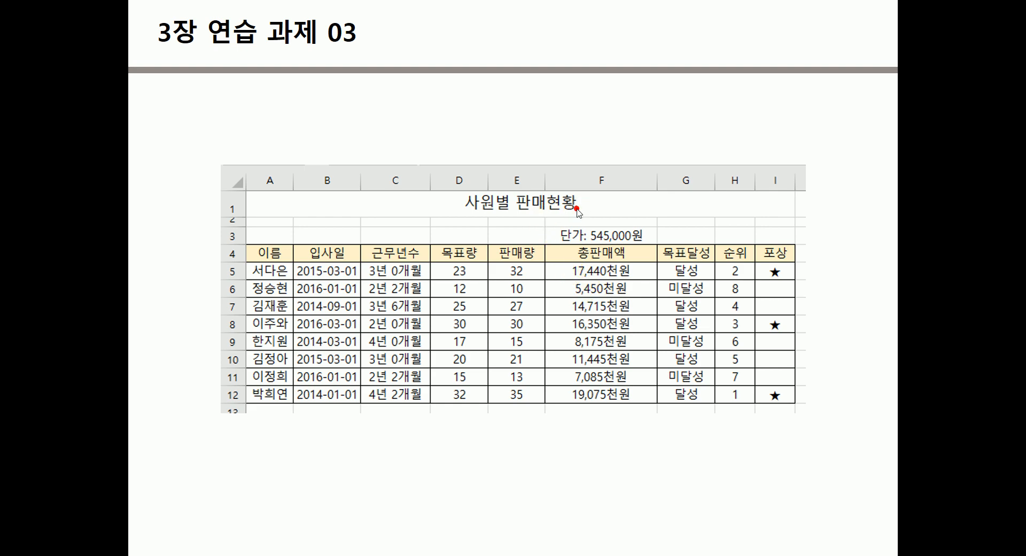
End the slideshow and scroll the slide pane back to the 1학기 전공 성적표 practice slide.
key("Escape")
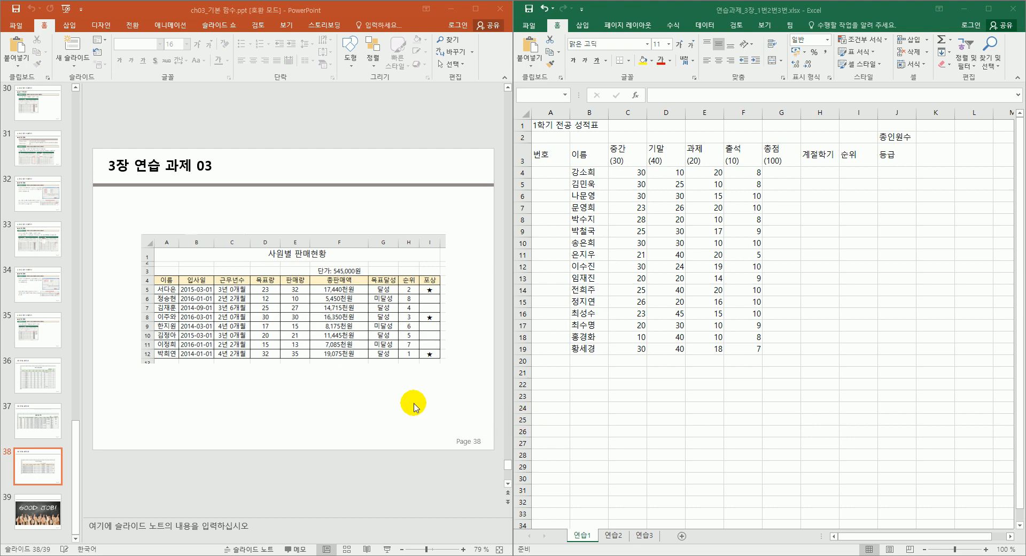
scroll(413, 406, "up", 1)
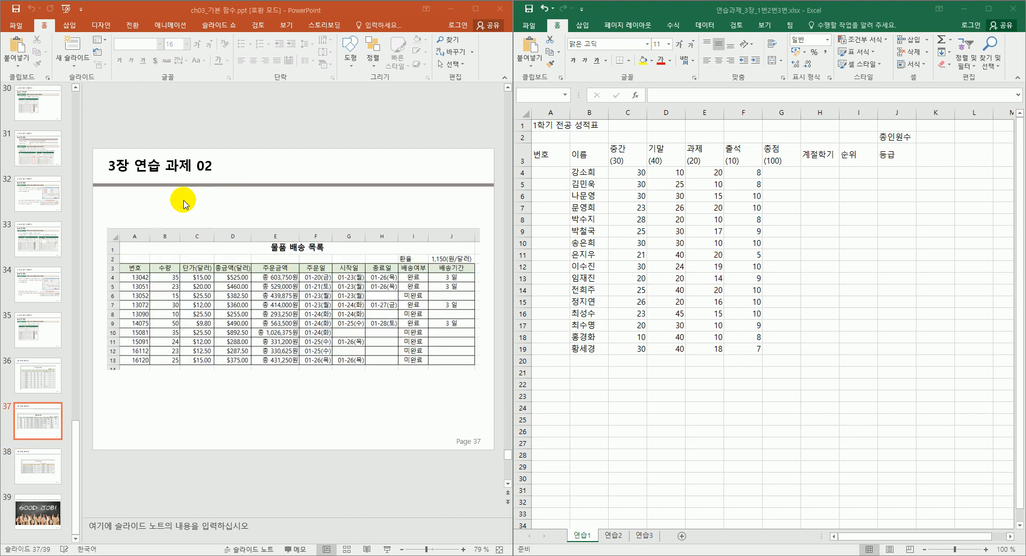
scroll(184, 202, "up", 1)
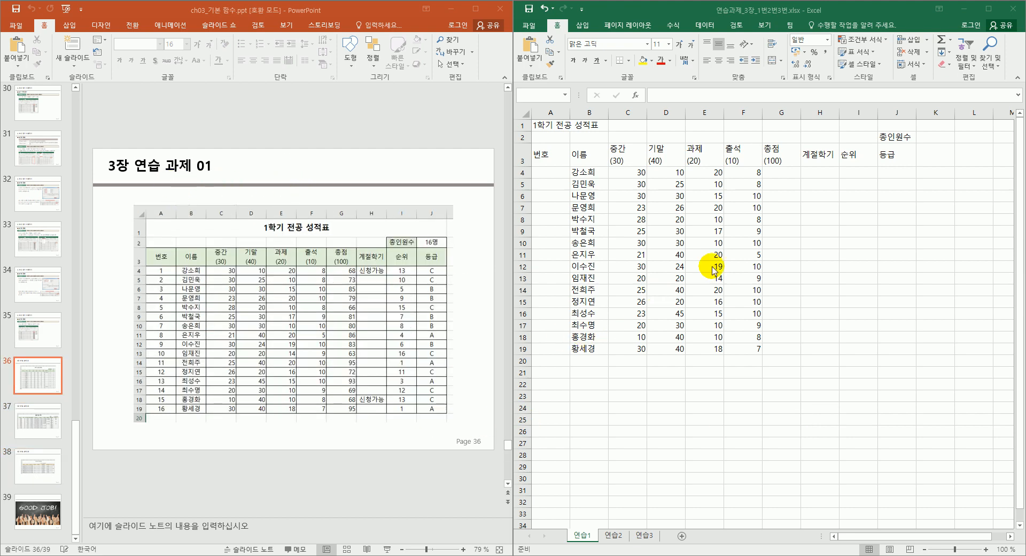
Merge and centre the title across A1:J1, make it bold 14-point, and heighten row 1 to 30.75.
left_click(682, 236)
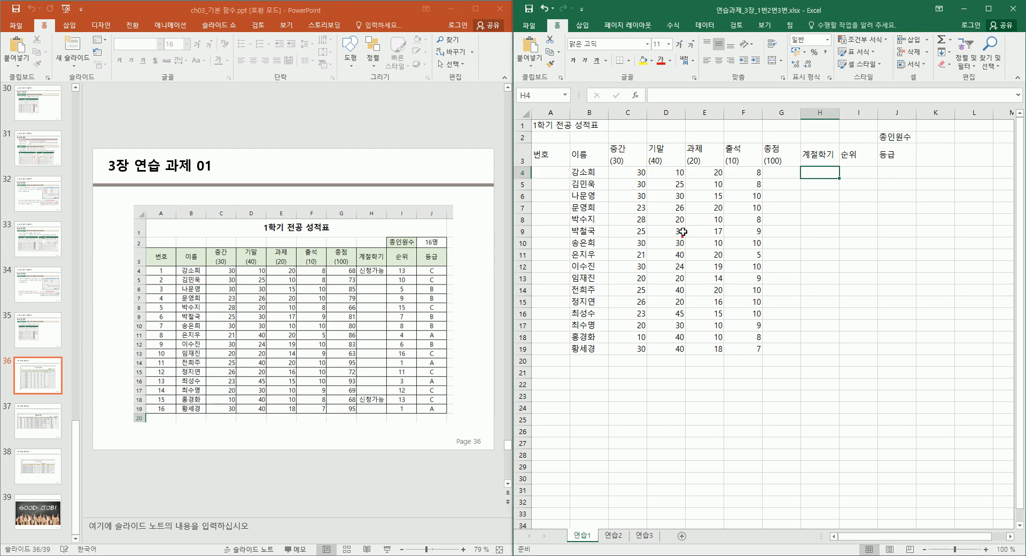
left_click(590, 125)
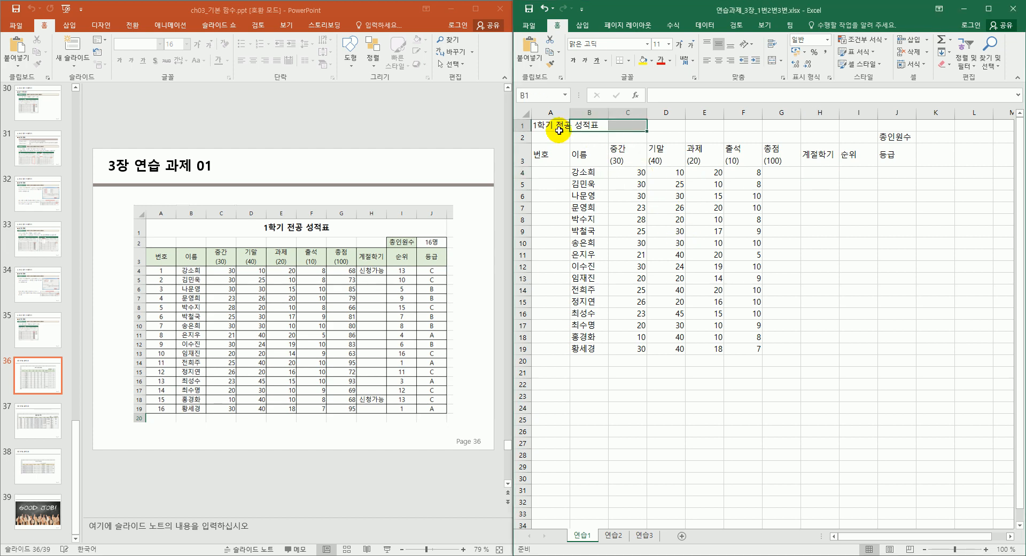
left_click_drag(551, 124, 893, 122)
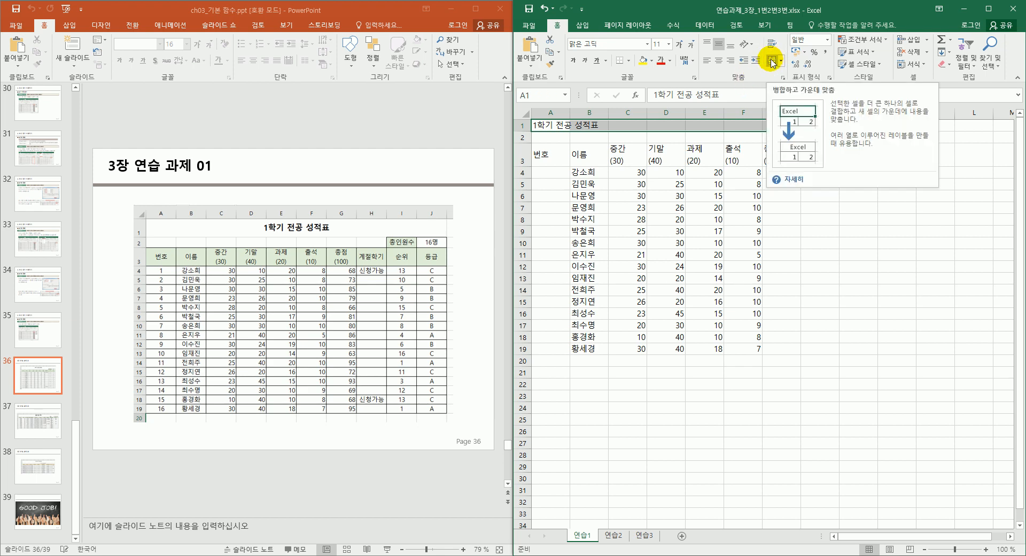
left_click(772, 63)
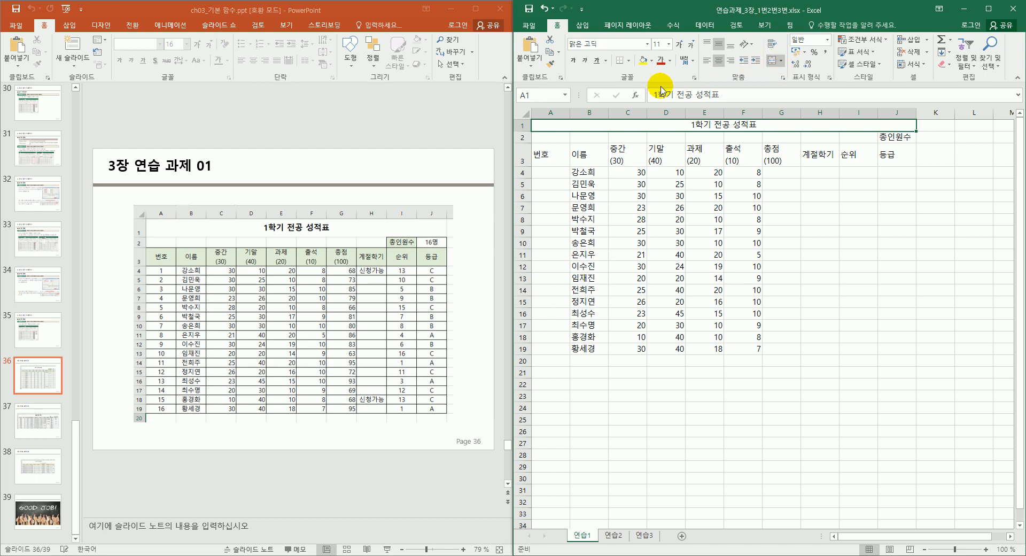
left_click(669, 47)
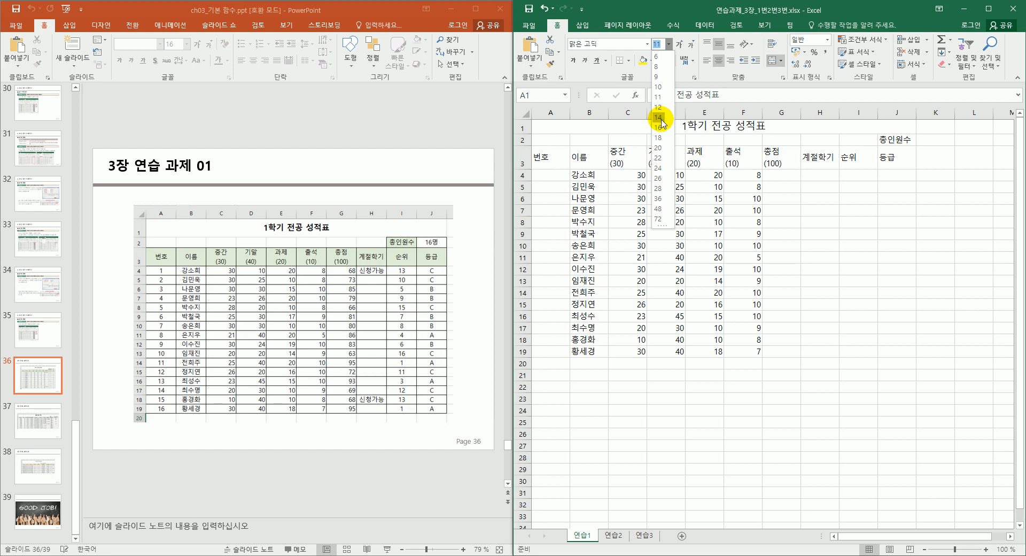
left_click(661, 117)
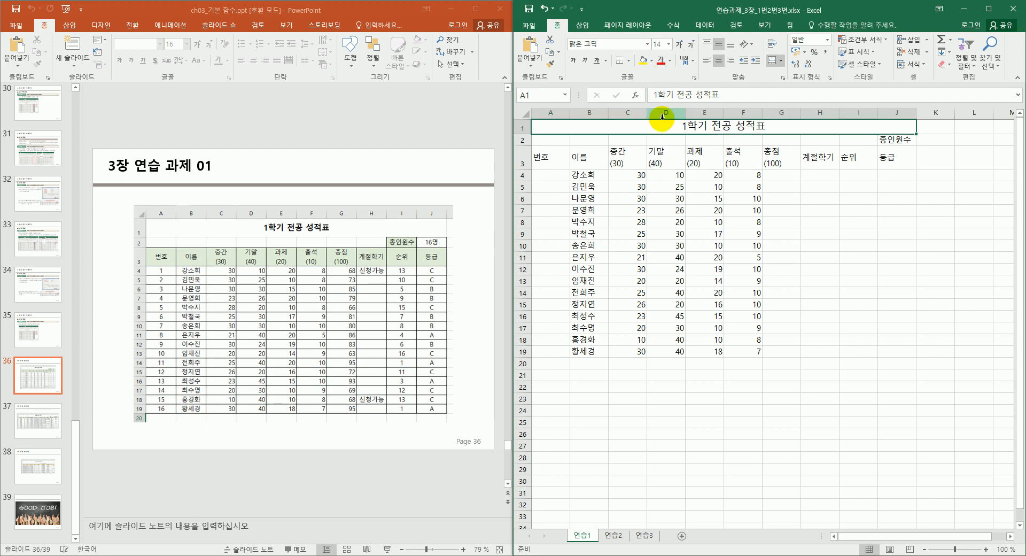
left_click(573, 60)
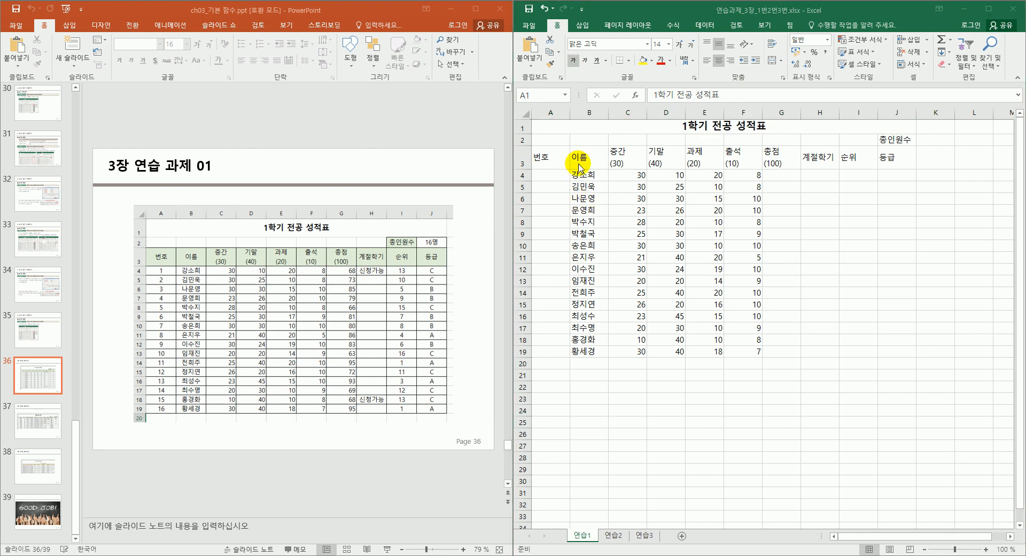
left_click(524, 131)
left_click_drag(524, 132, 523, 138)
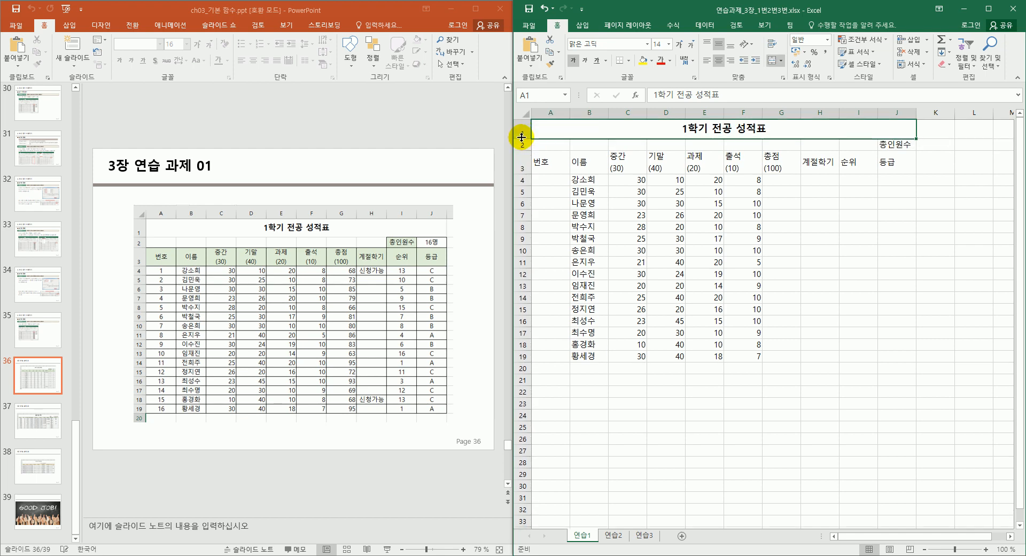
left_click(748, 299)
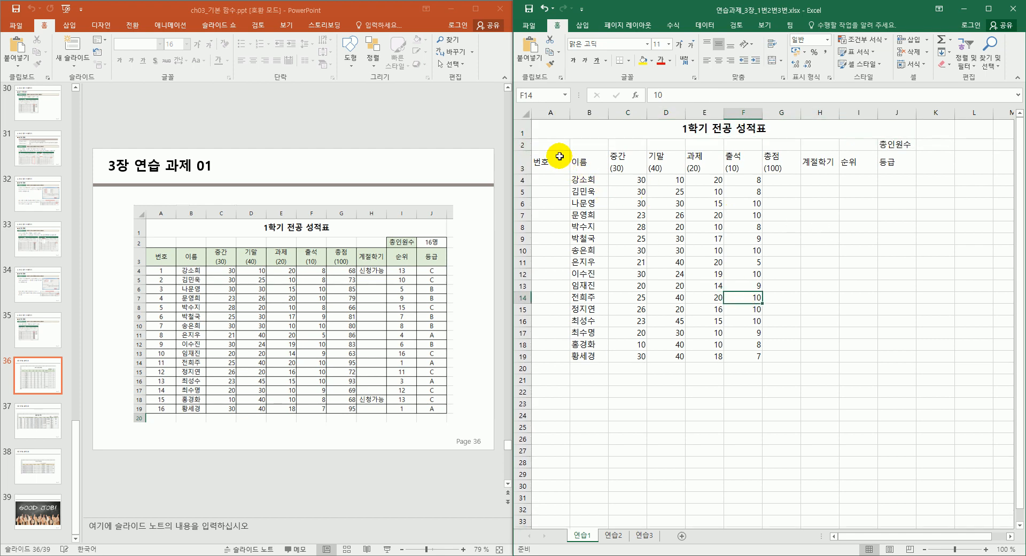
Apply All Borders to the grade table A3:J19.
left_click_drag(540, 161, 890, 353)
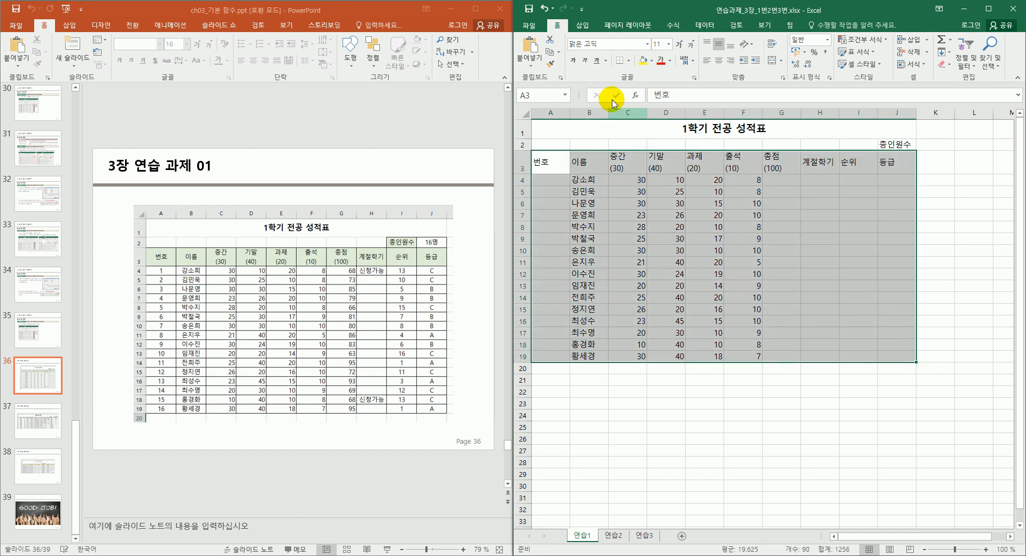
left_click(629, 61)
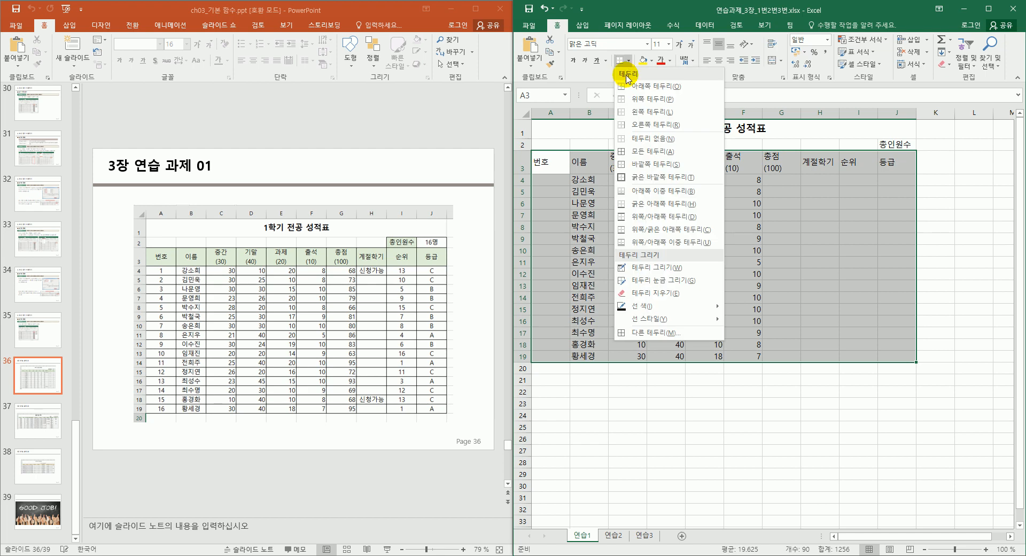
left_click(646, 153)
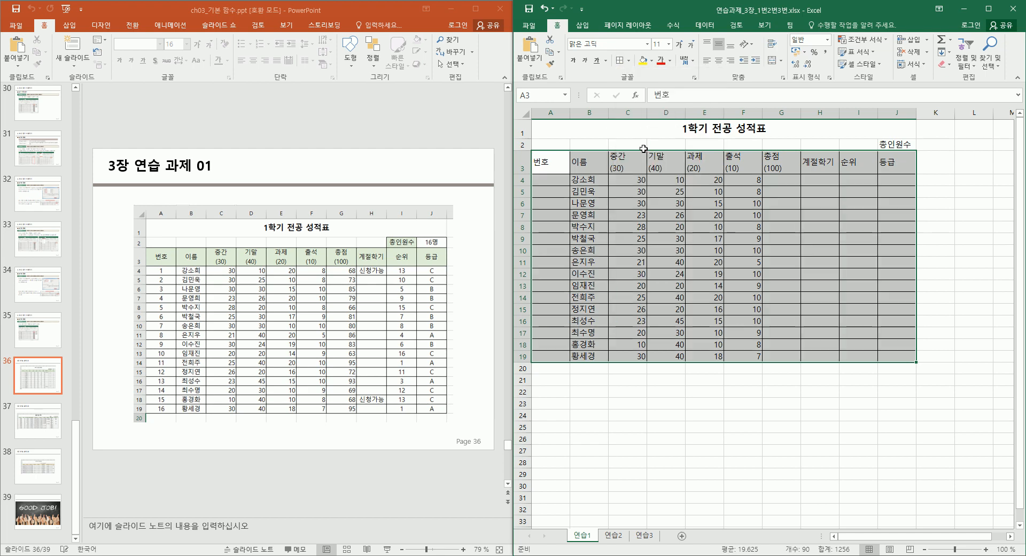
left_click(782, 251)
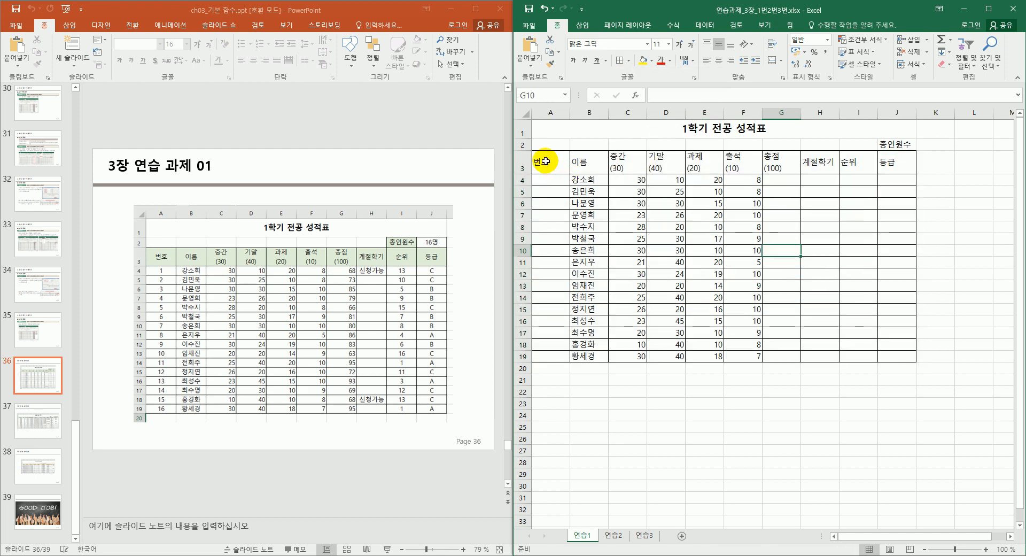
Select header row A3:J3 together with the numbers A4:A19 and names B4:B19.
left_click_drag(550, 160, 887, 162)
left_click_drag(588, 181, 585, 356)
left_click_drag(549, 180, 556, 352)
left_click(606, 231)
left_click_drag(547, 161, 887, 163)
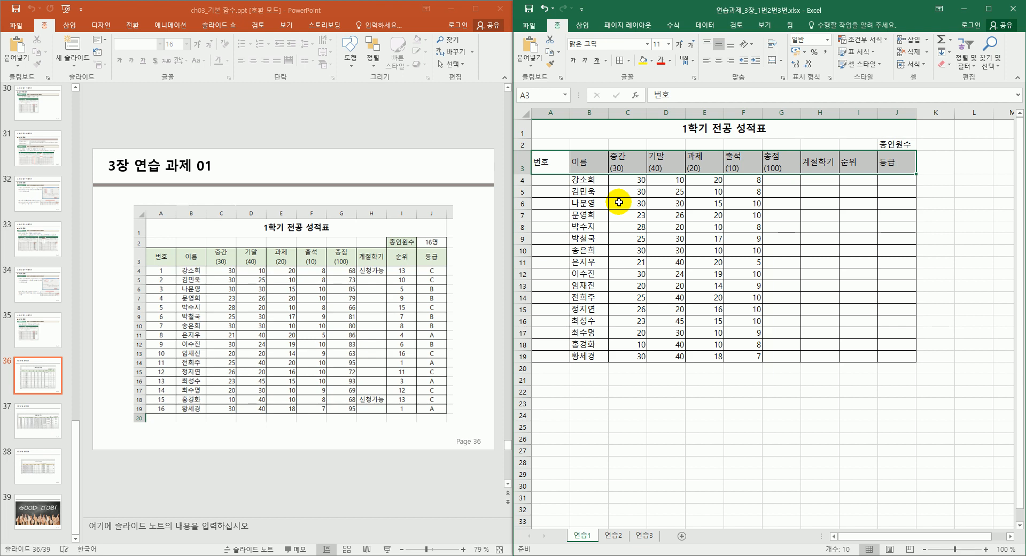
left_click_drag(587, 182, 586, 354)
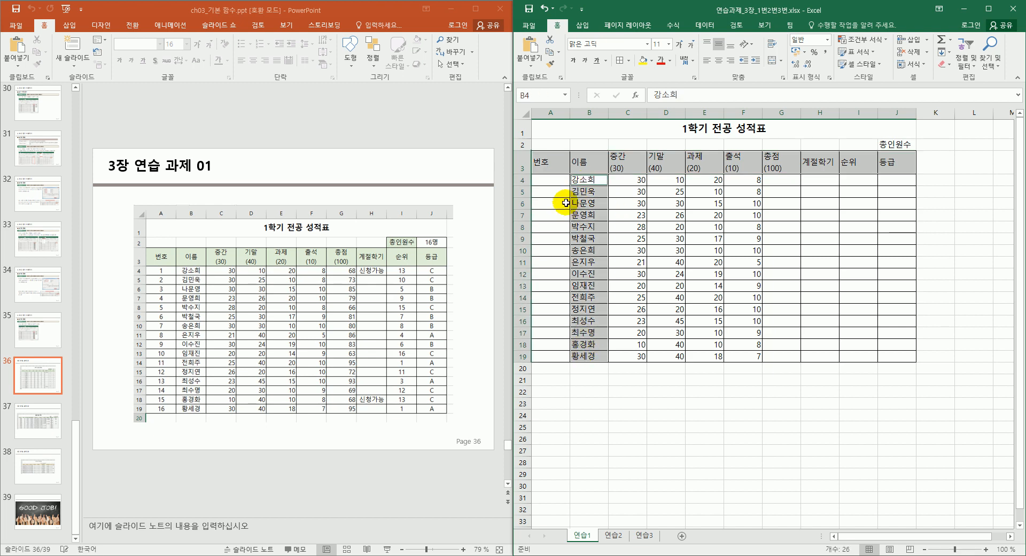
left_click_drag(550, 178, 548, 355)
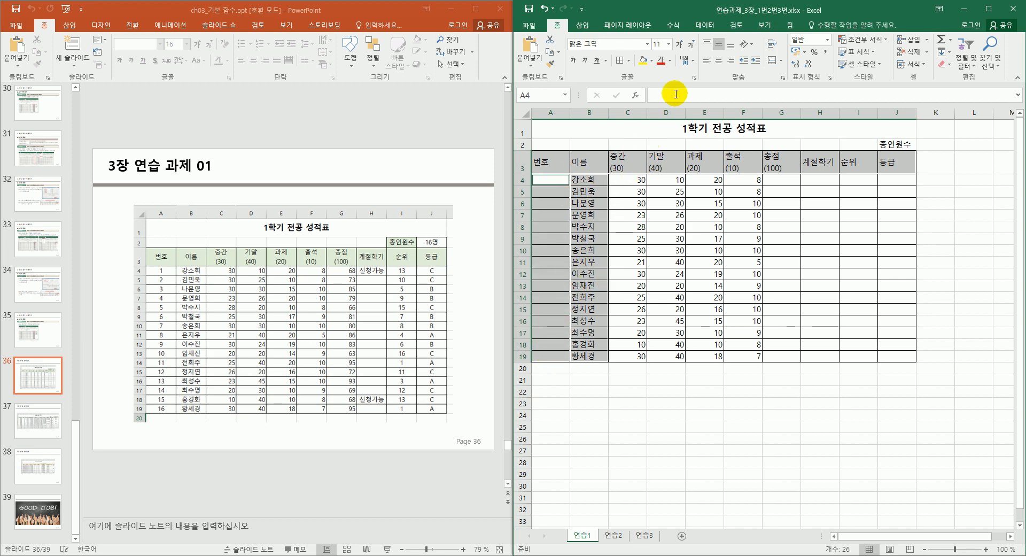
Centre the headings, numbers and names, and fill header row A3:J3 light green.
left_click(719, 60)
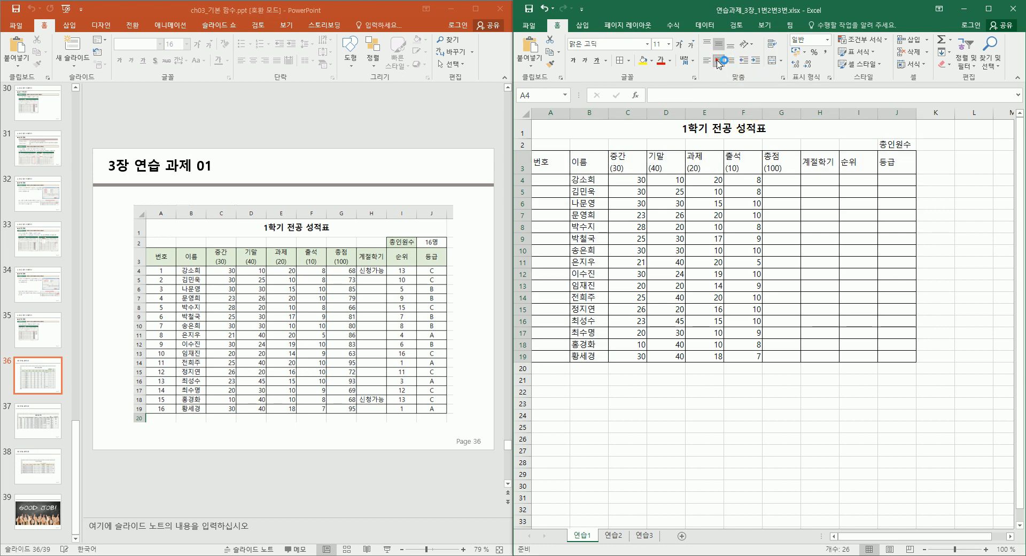
left_click(783, 266)
left_click_drag(550, 162, 889, 161)
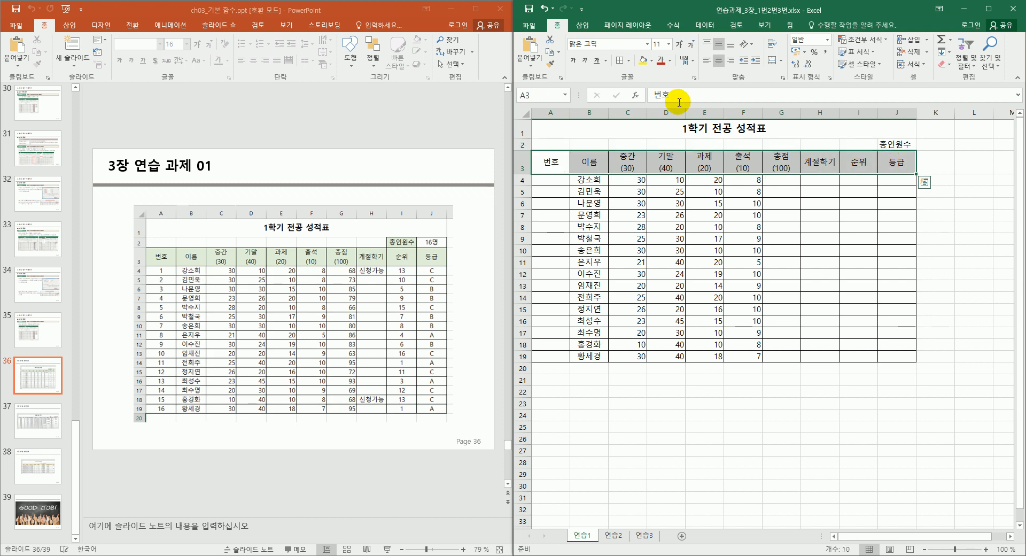
left_click(652, 62)
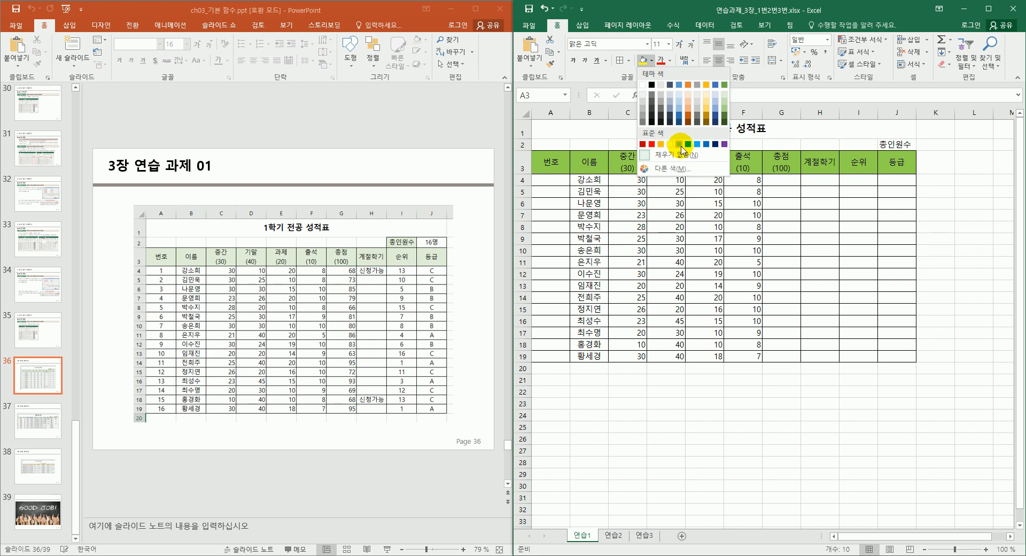
left_click(725, 96)
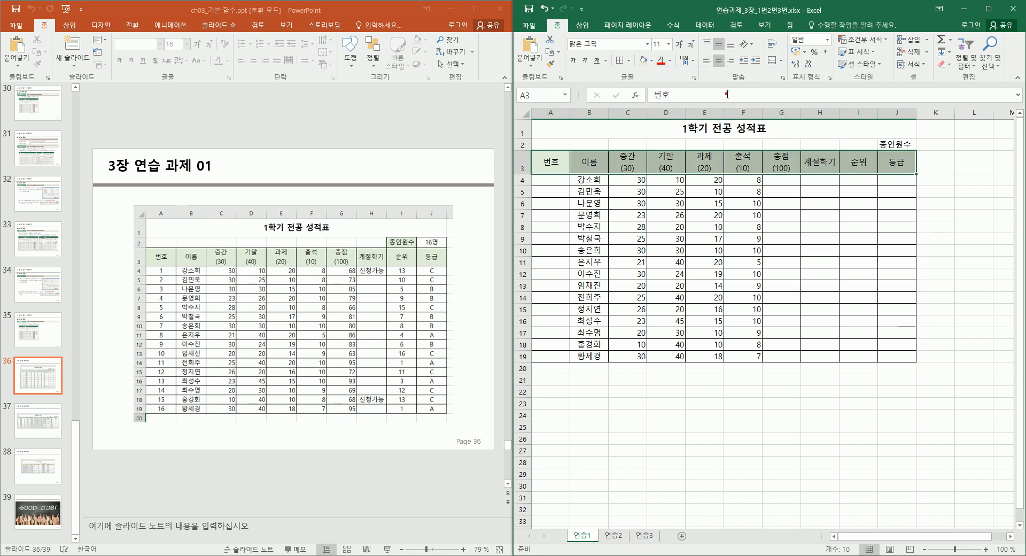
left_click(811, 213)
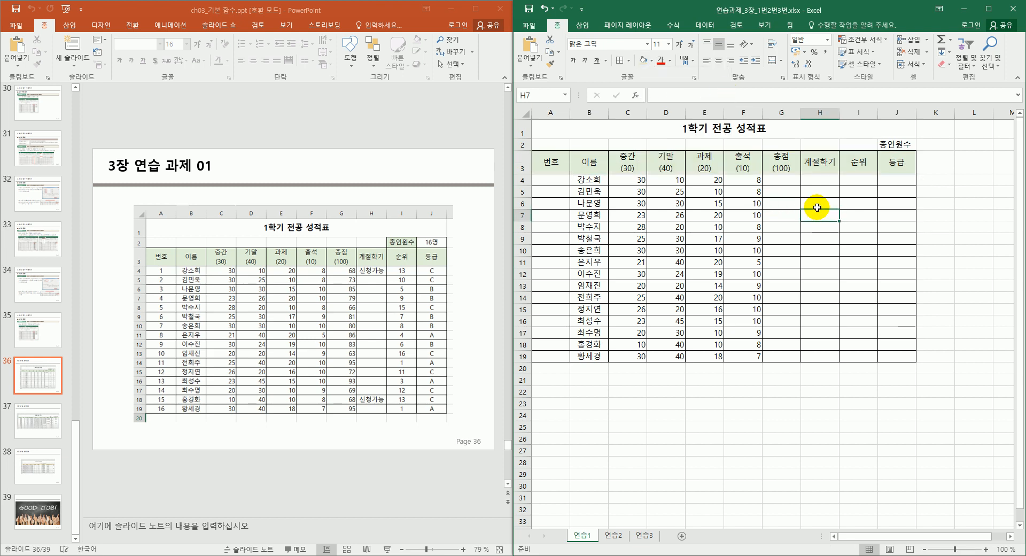
Move the 총인원수 label from J2 to I2, border I2:J2, and centre the label.
left_click(898, 141)
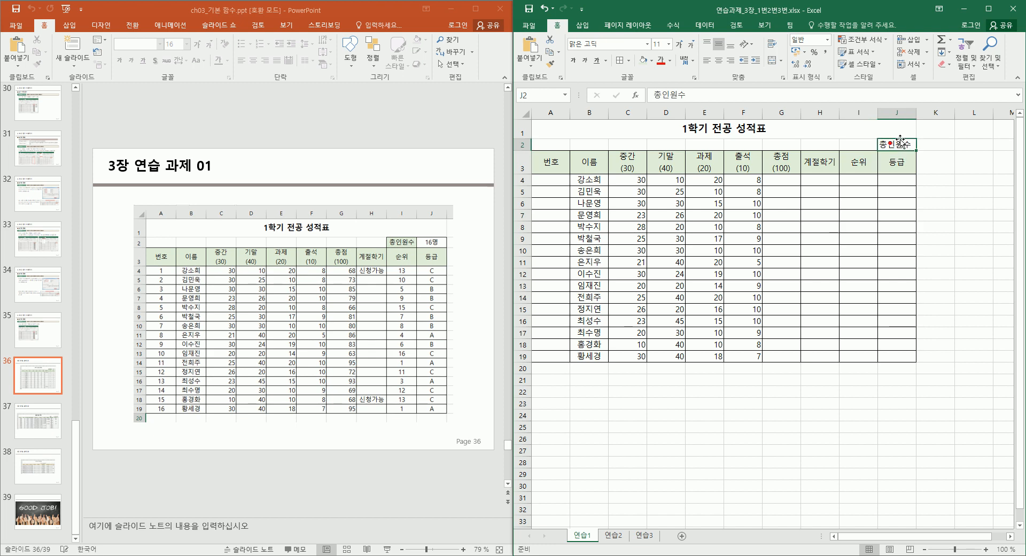
left_click_drag(899, 137, 900, 142)
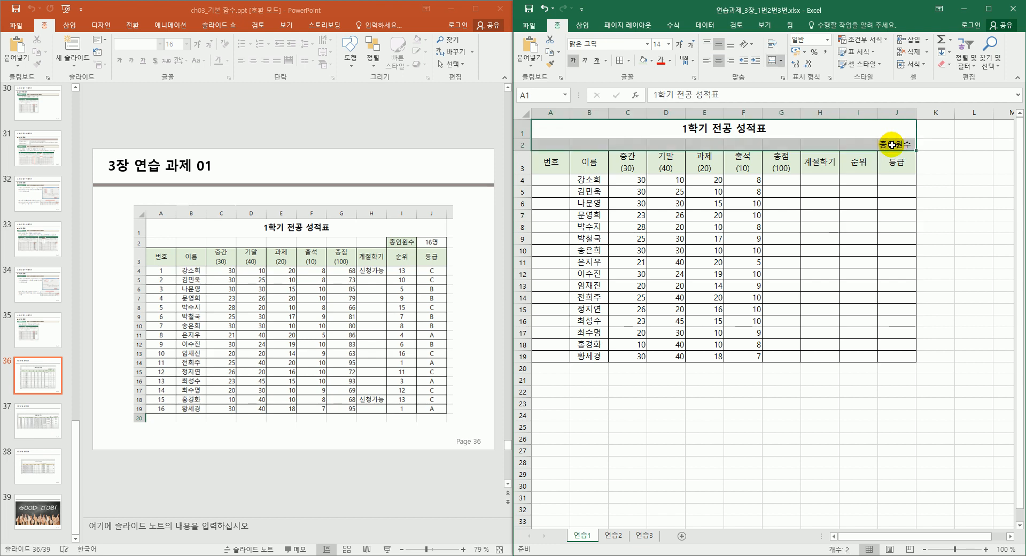
left_click(902, 145)
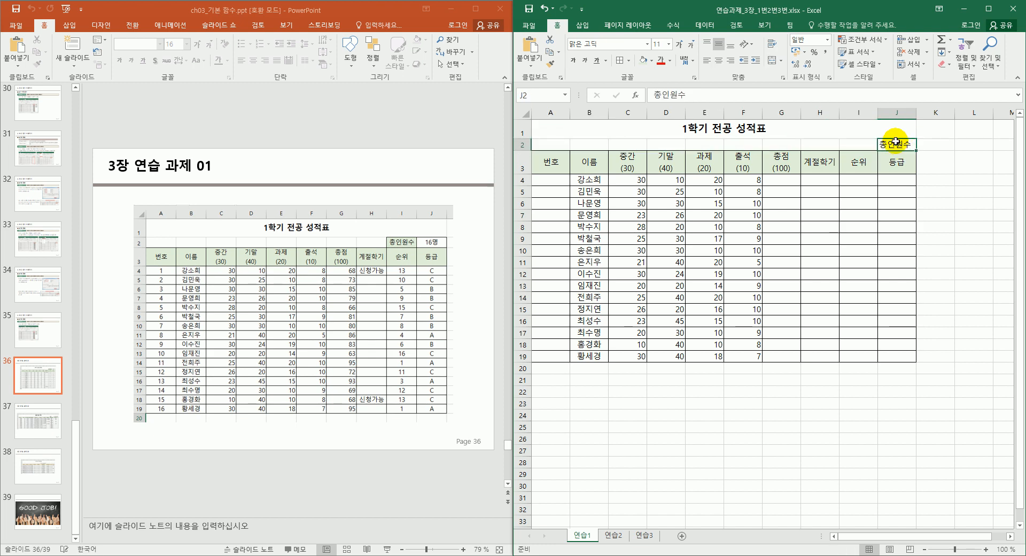
mouse_move(898, 142)
left_mouse_down()
mouse_move(858, 143)
mouse_move(894, 144)
left_mouse_up()
left_click(885, 181)
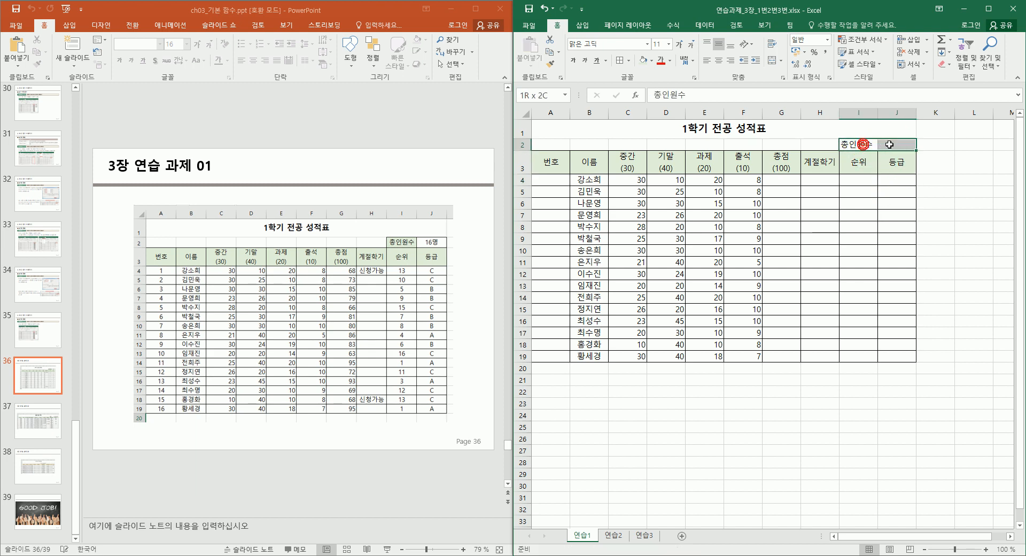
left_click(619, 61)
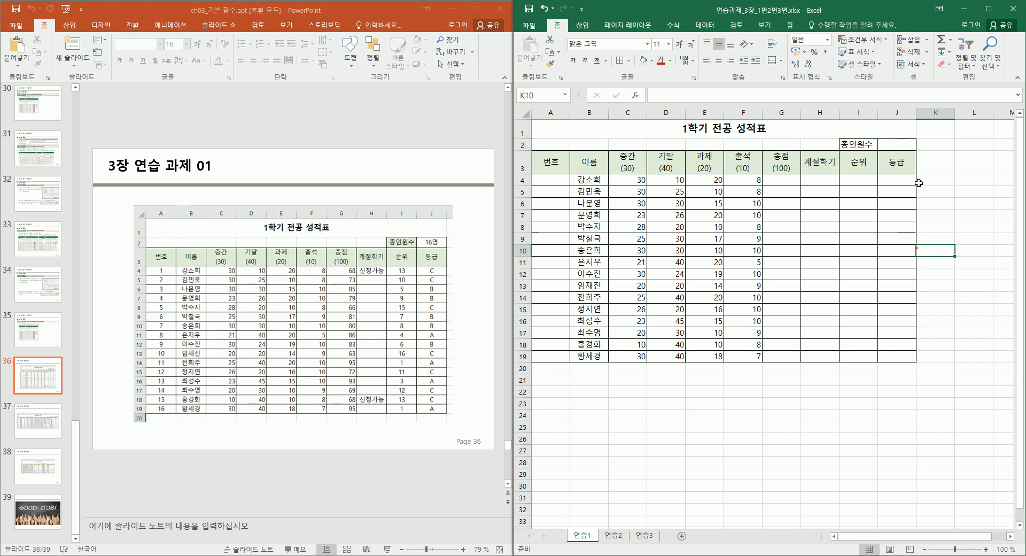
left_click(851, 143)
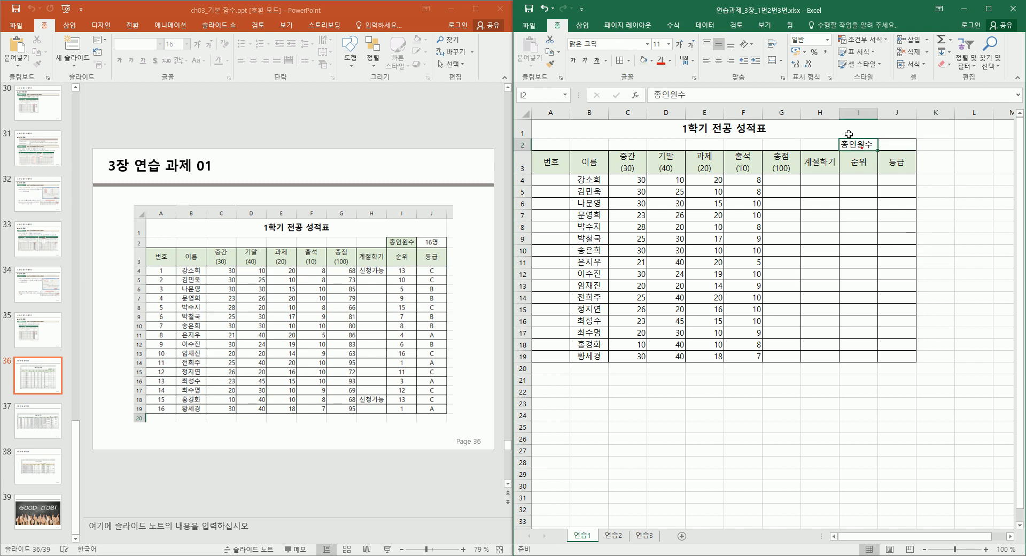
left_click(721, 64)
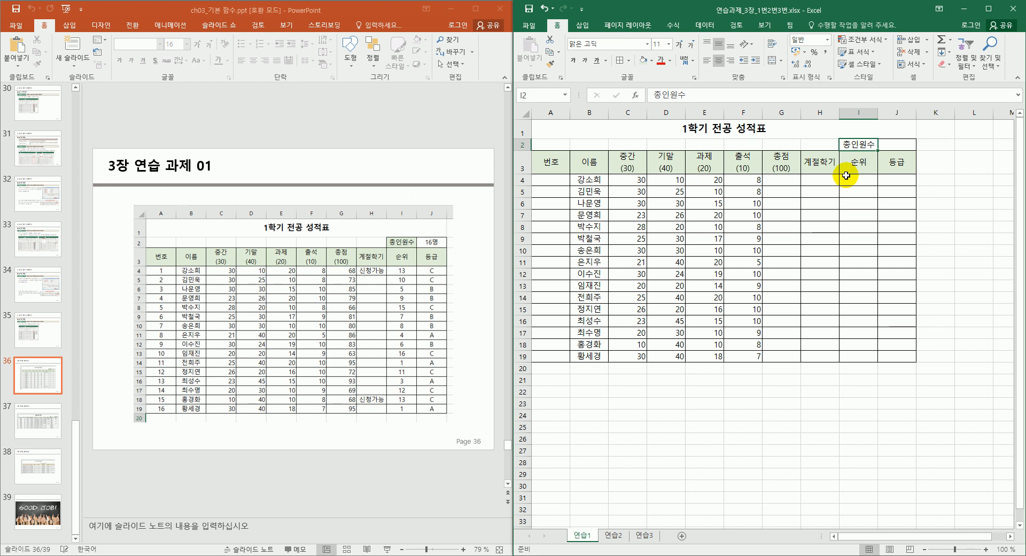
Enter 1 in A4 and fill the series down to A19, numbering students 1 to 16.
left_click(550, 182)
type("1")
key("ctrl+Return")
left_click_drag(570, 186, 562, 363)
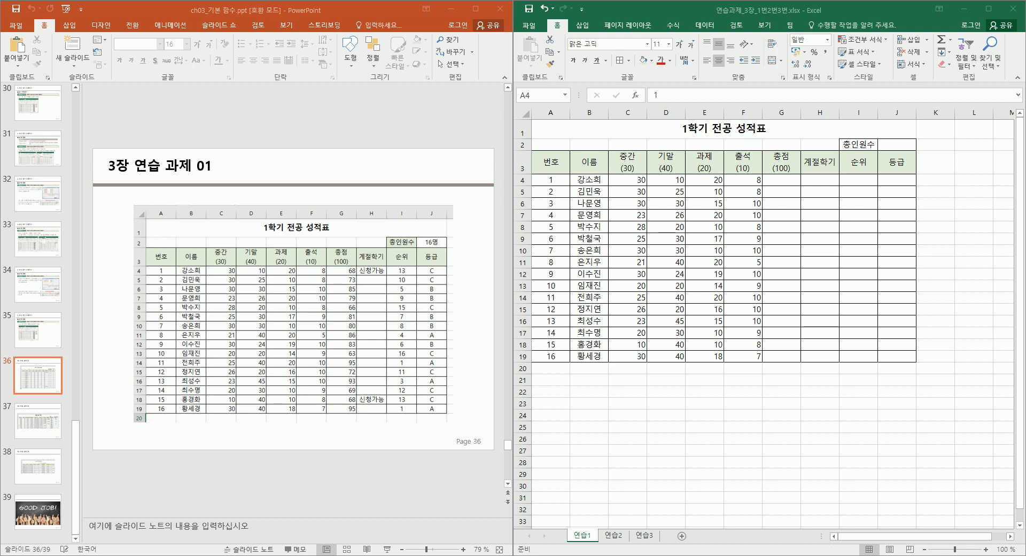
left_click(787, 179)
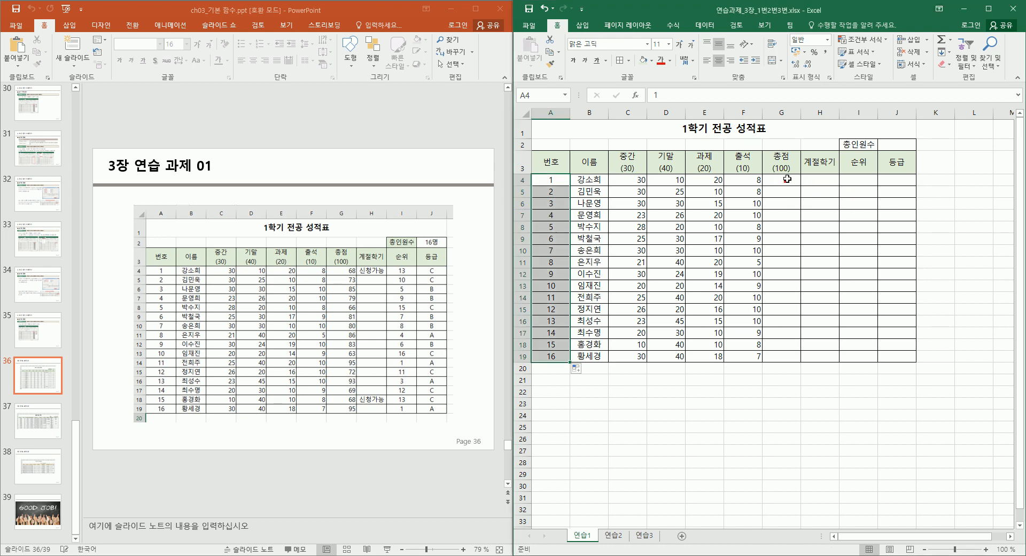
Total each student's scores with =SUM(C4:F4) in G4 and fill it down to G19.
left_click(942, 40)
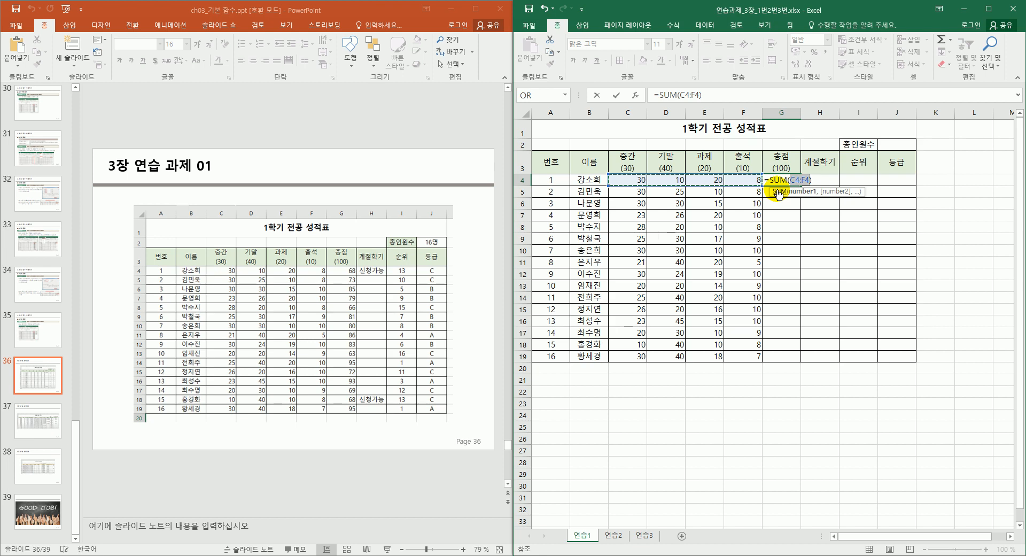
key("Return")
left_click(790, 179)
left_click_drag(800, 185, 778, 366)
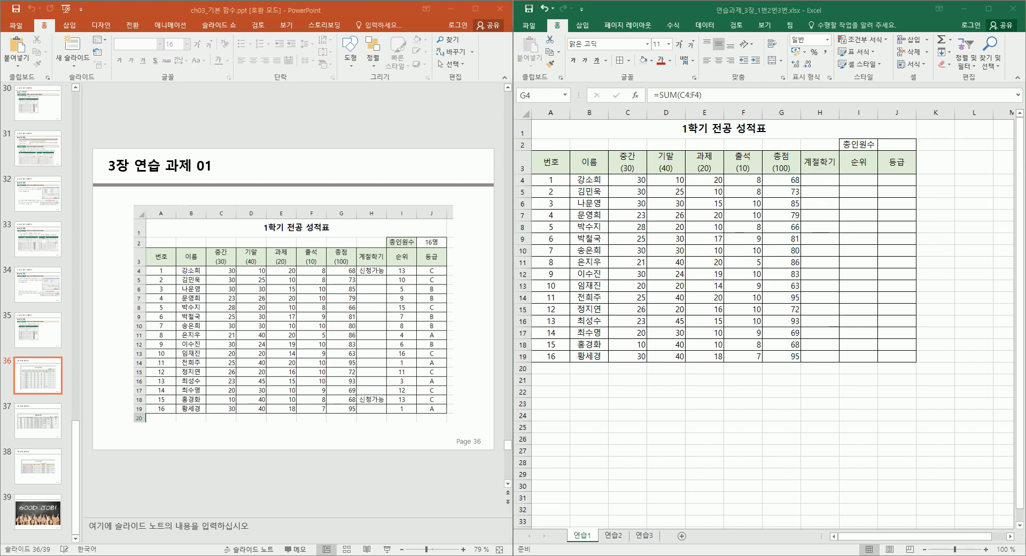
left_click(827, 182)
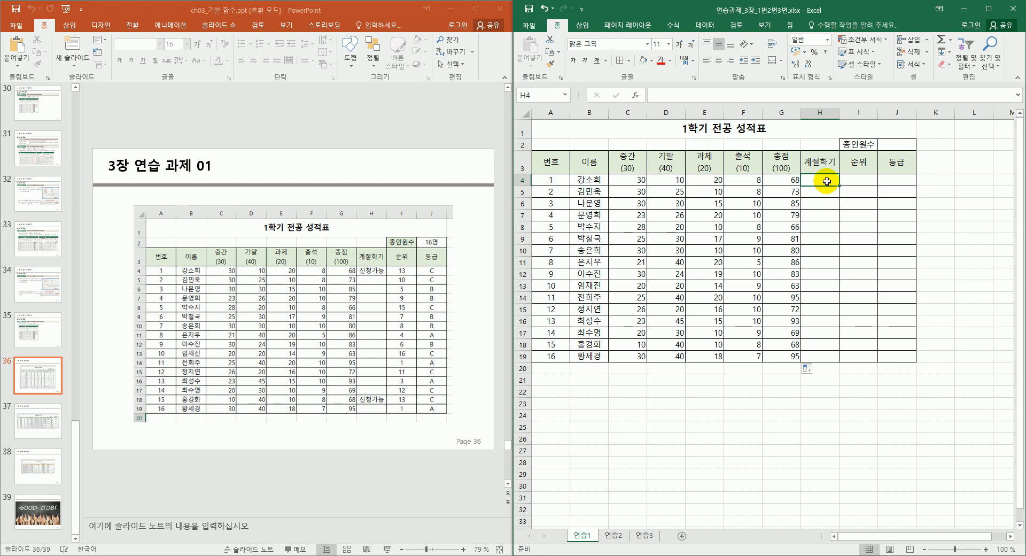
Enter 15 in both C20 and D20 below the 중간 and 기말 columns.
left_click(641, 371)
type("51")
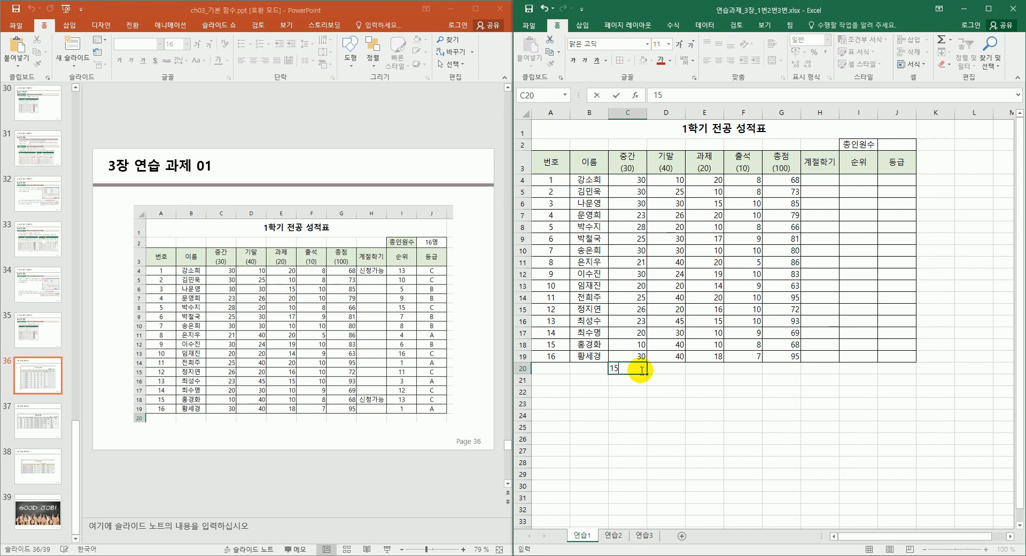
key("Right")
type("15")
key("Return")
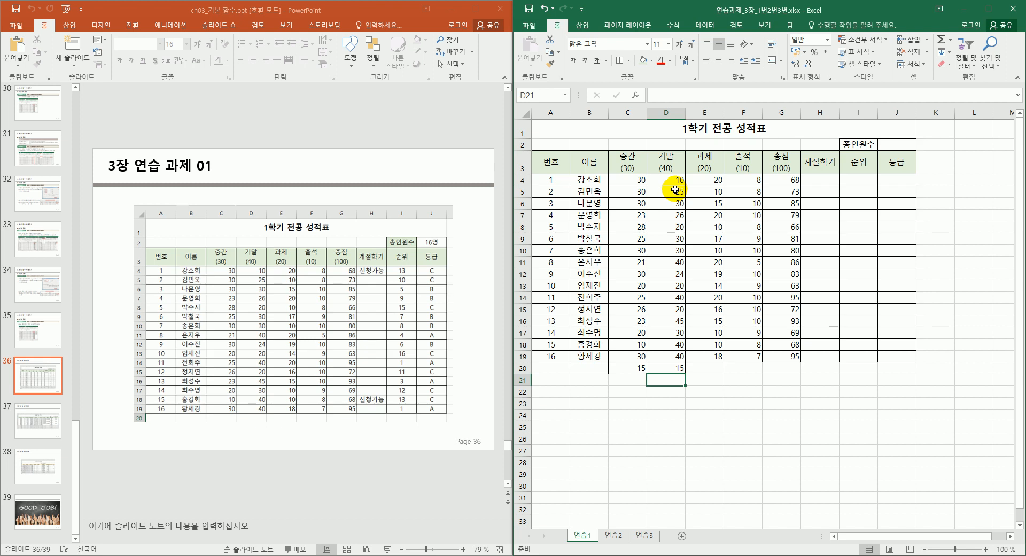
left_click(821, 182)
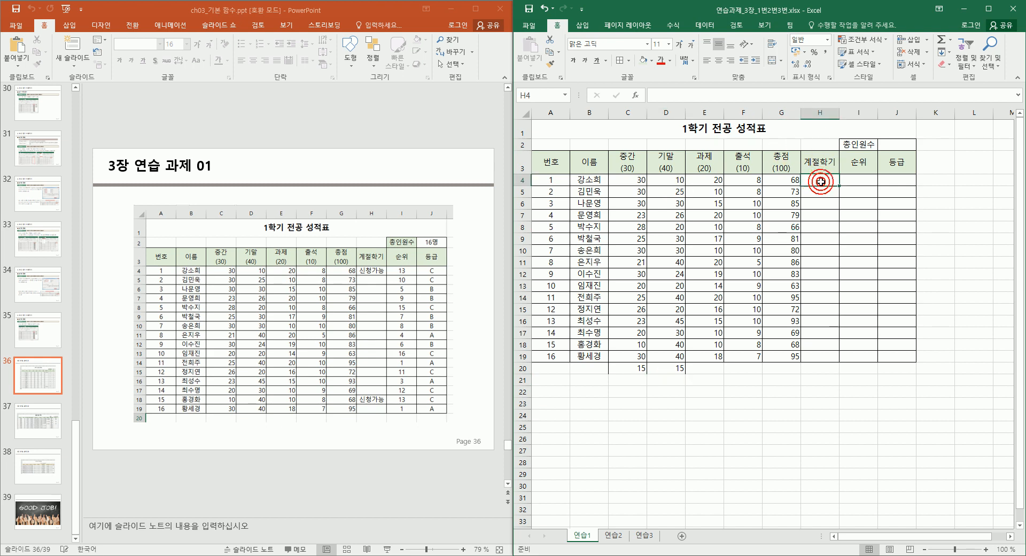
Start an =IF( formula in H4 and open its Function Arguments dialog with Ctrl+A.
type("=if(")
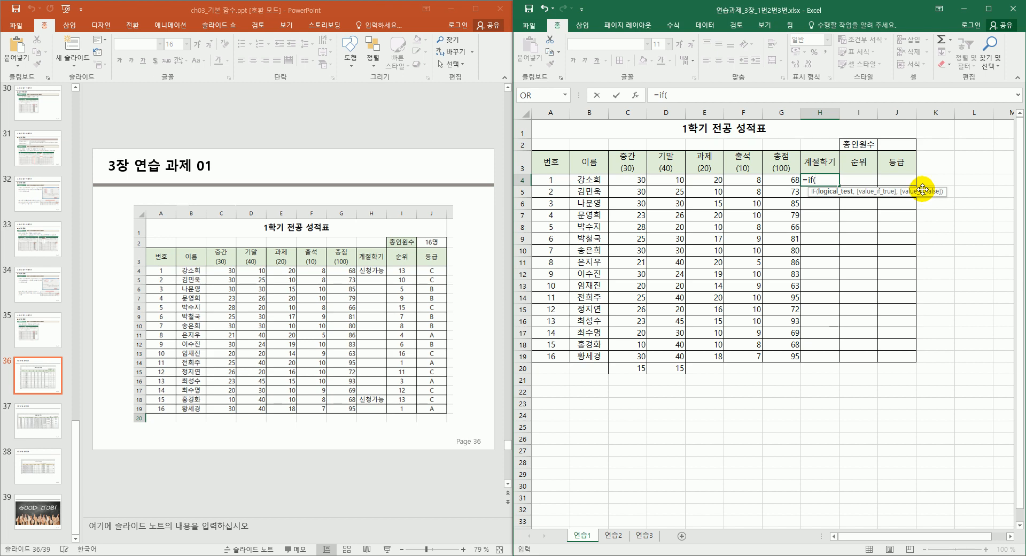
key("ctrl+a")
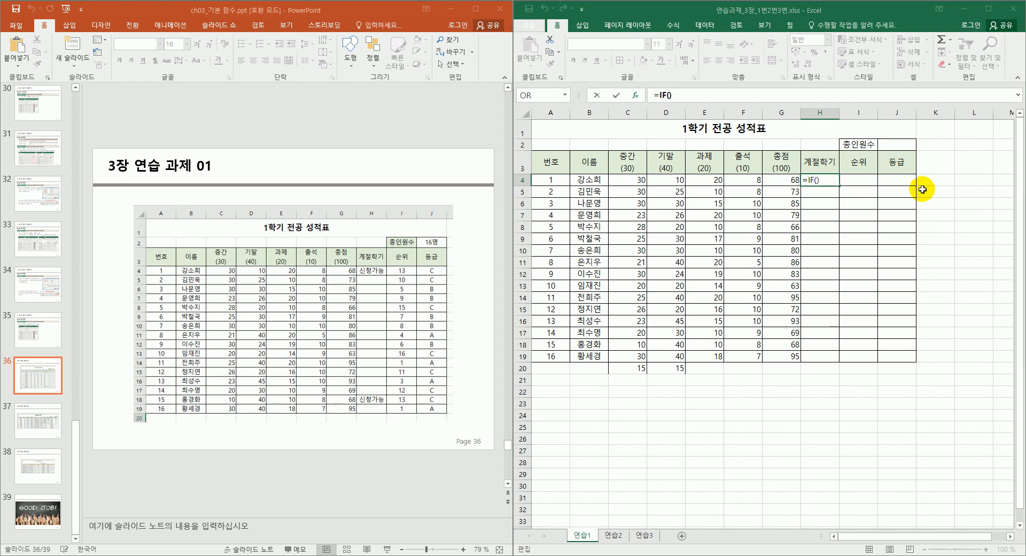
left_click_drag(736, 300, 735, 299)
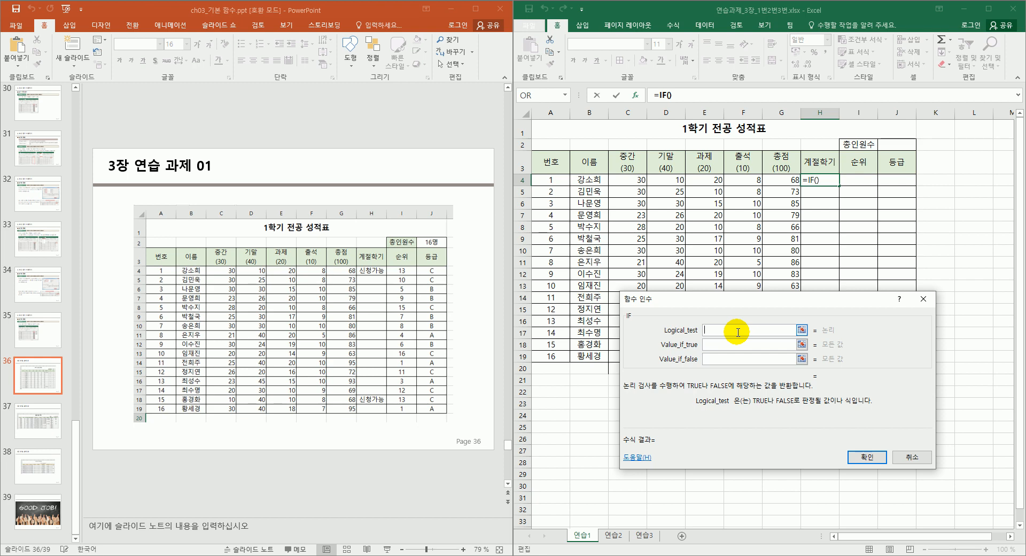
Enter OR(C4<15, D4<15) as the IF logical test.
left_click(630, 181)
type("<15")
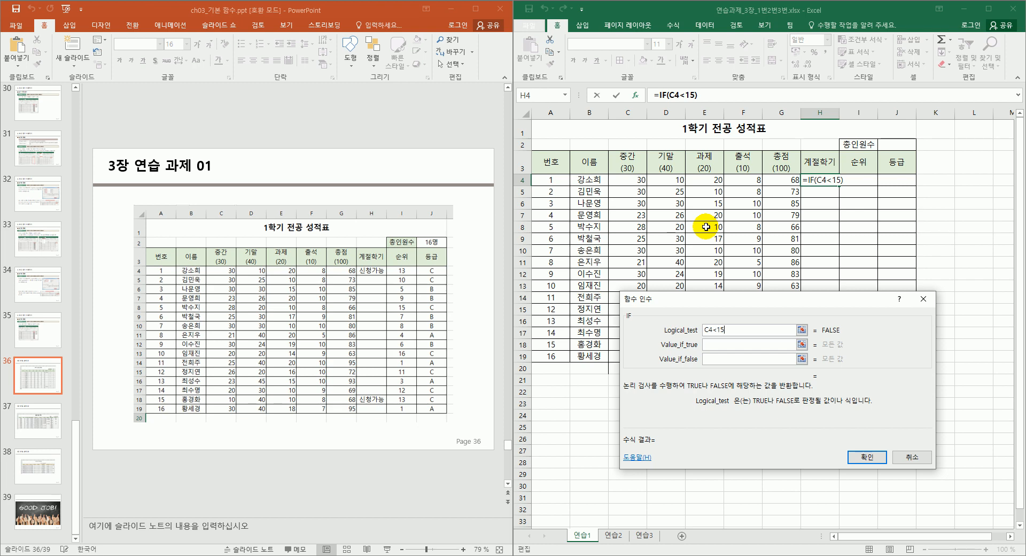
type(",")
left_click(663, 179)
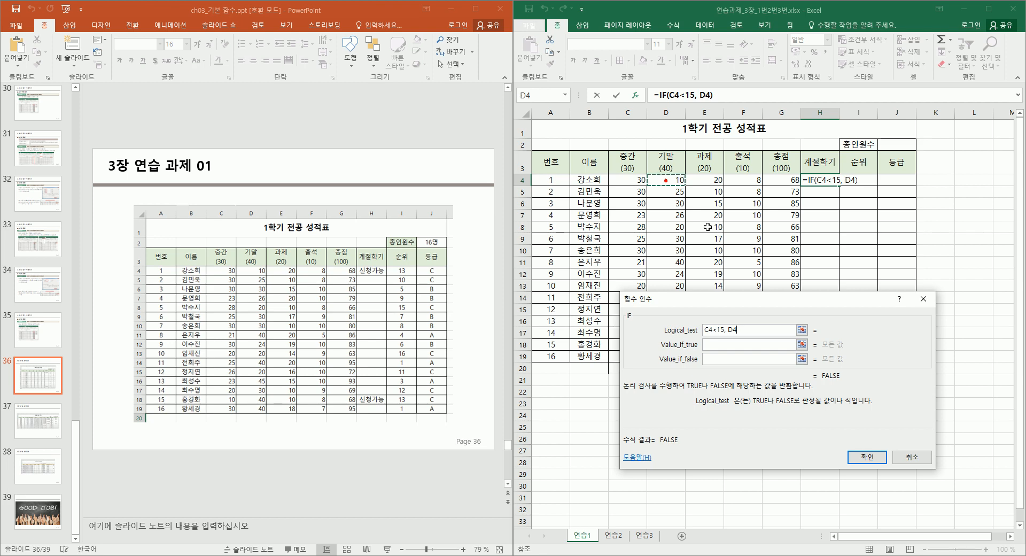
type("<15")
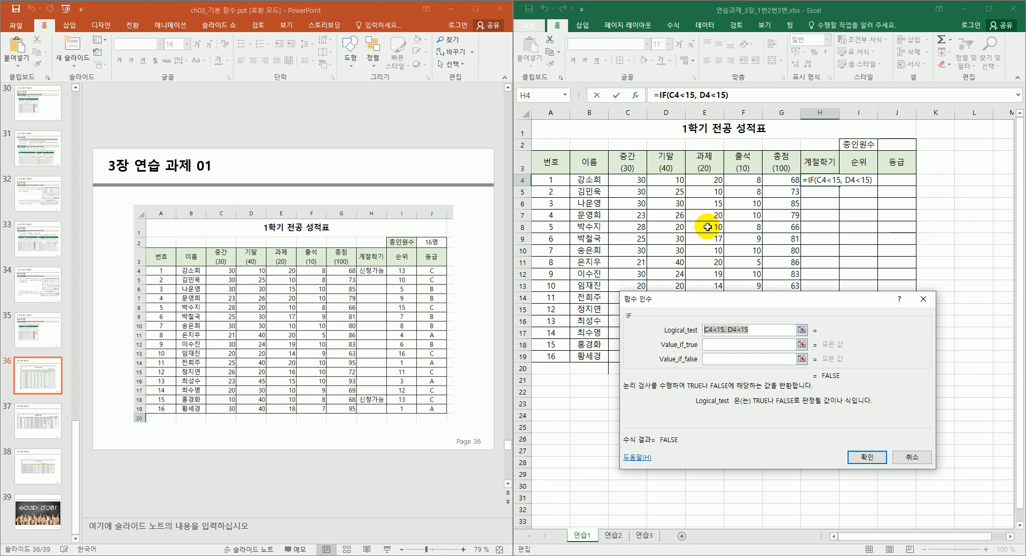
key("Home")
type("OR")
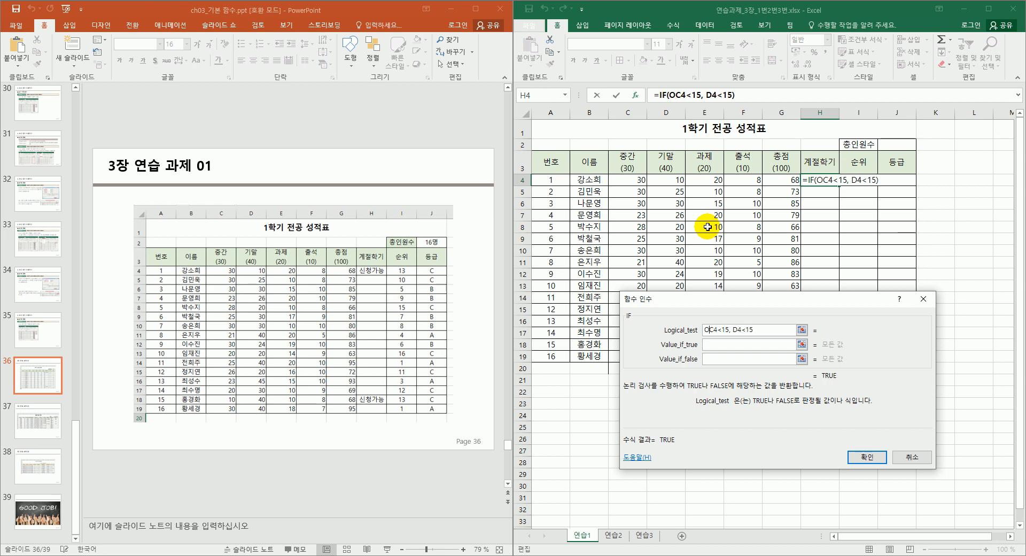
type("(")
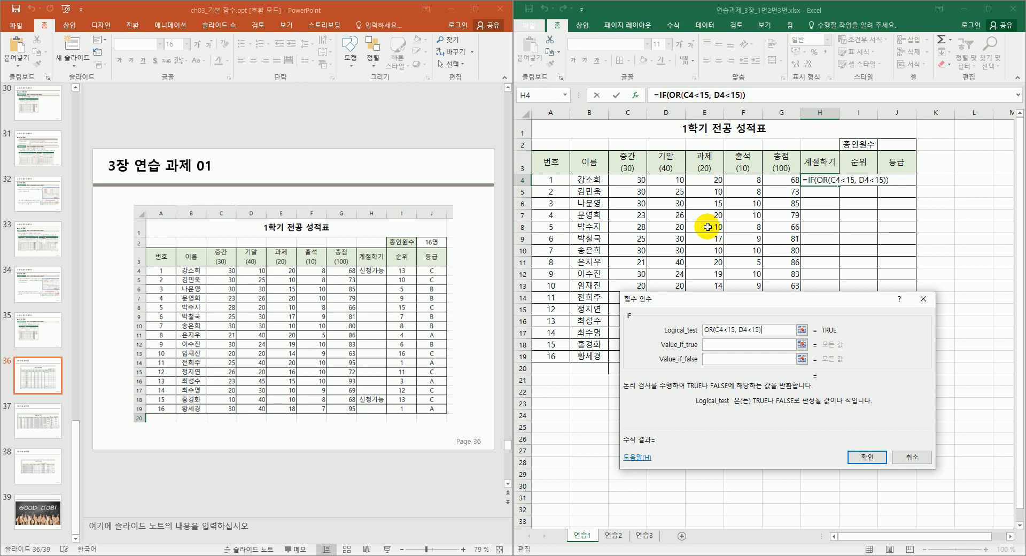
left_click_drag(765, 329, 703, 331)
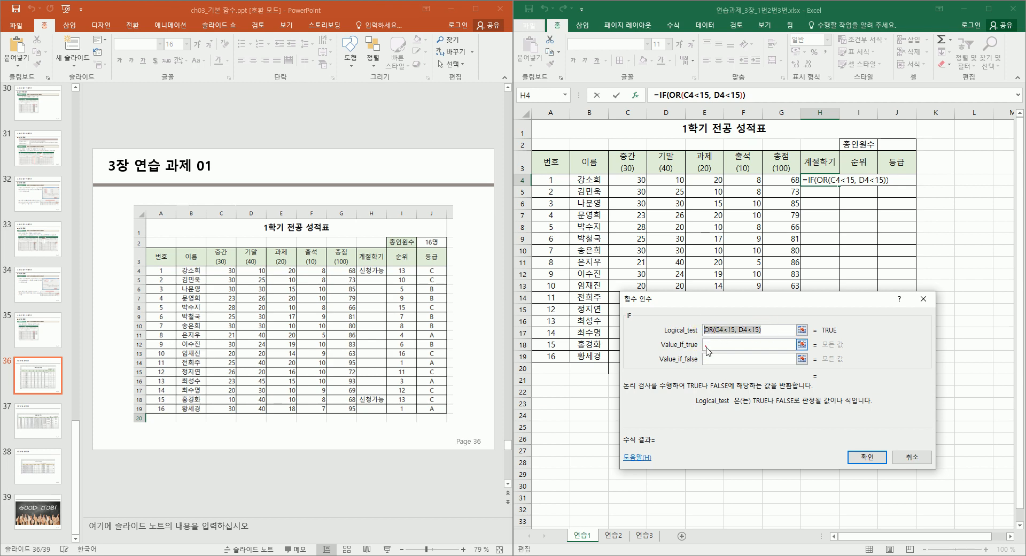
Set the results to "신청가능" and "", confirm, and fill the formula down to H19.
left_click(707, 348)
type("\"")
type("신청가능")
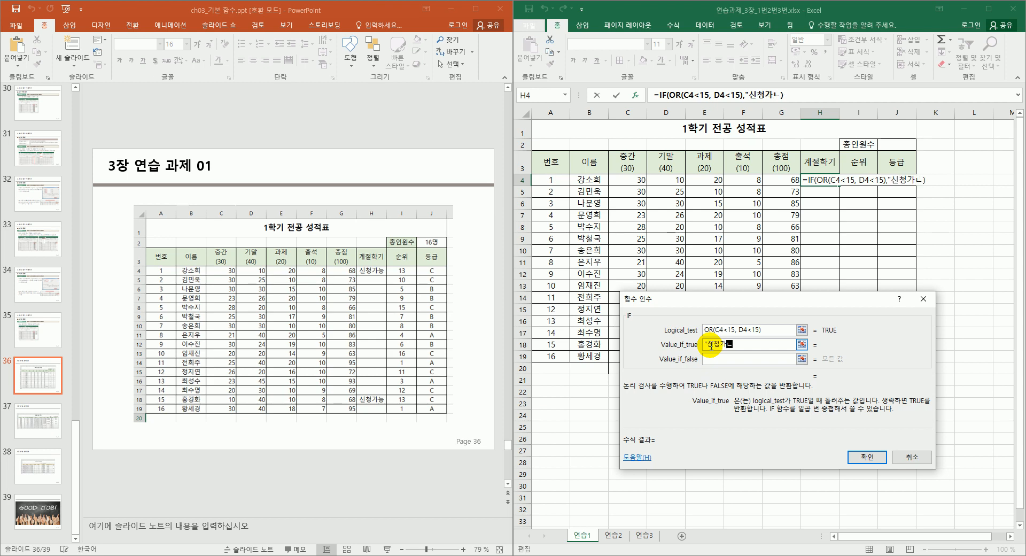
type("\"")
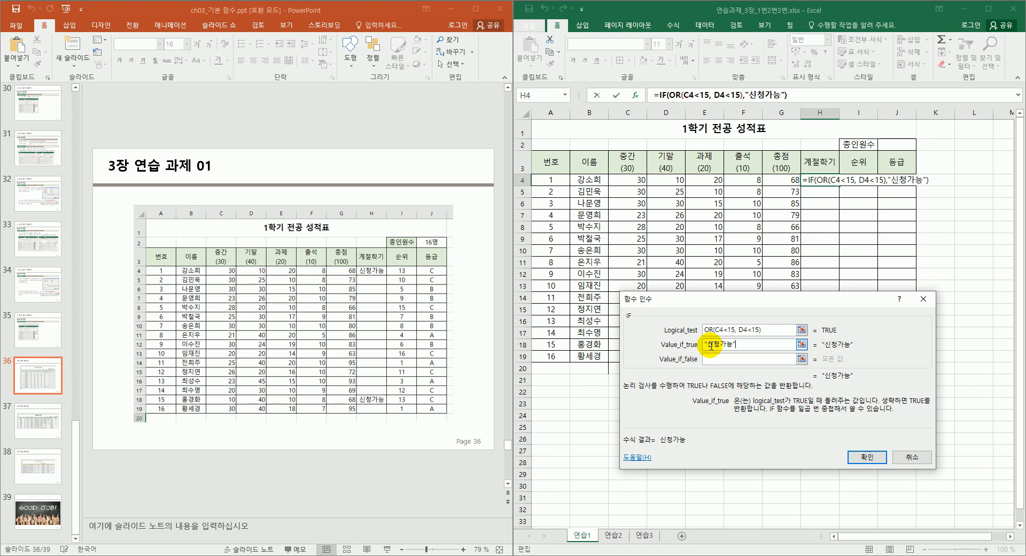
left_click(711, 358)
type("\"\"")
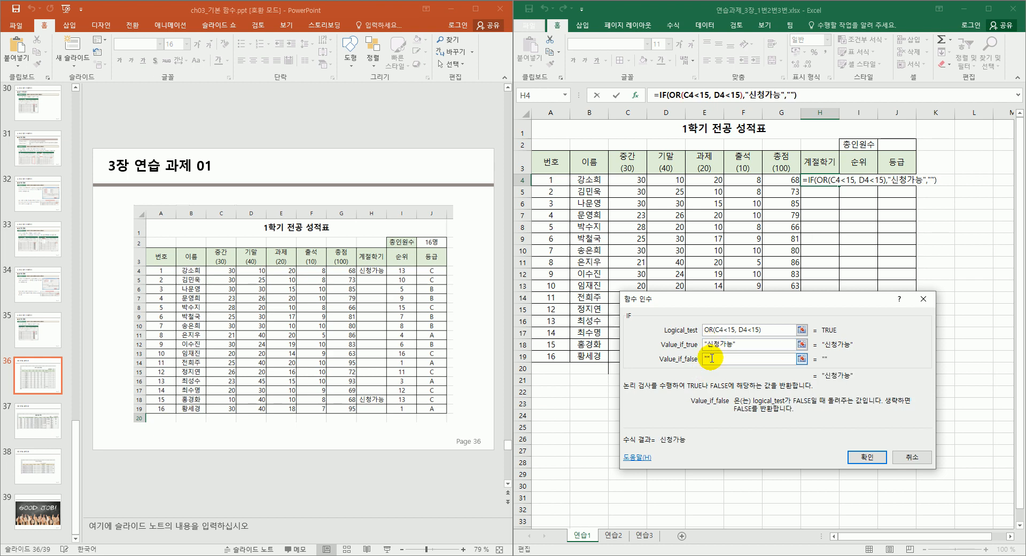
left_click(867, 456)
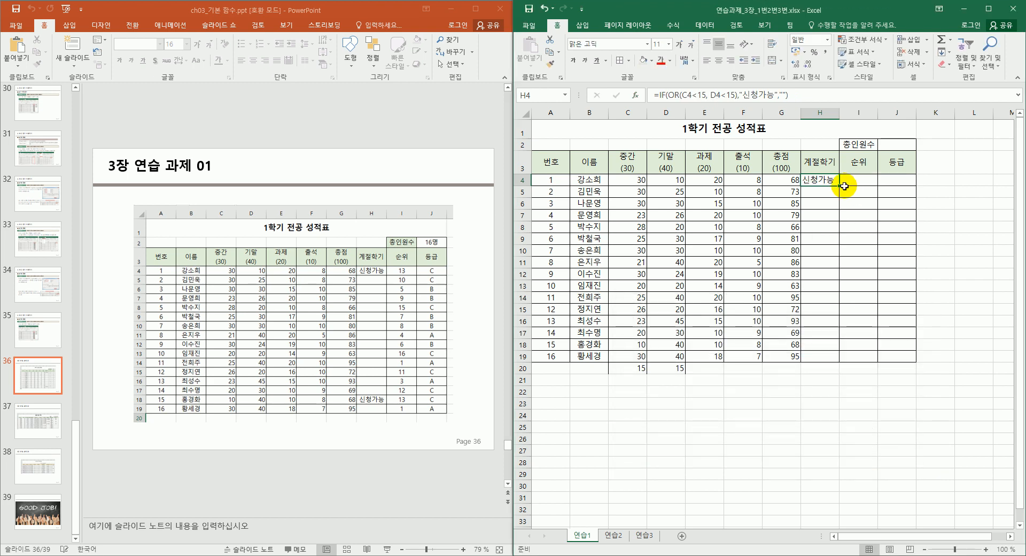
left_click_drag(838, 185, 813, 363)
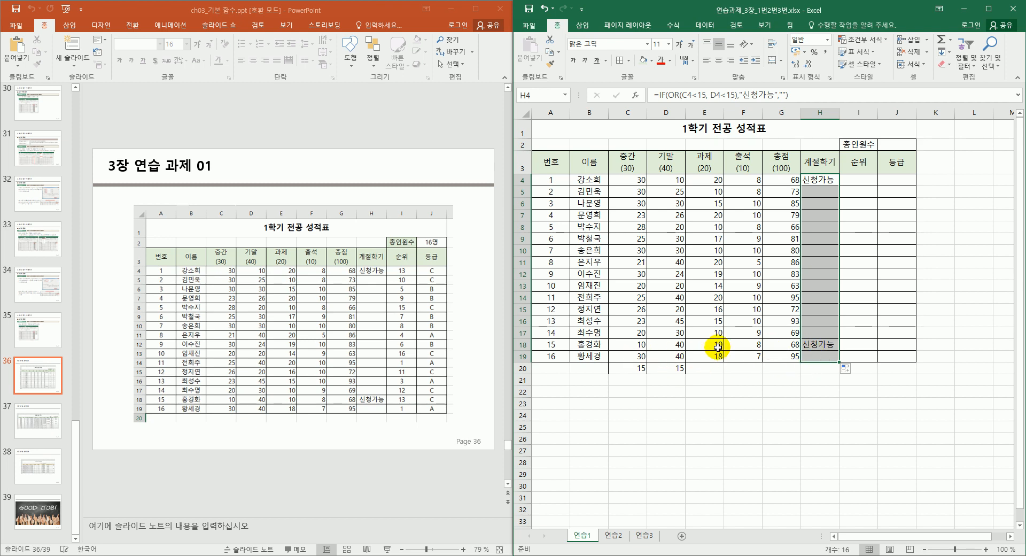
left_click(642, 347)
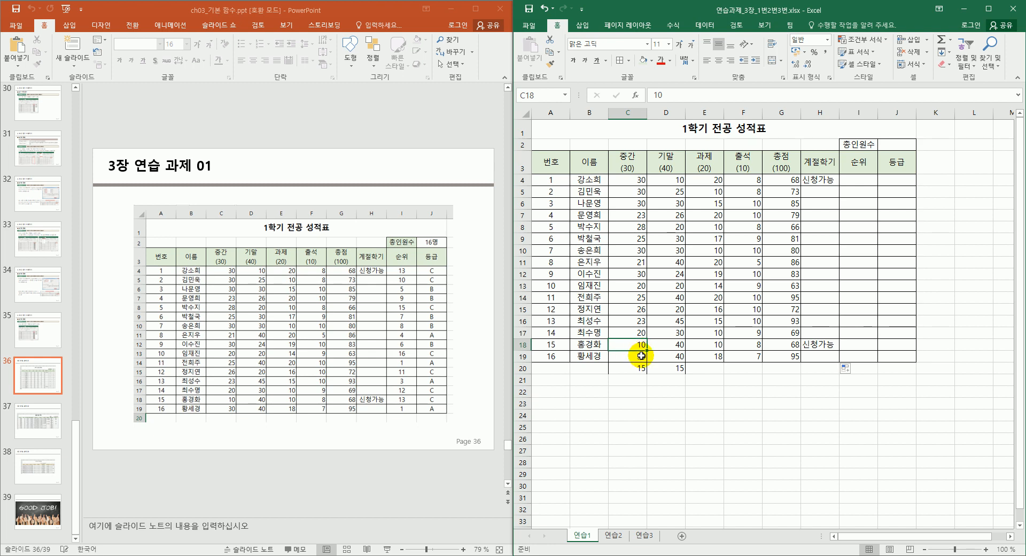
Reopen the IF arguments for H4 and delete the existing condition text.
left_click(831, 180)
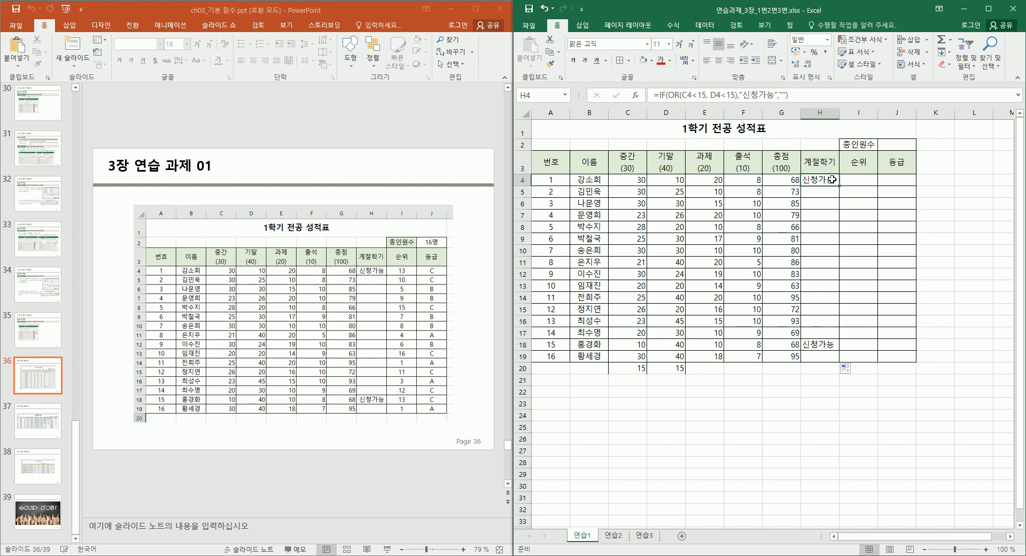
key("shift+F3")
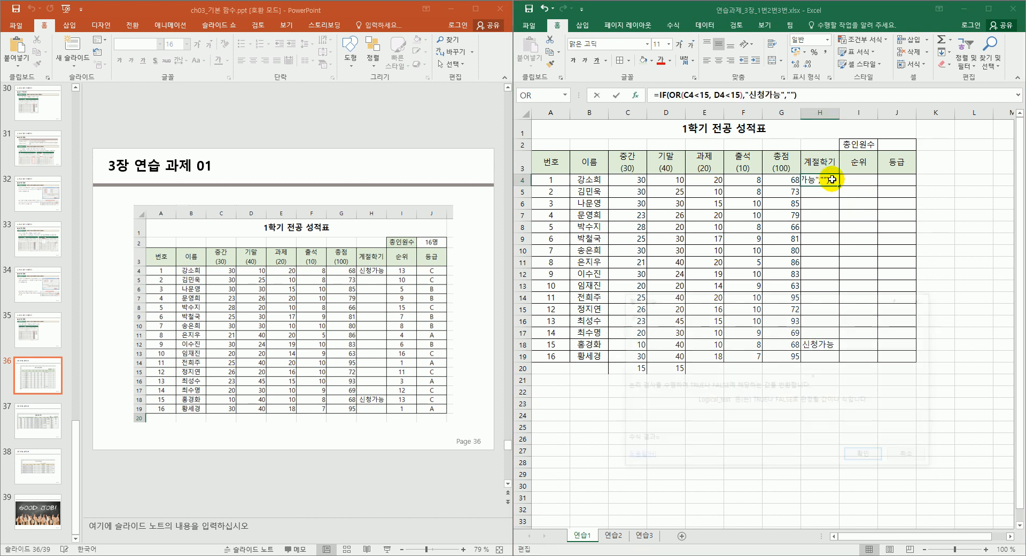
left_click(766, 330)
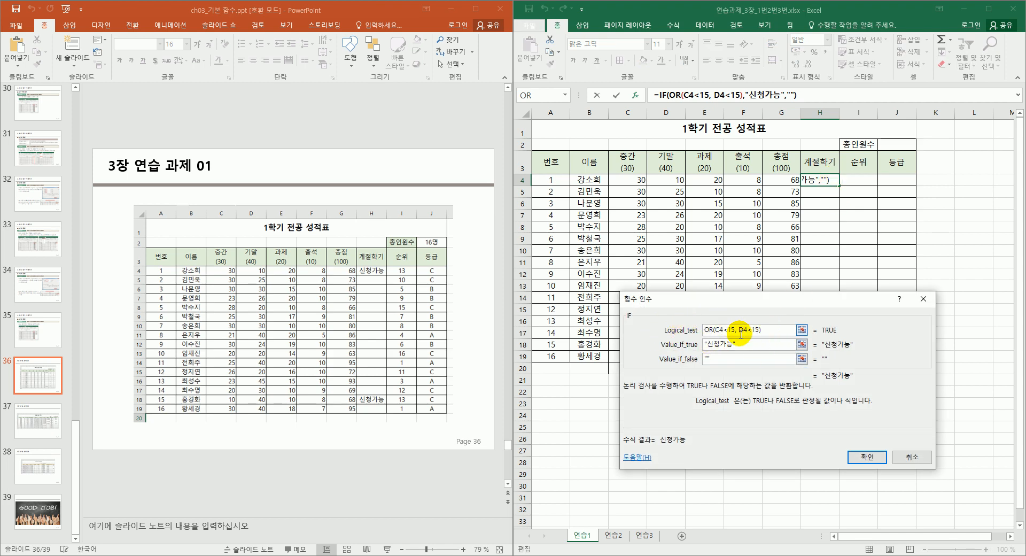
left_click_drag(767, 330, 701, 332)
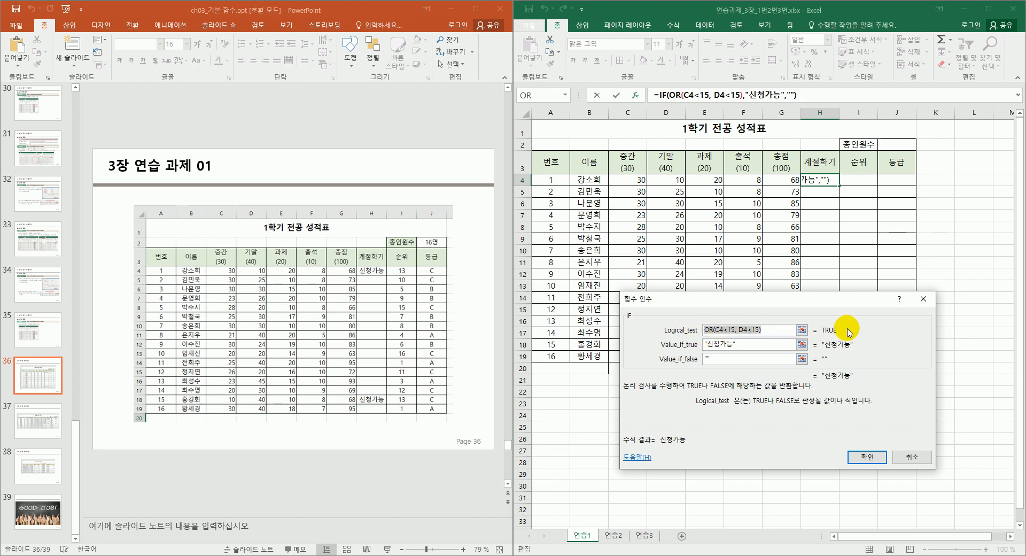
left_click(768, 330)
left_click_drag(758, 331, 689, 332)
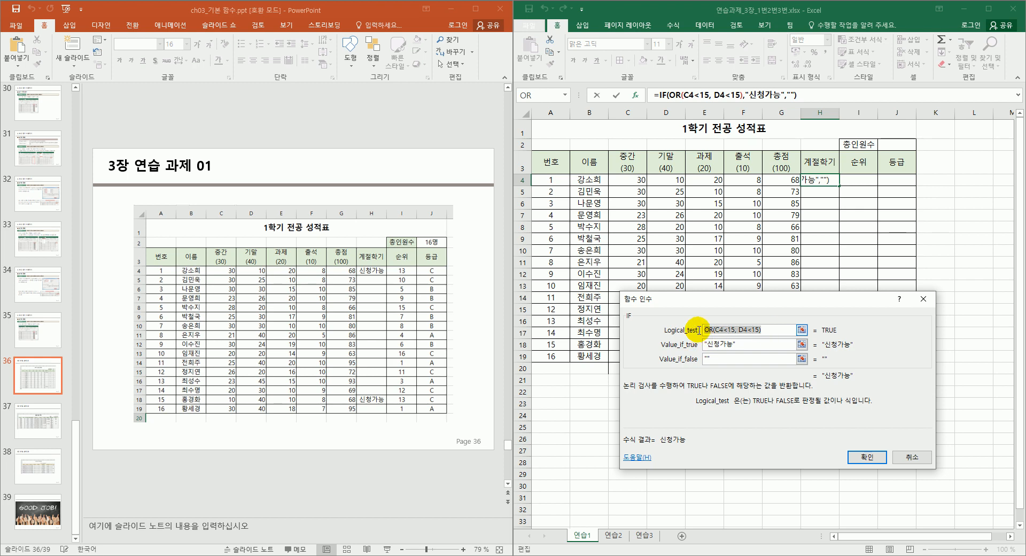
left_click_drag(729, 299, 715, 146)
key("Delete")
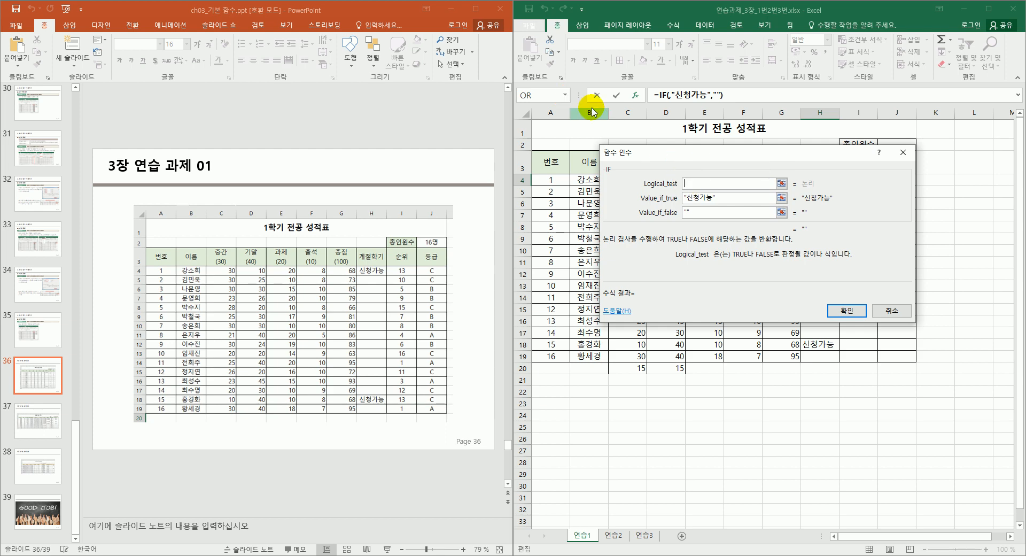
Insert OR from the full function list (category 모두) as the IF condition.
left_click(564, 96)
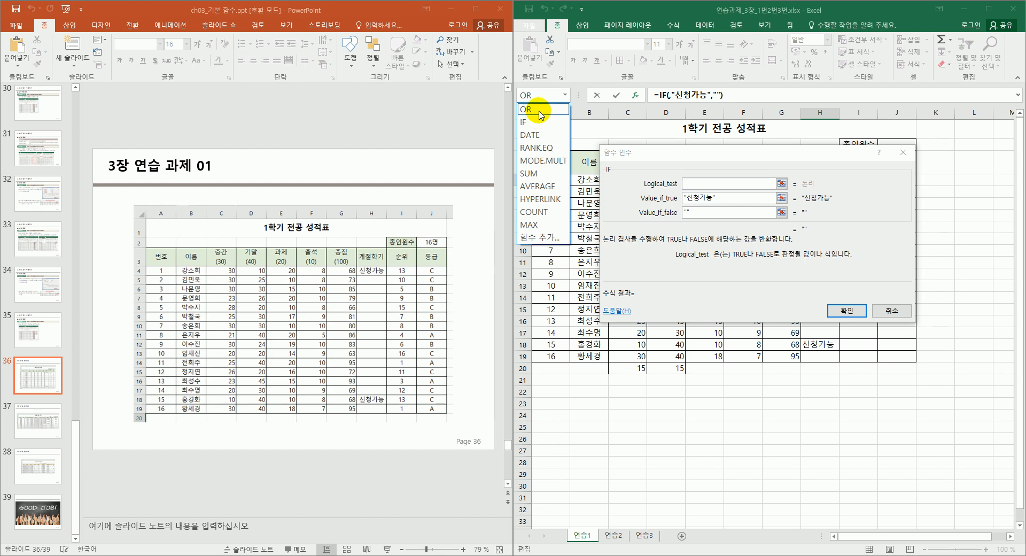
left_click(537, 237)
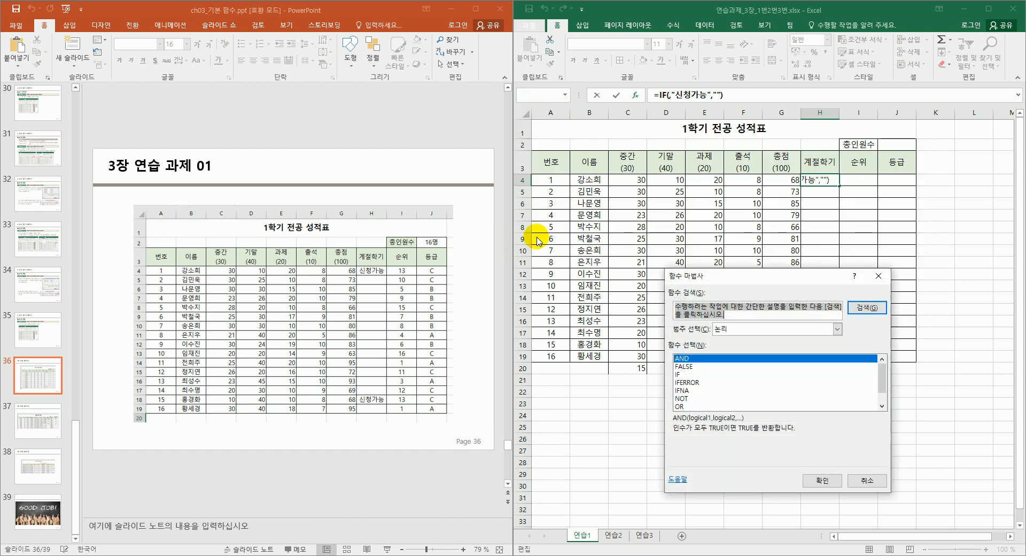
left_click(682, 406)
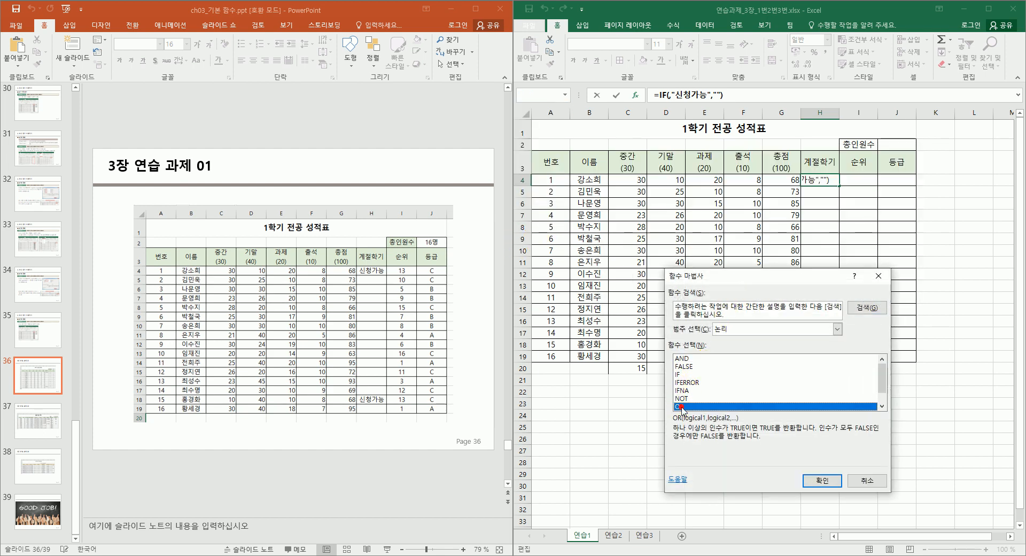
left_click(837, 329)
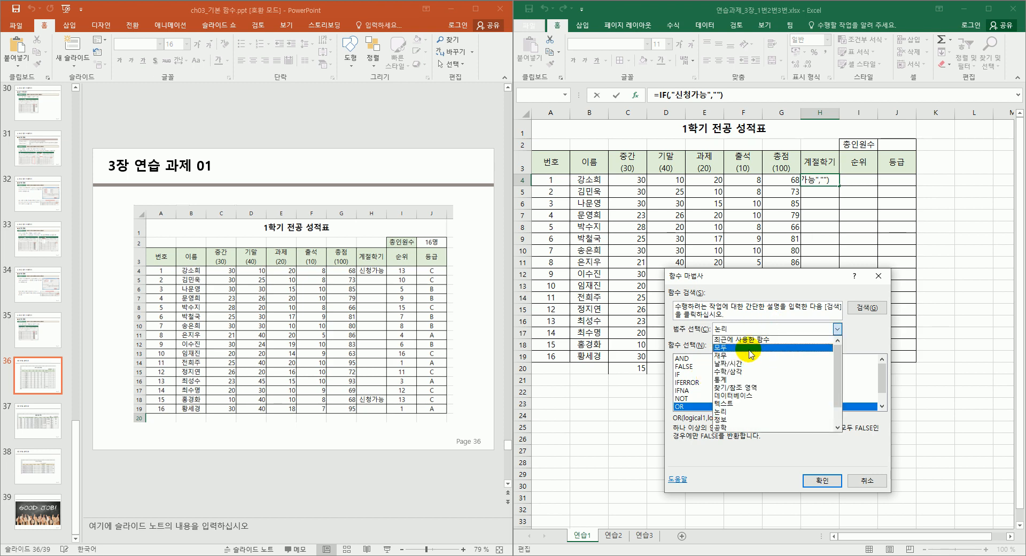
left_click(750, 348)
left_click(702, 374)
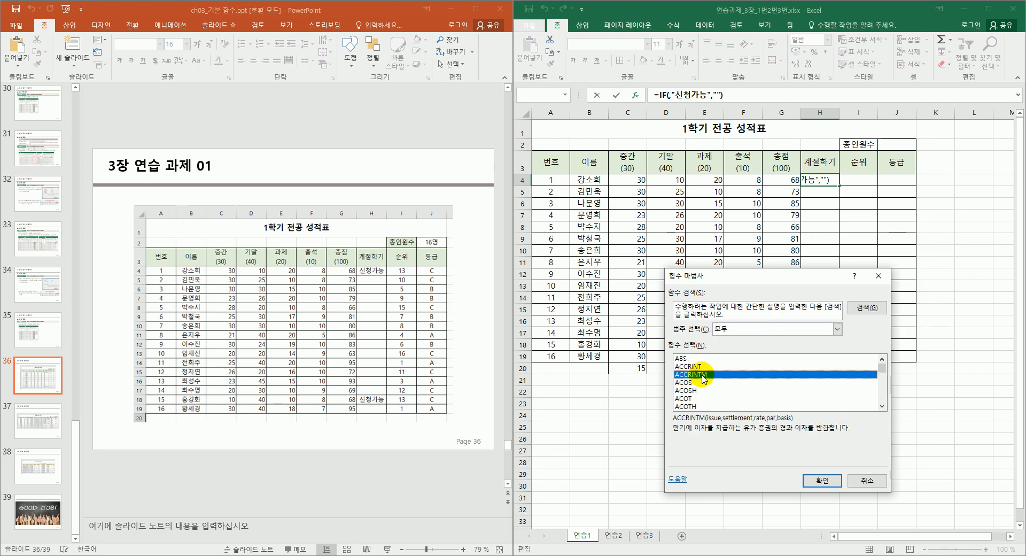
key("o")
scroll(703, 400, "down", 1)
left_click(705, 394)
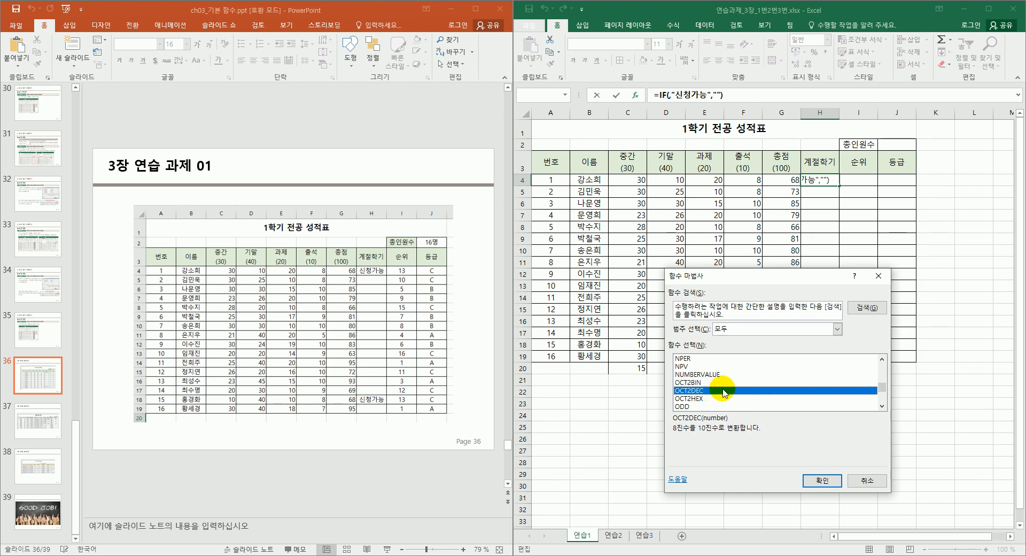
type("or")
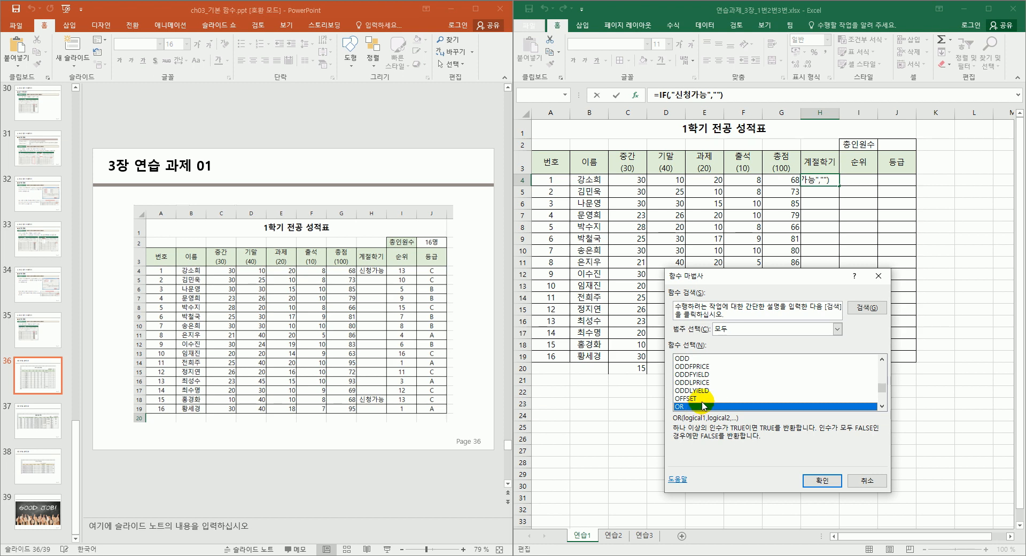
left_click(821, 481)
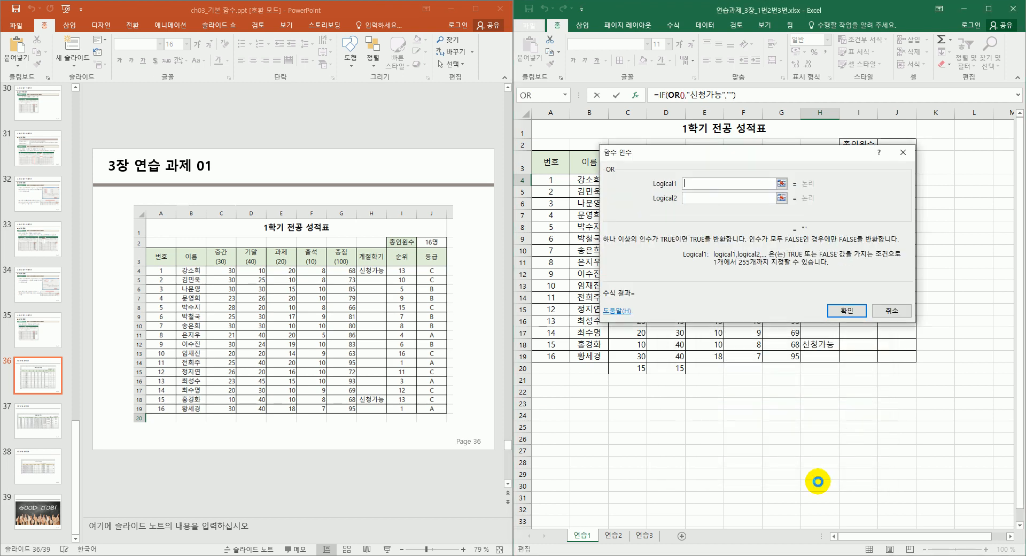
Enter the OR conditions C4<15 and D4<15.
left_click_drag(721, 164, 748, 231)
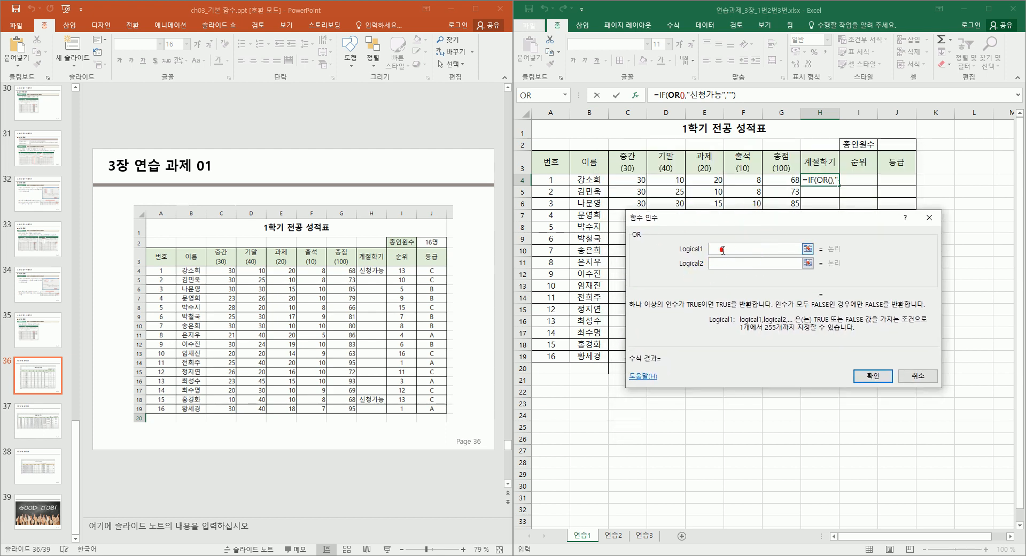
left_click(713, 266)
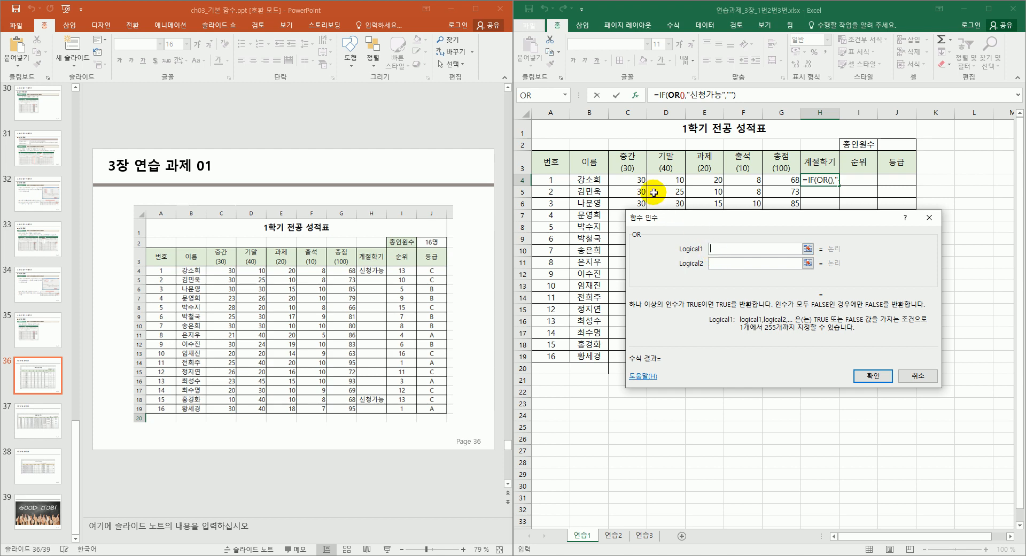
left_click(679, 100)
left_click_drag(697, 218, 689, 130)
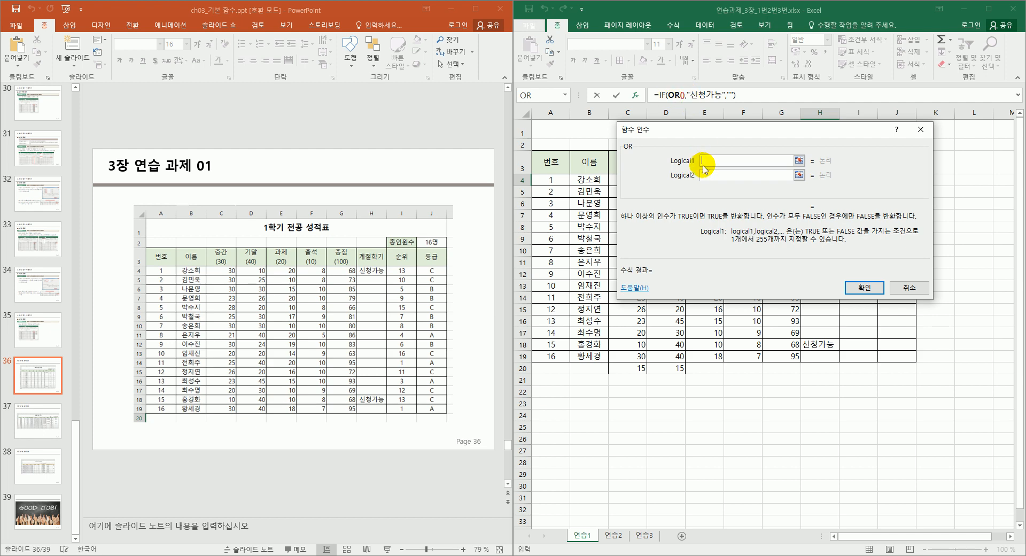
left_click_drag(719, 133, 686, 219)
left_click(637, 180)
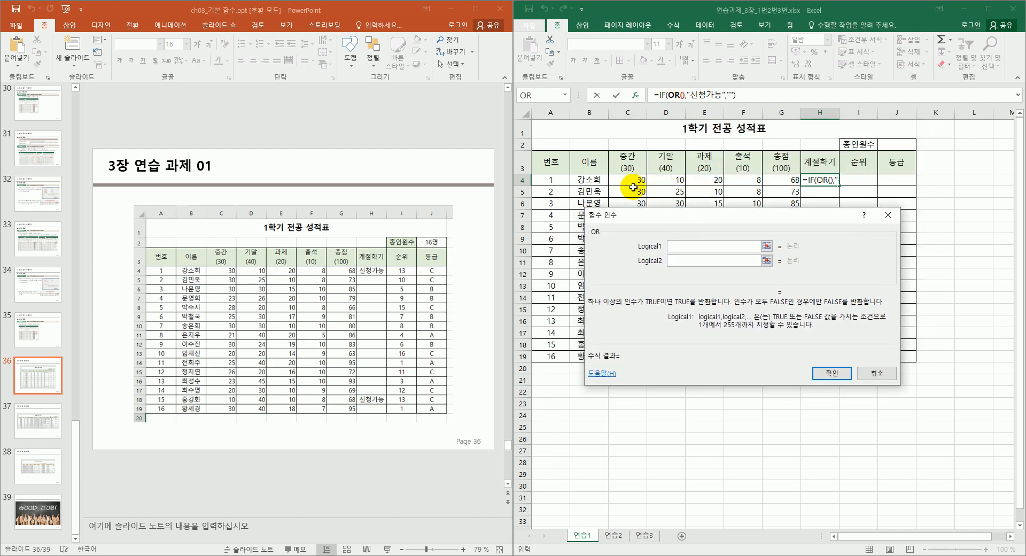
type("<15")
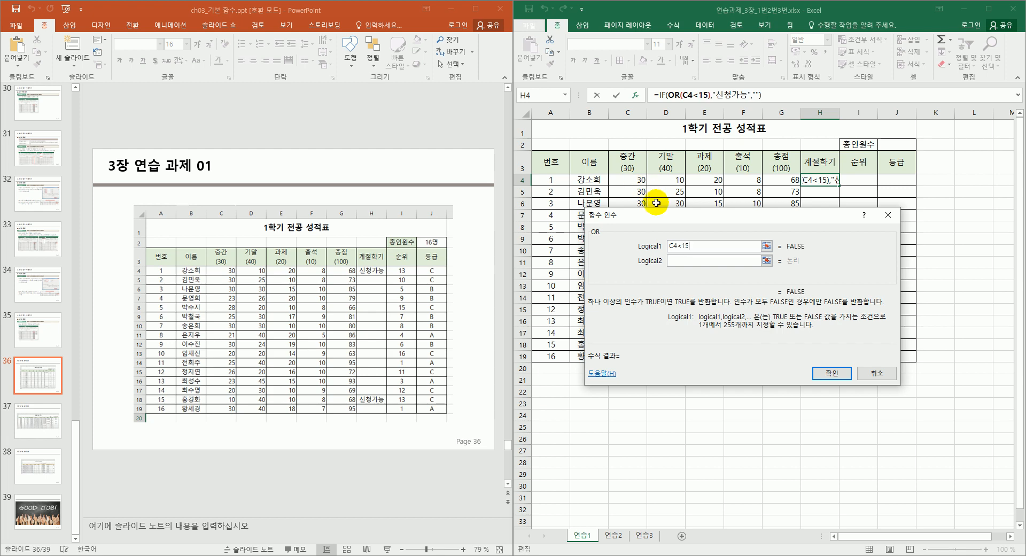
left_click(676, 260)
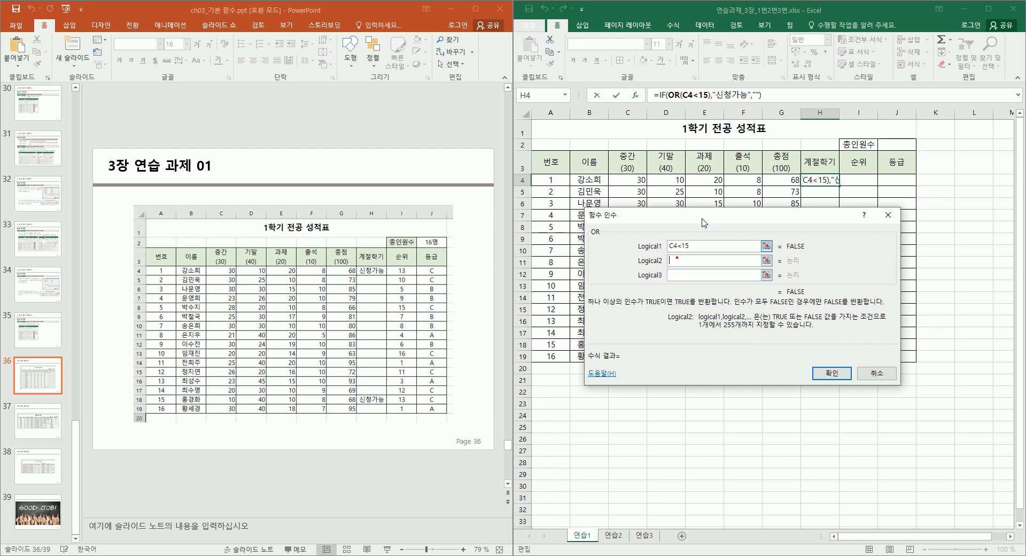
left_click(674, 181)
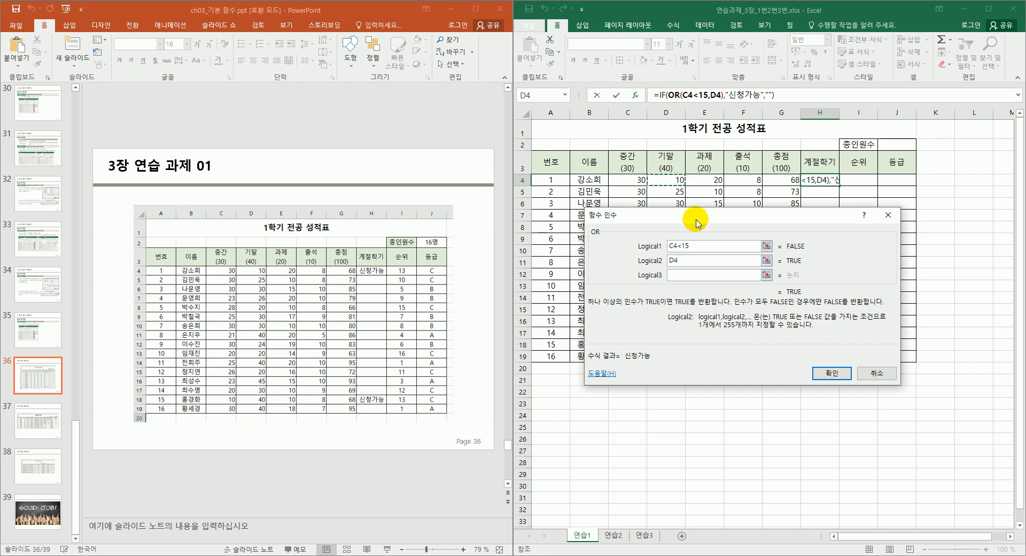
type("<15")
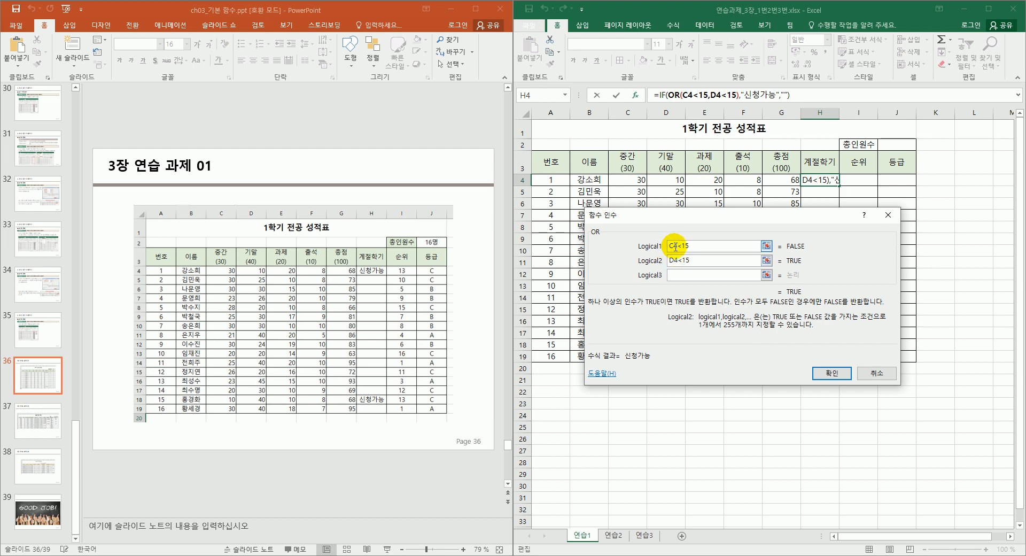
Confirm =IF(OR(C4<15,D4<15),"신청가능","") and fill it down H4:H19.
left_click(699, 260)
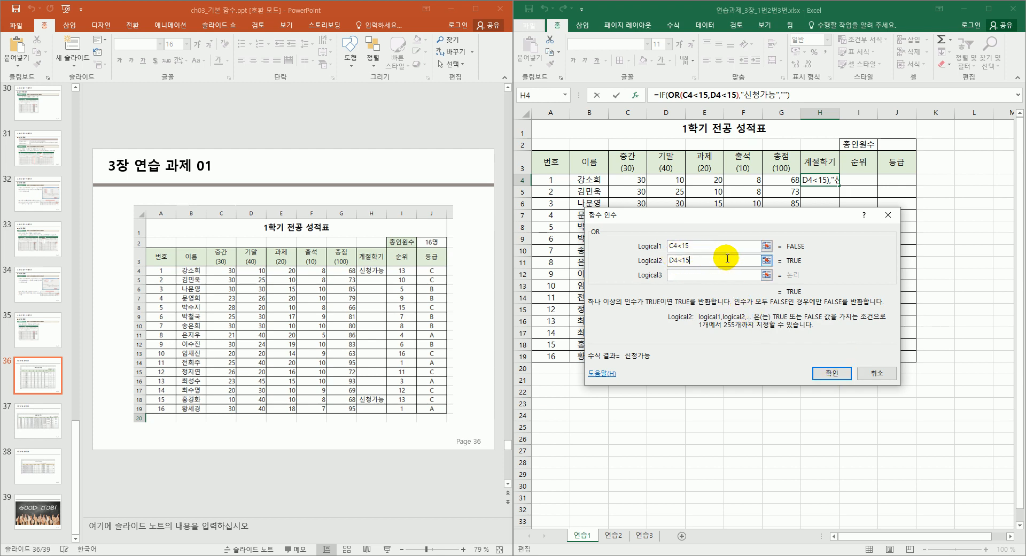
mouse_move(787, 289)
left_mouse_down()
mouse_move(805, 284)
mouse_move(785, 288)
left_mouse_up()
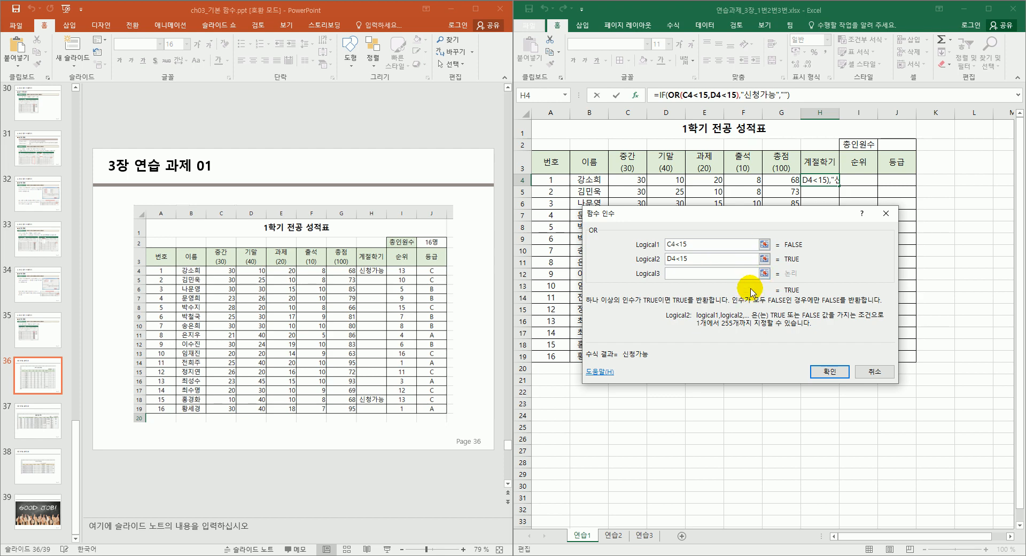
left_click(820, 372)
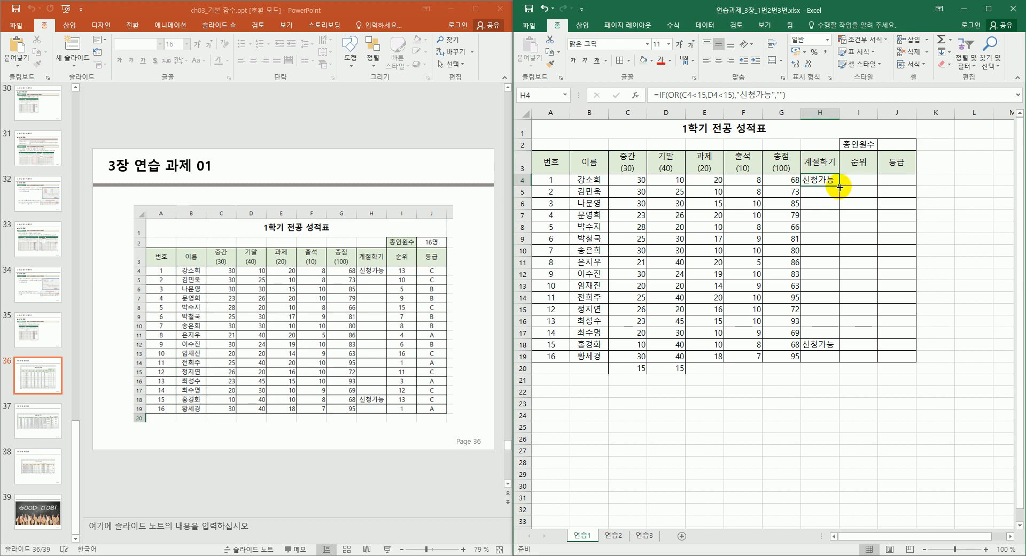
left_click_drag(839, 186, 806, 364)
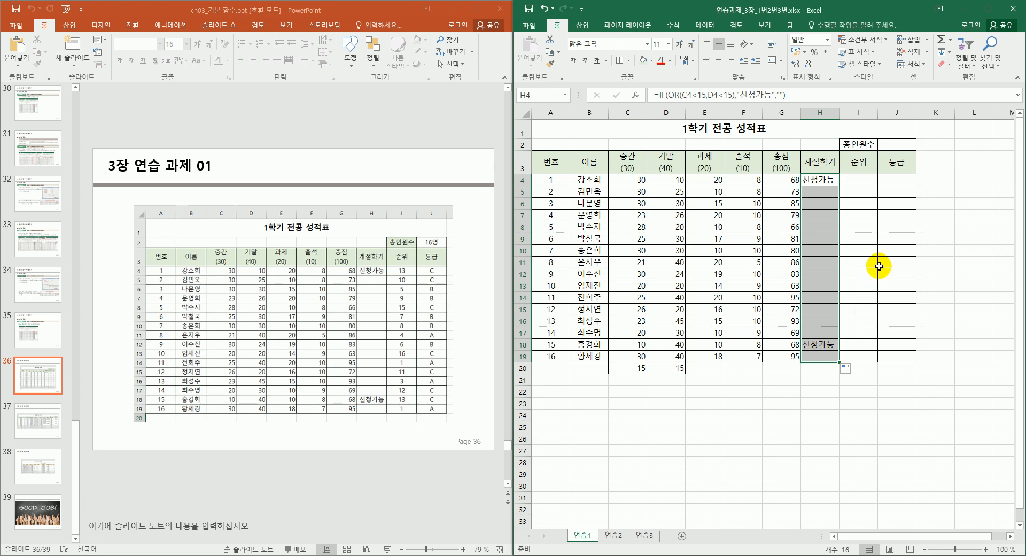
Start =RANK.EQ(G4, in I4 to rank the first student's 총점, and bring up its arguments.
left_click(873, 180)
left_click(872, 180)
type("=")
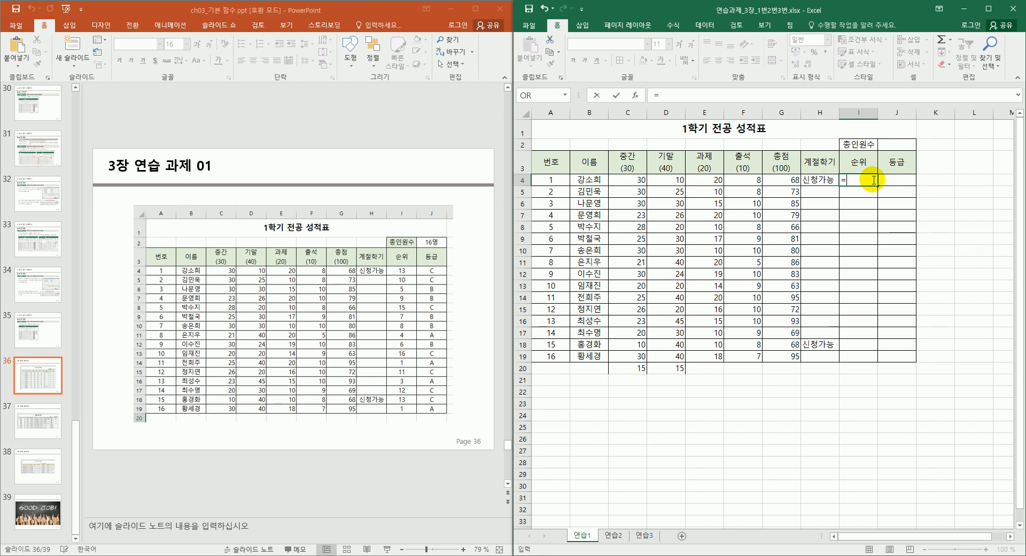
type("ㄱㅁran")
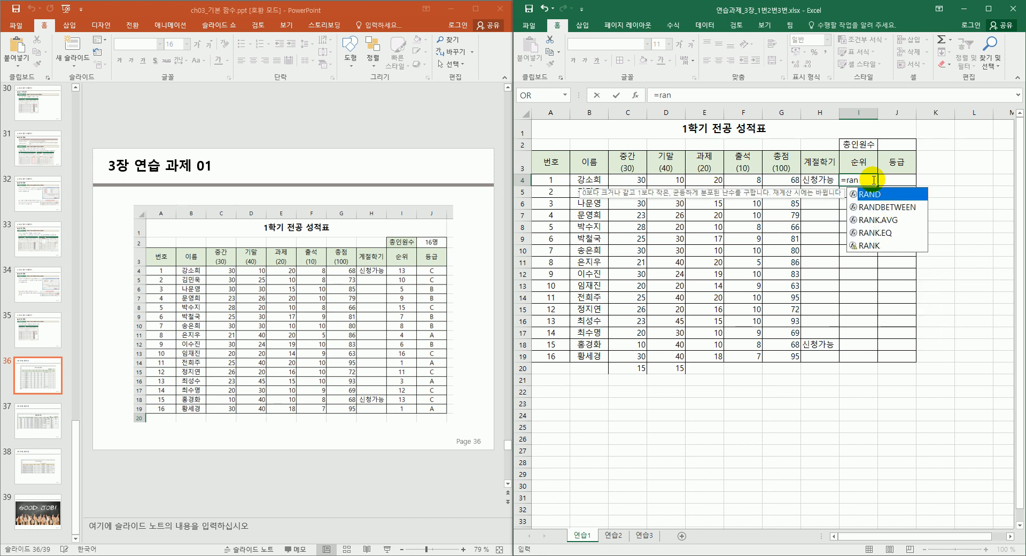
type("k")
key("Down")
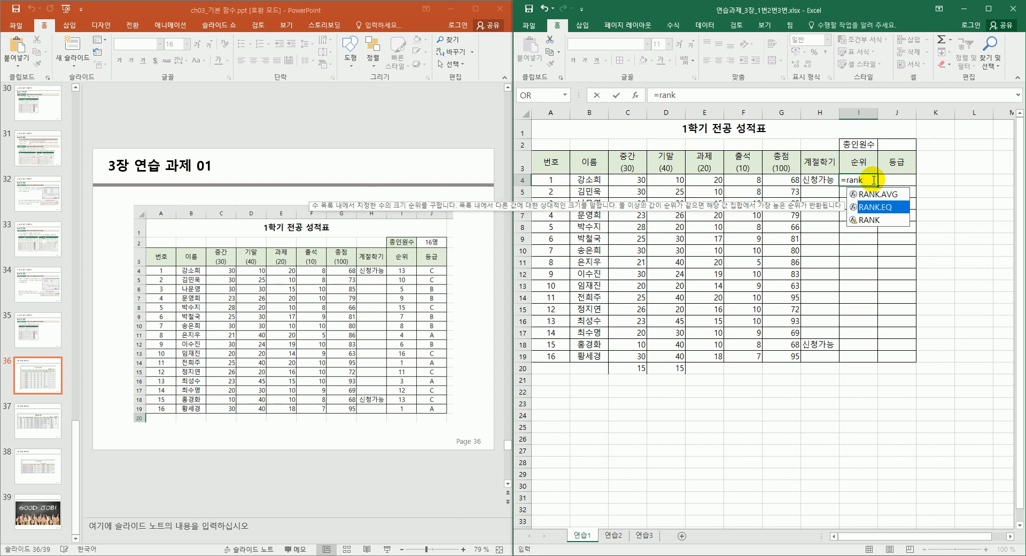
key("Tab")
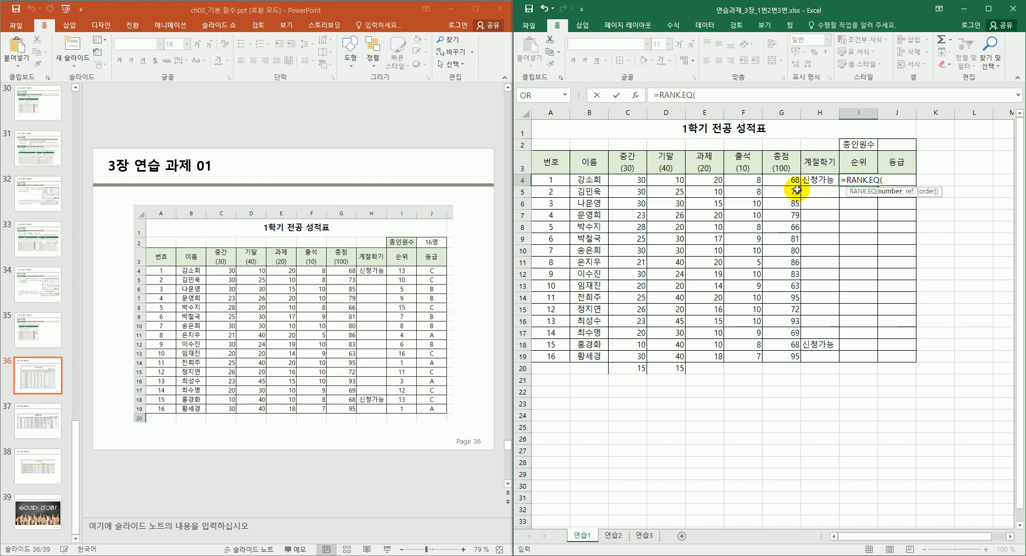
left_click_drag(790, 182, 772, 357)
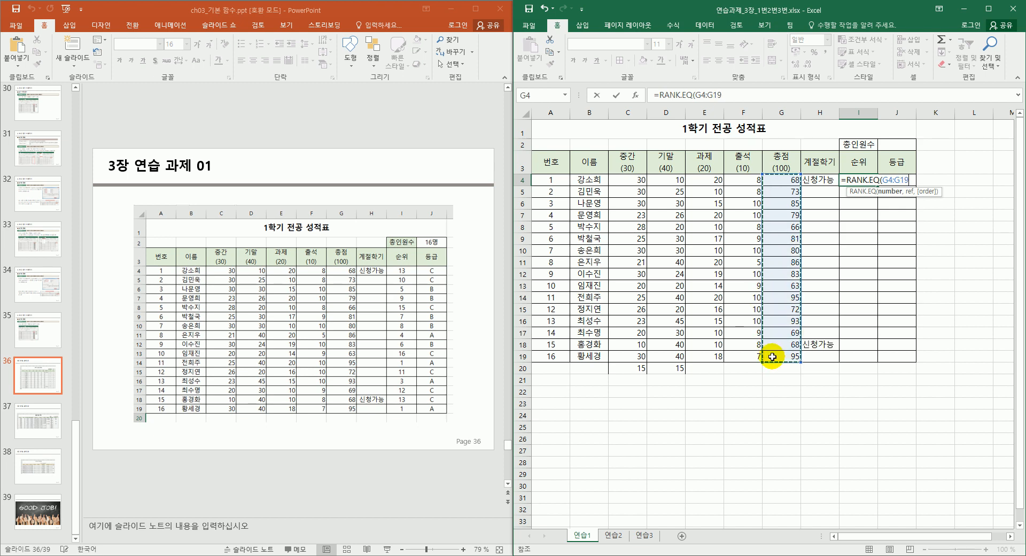
key("BackSpace")
key("BackSpace")
key("BackSpace")
key("BackSpace")
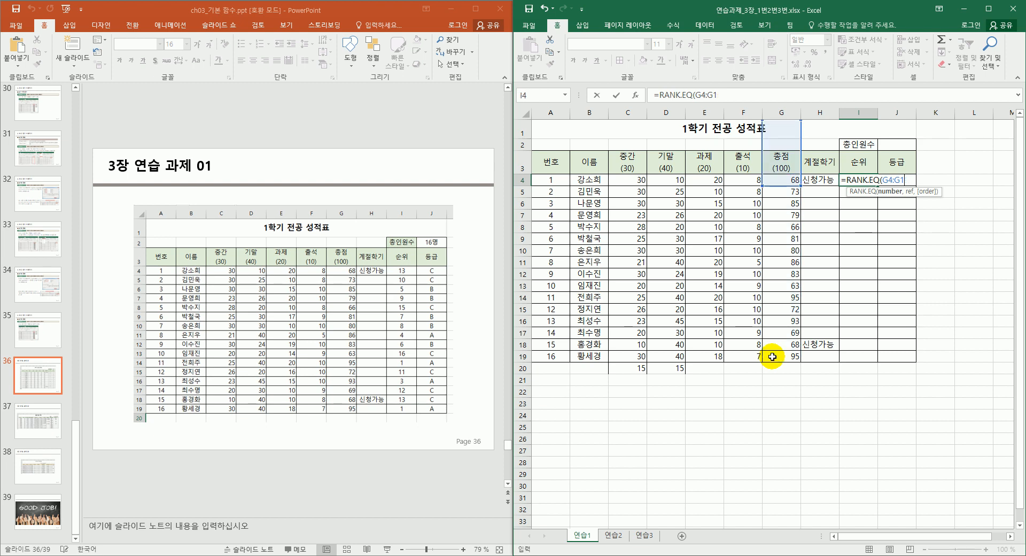
key("BackSpace")
key("BackSpace")
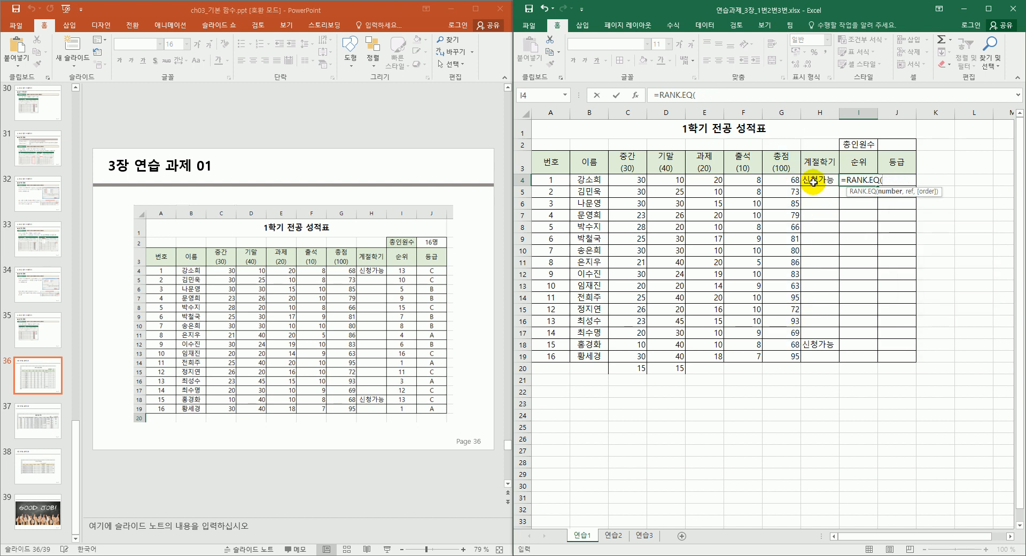
left_click(795, 180)
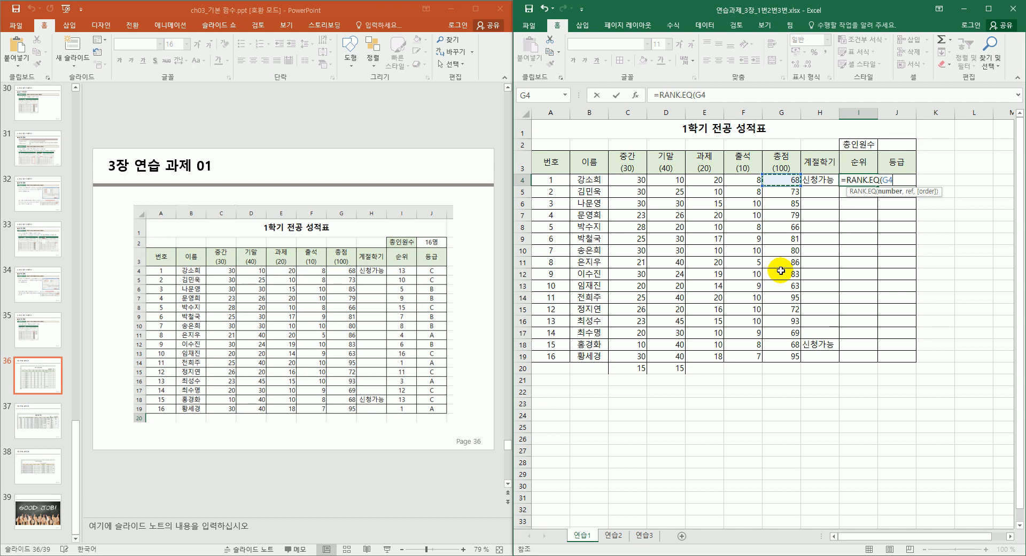
type(",")
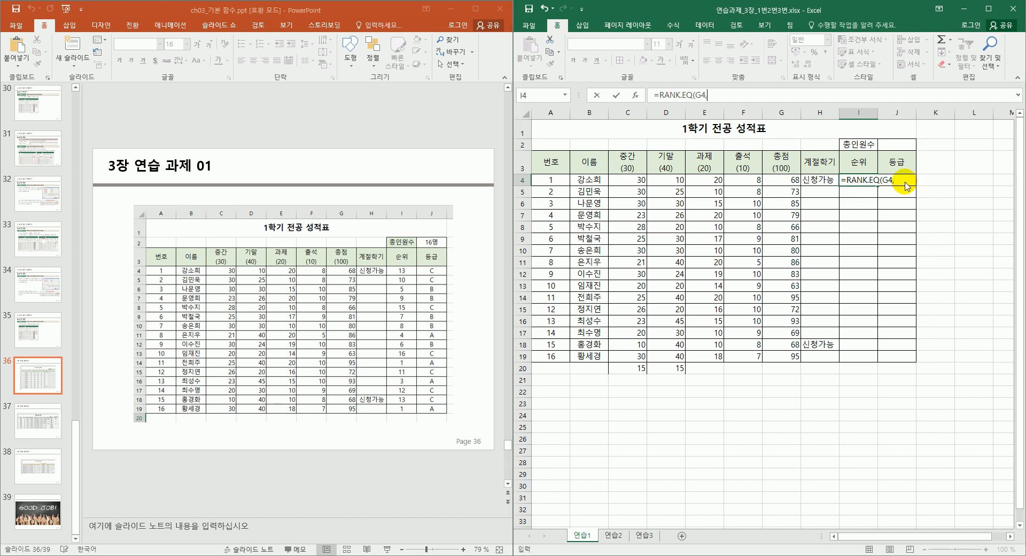
key("ctrl+a")
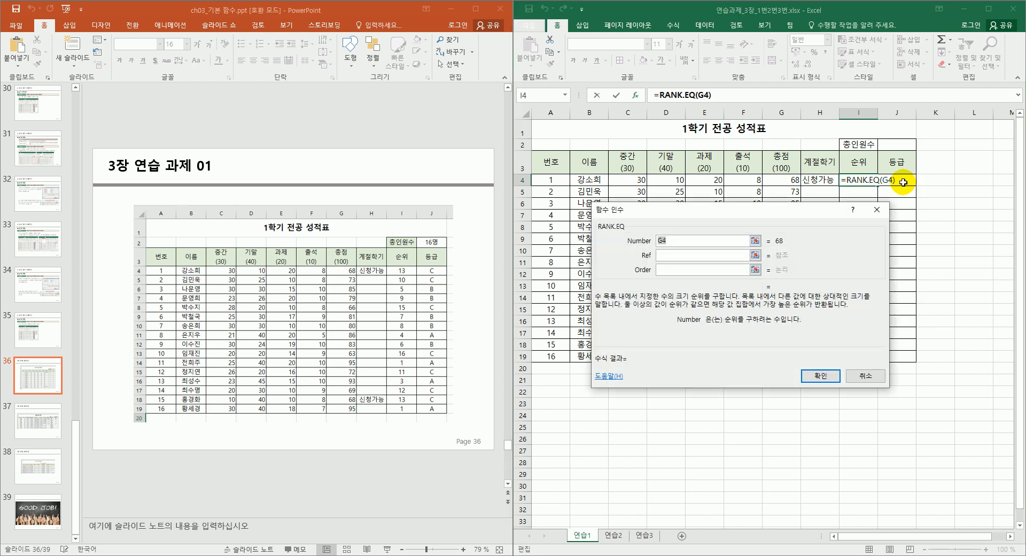
Set RANK.EQ's Number to G4 and Ref to absolute $G$4:$G$19, giving rank 13.
left_click_drag(808, 218, 890, 258)
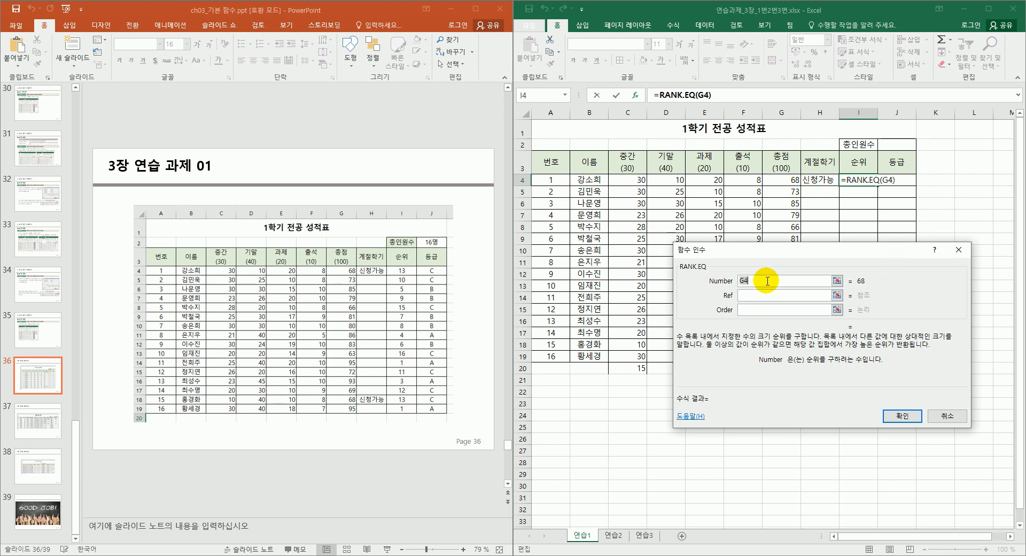
left_click(779, 181)
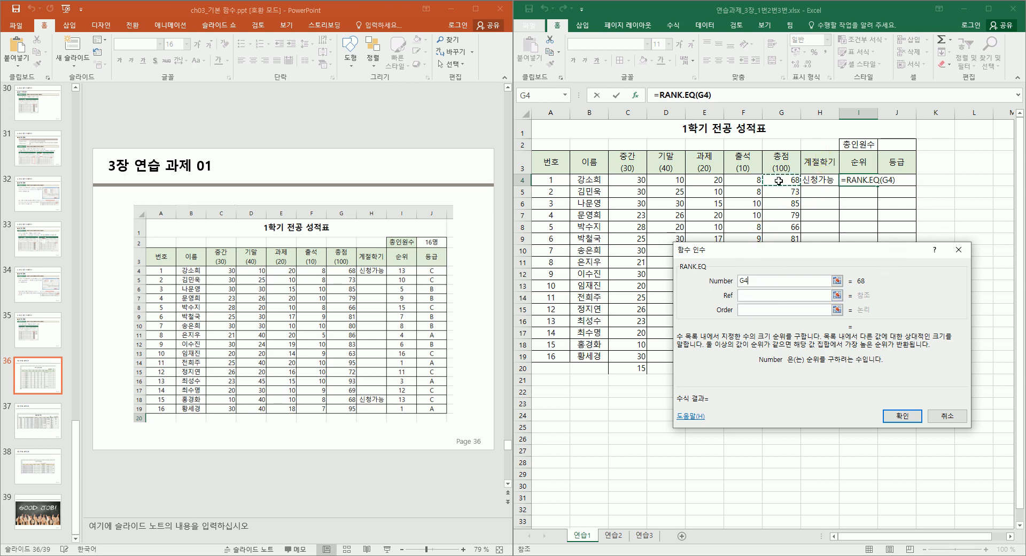
left_click(741, 295)
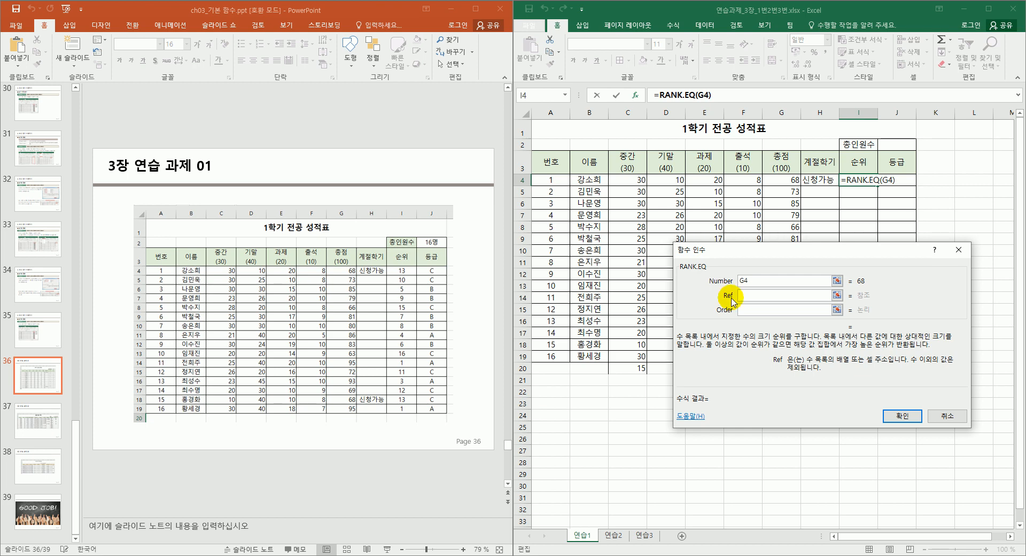
left_click_drag(791, 249, 572, 278)
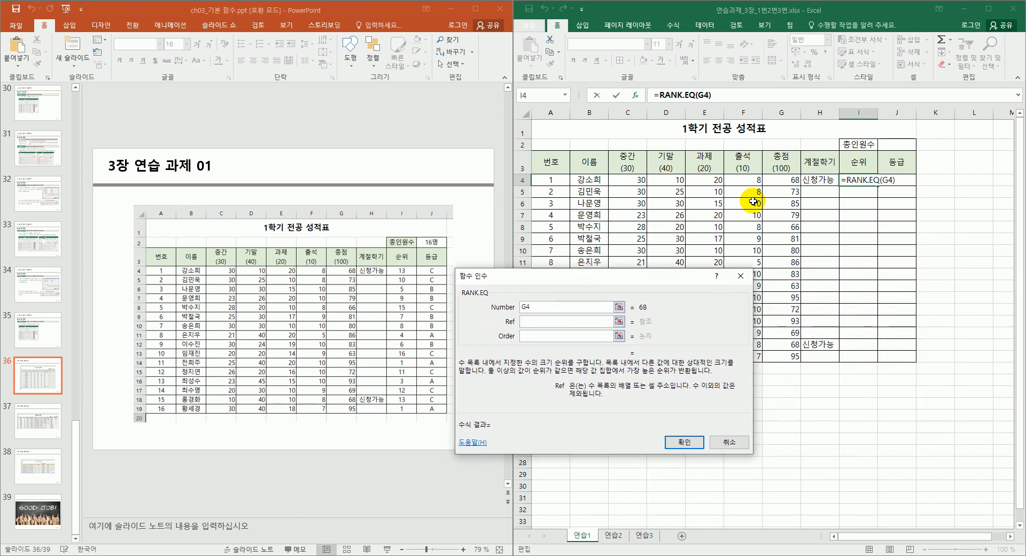
left_click_drag(791, 182, 785, 292)
mouse_move(785, 352)
left_mouse_down()
mouse_move(785, 363)
mouse_move(787, 355)
left_mouse_up()
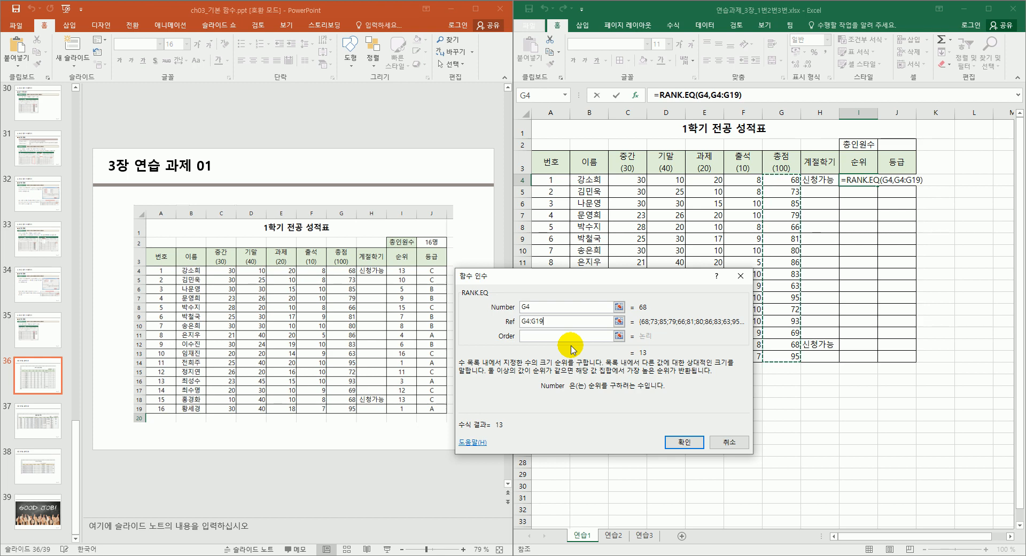
key("F4")
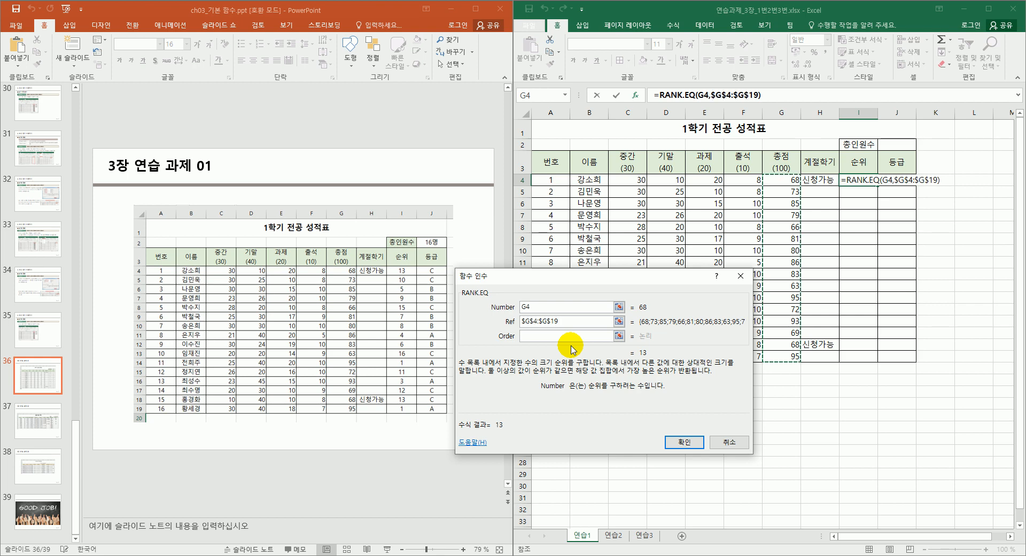
double_click(568, 321)
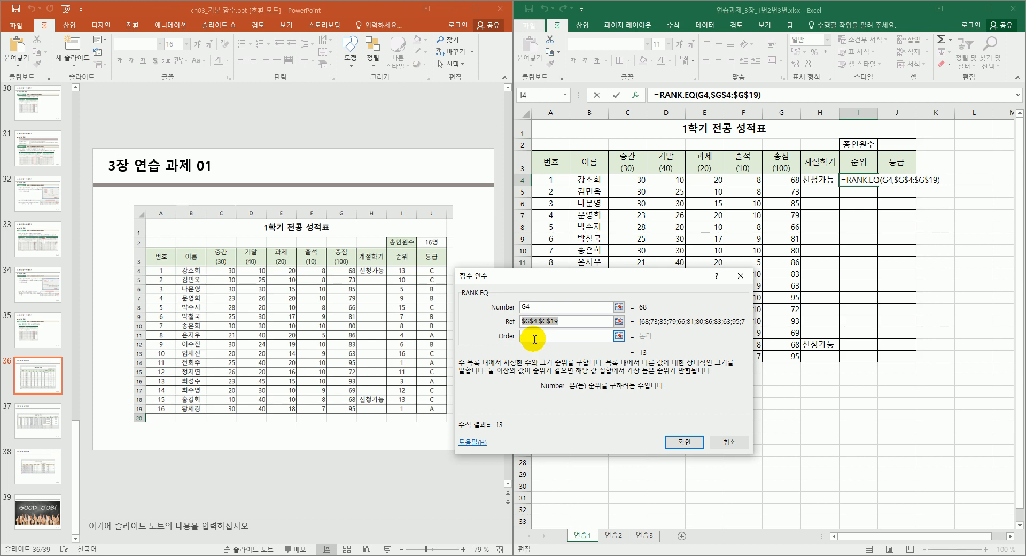
left_click(534, 337)
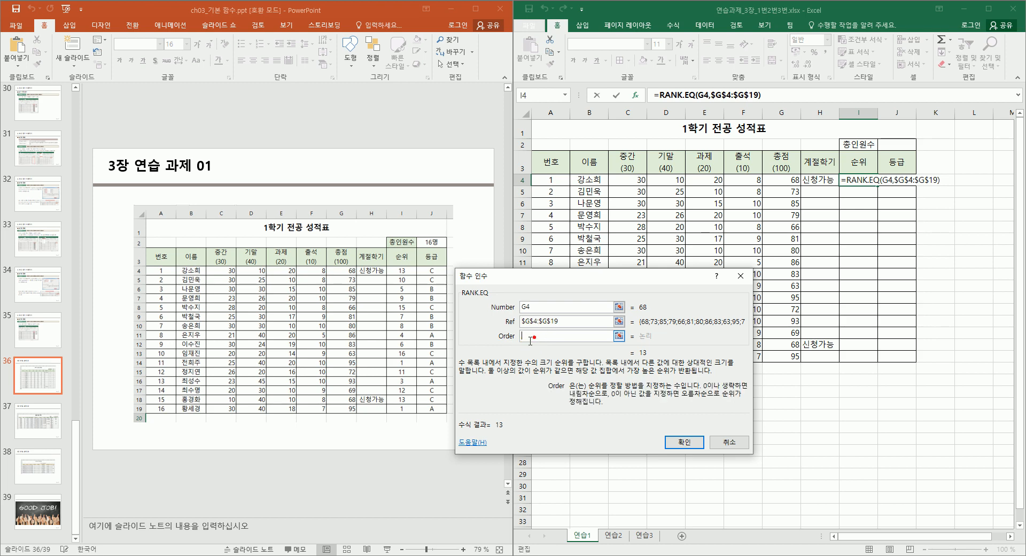
left_click(689, 443)
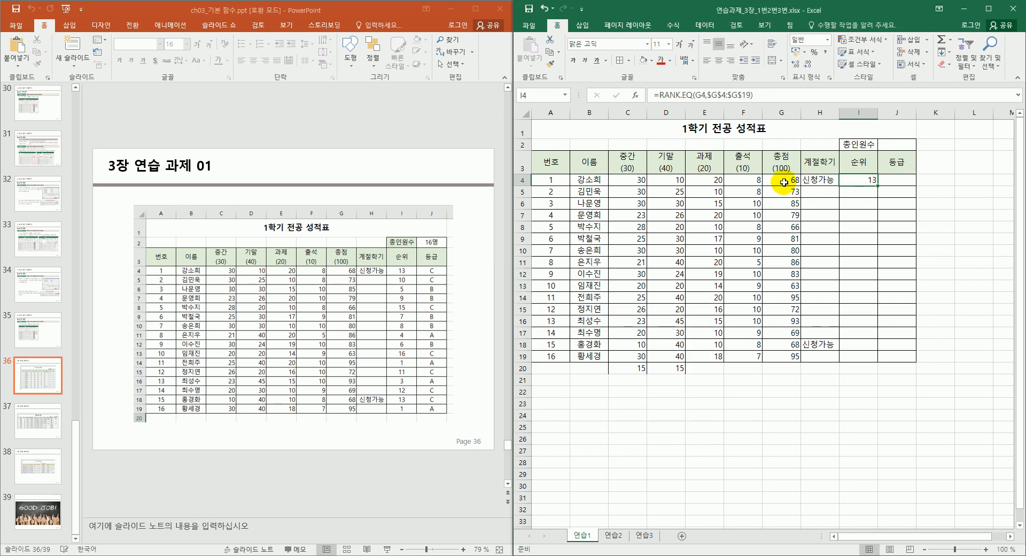
Fill the rank formula down to I19 and centre the rank values.
left_click_drag(878, 185, 856, 359)
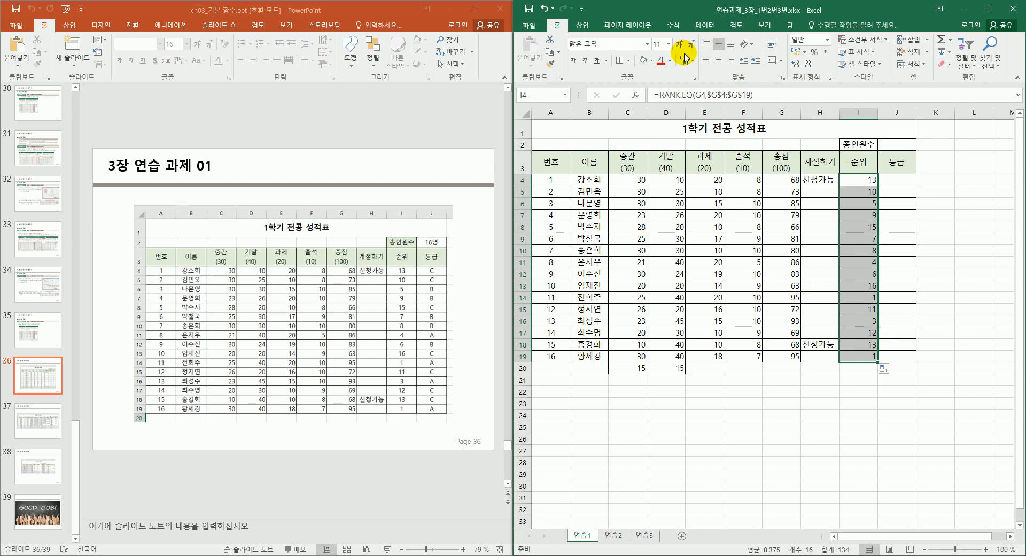
left_click(718, 61)
left_click(857, 356)
Check the total and rank formulas in rows 14, 16 and 19.
left_click(789, 357)
left_click(859, 356)
left_click(852, 297)
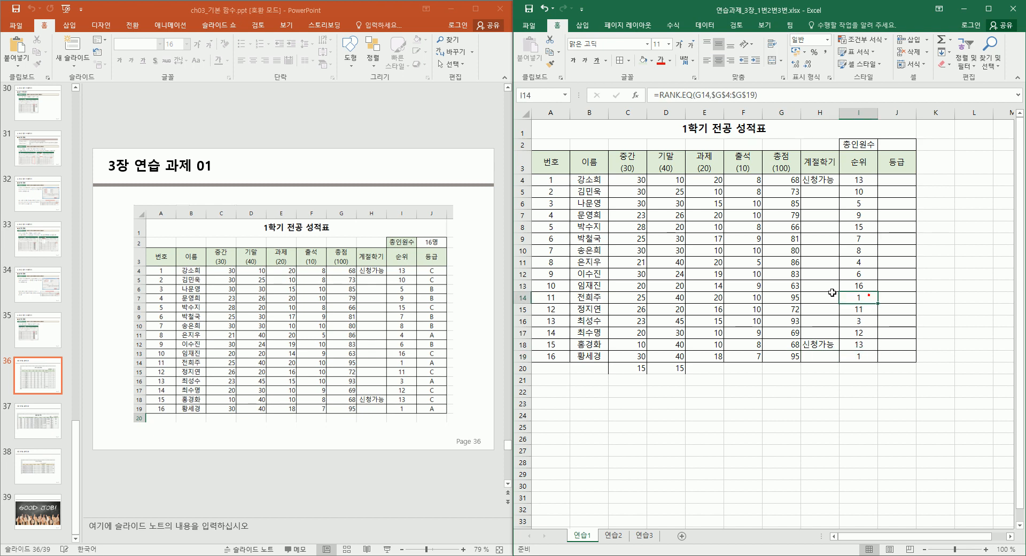
left_click(790, 297)
left_click(861, 298)
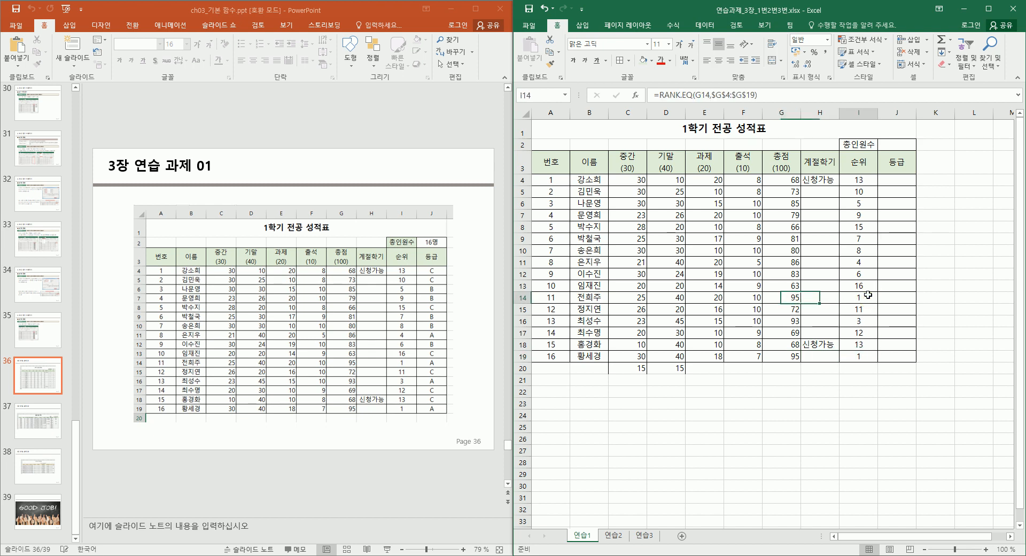
left_click(857, 357)
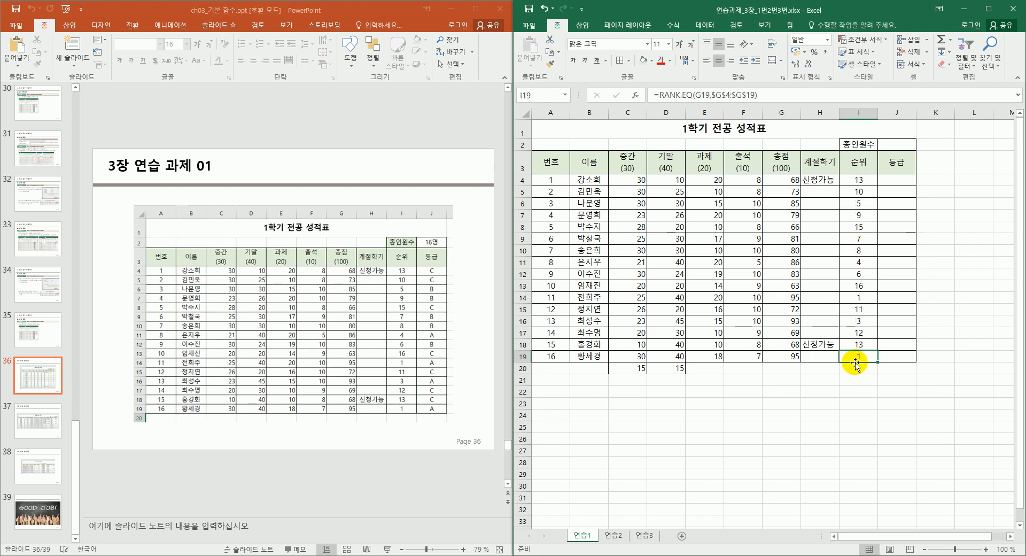
left_click(792, 318)
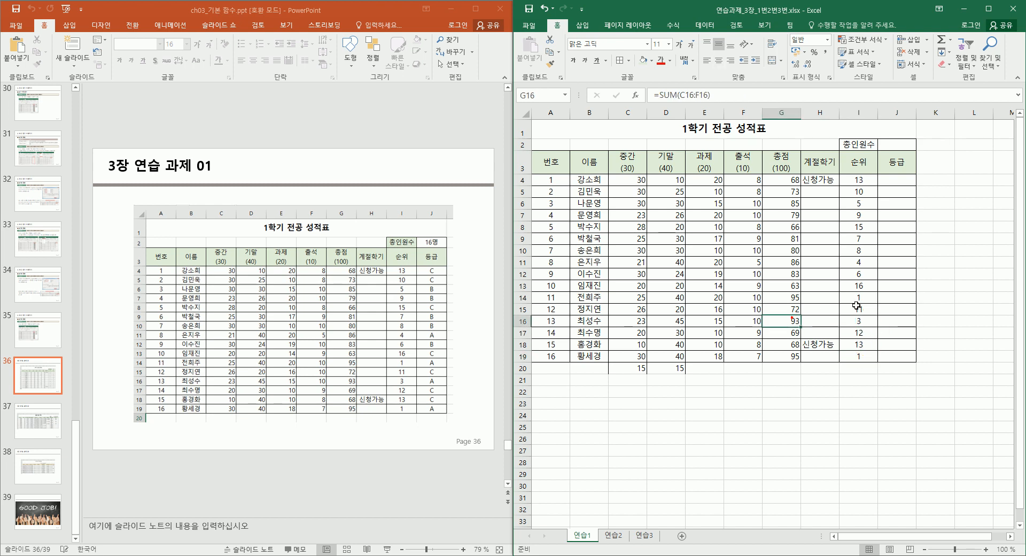
left_click(863, 323)
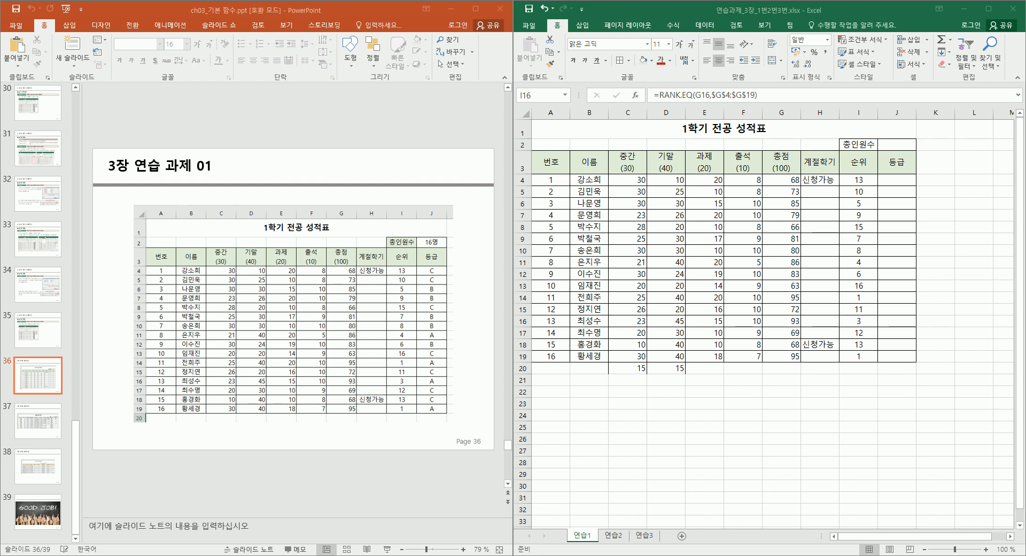
Enter =COUNT(A4:A19) in J2 to count the 16 students.
left_click(863, 146)
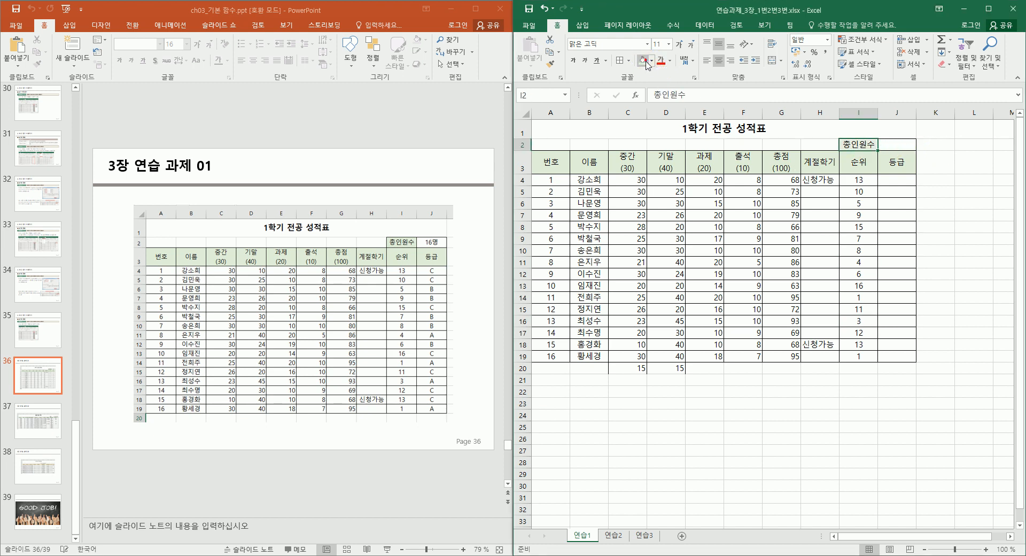
left_click(900, 148)
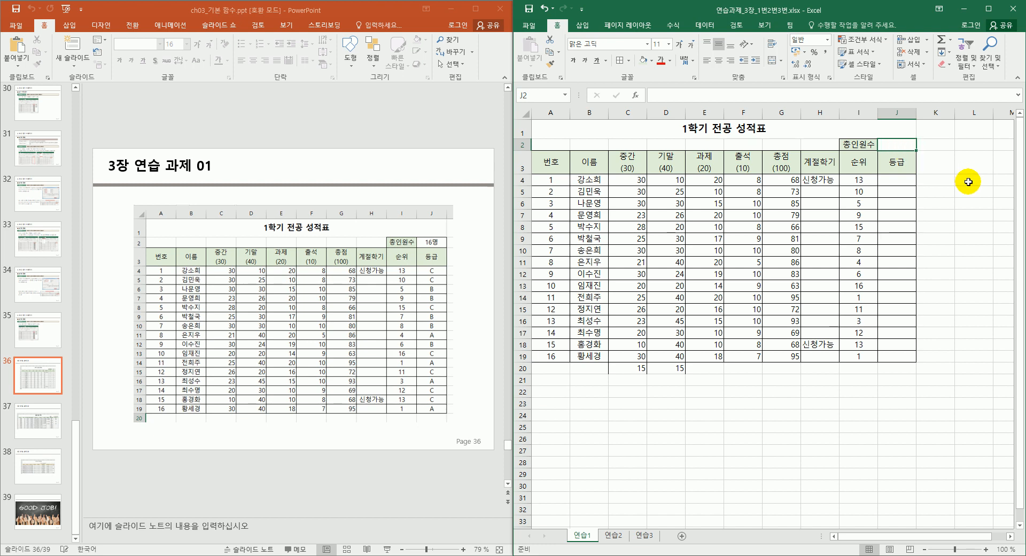
type("=cu")
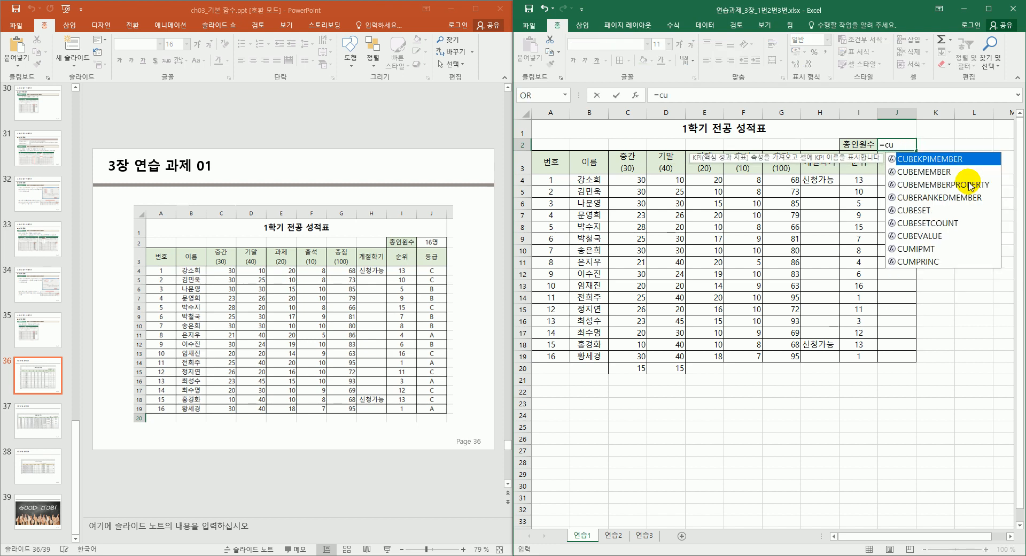
key("BackSpace")
type("ount")
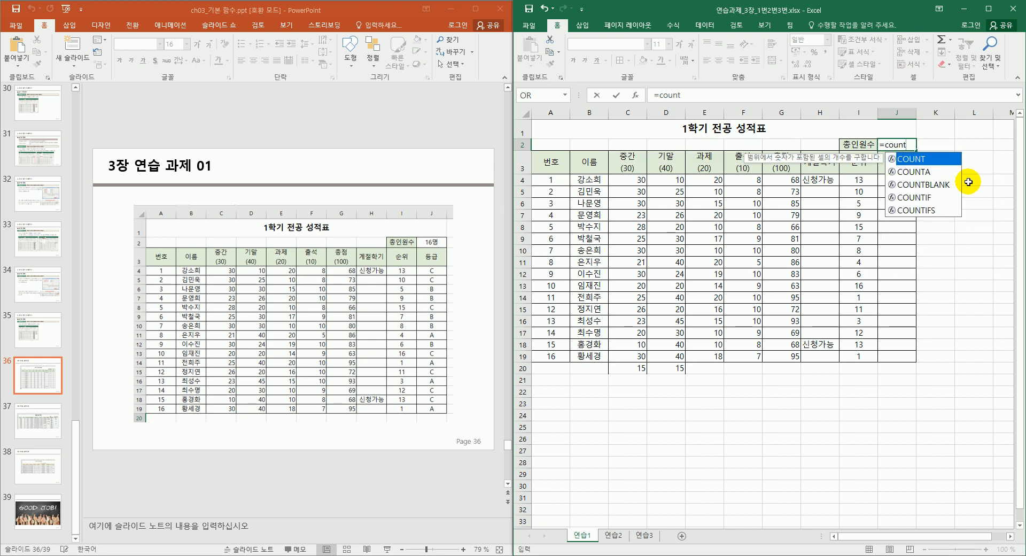
type("(")
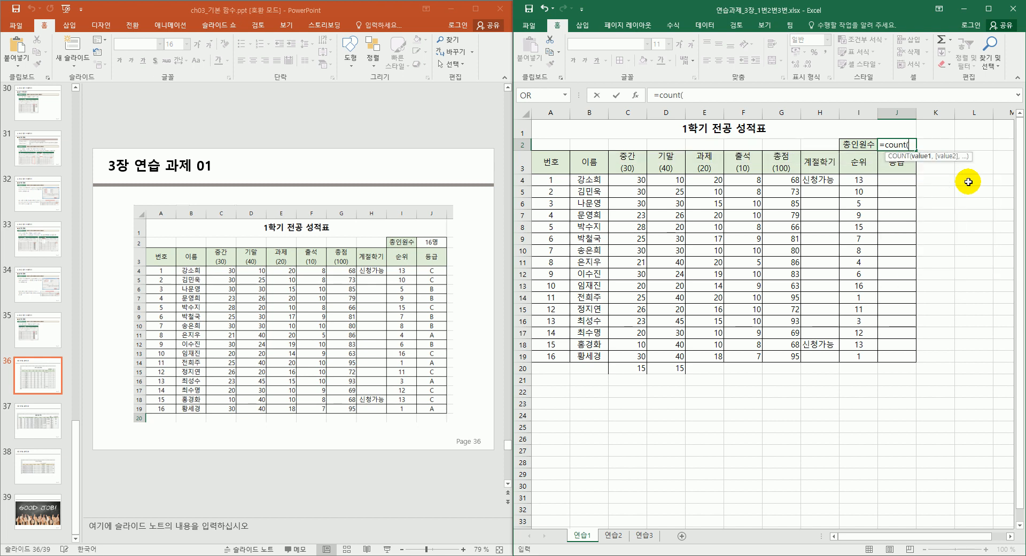
left_click_drag(556, 179, 541, 354)
type(")")
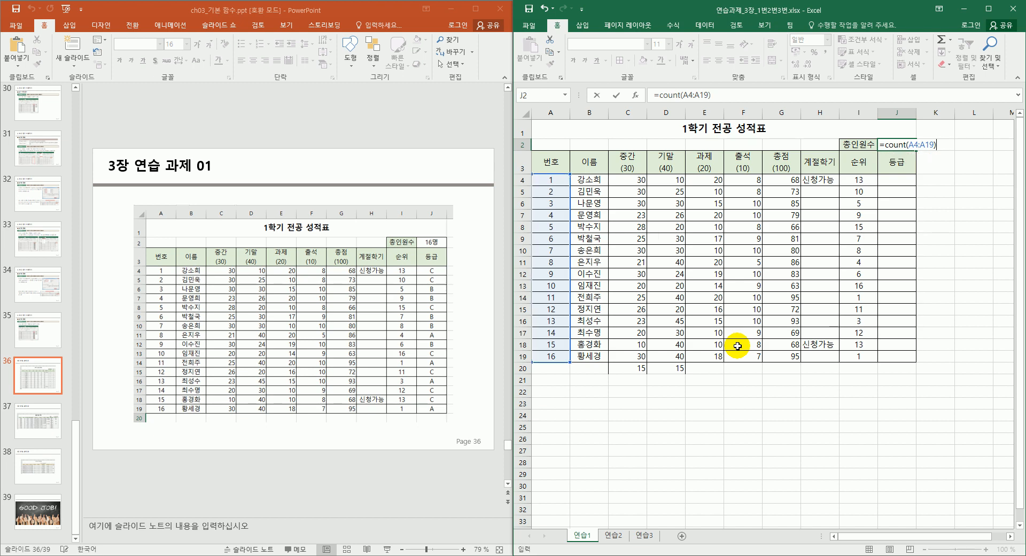
key("Return")
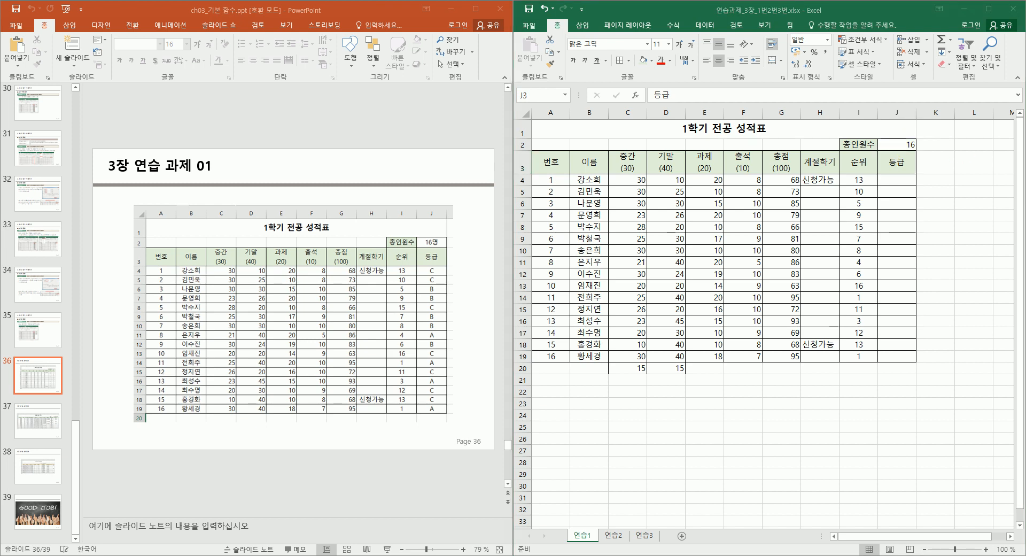
key("ctrl+1")
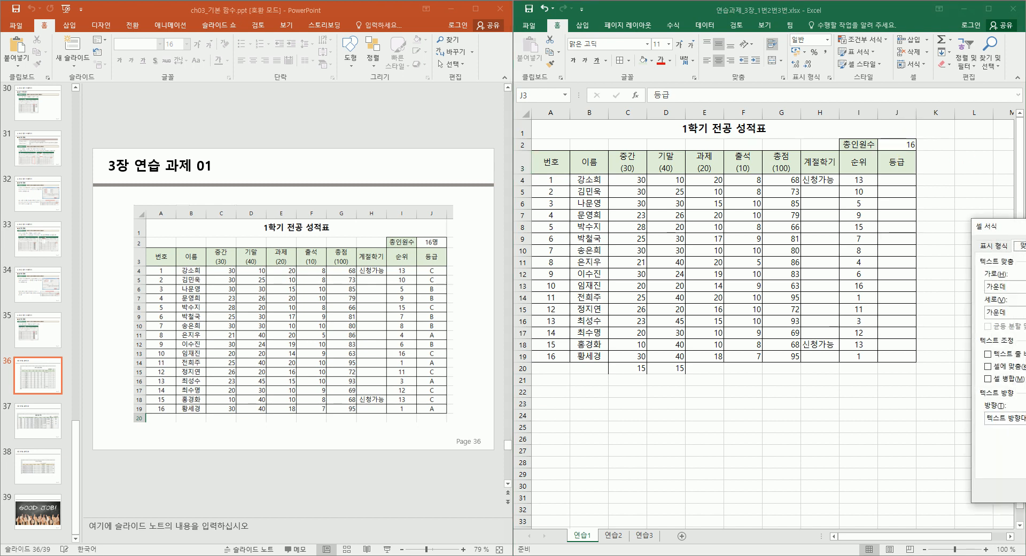
Give J2 the custom format G/표준"명" so it shows 16명, and centre it.
left_click_drag(1025, 231, 1025, 292)
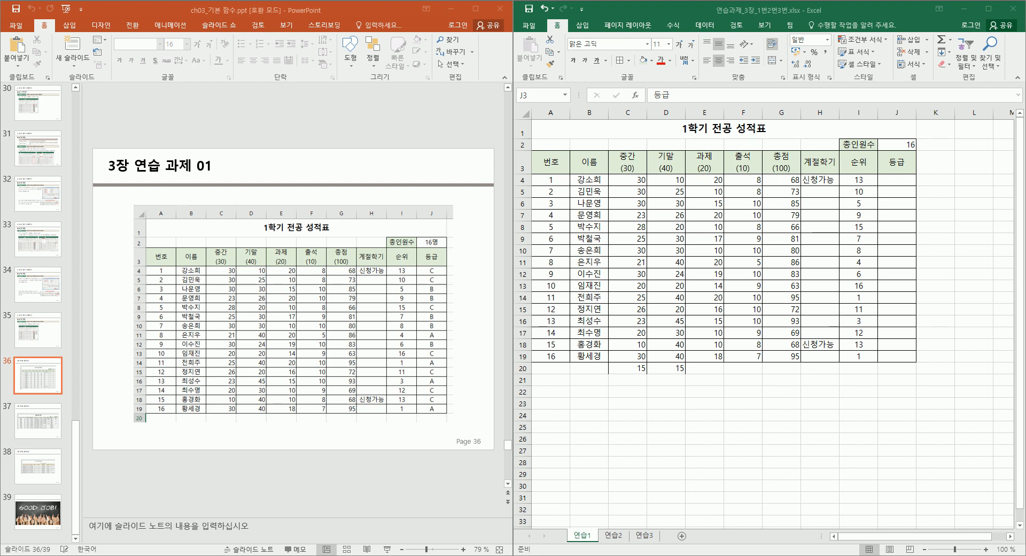
left_click(900, 159)
left_click(906, 143)
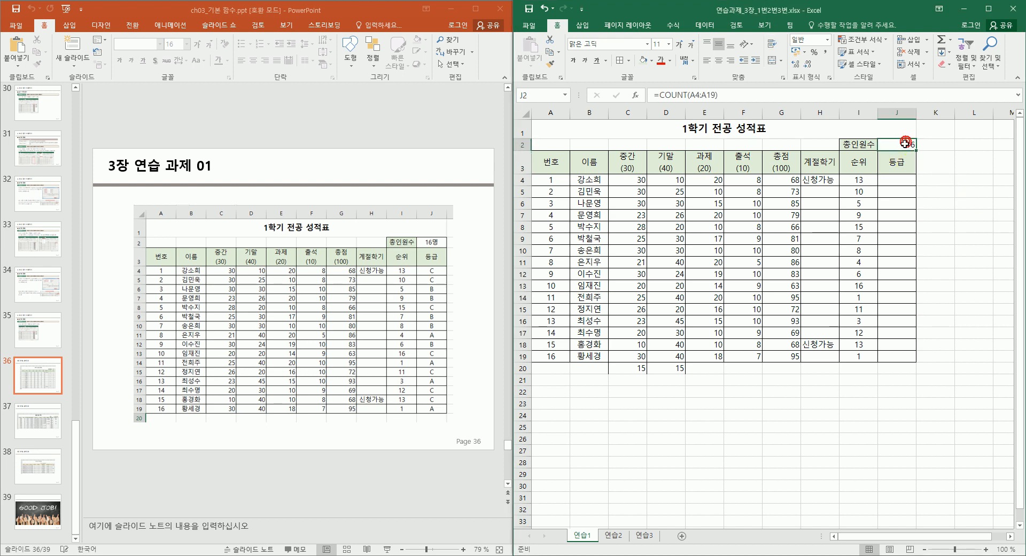
left_click(830, 79)
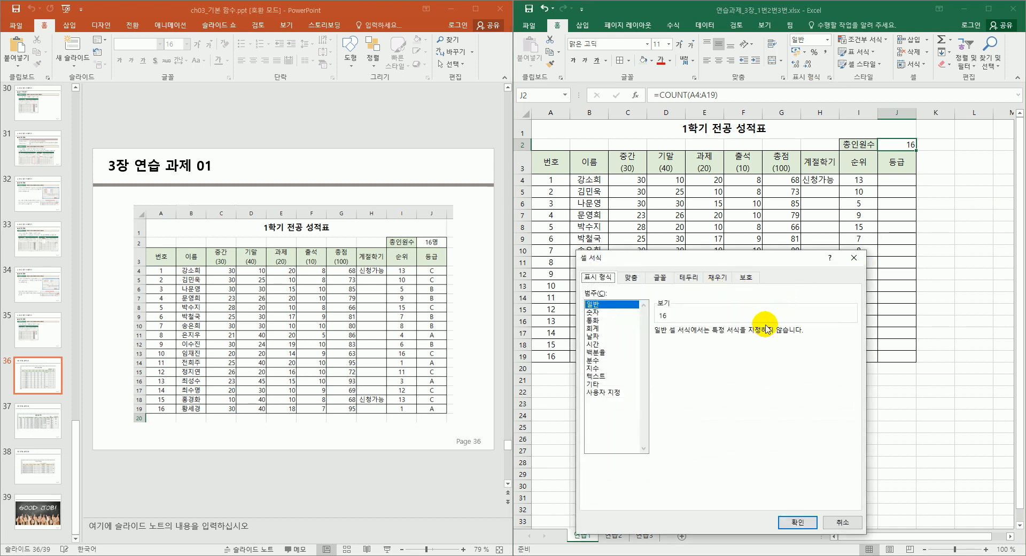
left_click(602, 392)
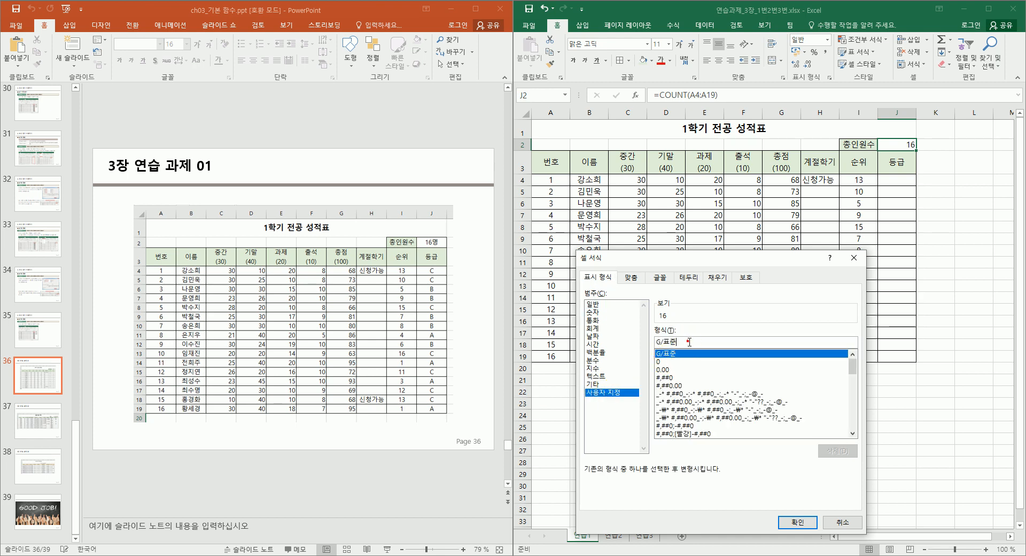
type("\"명\"")
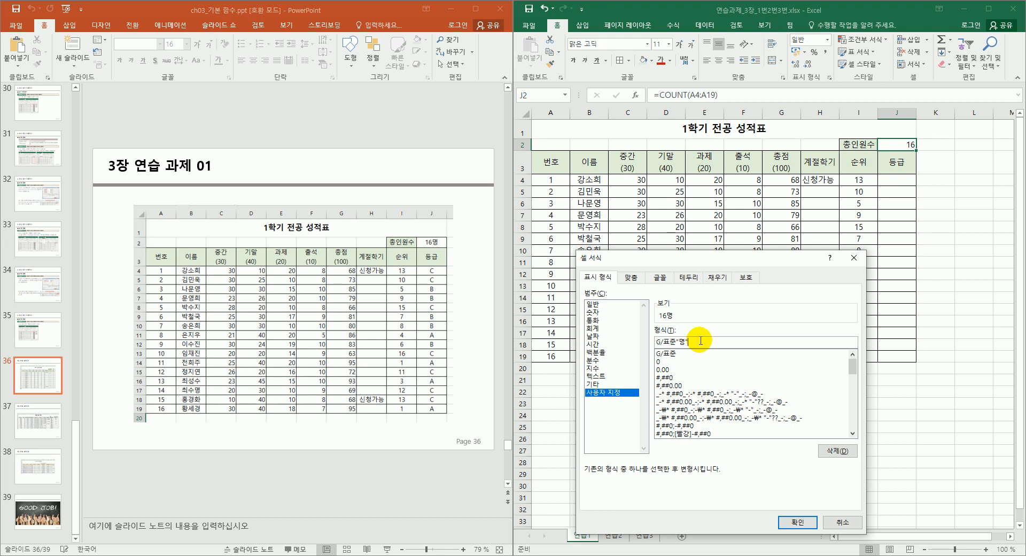
key("Return")
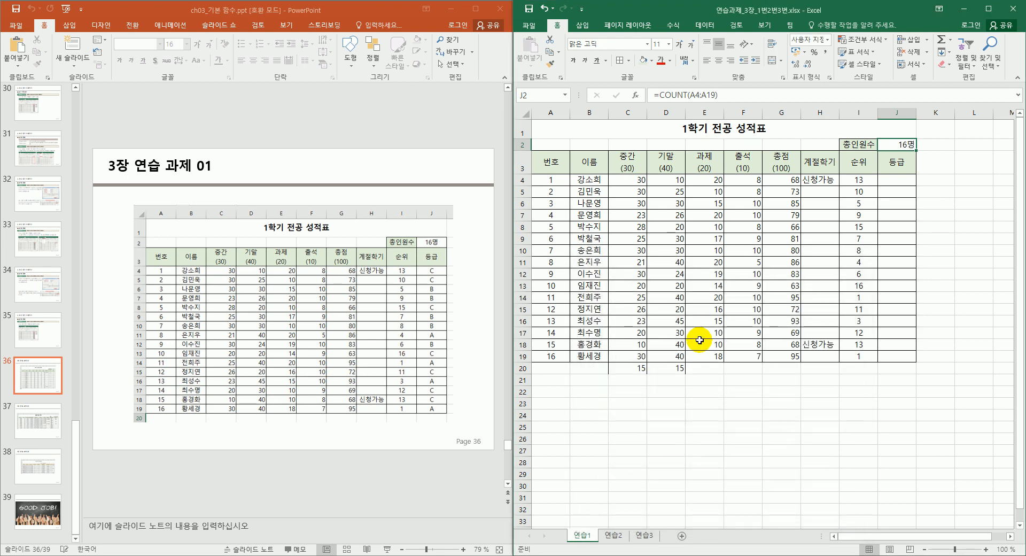
left_click(719, 62)
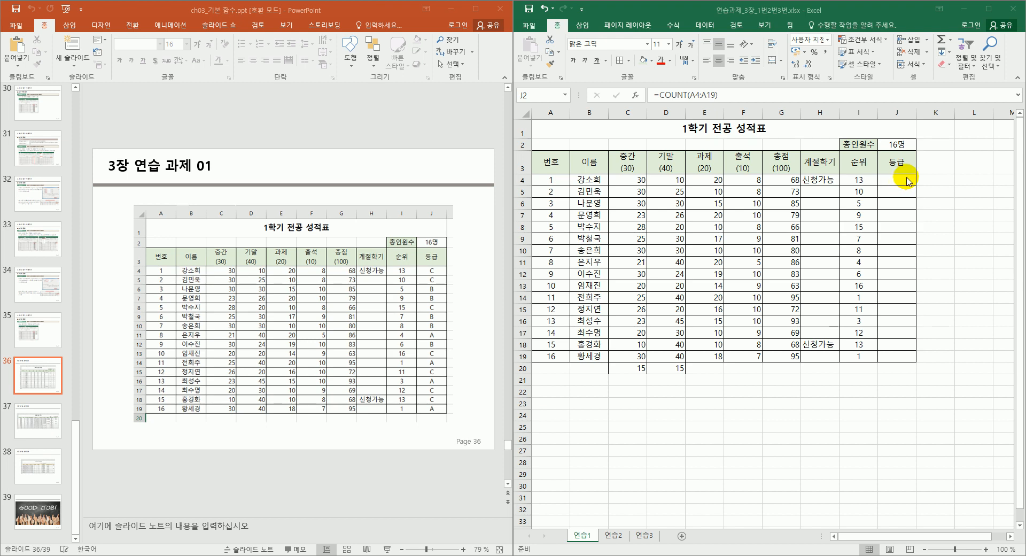
Enter the grade cutoffs 30% A and 60% B in I21:J22, with C in J23.
left_click(861, 383)
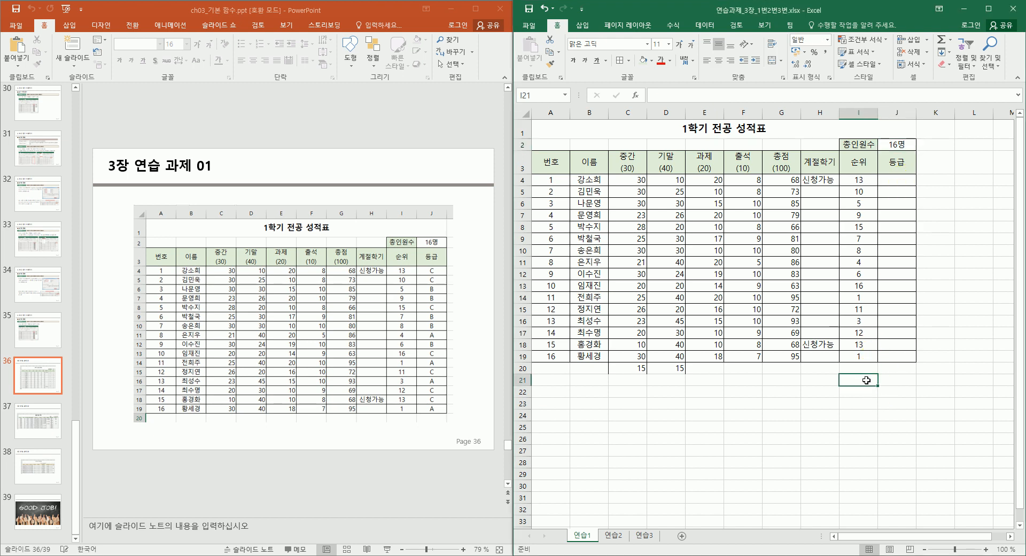
type("30")
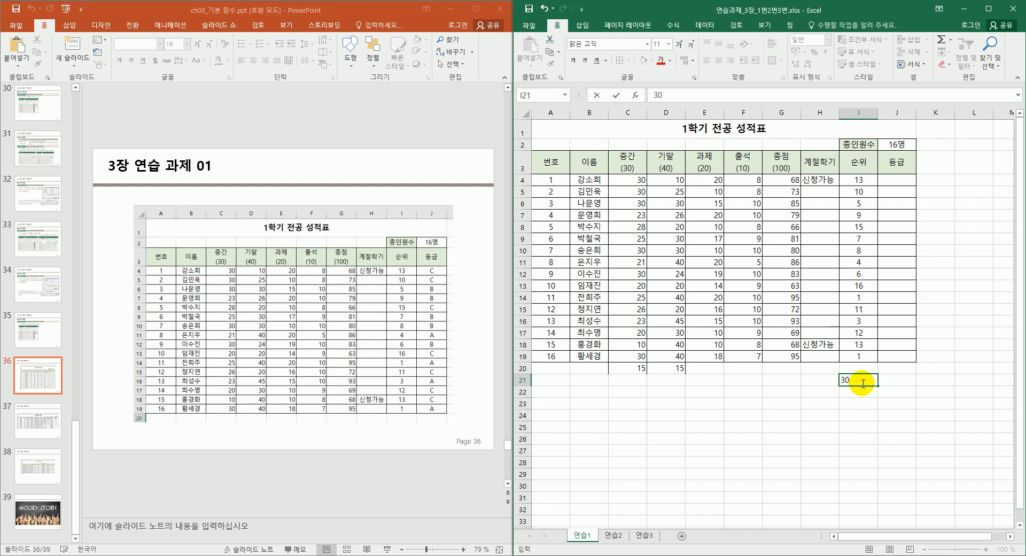
type("%")
key("Tab")
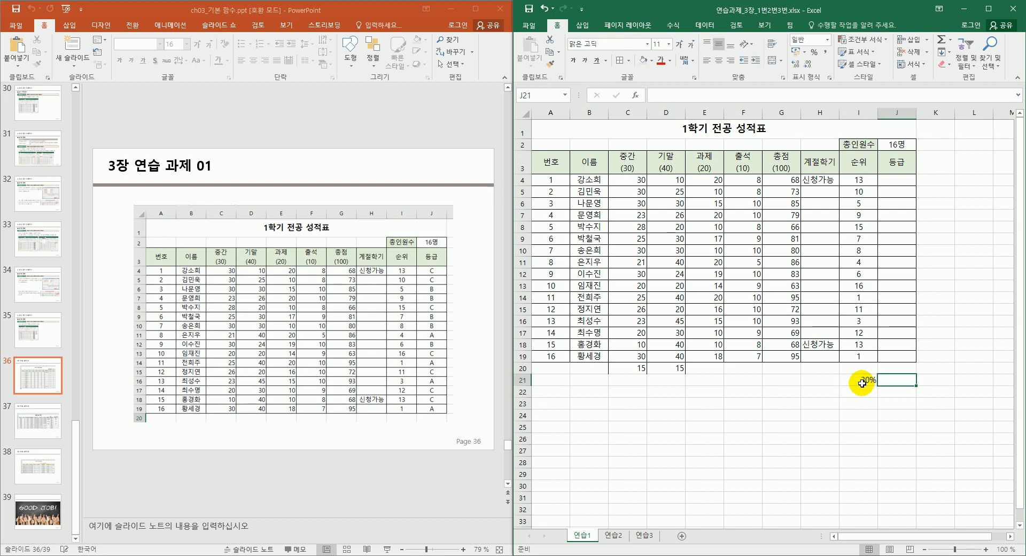
type("A")
key("Return")
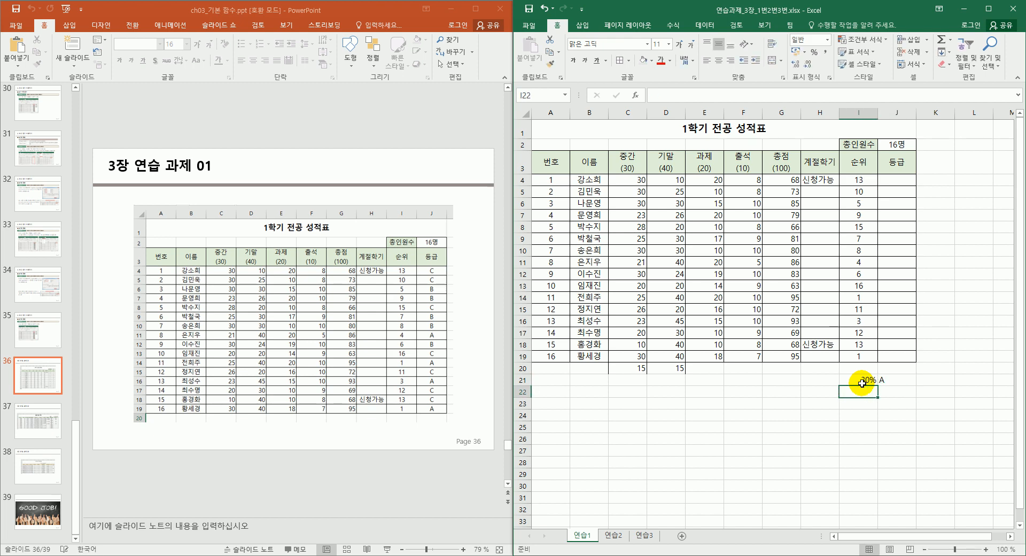
type("60")
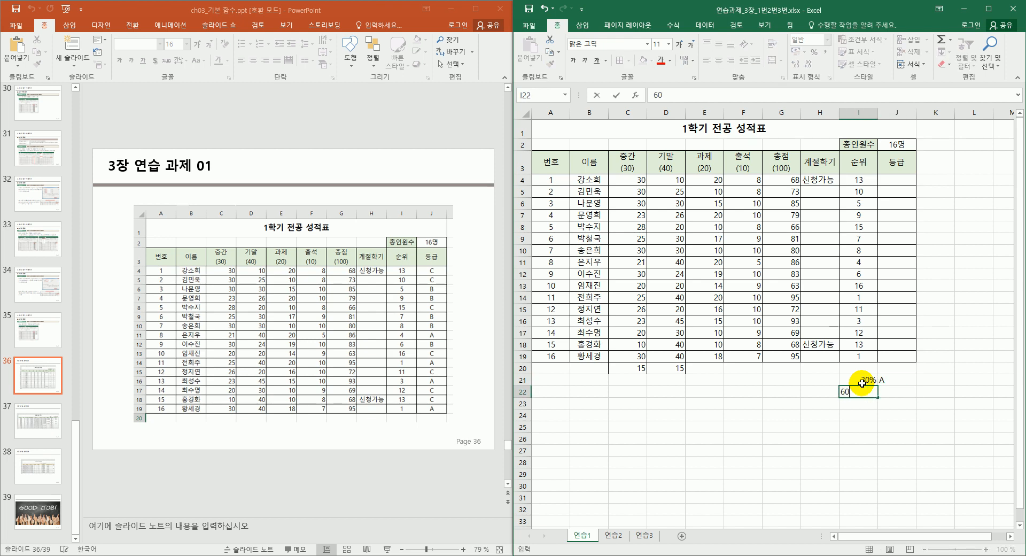
type("%")
key("Tab")
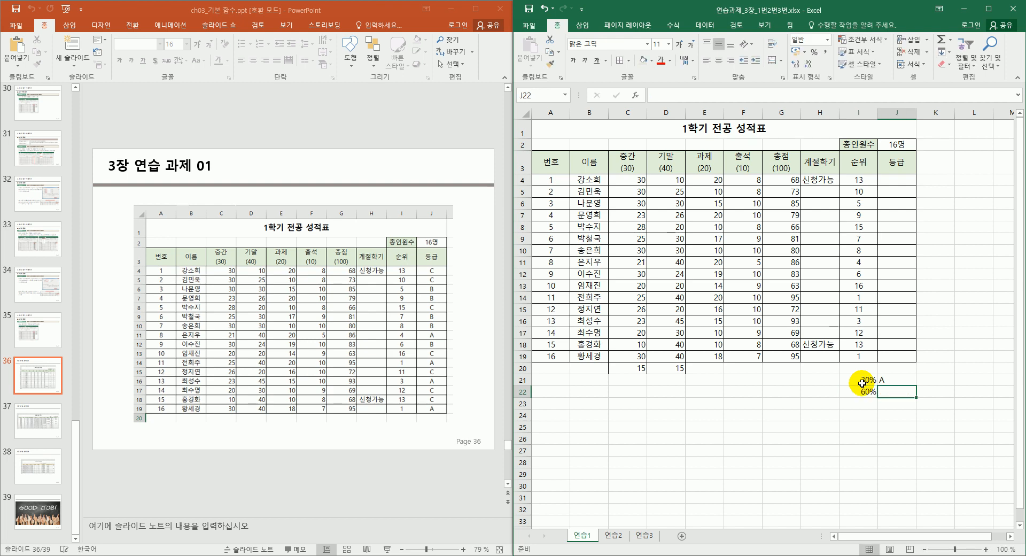
type("B")
key("Return")
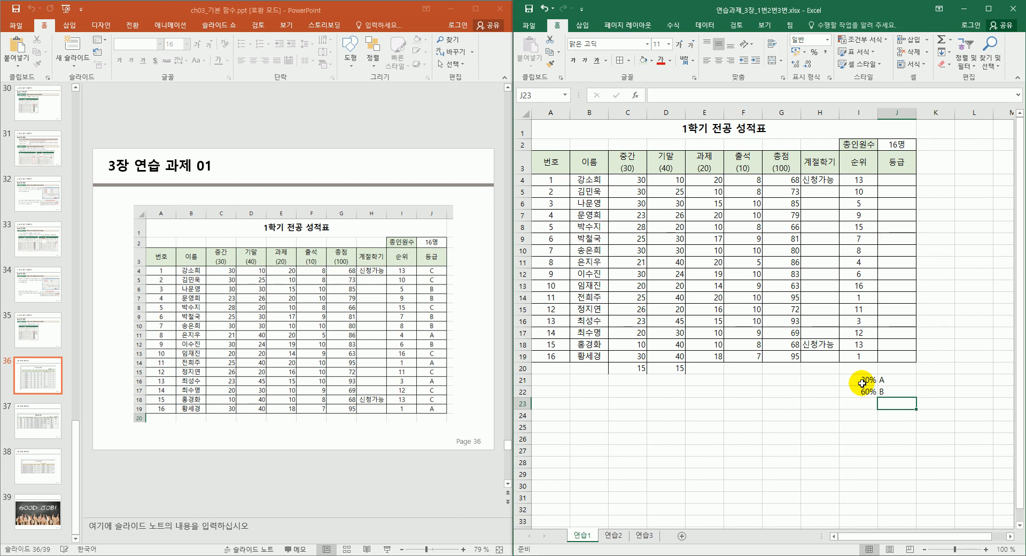
type("C")
key("Left")
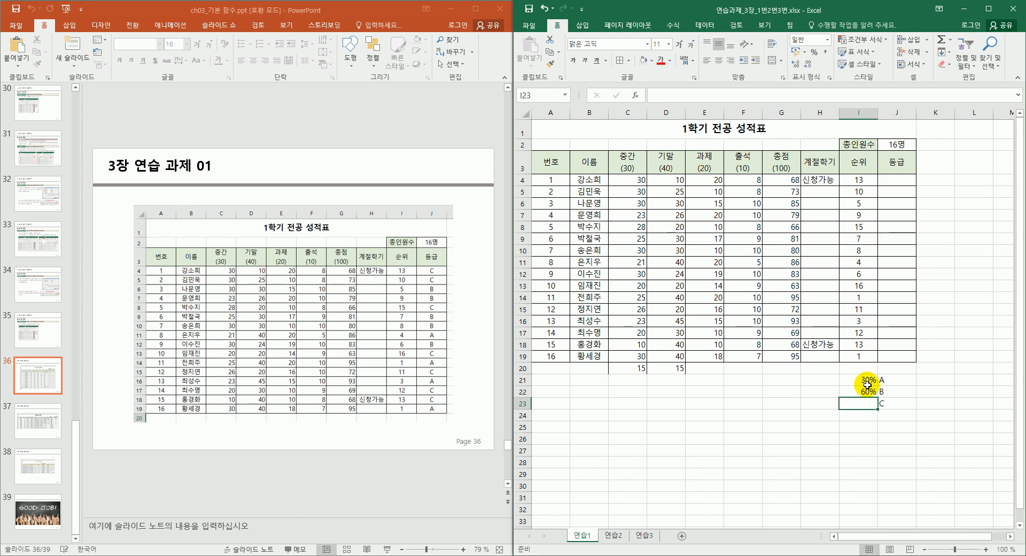
left_click(909, 180)
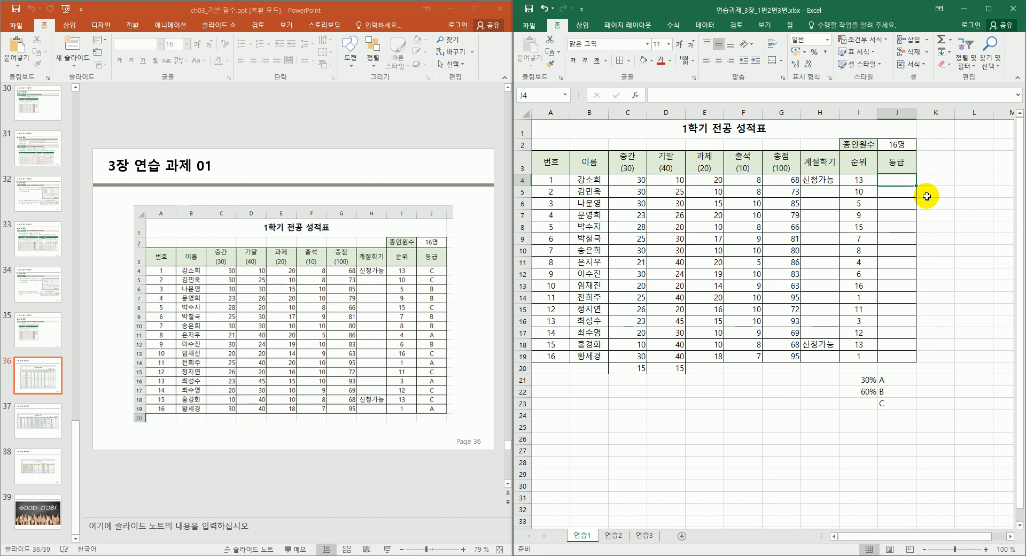
Start an IF formula in J4 with the rank cell I4 as its logical test.
type("=if(")
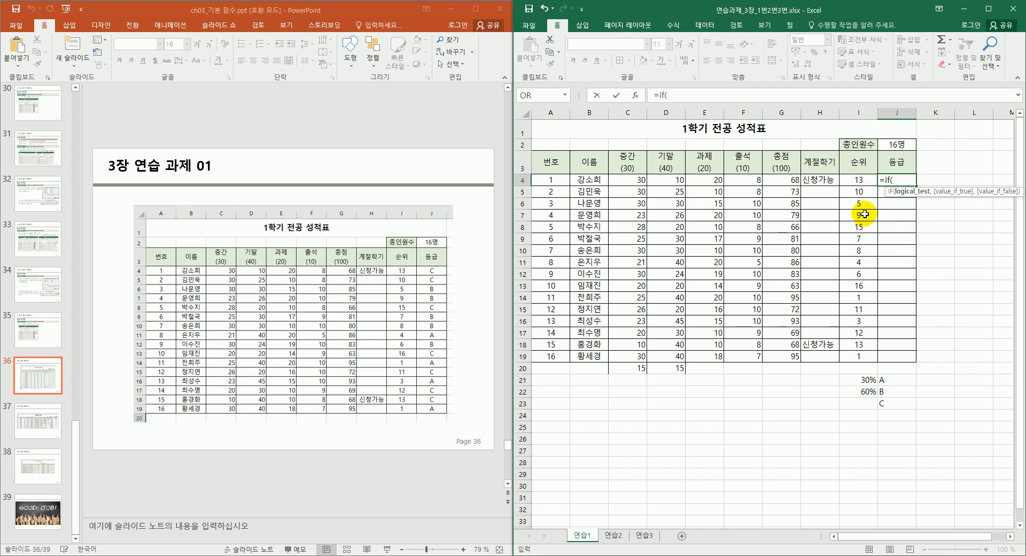
key("ctrl+a")
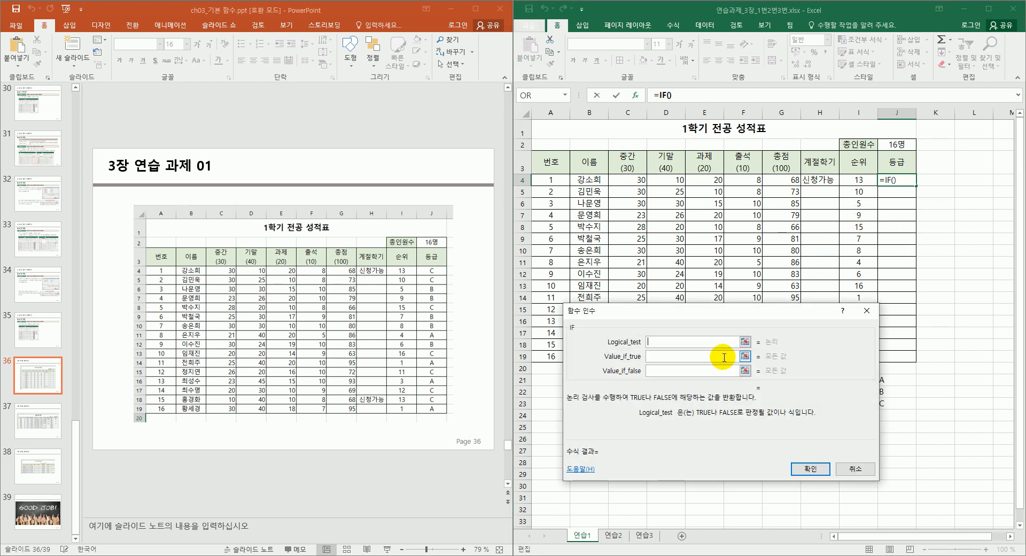
left_click(698, 341)
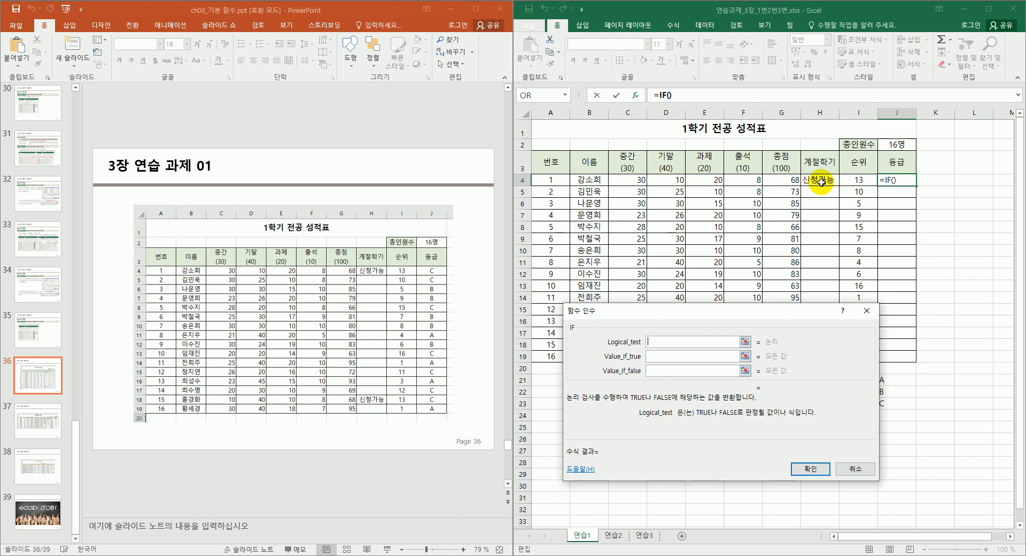
left_click(859, 179)
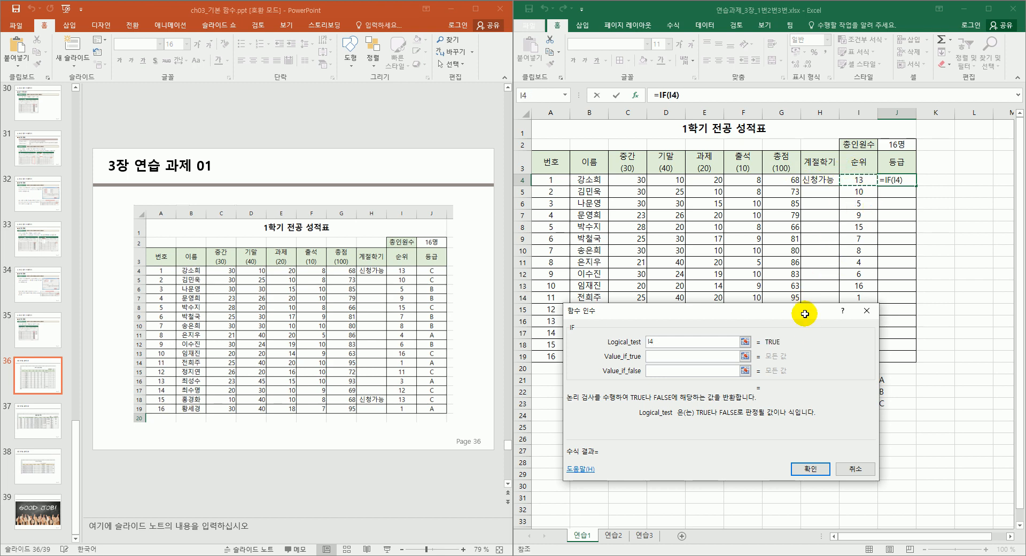
left_click_drag(852, 308, 876, 324)
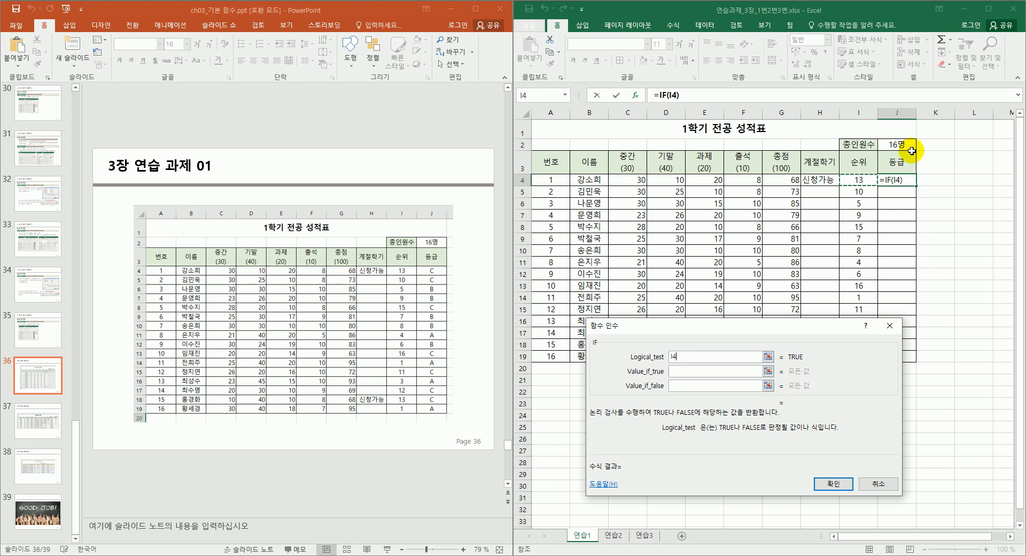
Complete the logical test as I4<J2*0.3, comparing the rank with 30% of the head count.
type("<J2")
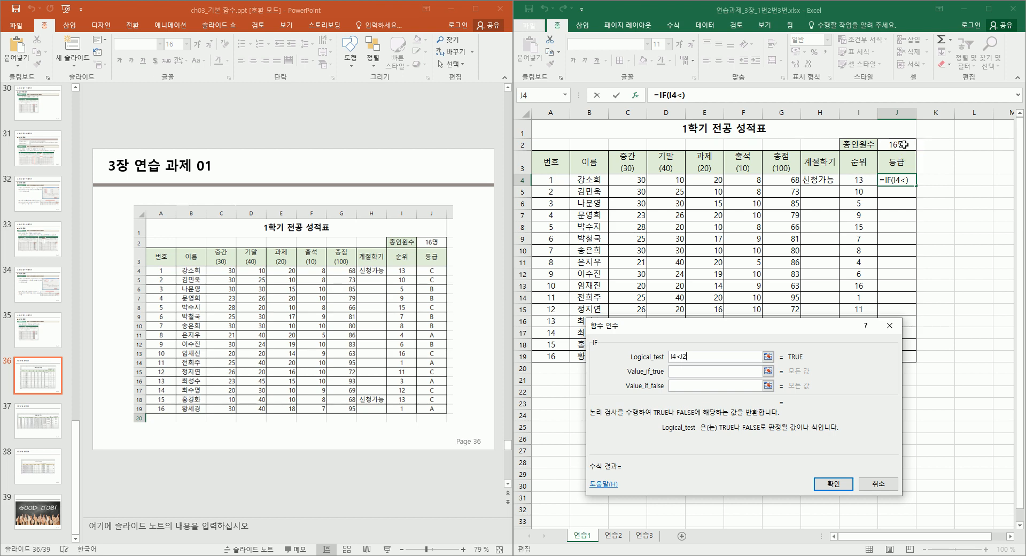
left_click(903, 145)
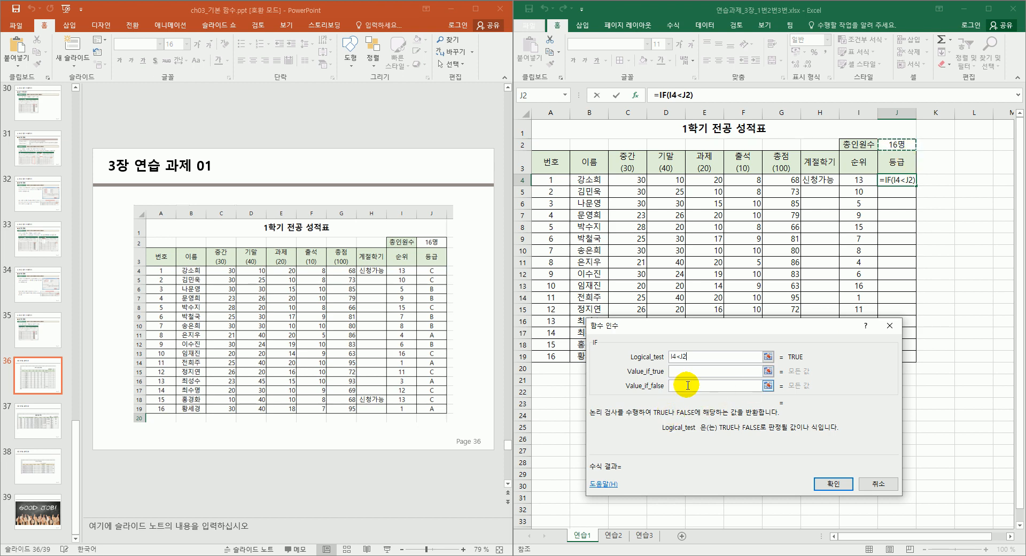
type("*0.3")
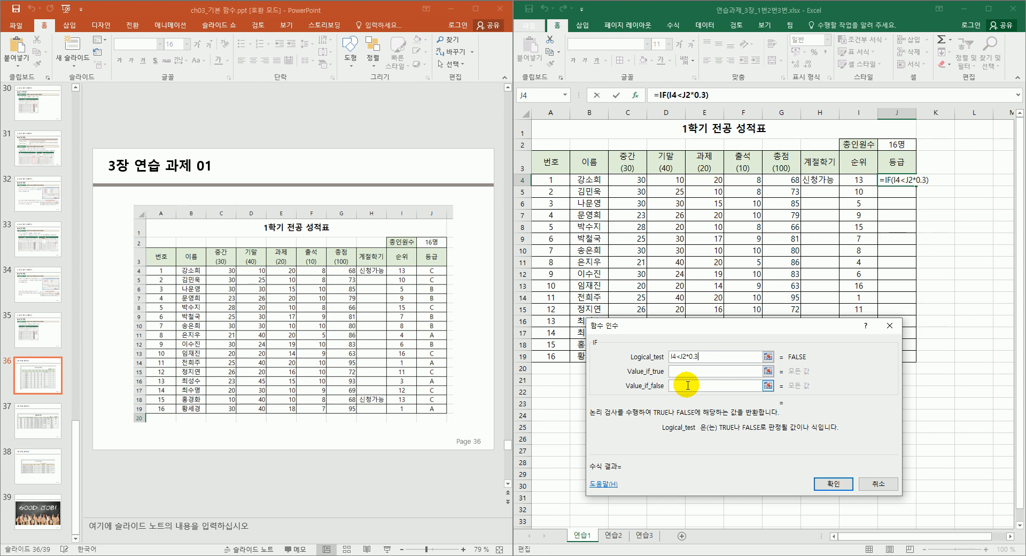
key("shift+Left")
key("shift+Left")
key("shift+Left")
key("shift+Left")
key("shift+Left")
key("shift+Left")
Enter "A" as the true result, start a nested IF(I4<=J2*0.6), and use <= in both tests.
left_click(690, 371)
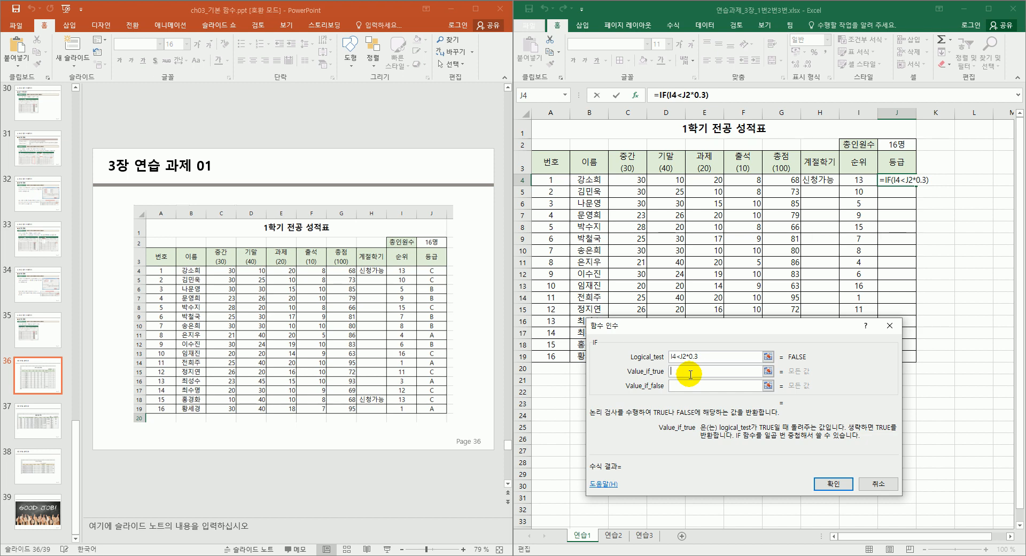
type("\"A\"")
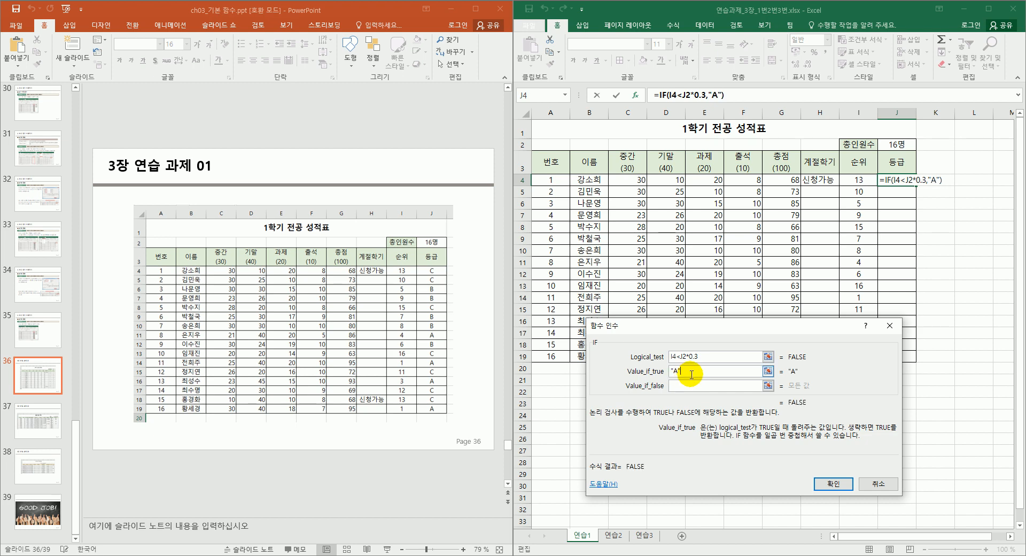
left_click(690, 383)
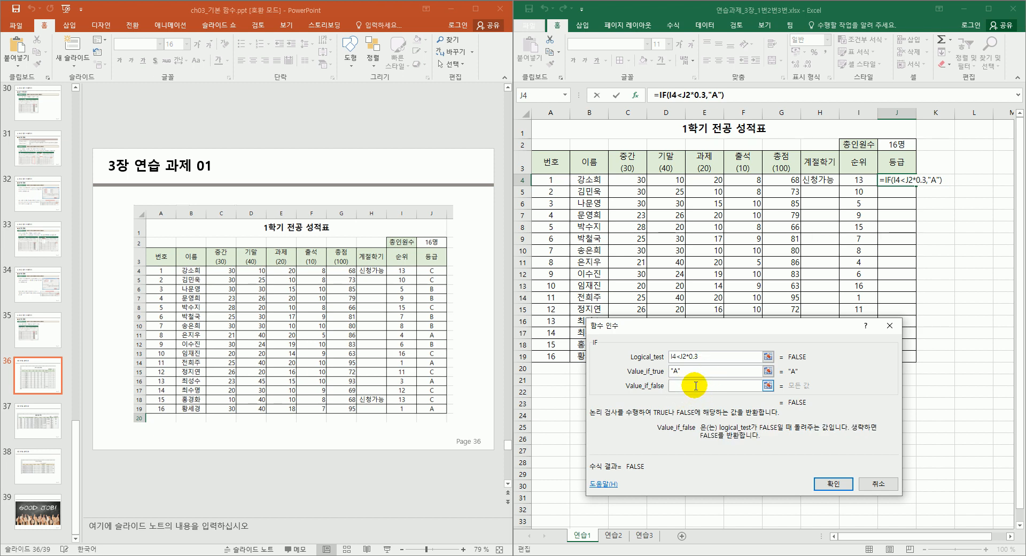
type("if(")
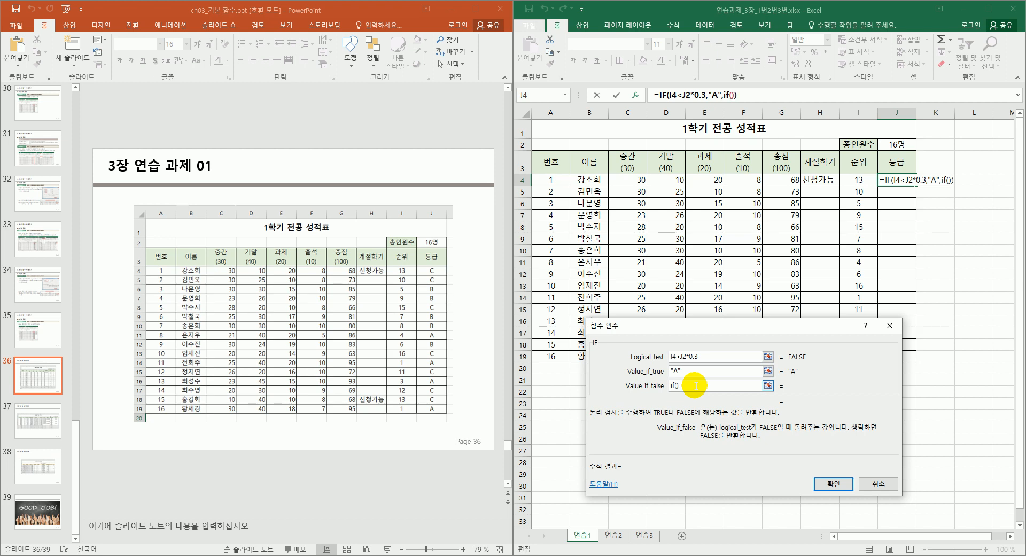
type("I4<j2*0.6")
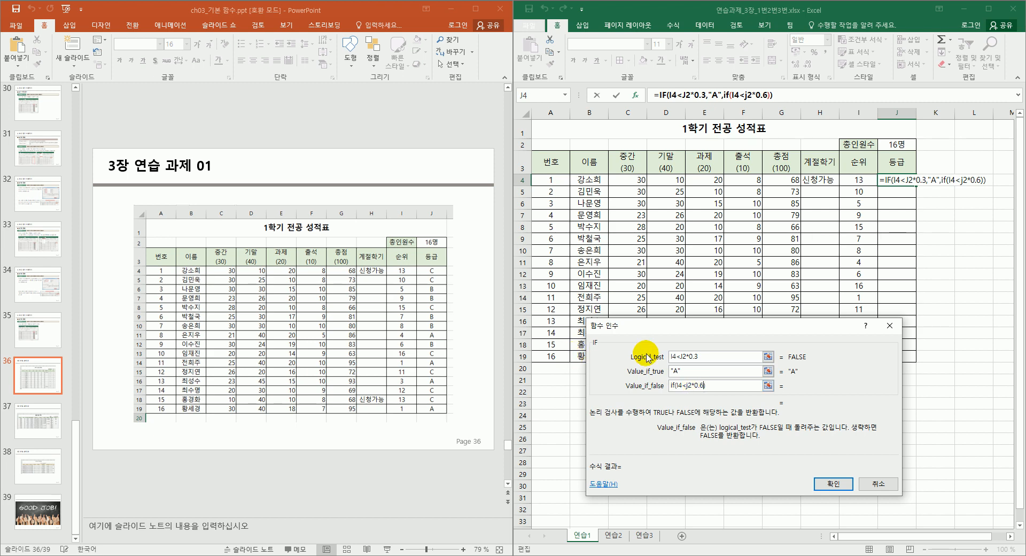
left_click(678, 356)
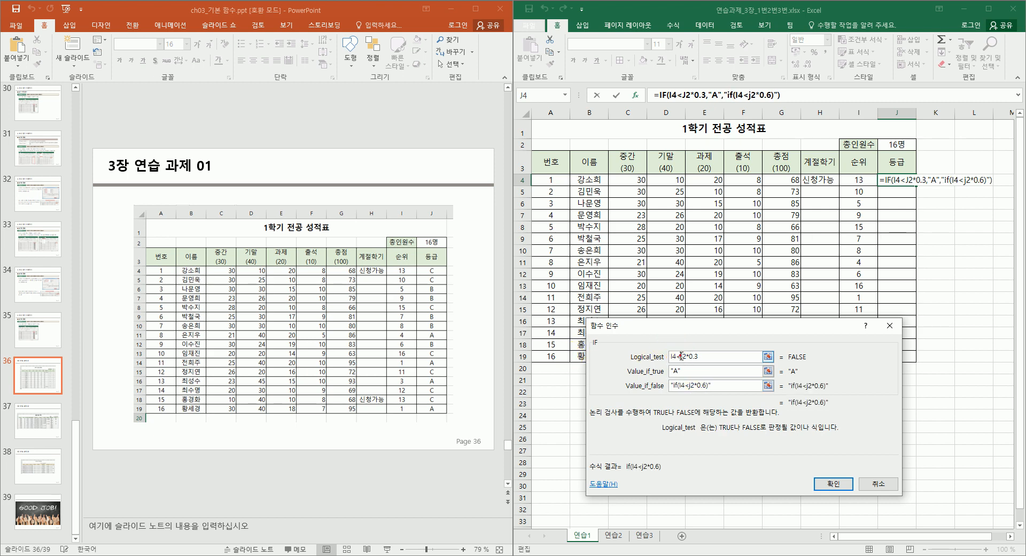
type("=")
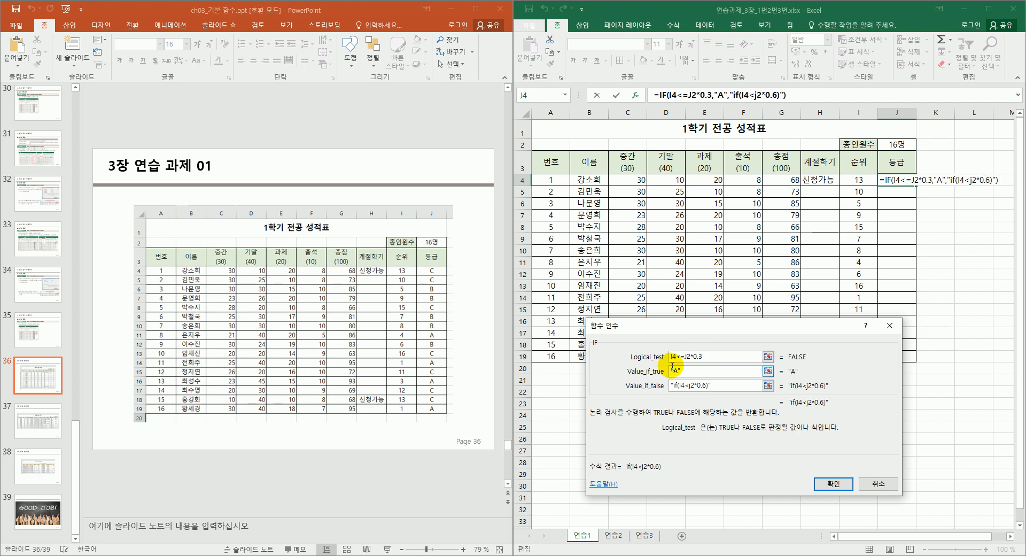
left_click(690, 385)
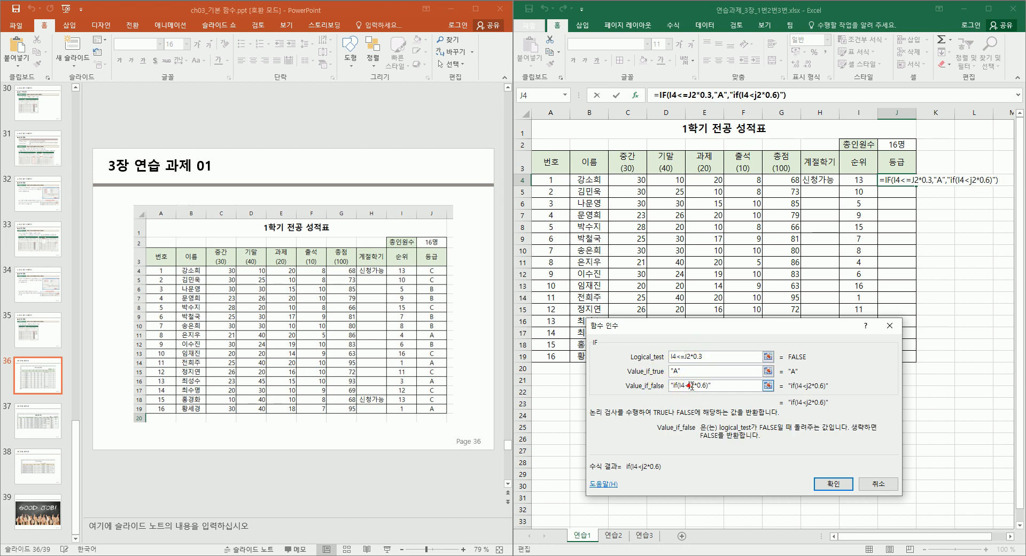
type("=")
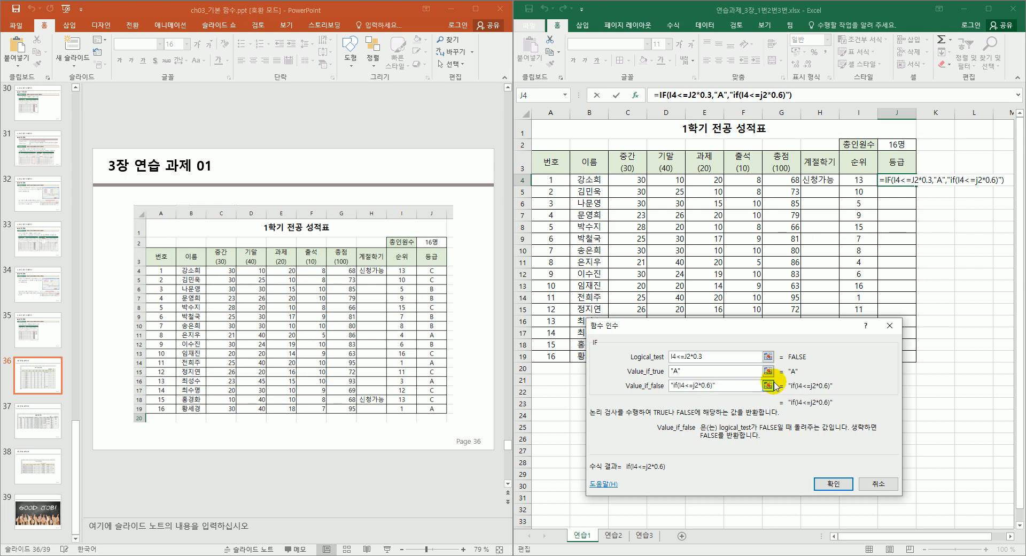
Complete the nested IF with "B" and "C", strip stray quotes, and confirm J4 showing C.
type(",\"\"")
key("Left")
type("ㅠ")
key("BackSpace")
type("B\",\"\"")
key("Left")
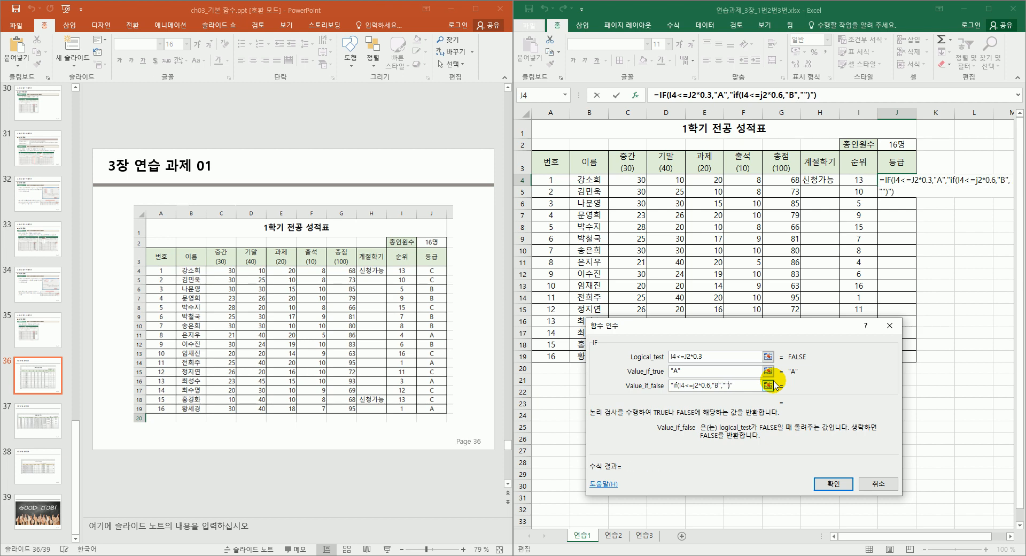
type("C")
key("Delete")
key("BackSpace")
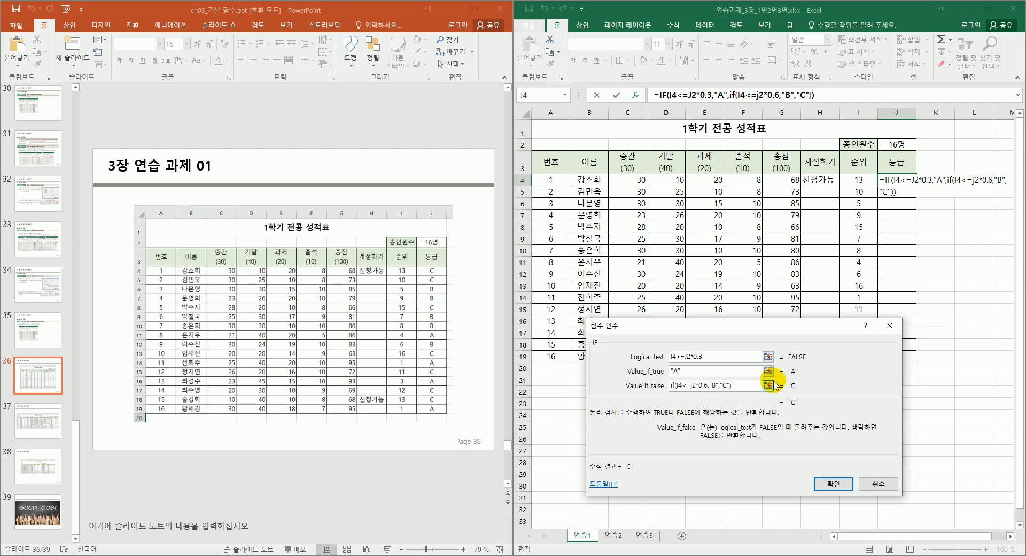
key("Return")
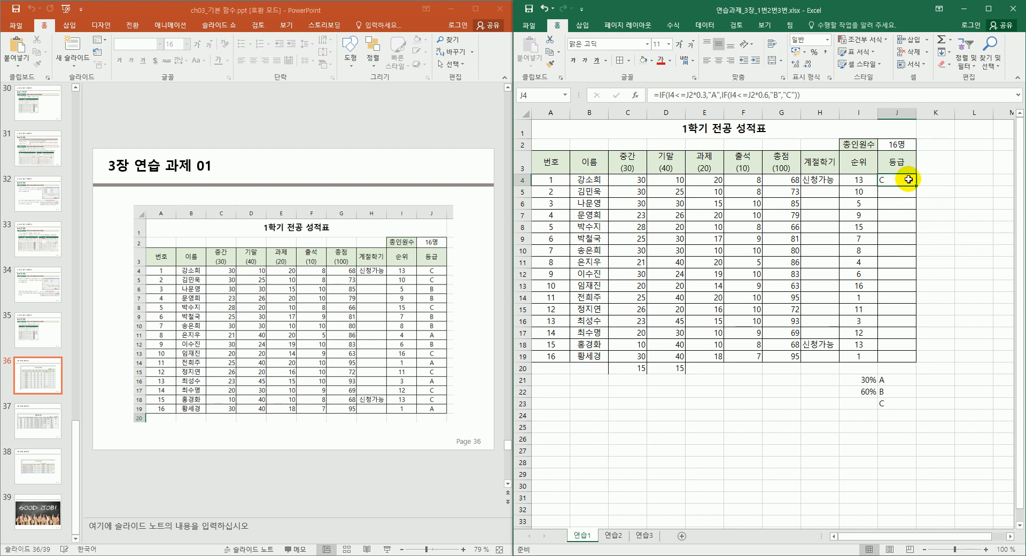
left_click_drag(920, 185, 898, 358)
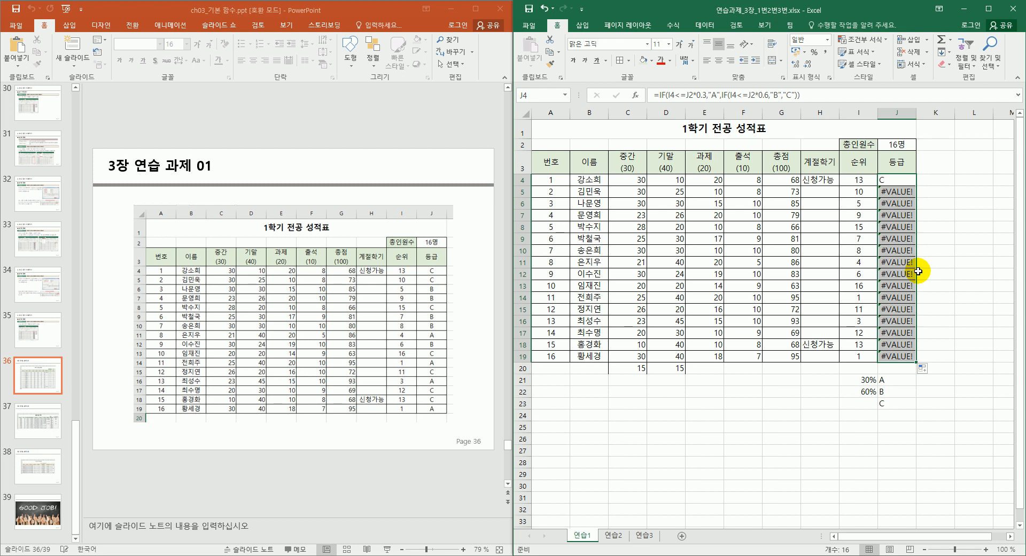
left_click_drag(896, 190, 897, 203)
left_click(897, 190)
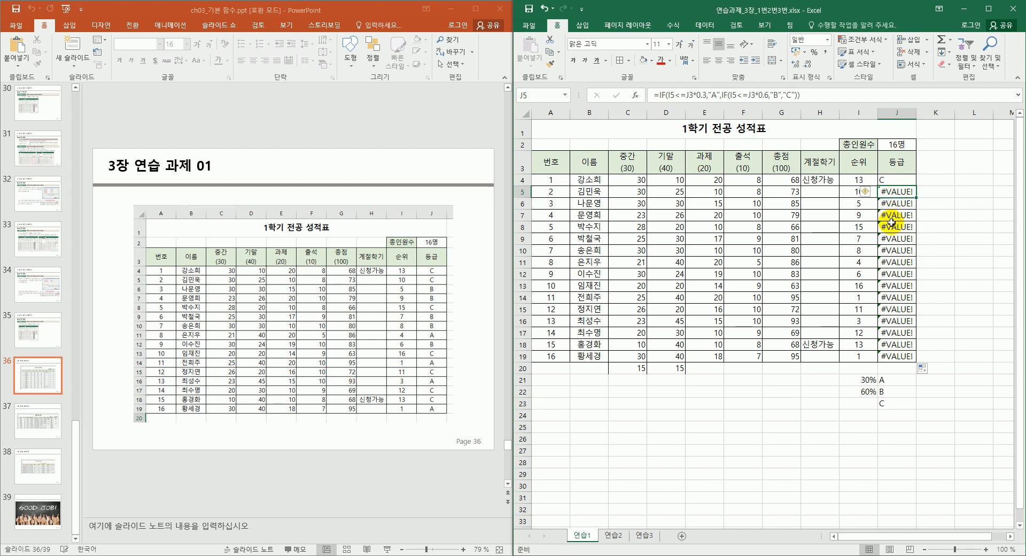
left_click(902, 203)
left_click(902, 215)
left_click(901, 226)
left_click(906, 181)
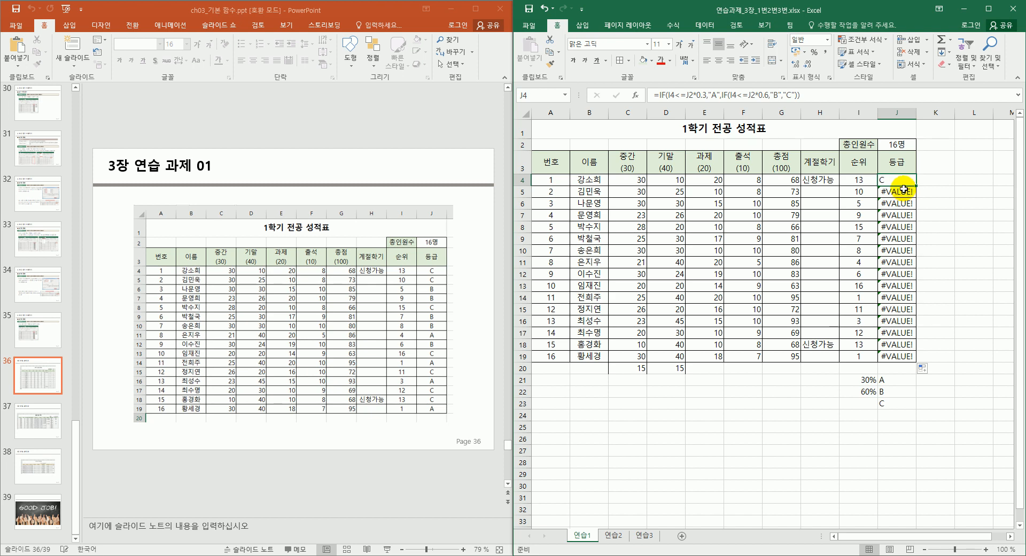
Delete the nested IF from J4's Value_if_false, leaving =IF(I4<=J2*0.3,"A").
double_click(903, 189)
key("shift+F3")
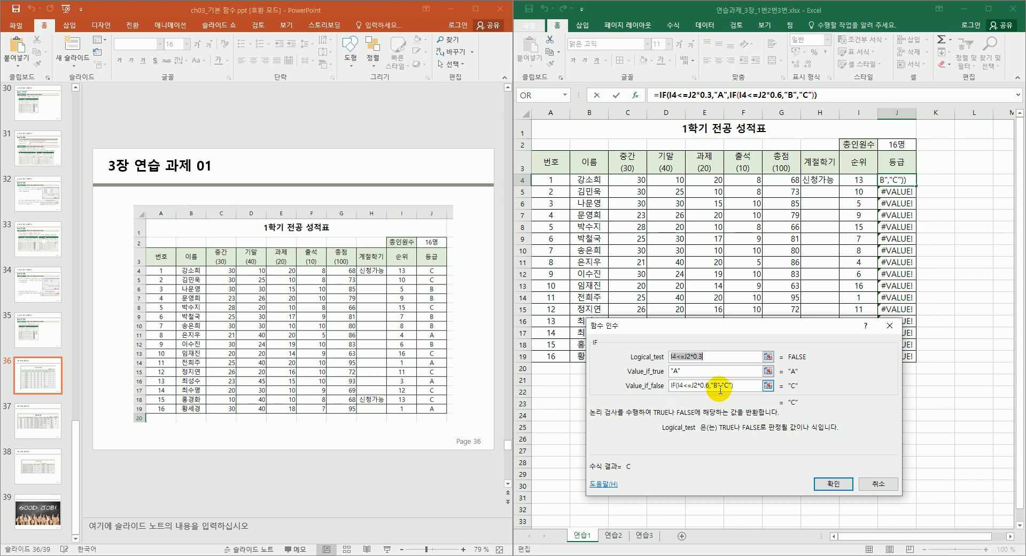
left_click_drag(742, 385, 668, 388)
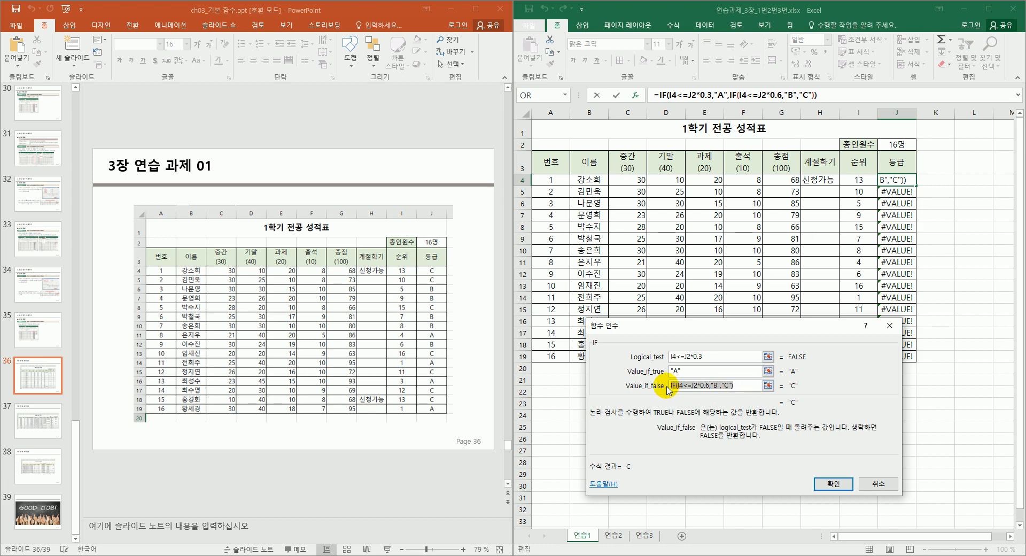
key("Delete")
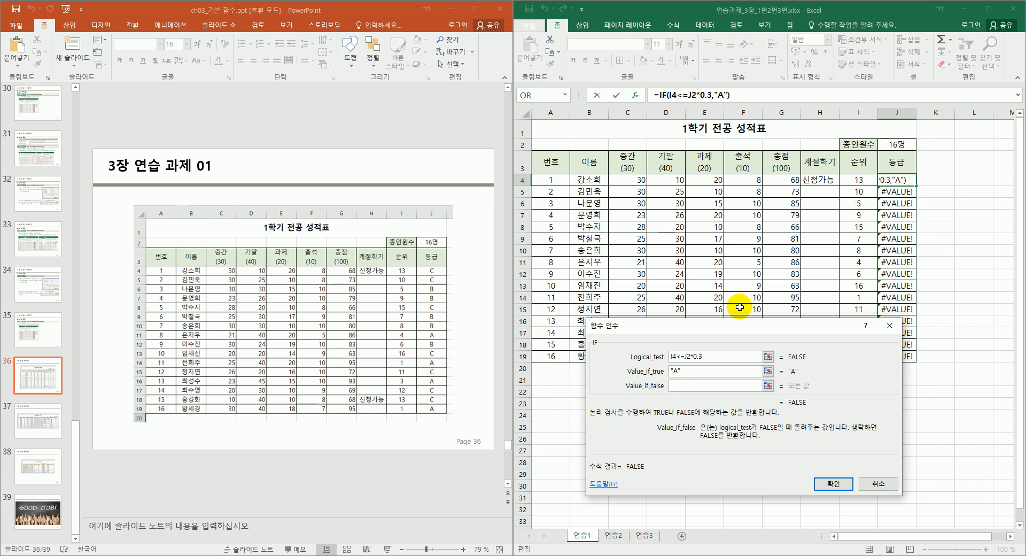
Insert a nested IF as the false branch with the test I4<=J2*0.6.
left_click(565, 94)
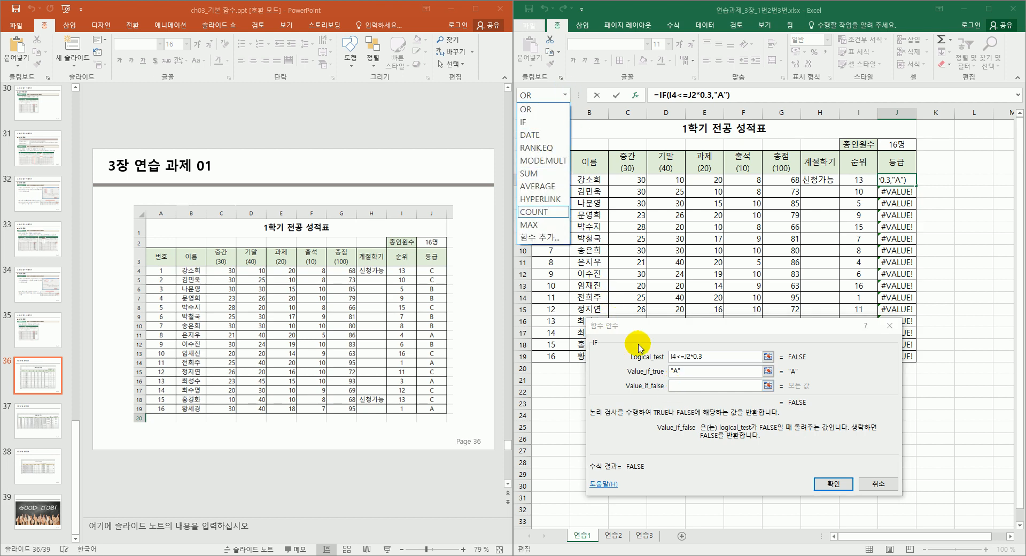
left_click(538, 122)
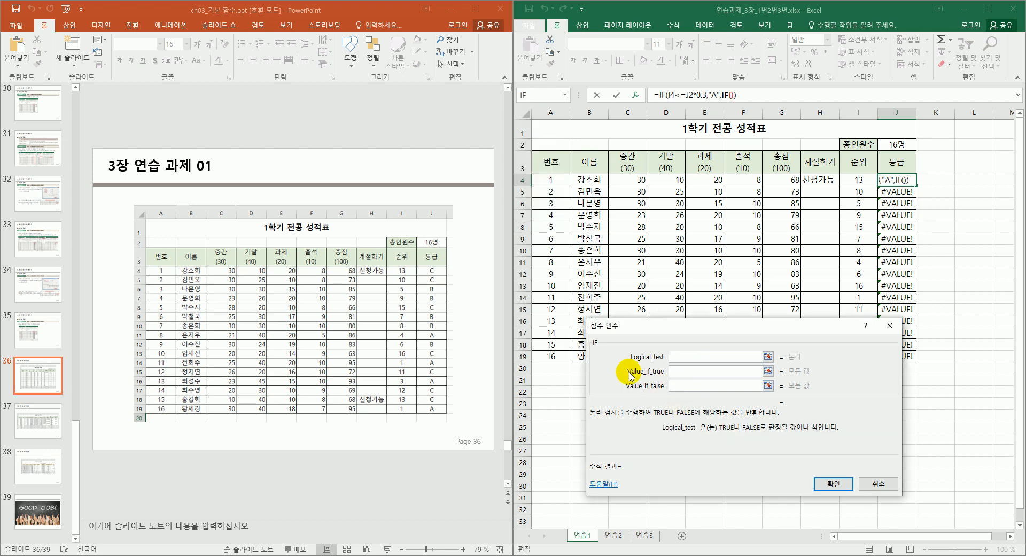
left_click_drag(706, 330, 722, 261)
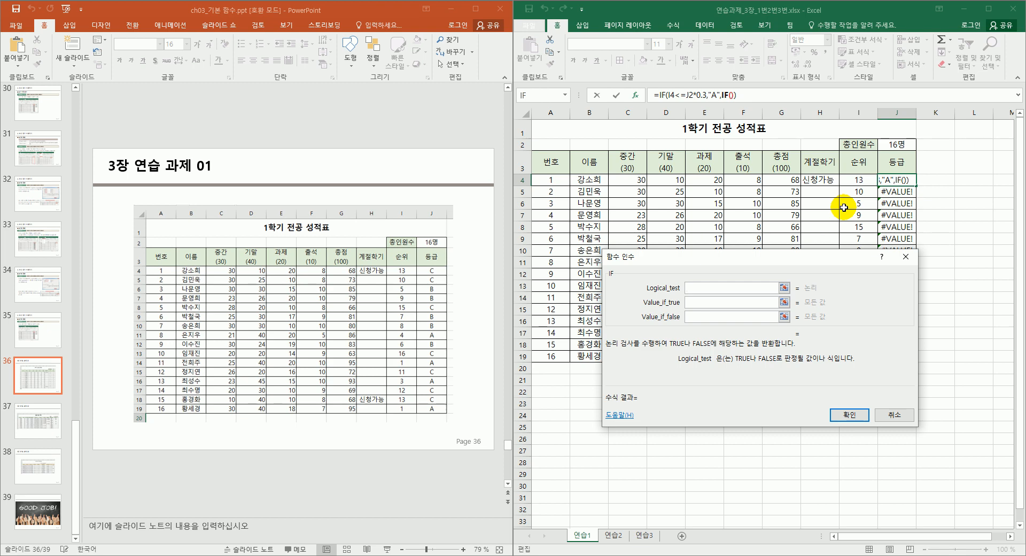
left_click(860, 180)
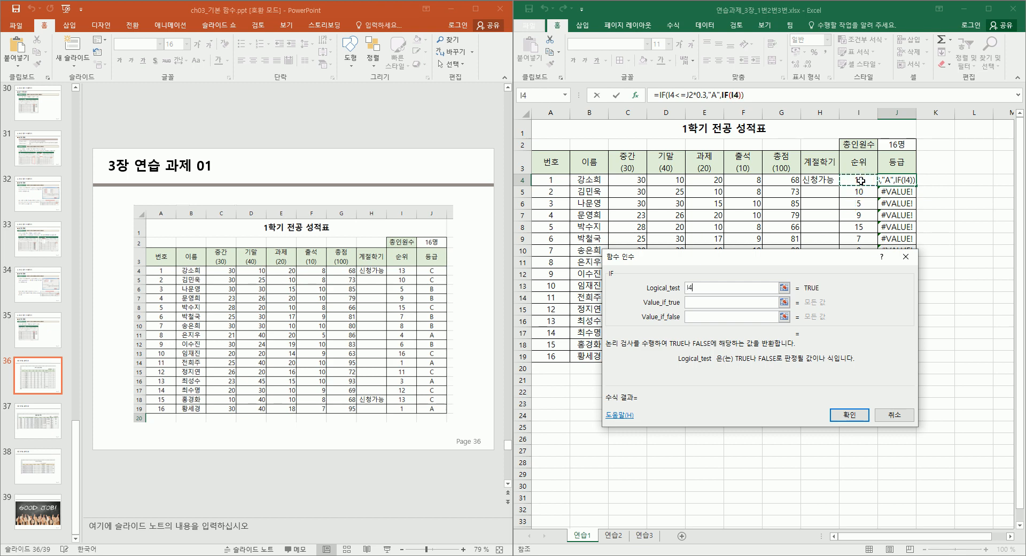
type("<")
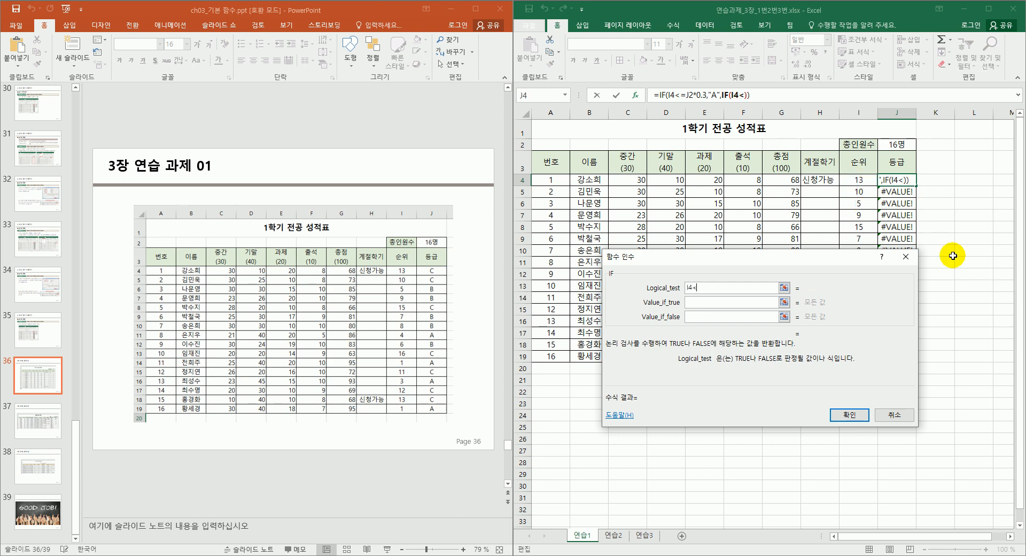
type("=")
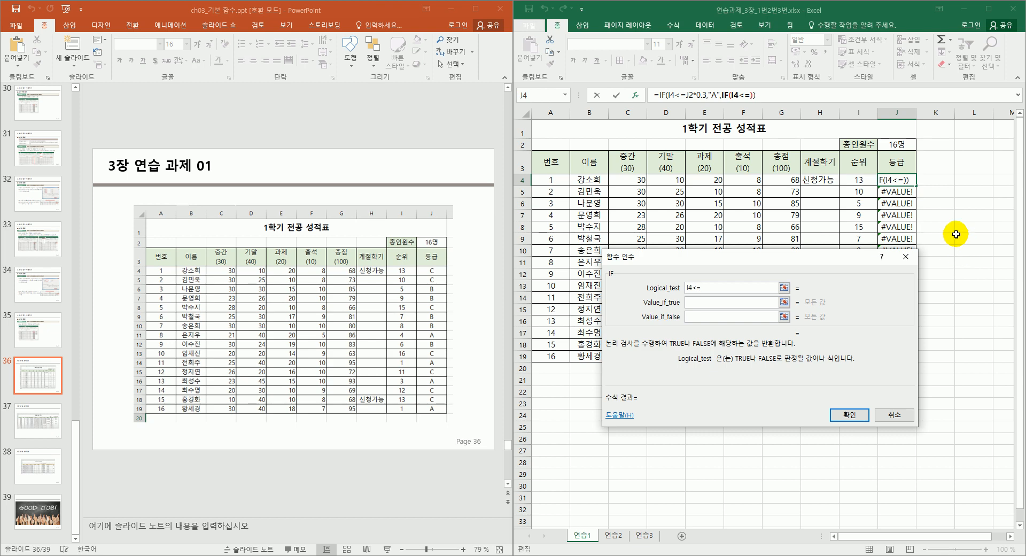
left_click(901, 146)
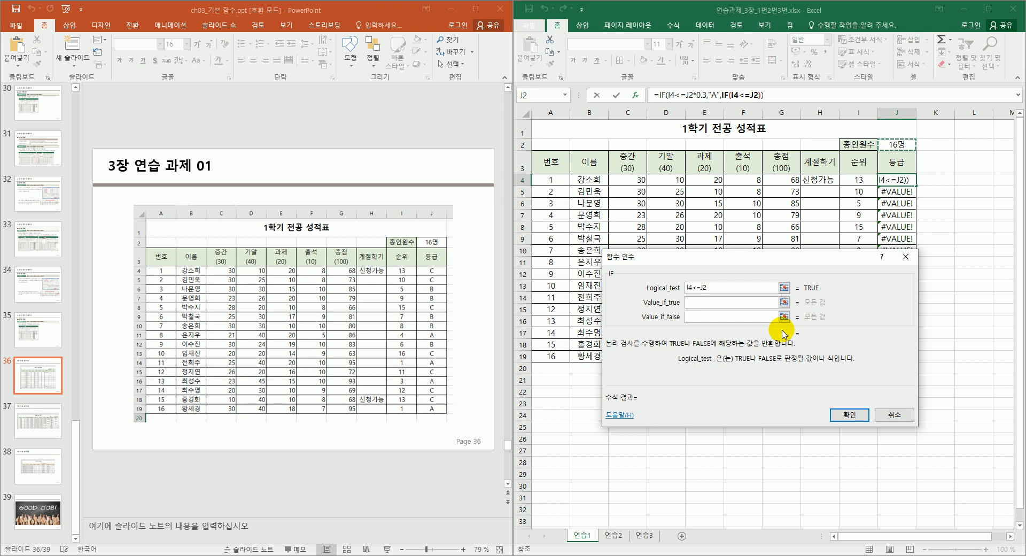
type("*0.6")
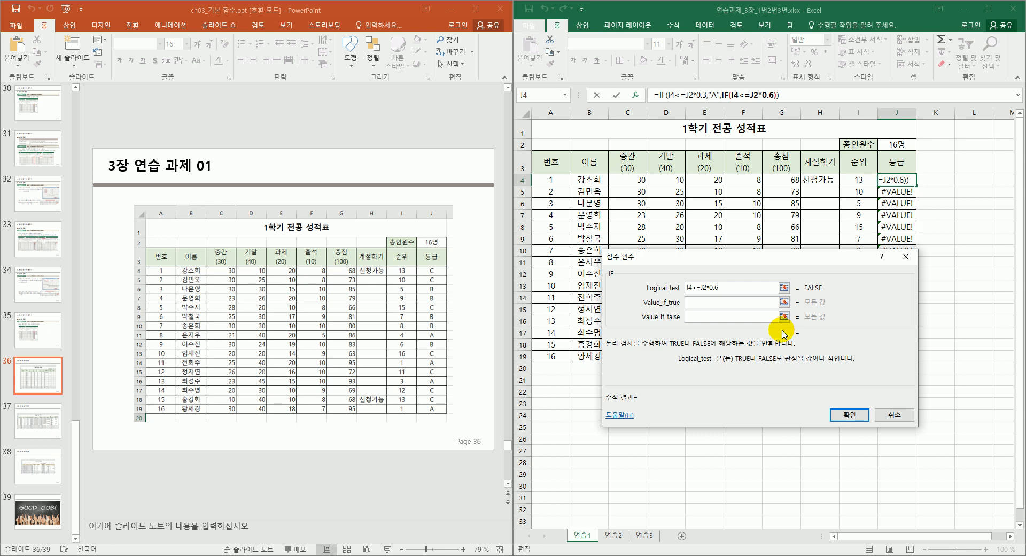
Set the nested IF's true value to "B" and false value to "C".
left_click(761, 298)
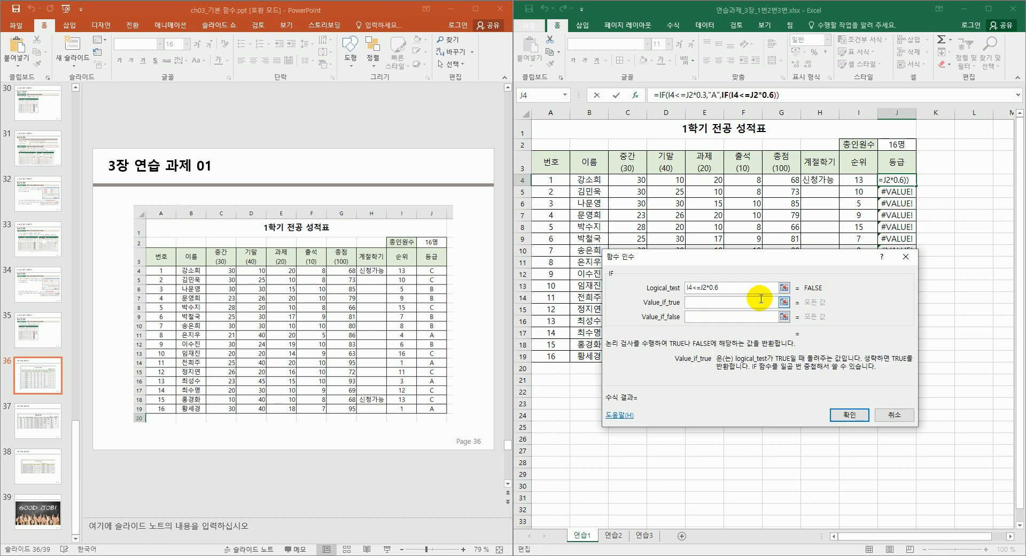
type("\"")
key("BackSpace")
type("B\"")
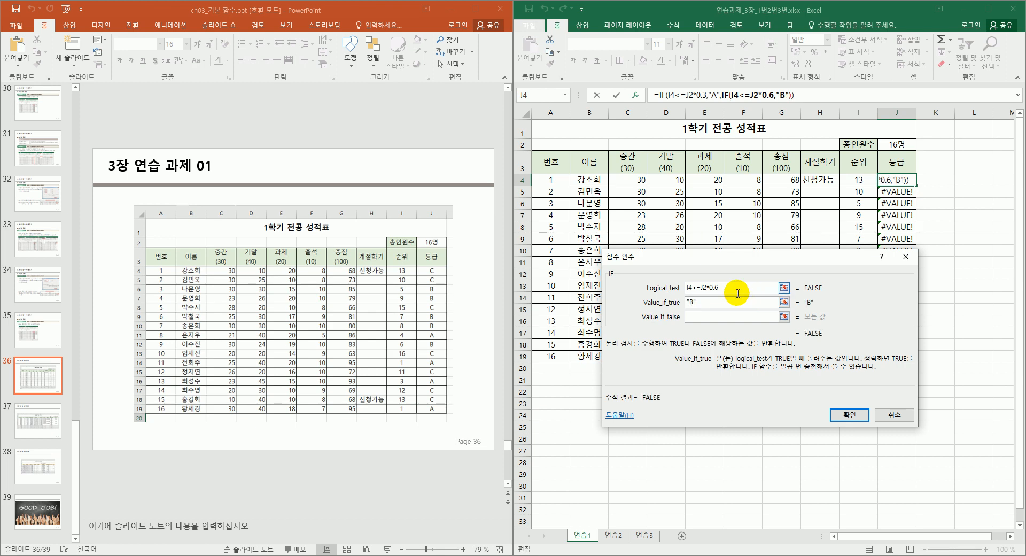
left_click(707, 315)
type("\"ㅊ")
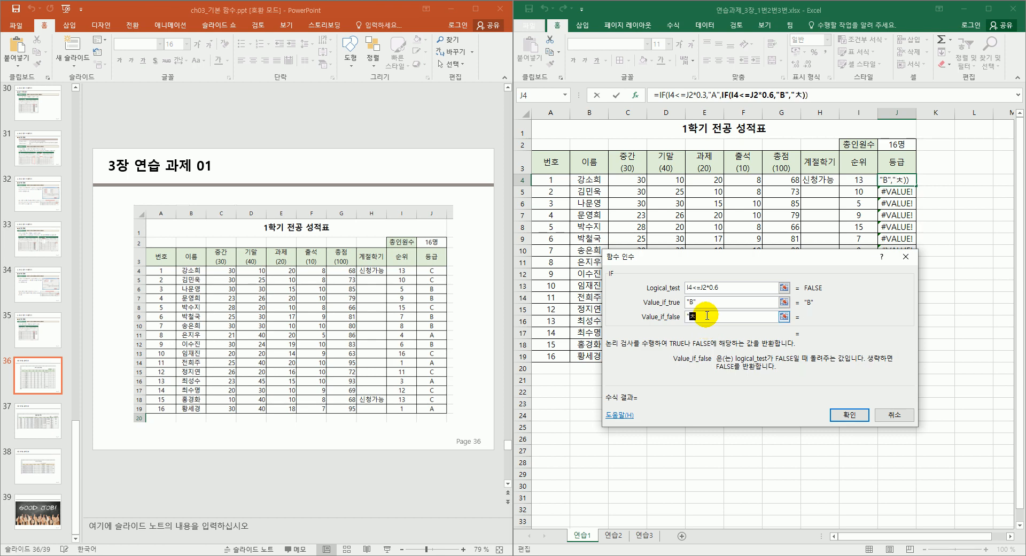
key("BackSpace")
type("c")
key("BackSpace")
type("C\"")
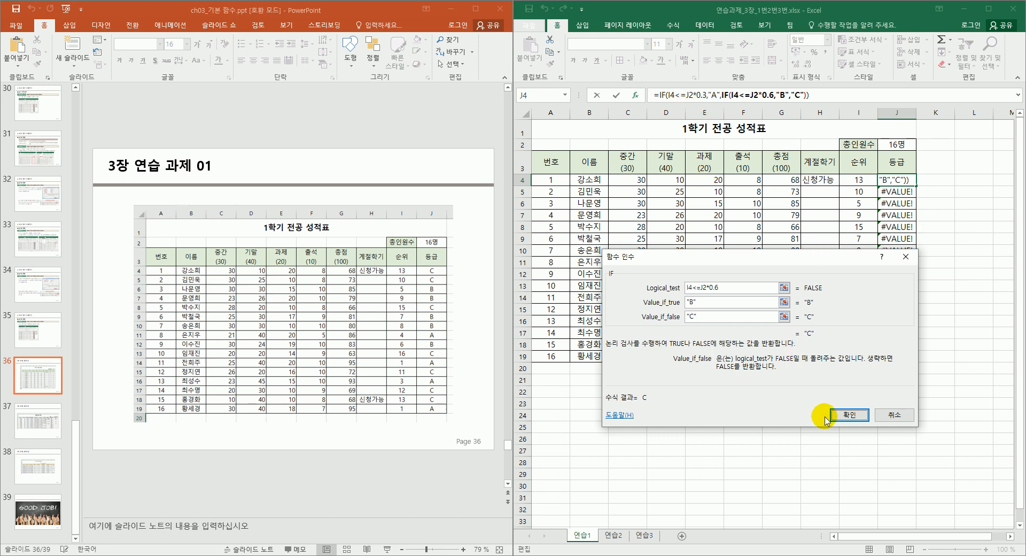
Confirm the rebuilt grade formula in J4, fill it down to J19, and select J2.
left_click(849, 415)
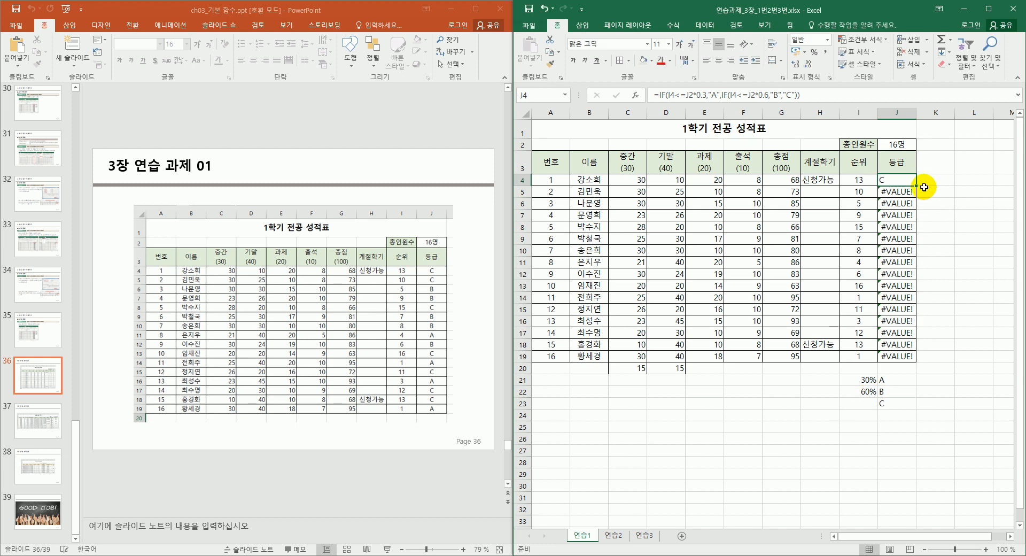
left_click_drag(916, 186, 887, 362)
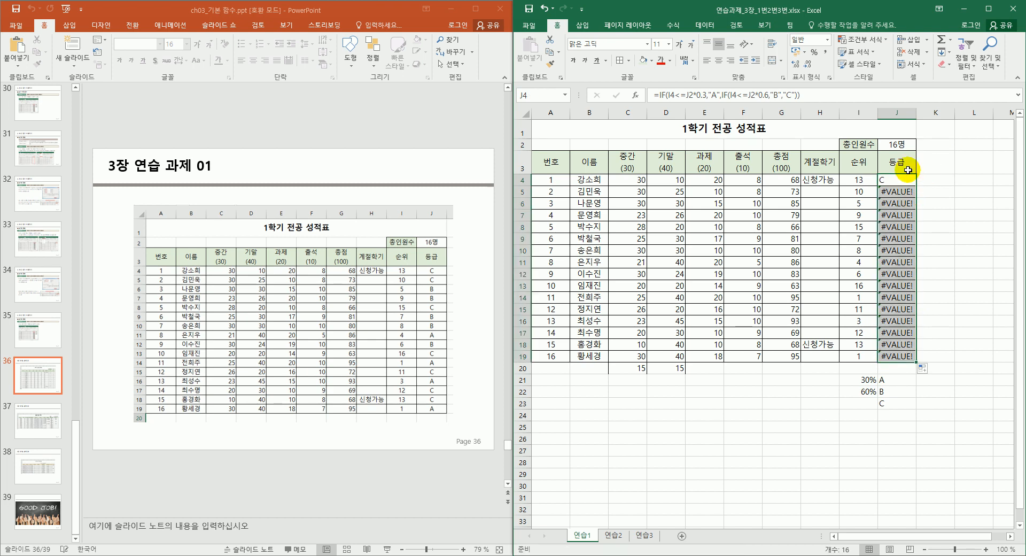
left_click(909, 142)
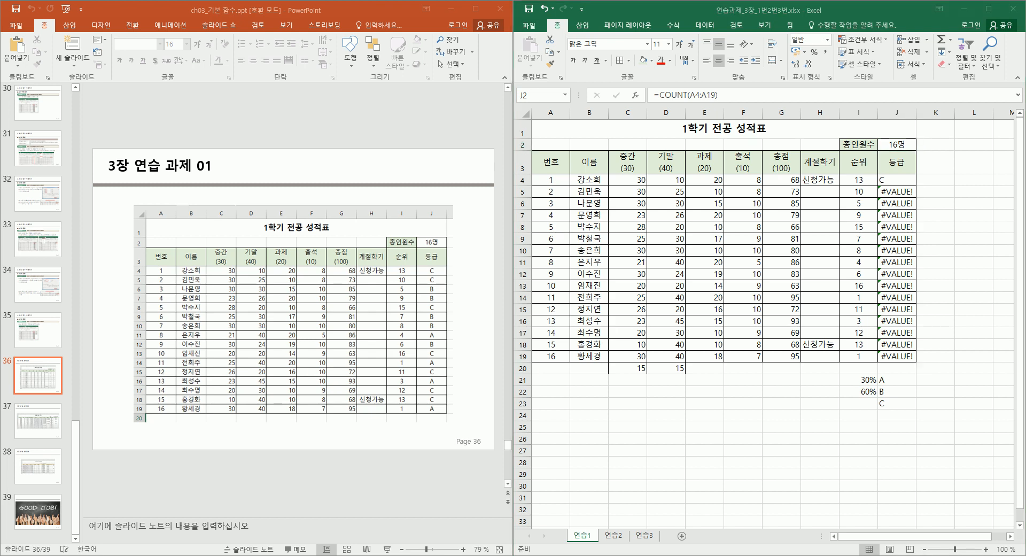
left_click(899, 144)
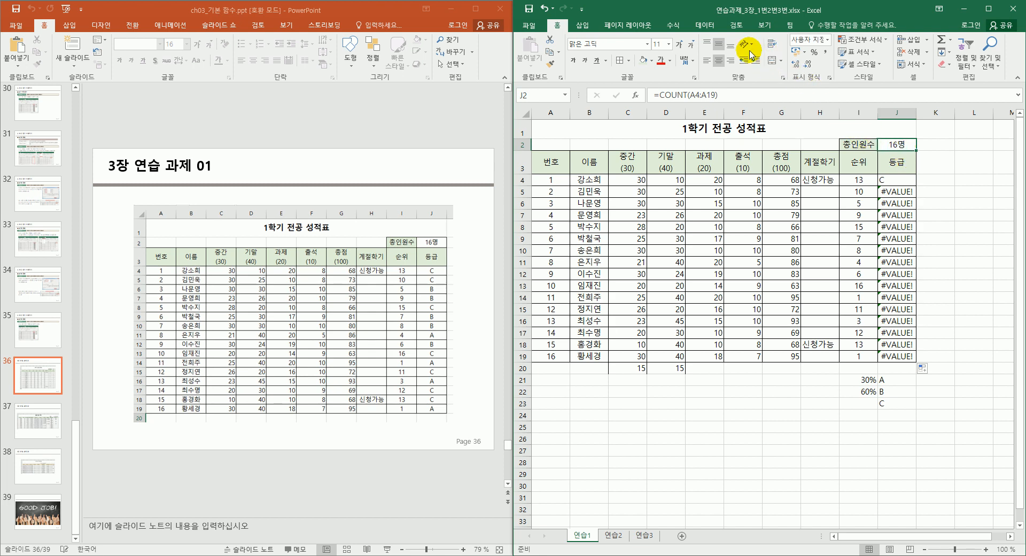
left_click(674, 26)
left_click(794, 40)
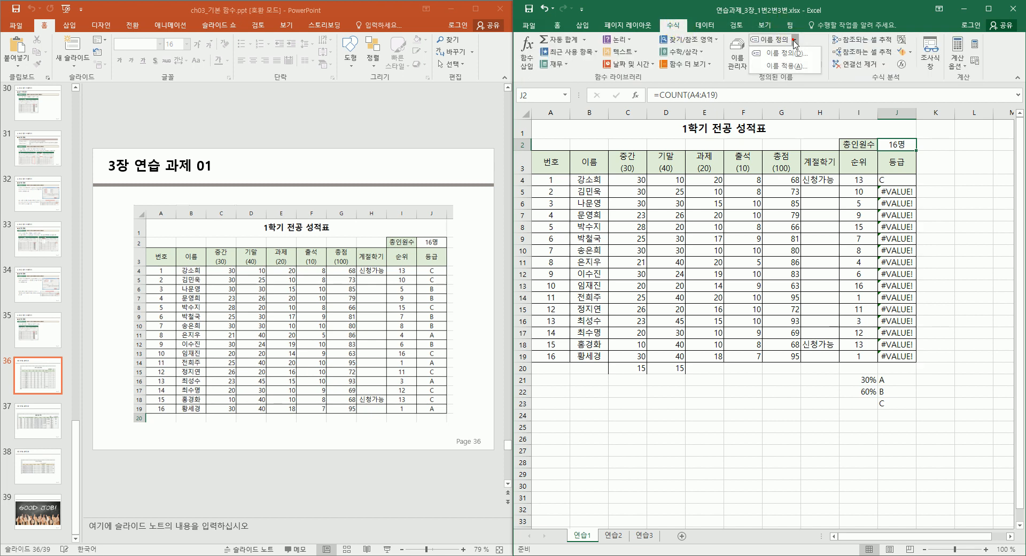
left_click(794, 54)
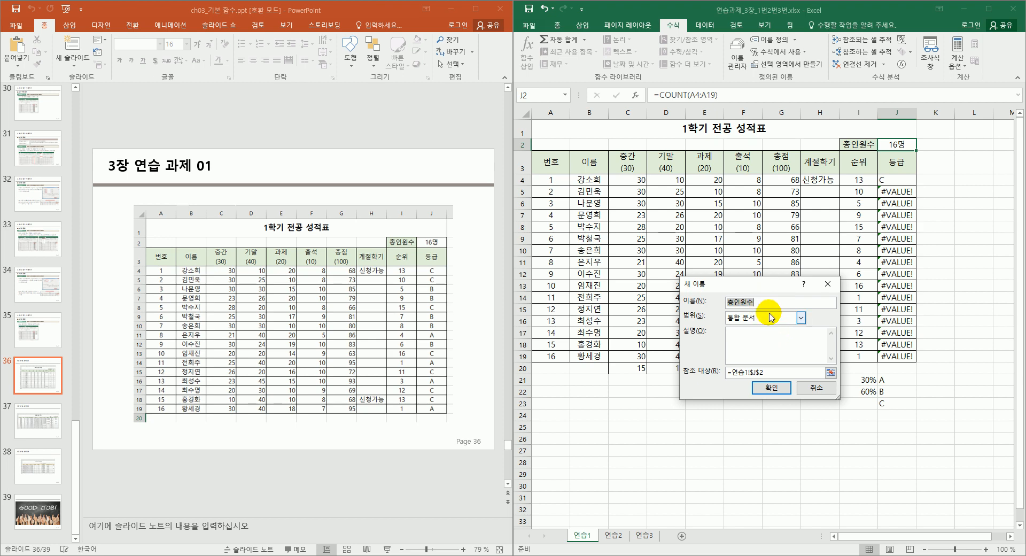
type("c")
key("BackSpace")
key("BackSpace")
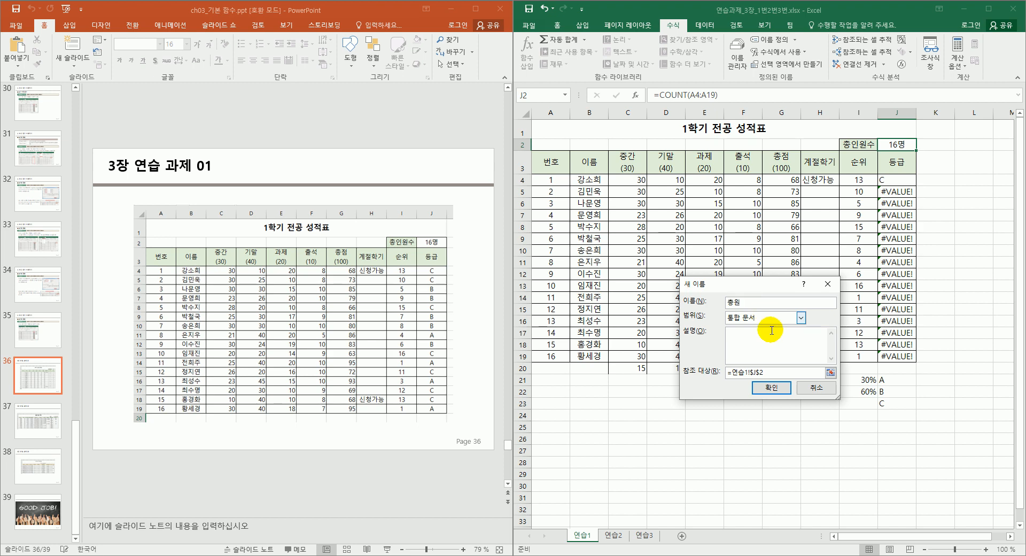
left_click(781, 389)
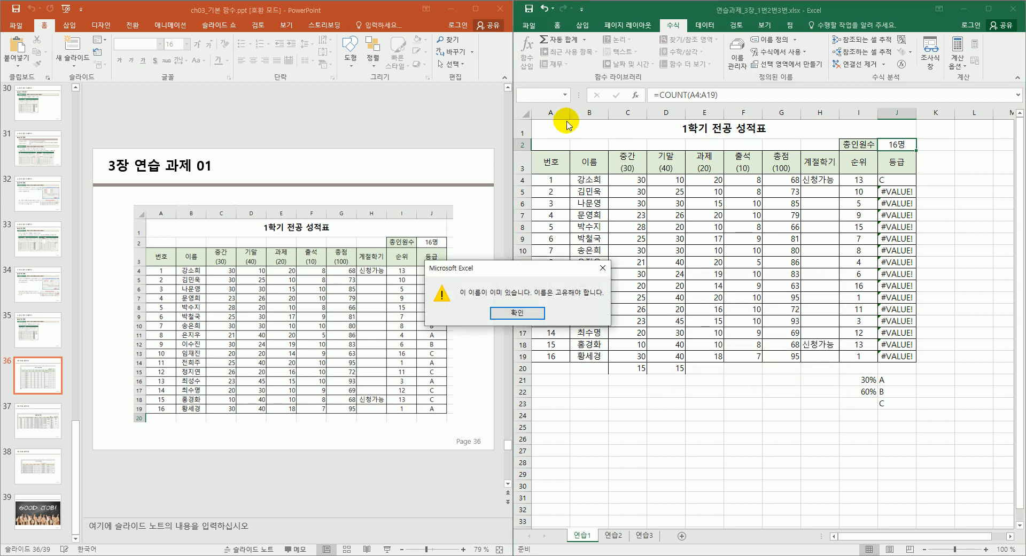
left_click(517, 313)
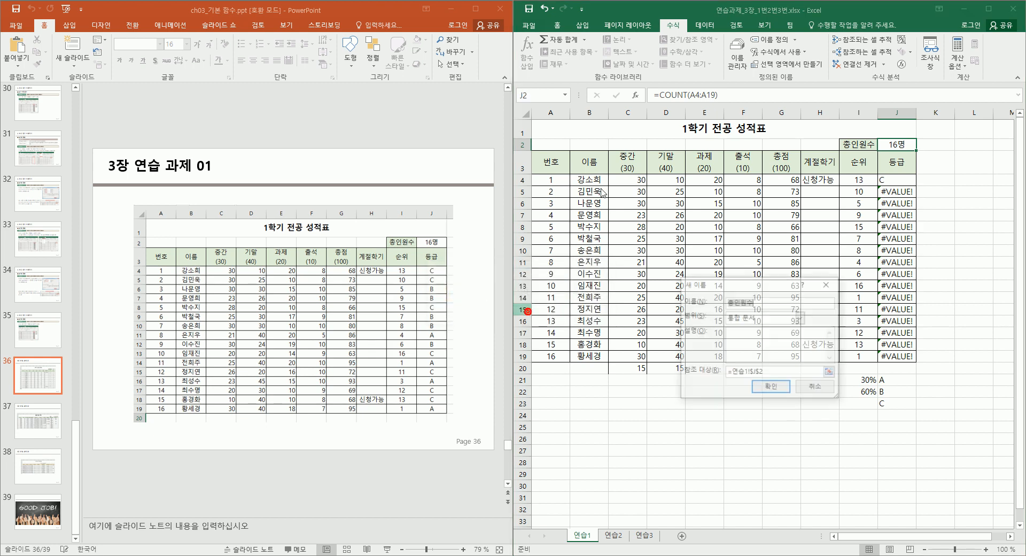
Close the New Name dialog and confirm =COUNT(A4:A19) in J2.
left_click(823, 284)
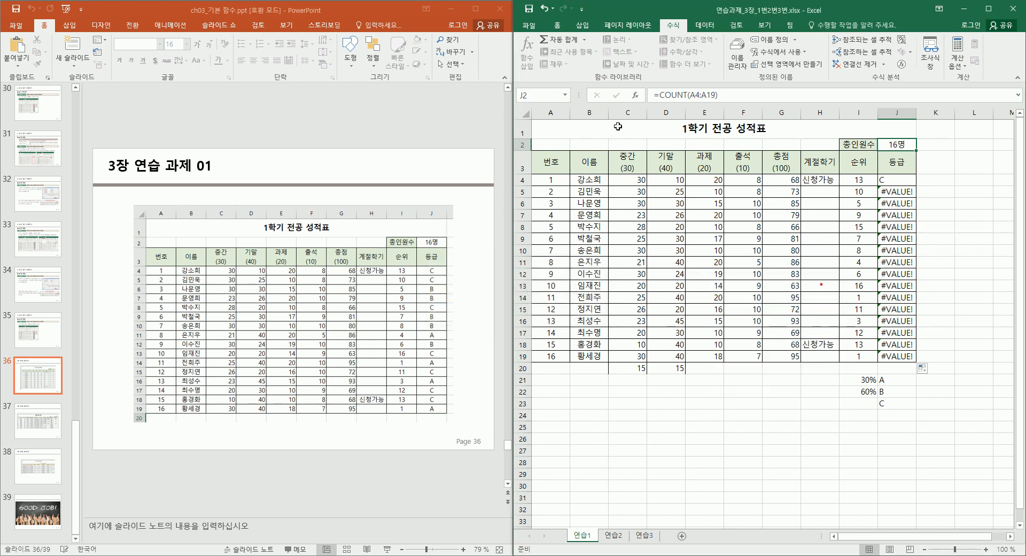
left_click(567, 97)
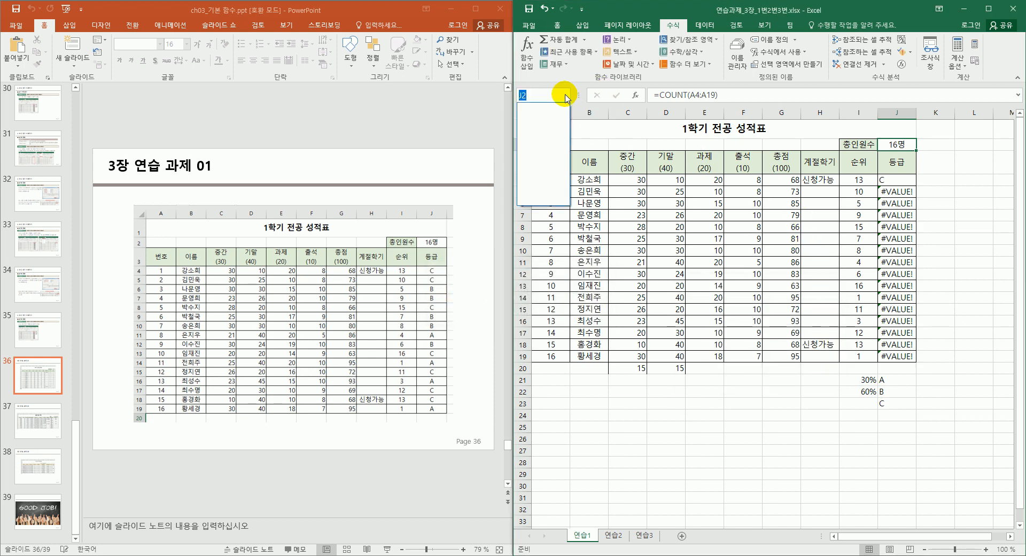
left_click(565, 96)
left_click(737, 159)
left_click(887, 145)
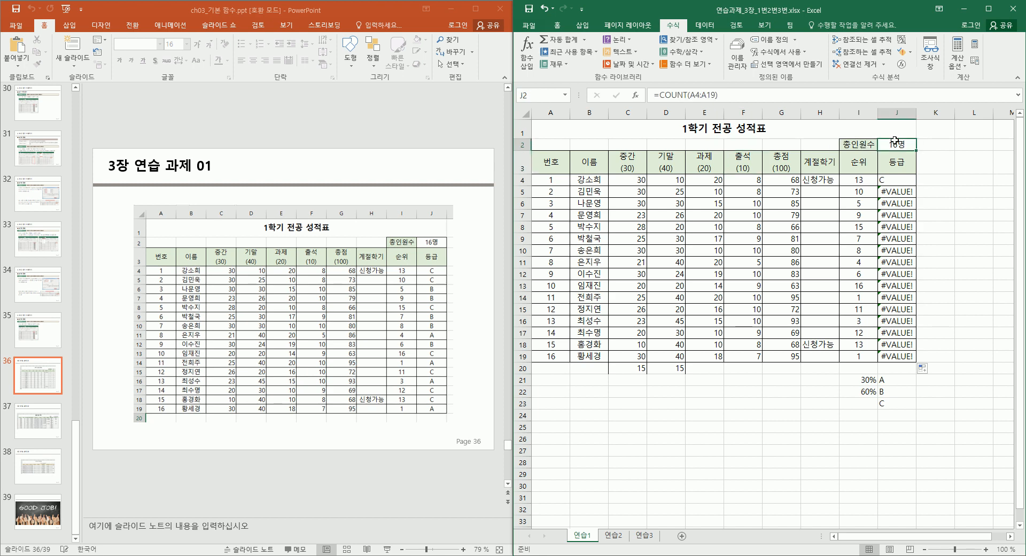
left_click(894, 181)
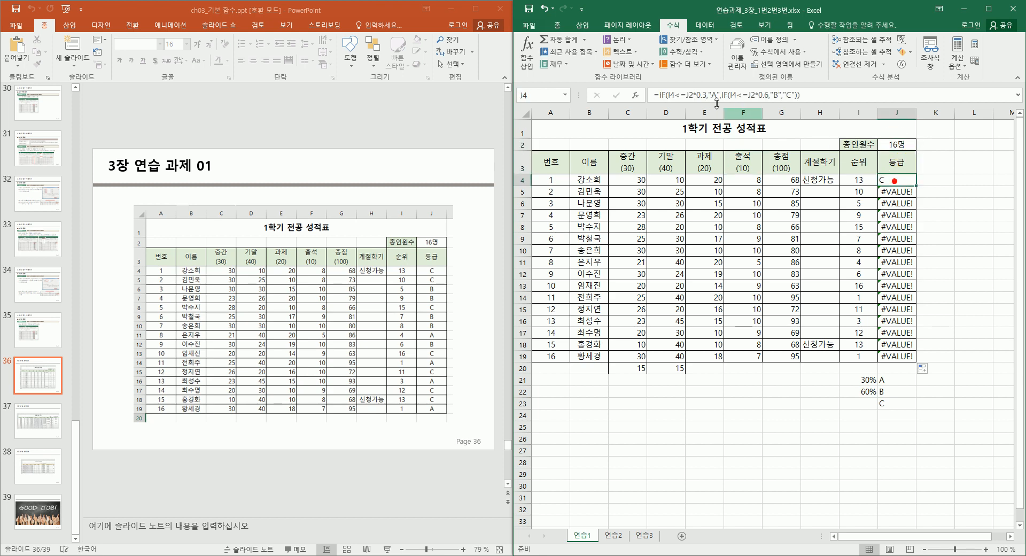
double_click(898, 145)
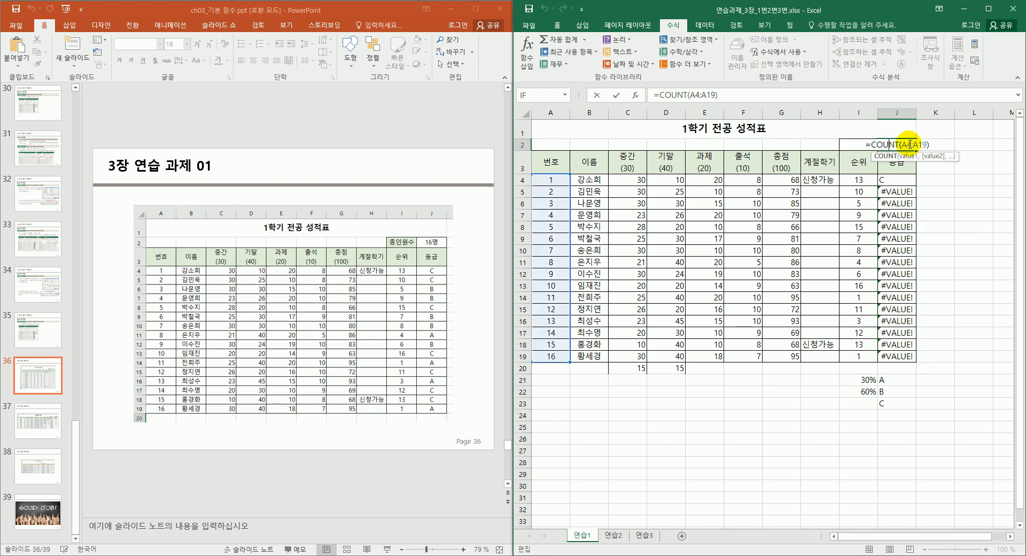
key("Return")
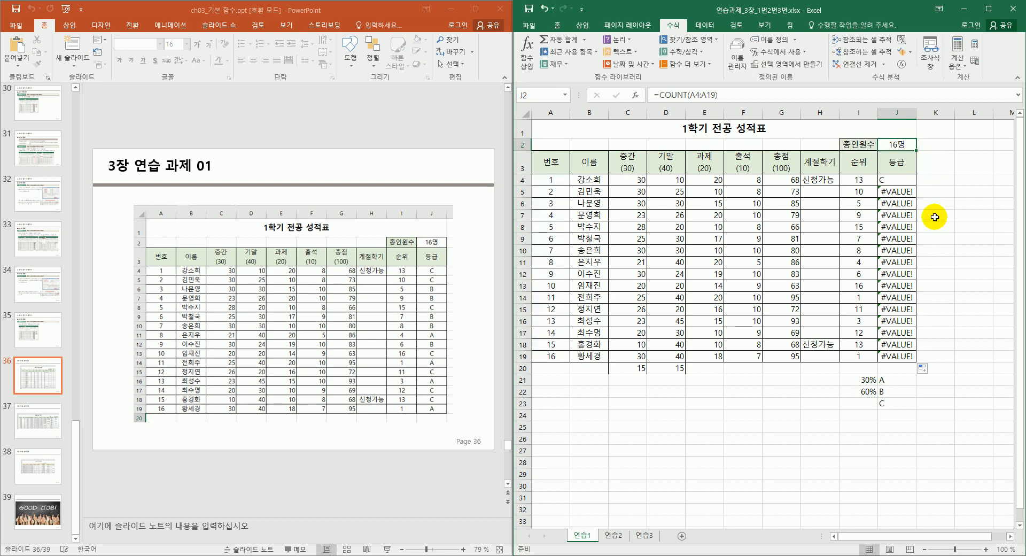
Inspect J5's #VALUE! error through its smart tag and Error Checking Options.
left_click(896, 194)
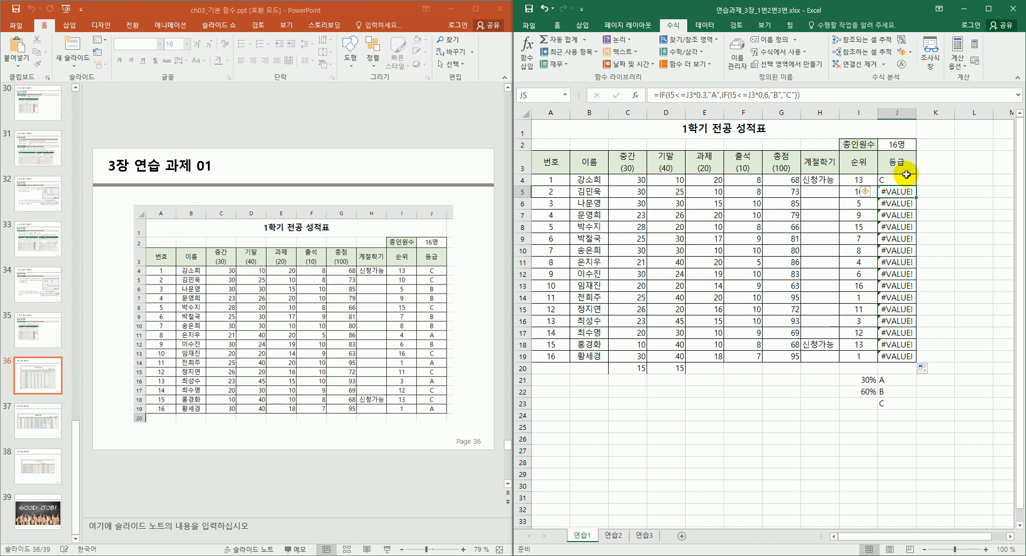
left_click(899, 178)
left_click(885, 191)
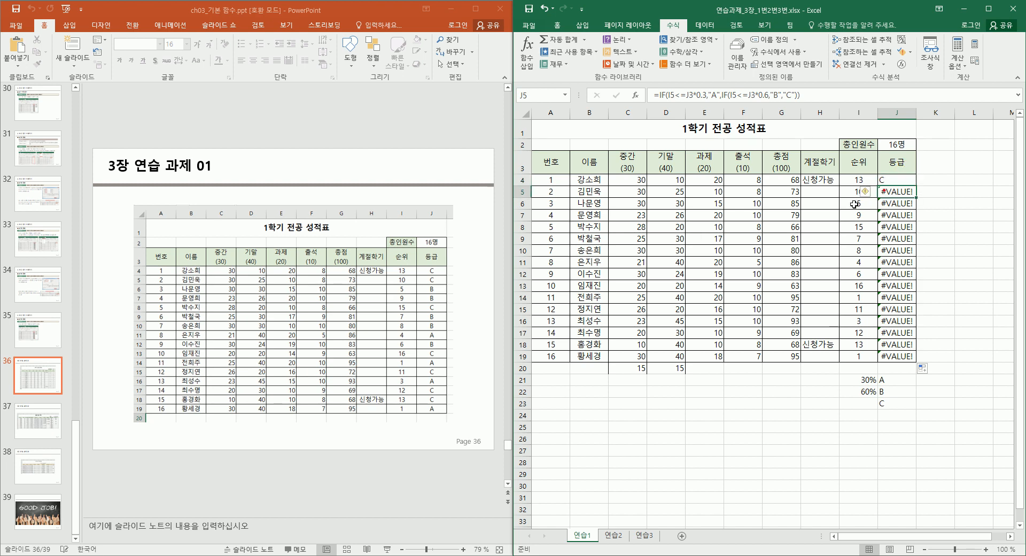
left_click(867, 193)
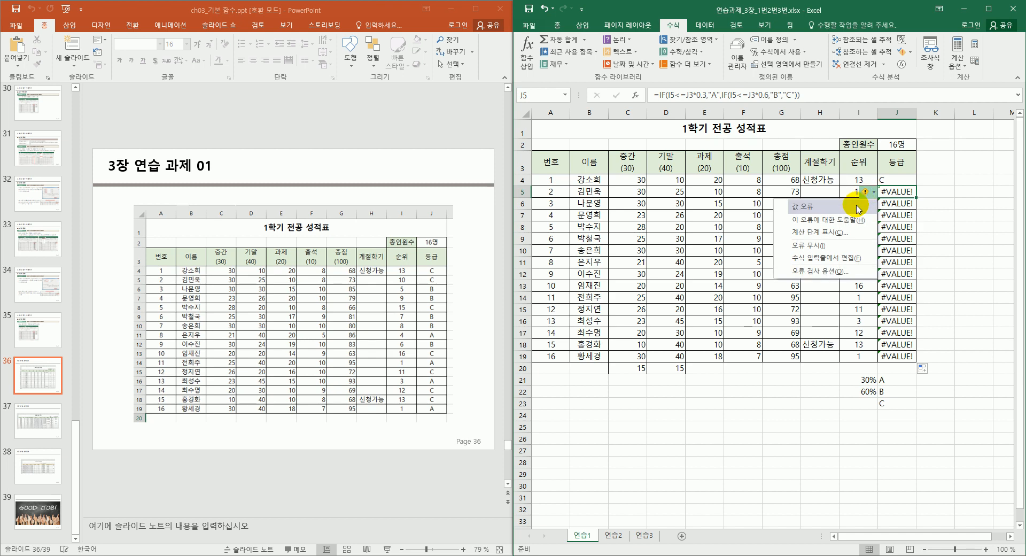
left_click(853, 206)
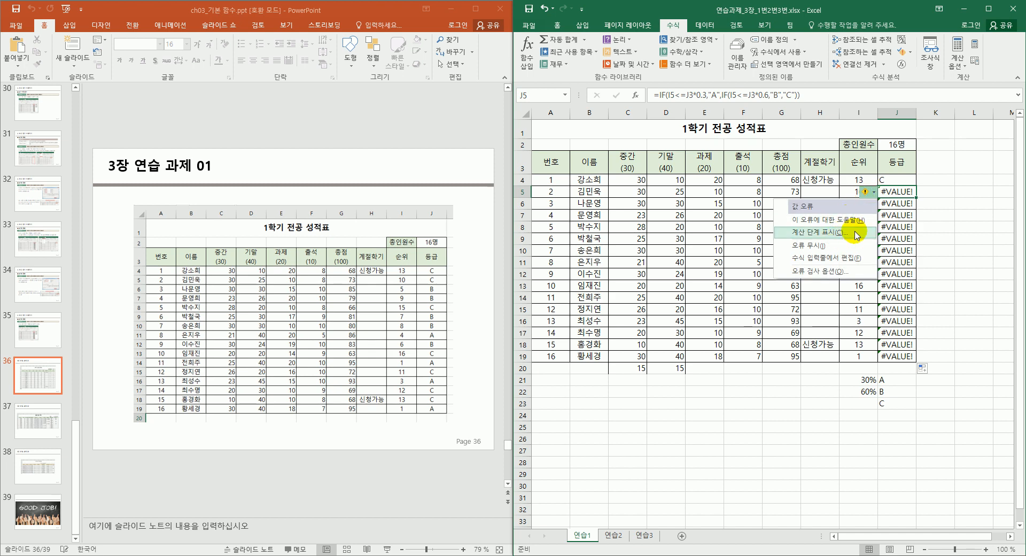
left_click(843, 272)
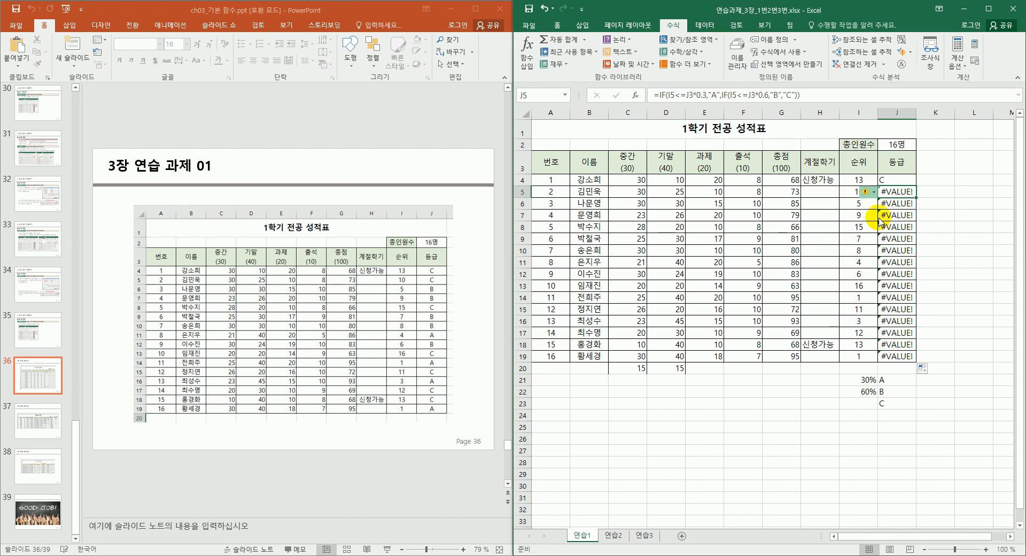
left_click(895, 146)
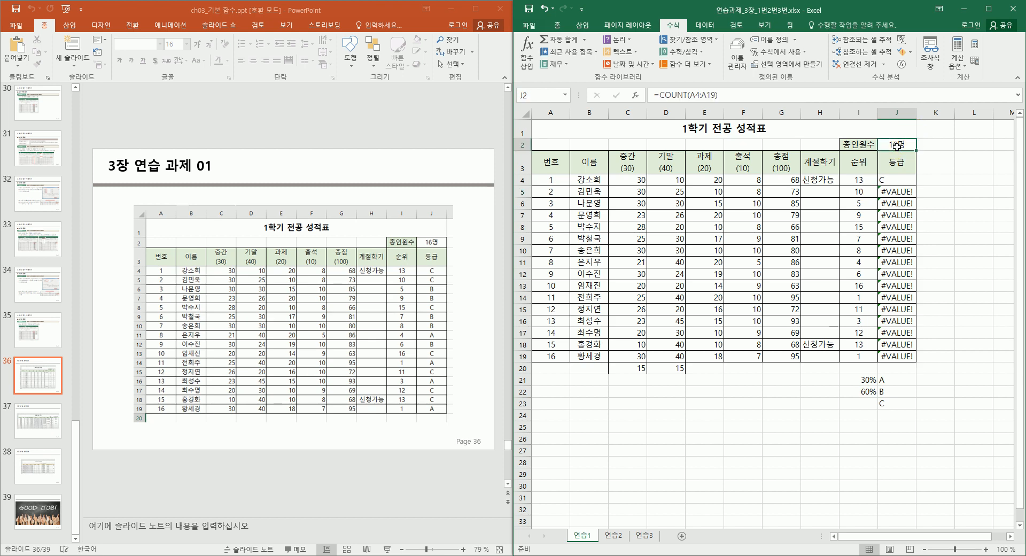
Remove 명 from J2's custom format G/표준"명" so it shows 16, then fill J4's grade formula to J19.
right_click(896, 146)
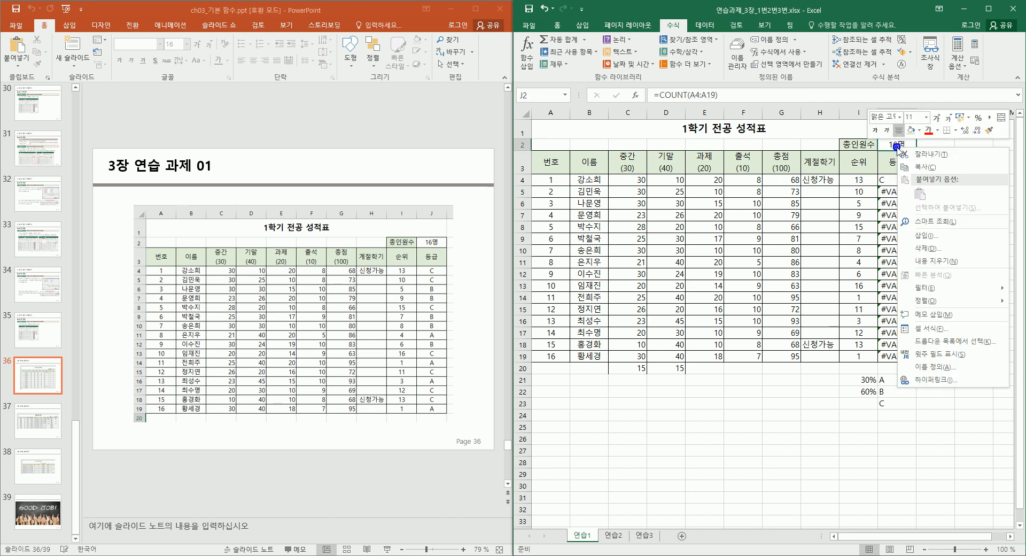
left_click(928, 329)
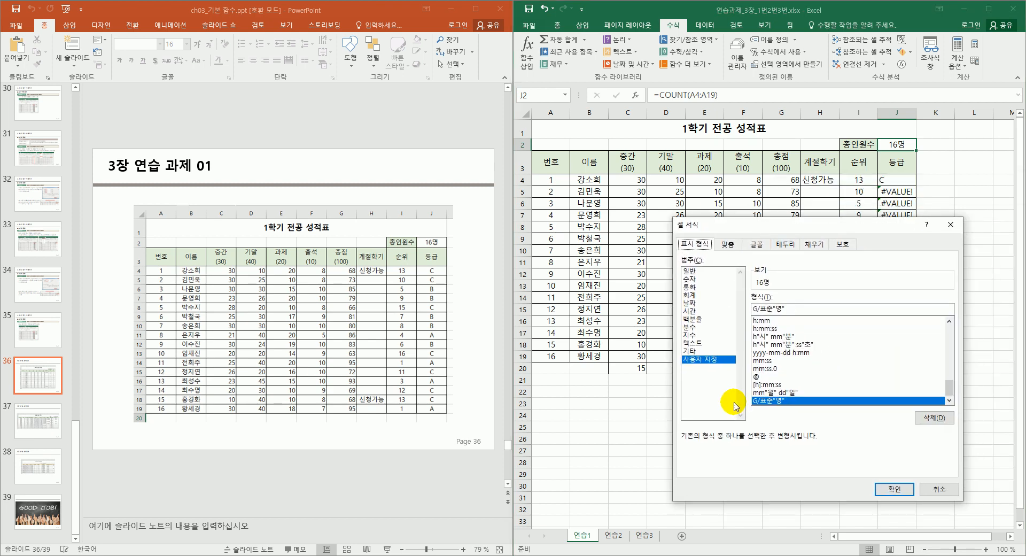
left_click(781, 309)
left_click_drag(778, 308, 773, 307)
key("BackSpace")
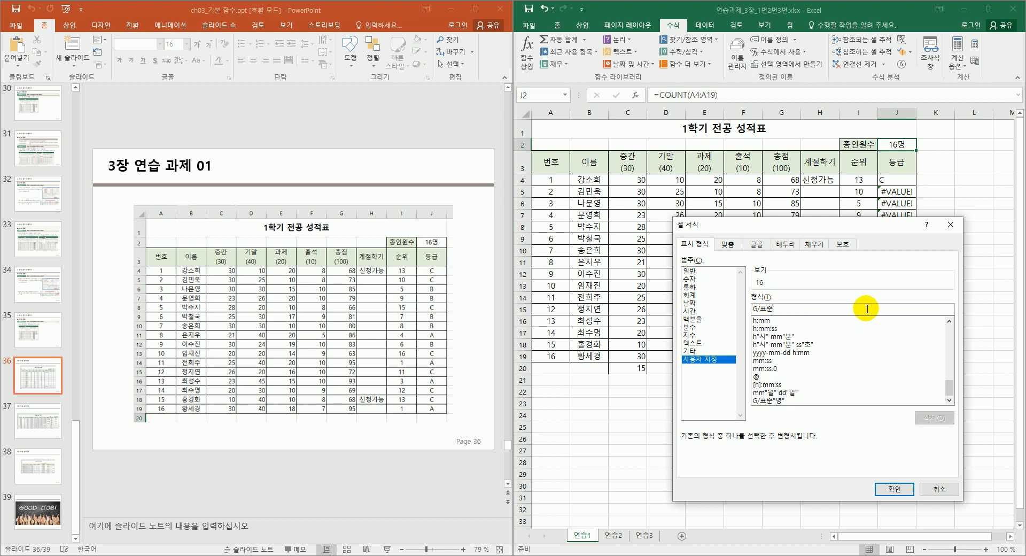
left_click(894, 490)
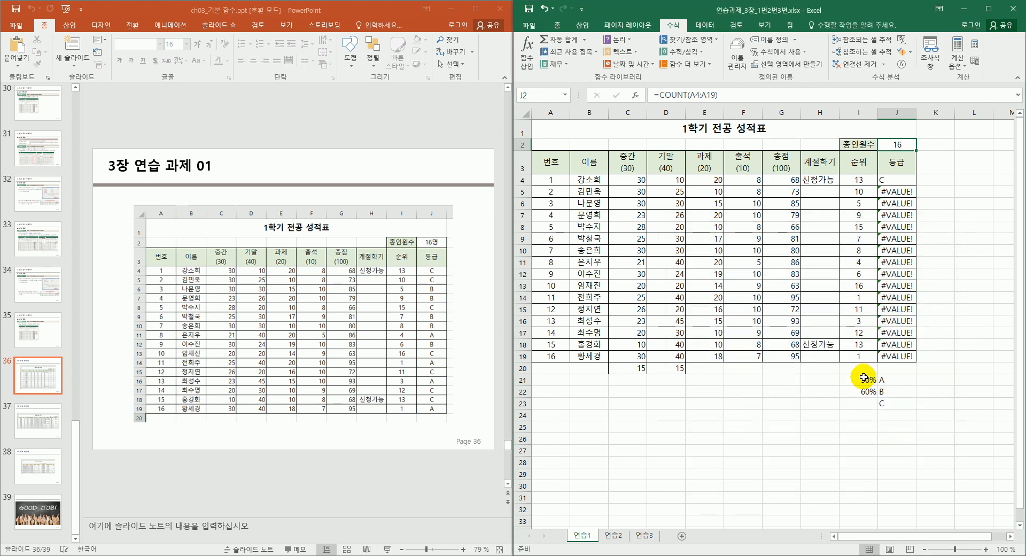
left_click(903, 178)
left_click_drag(917, 185, 889, 366)
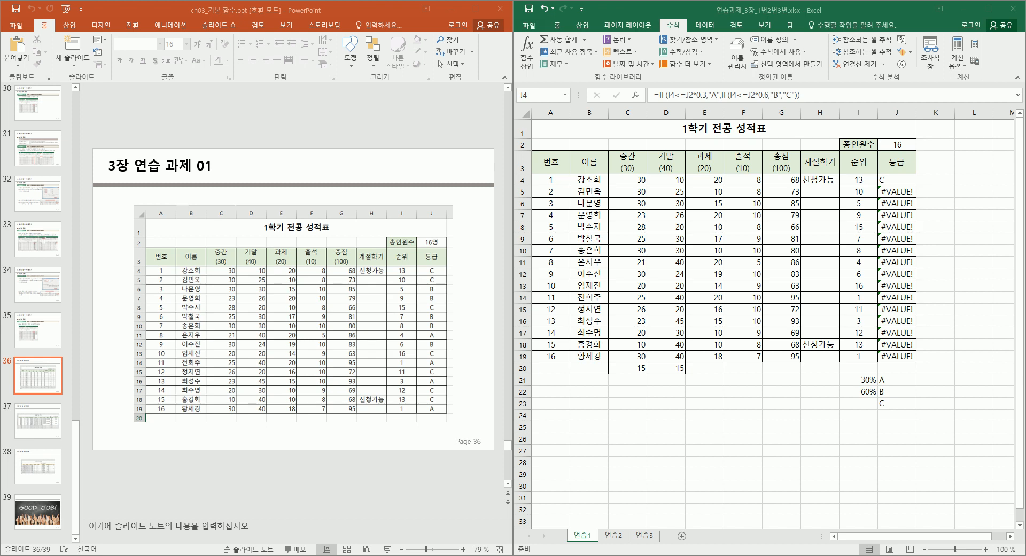
Fill J4's grade formula down the column and check the formulas in J5 and J6.
double_click(915, 186)
left_click(902, 190)
left_click(896, 205)
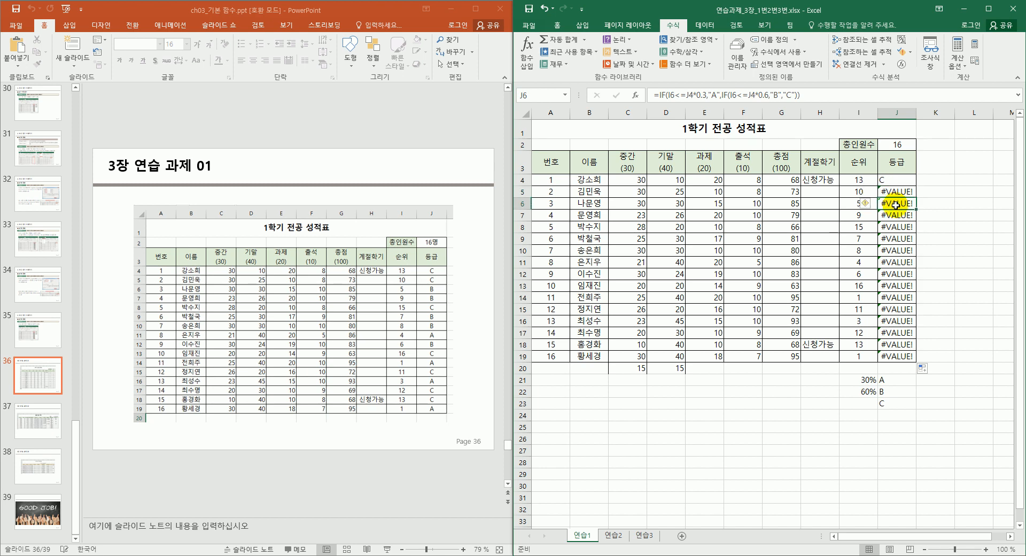
key("Up")
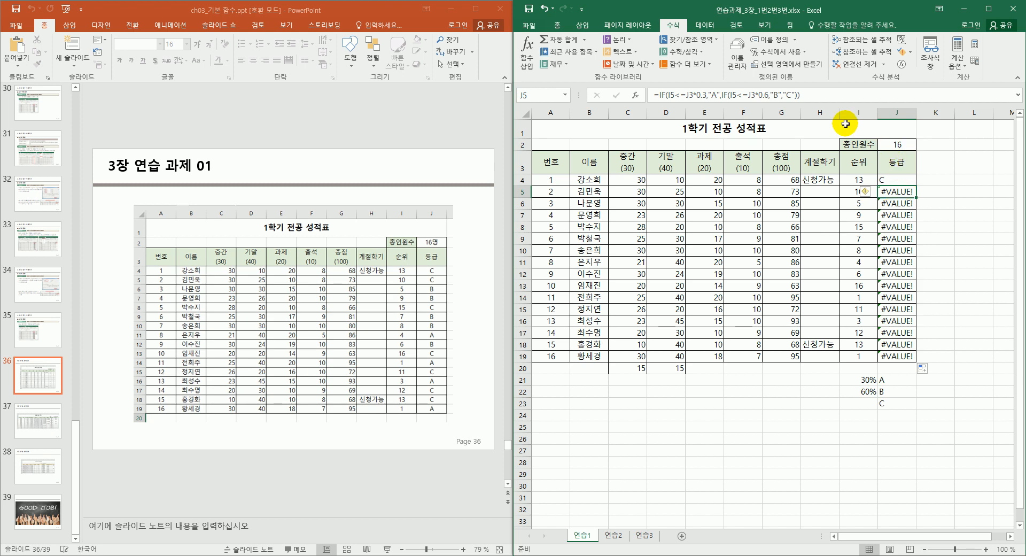
Bring up Format Cells for J2 with Ctrl+1, showing 16 under 일반.
left_click(902, 145)
double_click(891, 180)
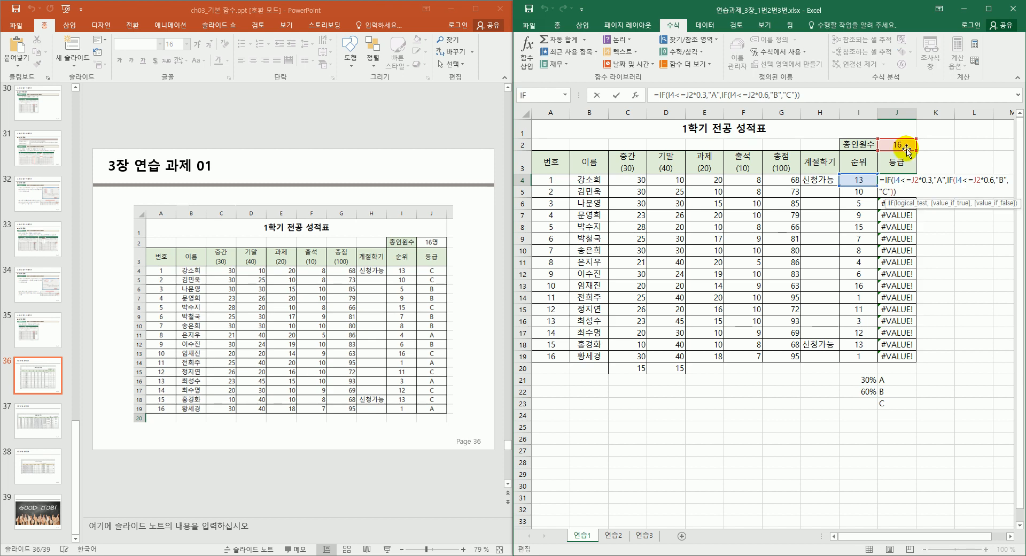
left_click(903, 144)
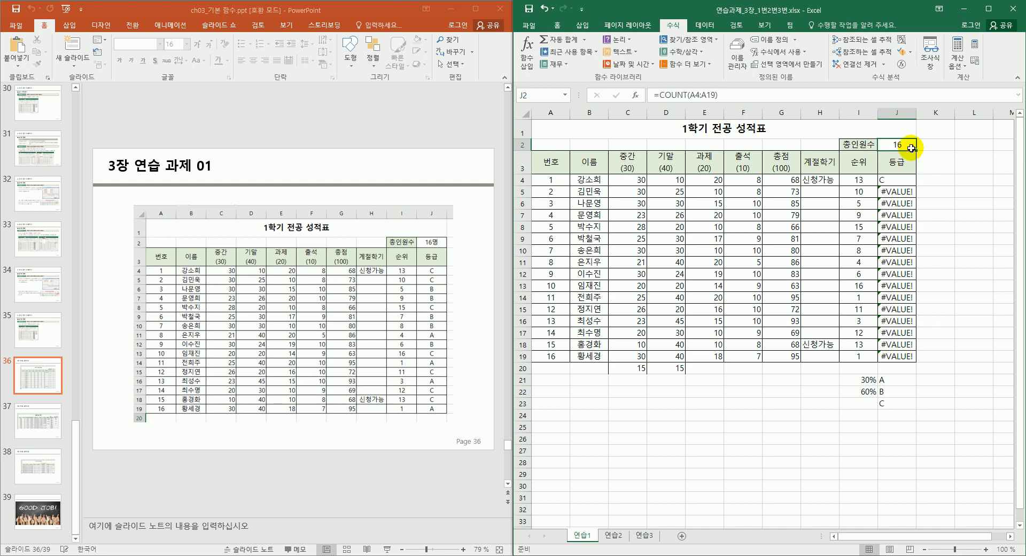
key("ctrl+1")
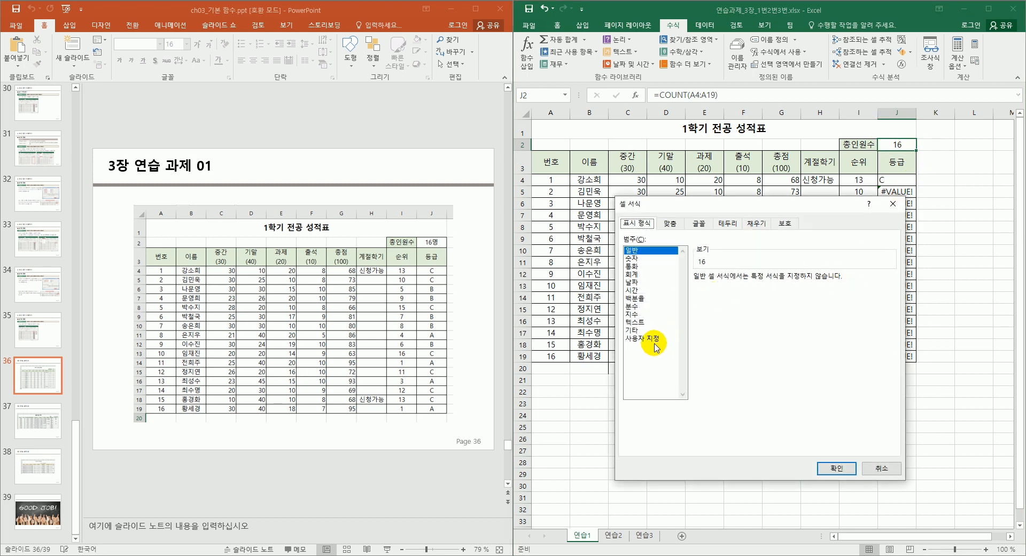
Append "명" to the G/표준 custom format code so J2 previews as 16명.
left_click(656, 339)
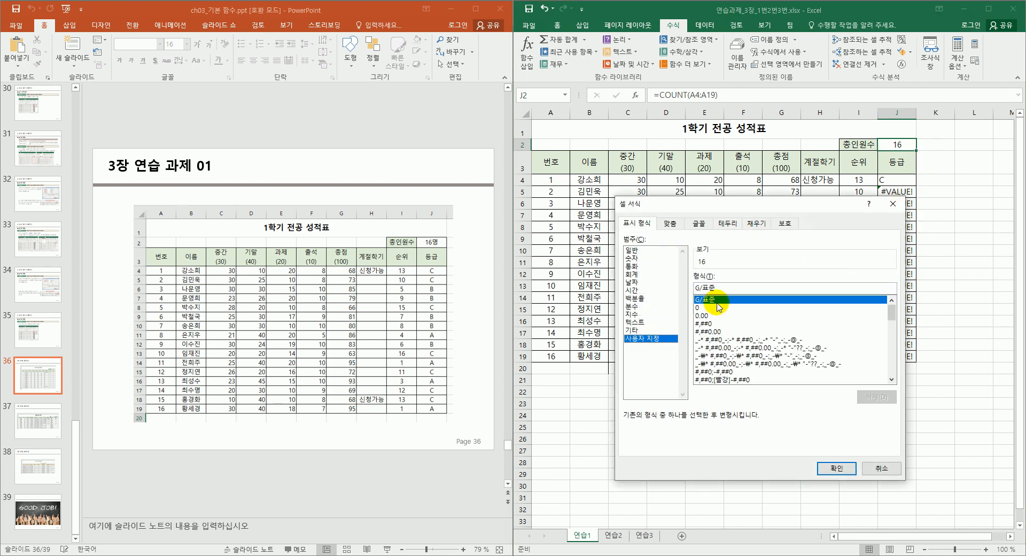
left_click(726, 286)
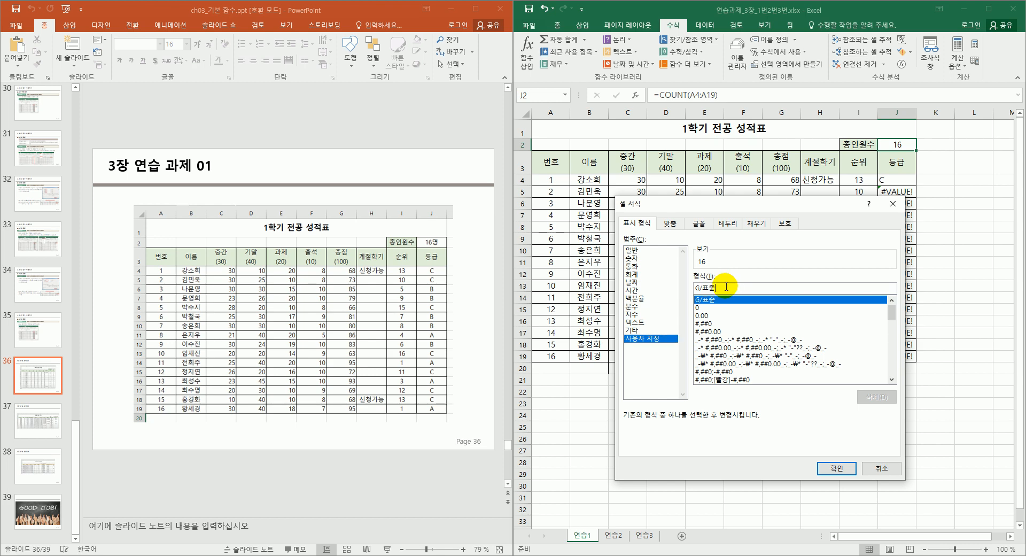
type("\"")
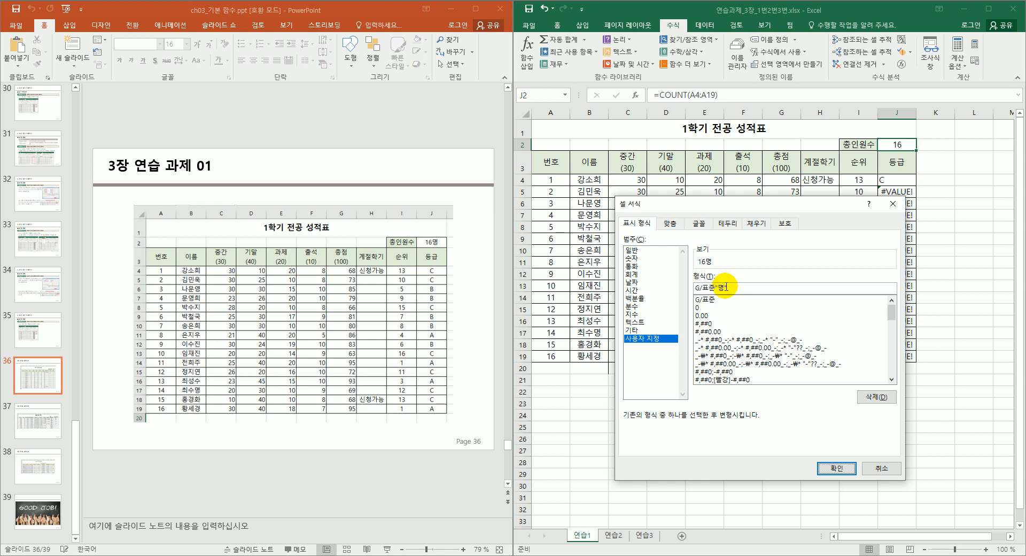
type("명\"")
key("Return")
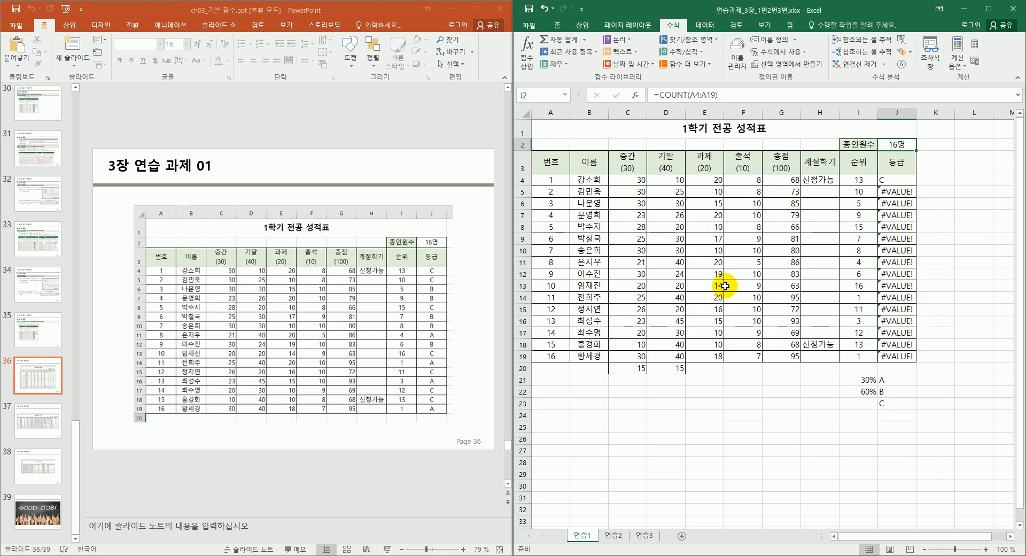
Edit J4's grade formula and make its I4 reference absolute with F4.
left_click(902, 190)
left_click(902, 191)
left_click(906, 181)
double_click(907, 181)
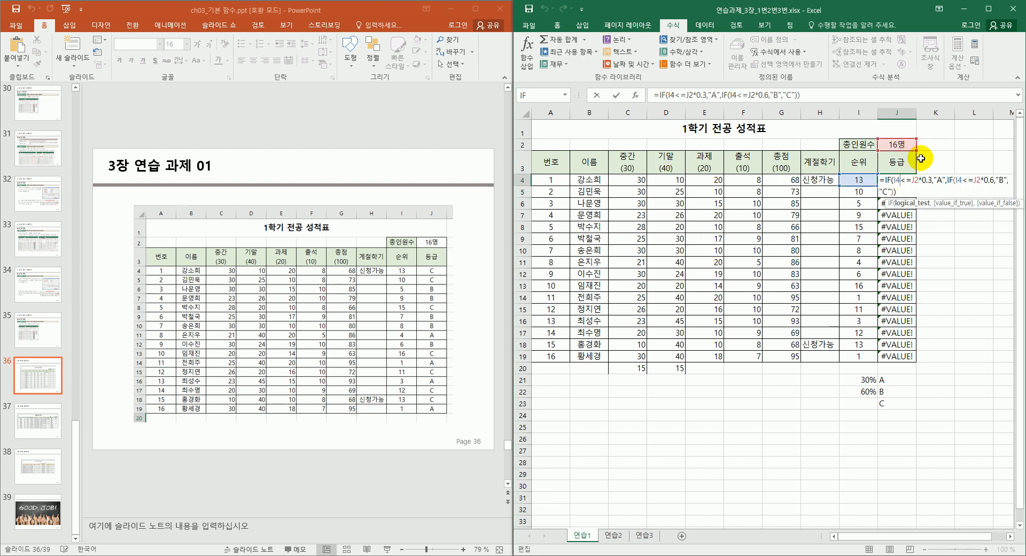
double_click(898, 181)
left_click(896, 181)
key("F4")
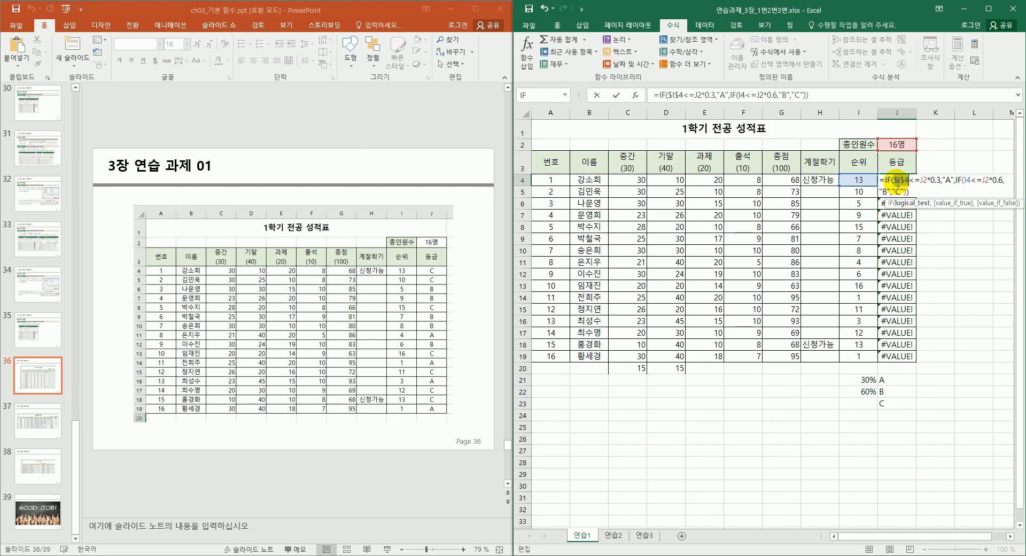
Undo the absolute I4 reference and show the IF Function Arguments with Ctrl+A.
left_click(970, 180)
double_click(968, 180)
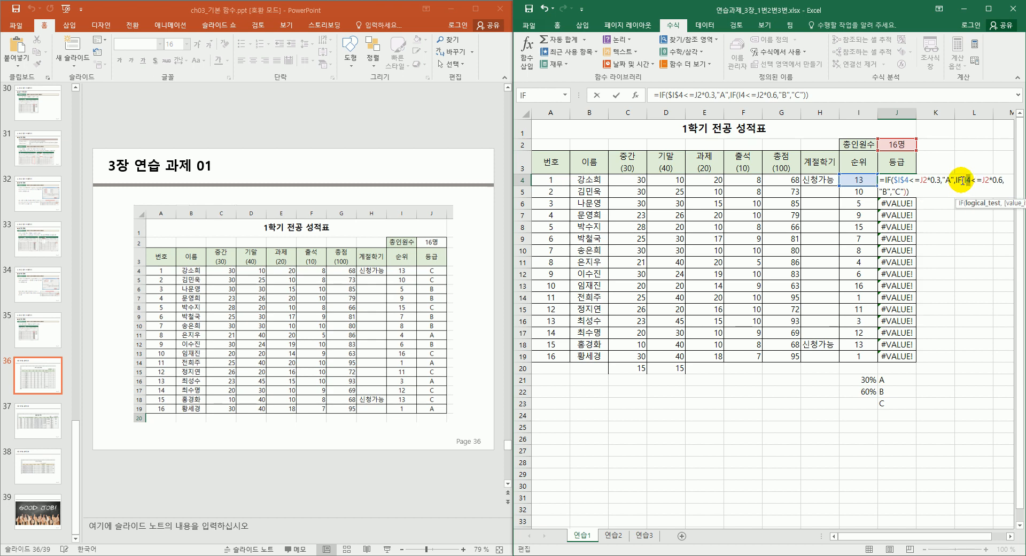
key("ctrl+z")
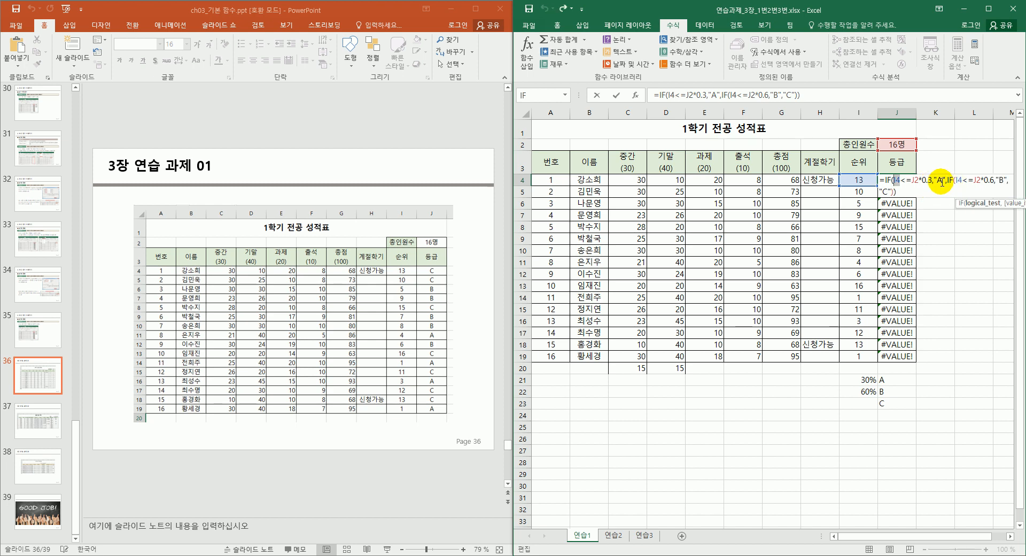
key("ctrl+a")
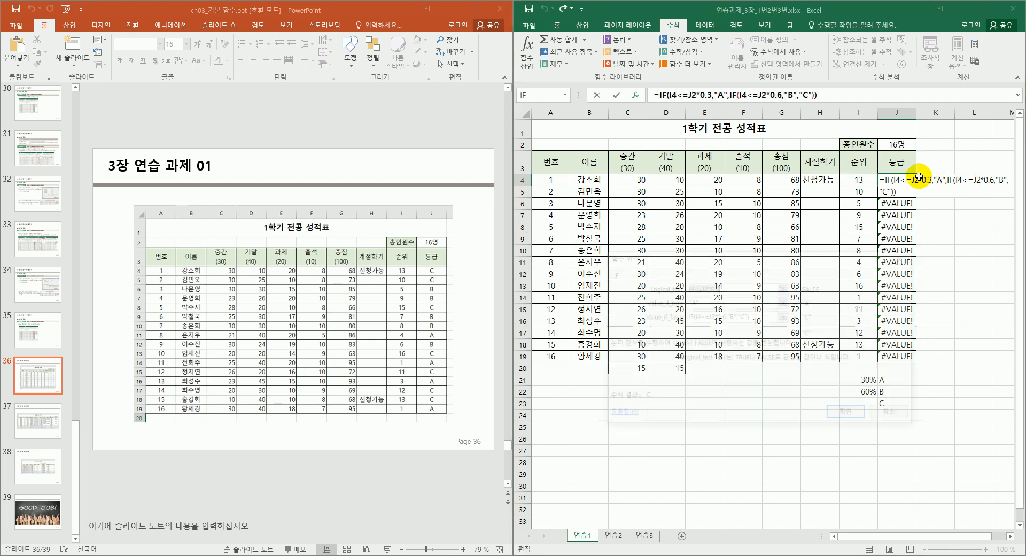
Change J2 to the absolute $J$2 in the IF conditions and confirm, keeping J4 at C.
left_click_drag(807, 270, 848, 306)
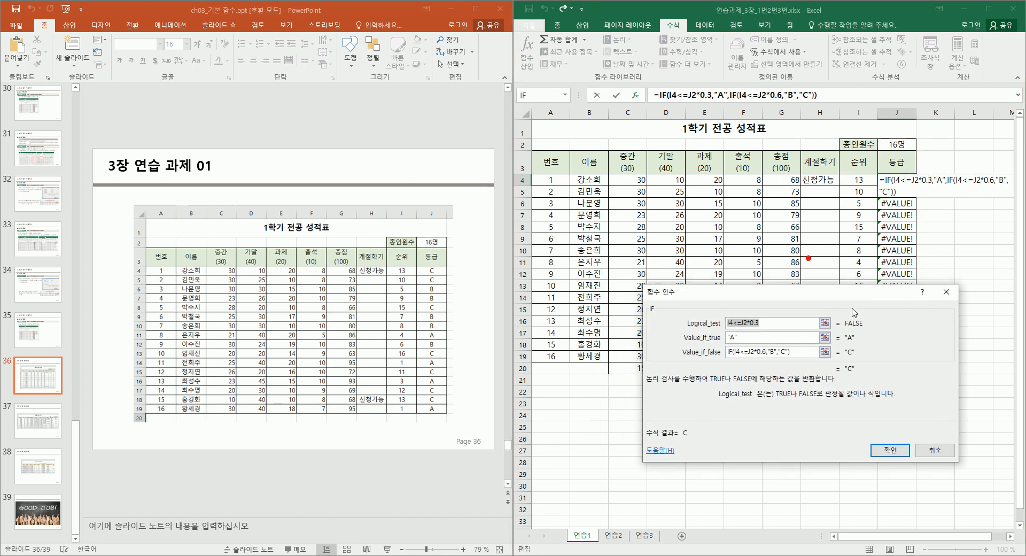
left_click(745, 323)
left_click(740, 323)
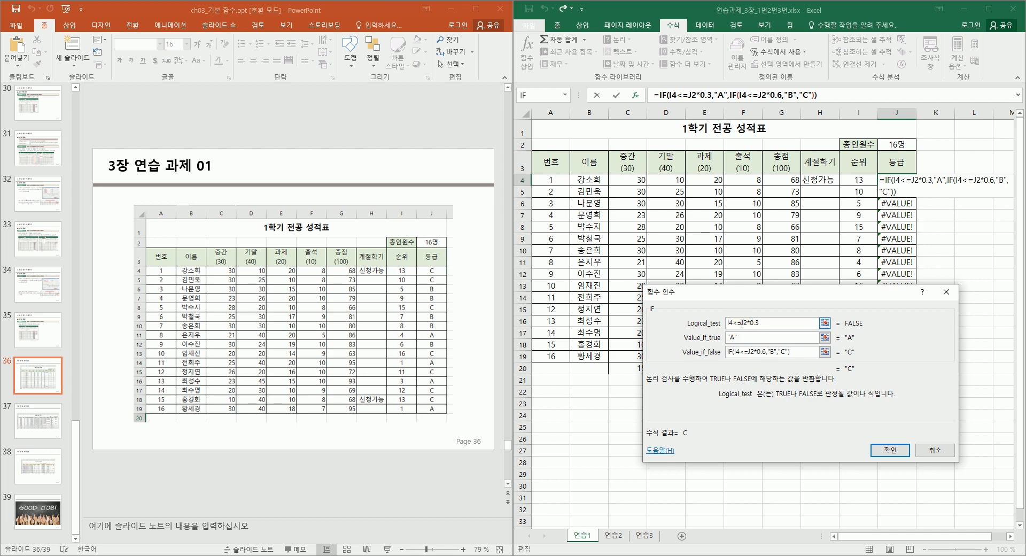
double_click(746, 323)
double_click(751, 352)
key("F4")
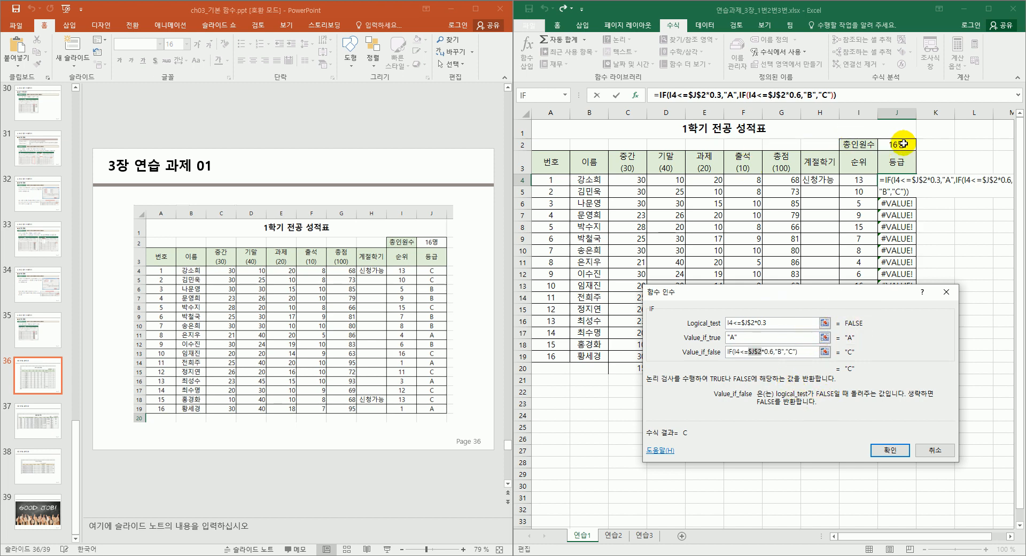
left_click(881, 444)
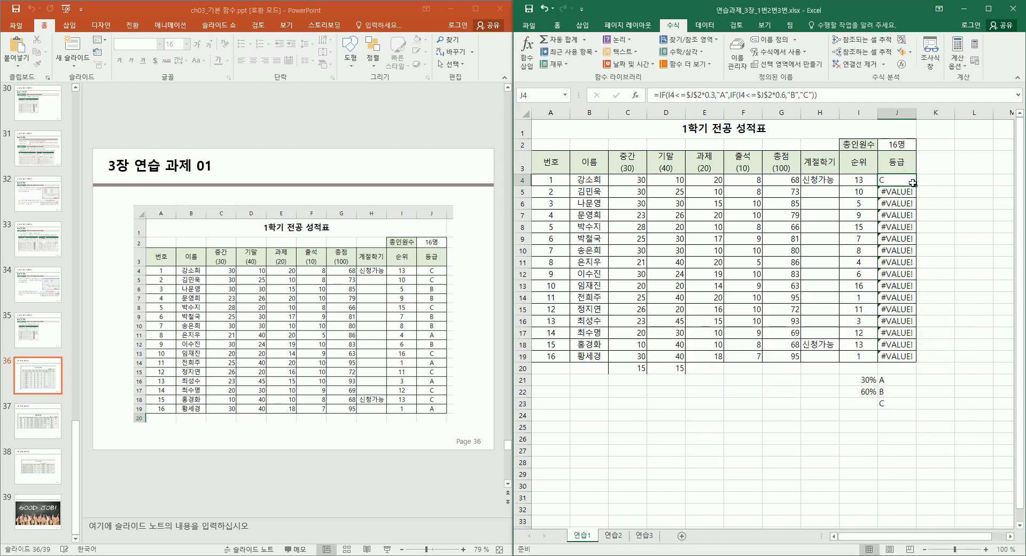
Fill the IF grade formula from J4 down to J19 for all 16 students.
left_click_drag(916, 187, 898, 357)
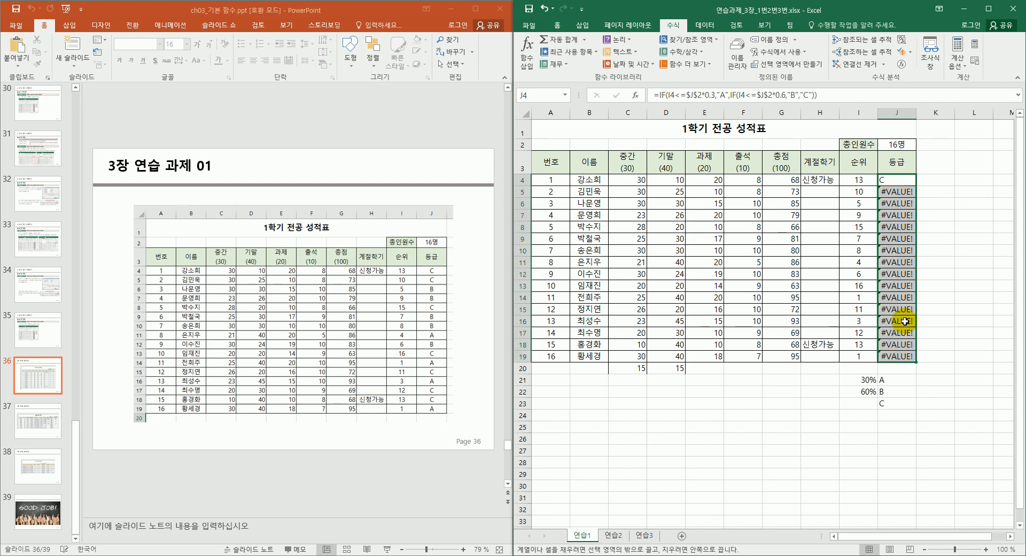
left_click(903, 145)
left_click(901, 167)
left_click(899, 180)
left_click(901, 192)
left_click(902, 181)
Center the A, B and C grades in J4:J19.
left_click_drag(902, 209, 892, 357)
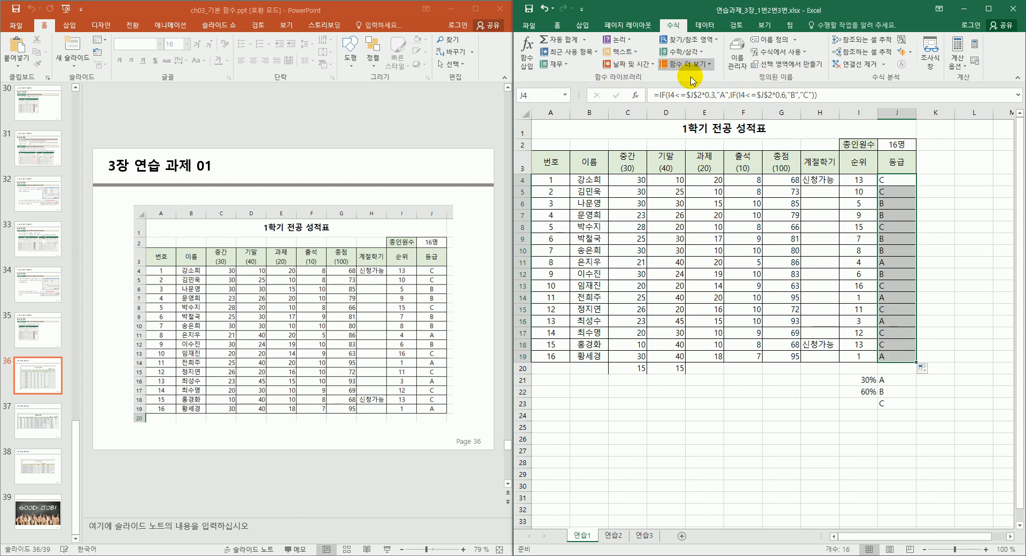
left_click(558, 25)
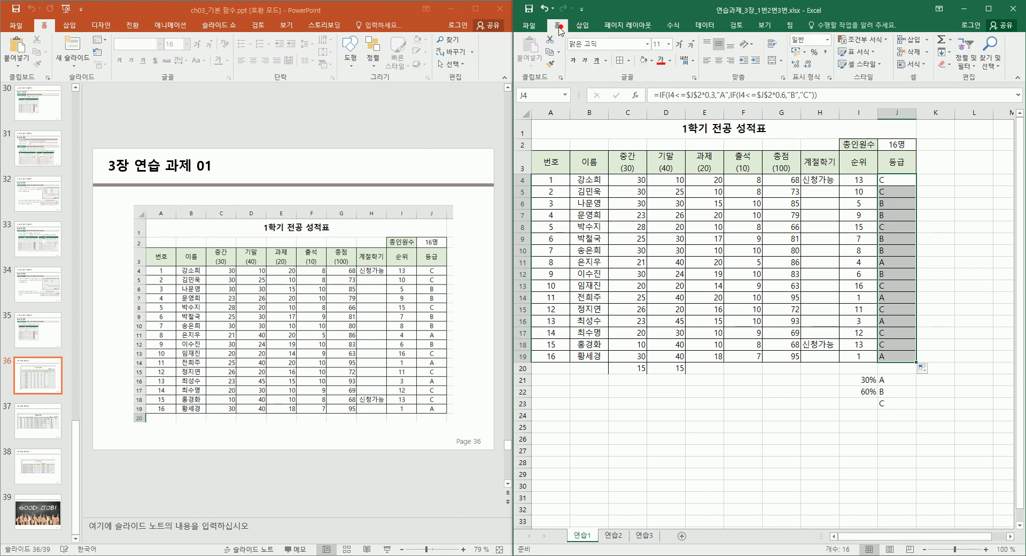
left_click(719, 61)
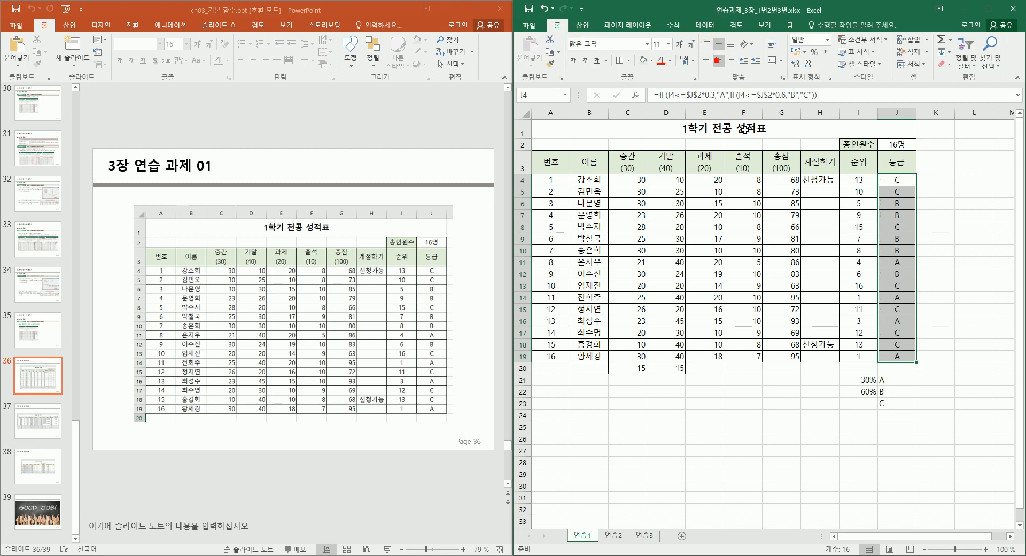
left_click(790, 398)
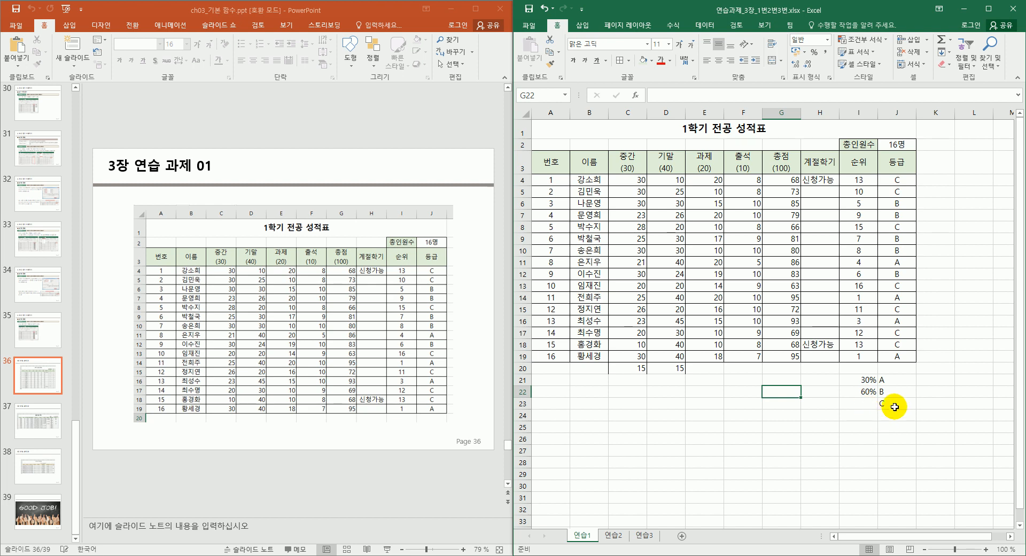
Delete the scratch values in C20:J23, including the leftover 15 in D20.
left_click_drag(891, 404, 642, 375)
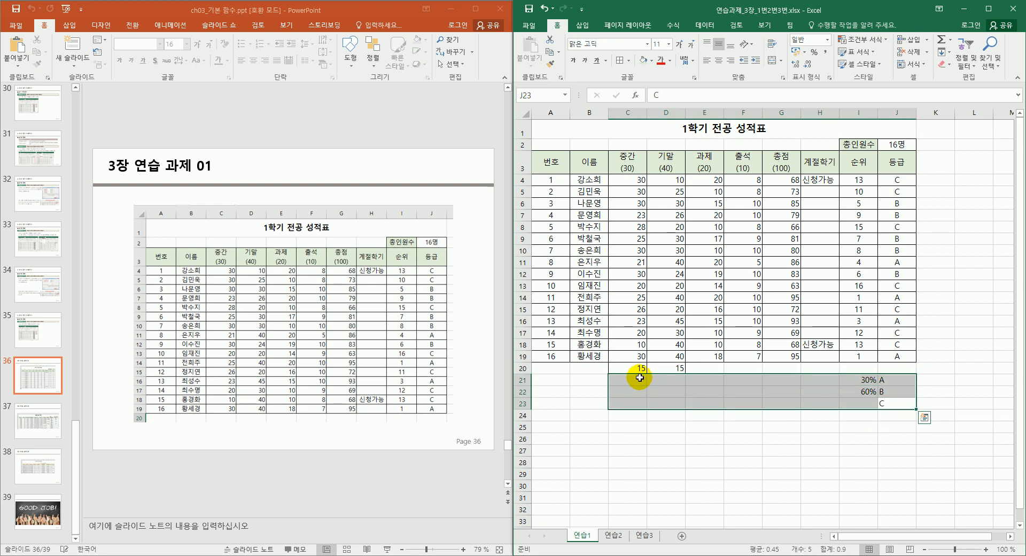
key("Delete")
key("Up")
key("Up")
key("Up")
key("Left")
key("Left")
key("Left")
key("Left")
key("Left")
key("Left")
key("Left")
key("Right")
key("Delete")
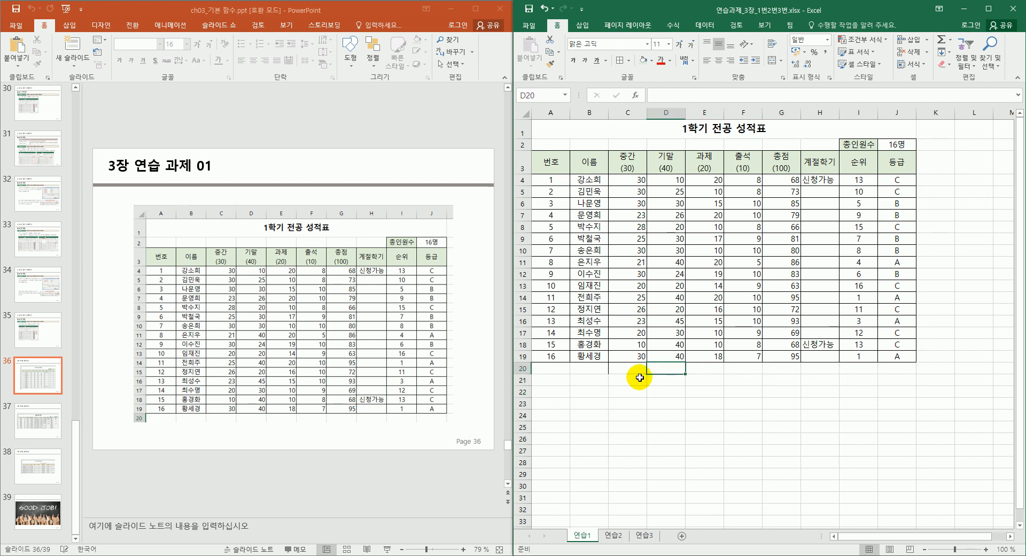
left_click(711, 466)
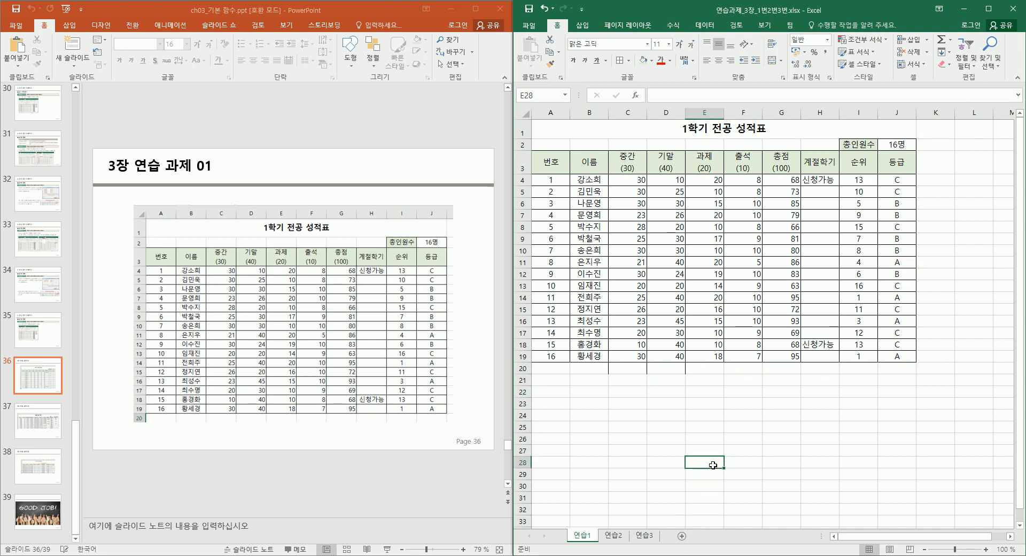
Review the J2 COUNT and J4 IF grade formulas, then bring up slide 37 in PowerPoint.
left_click(900, 145)
left_click(901, 180)
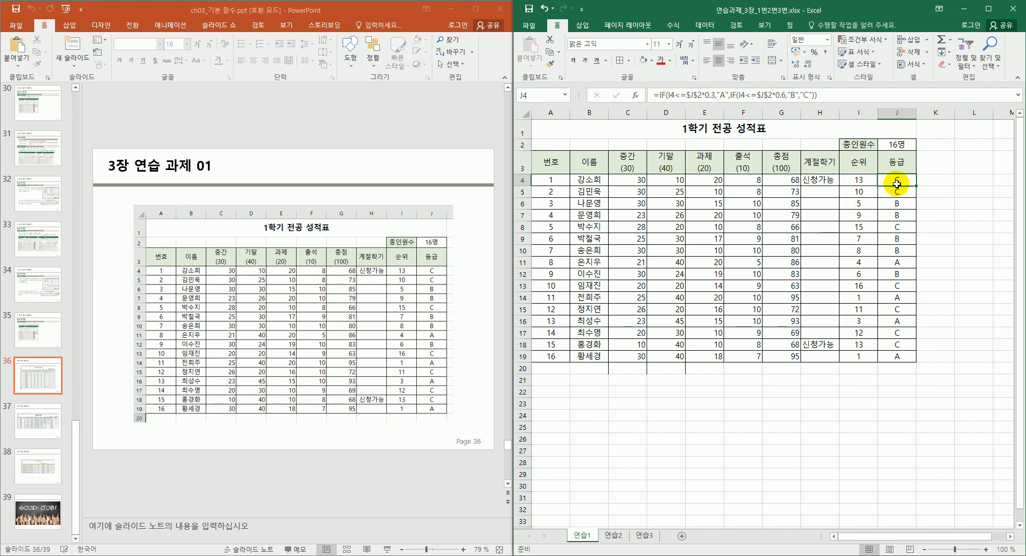
left_click(897, 146)
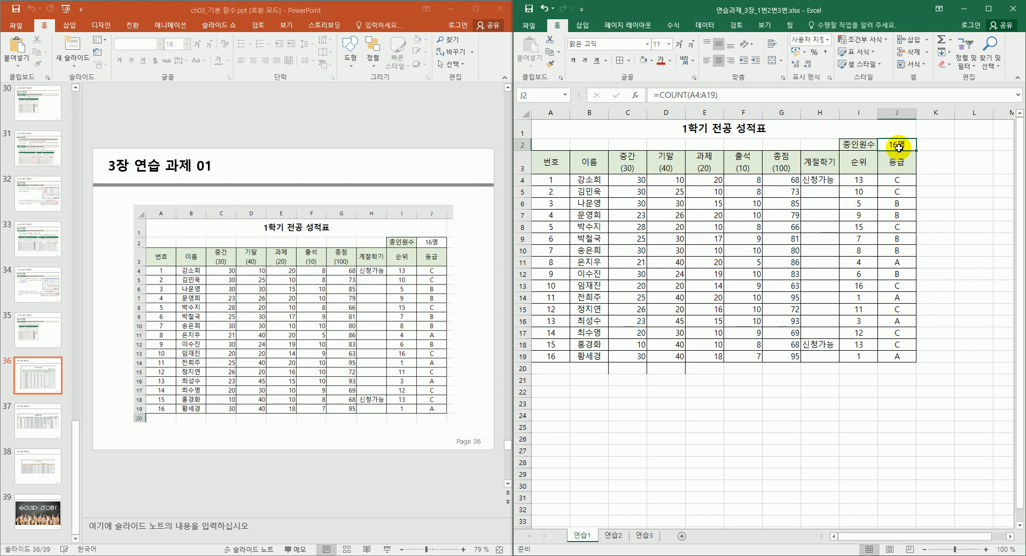
left_click(907, 179)
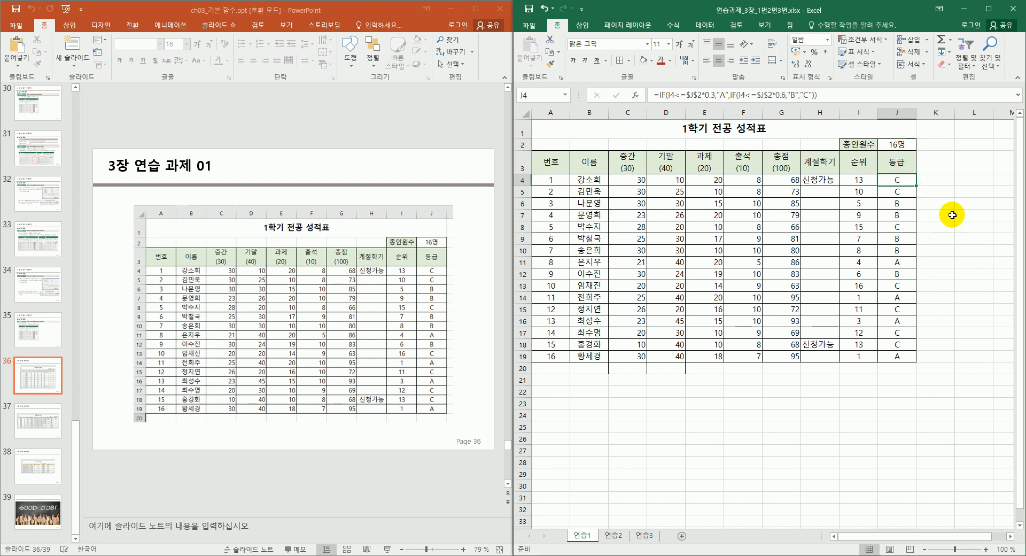
left_click(461, 497)
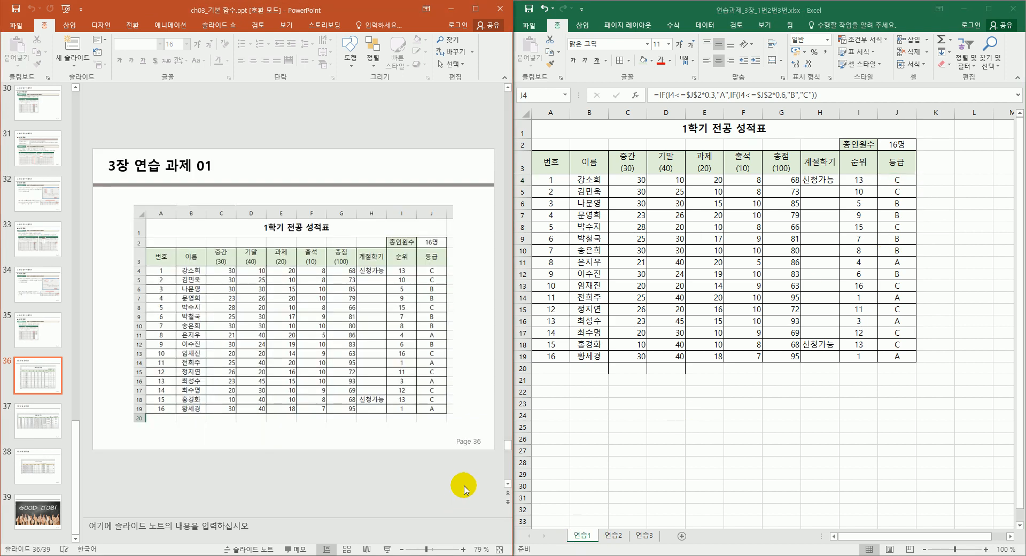
scroll(464, 489, "down", 1)
On the 연습2 sheet, merge and center the 물품 배송 목록 title across A1:J1.
left_click(614, 536)
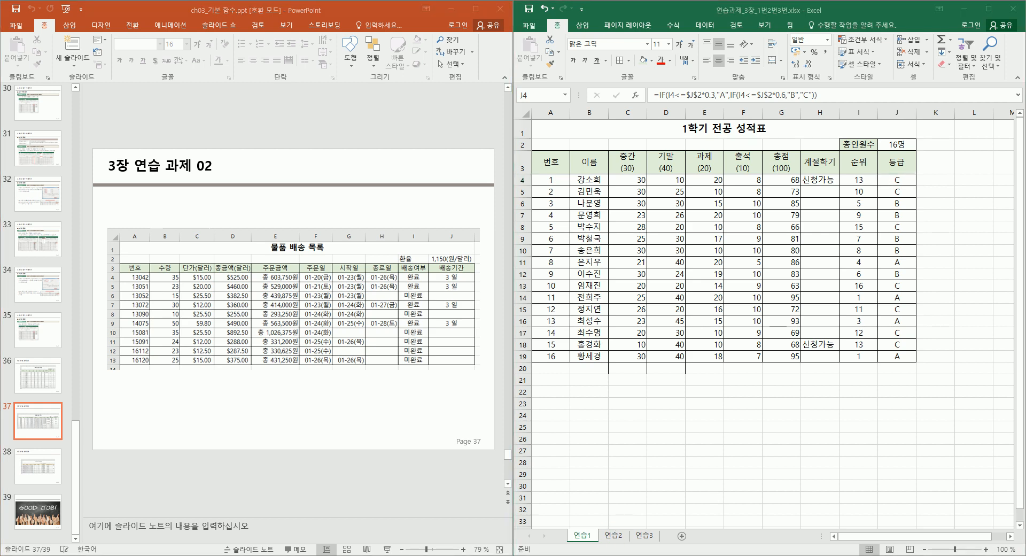
left_click(614, 536)
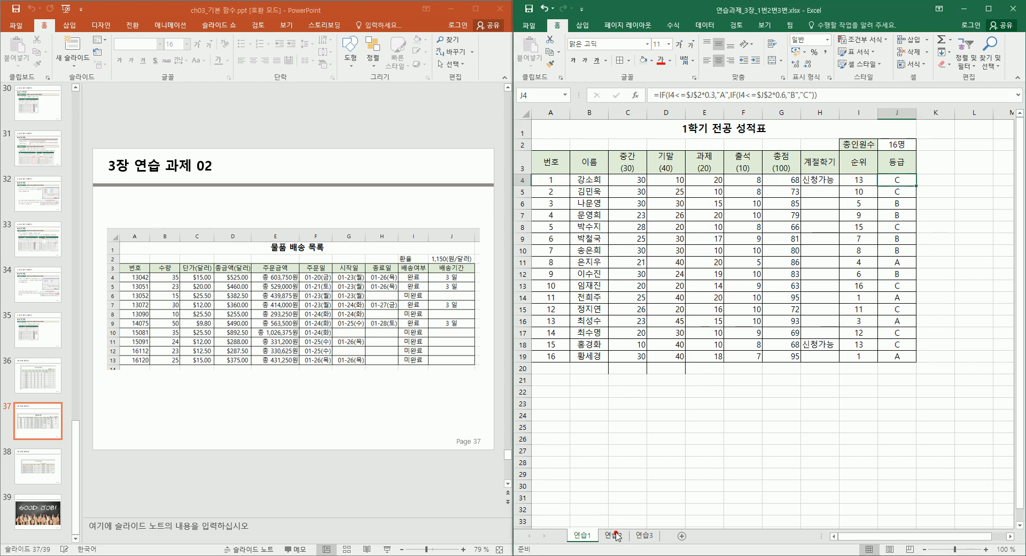
left_click(614, 536)
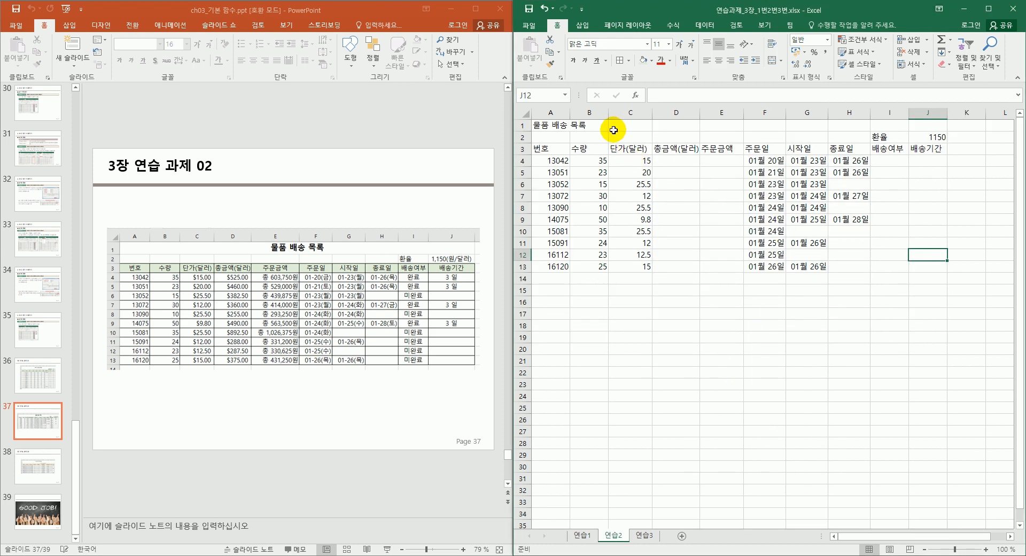
left_click_drag(596, 127, 683, 125)
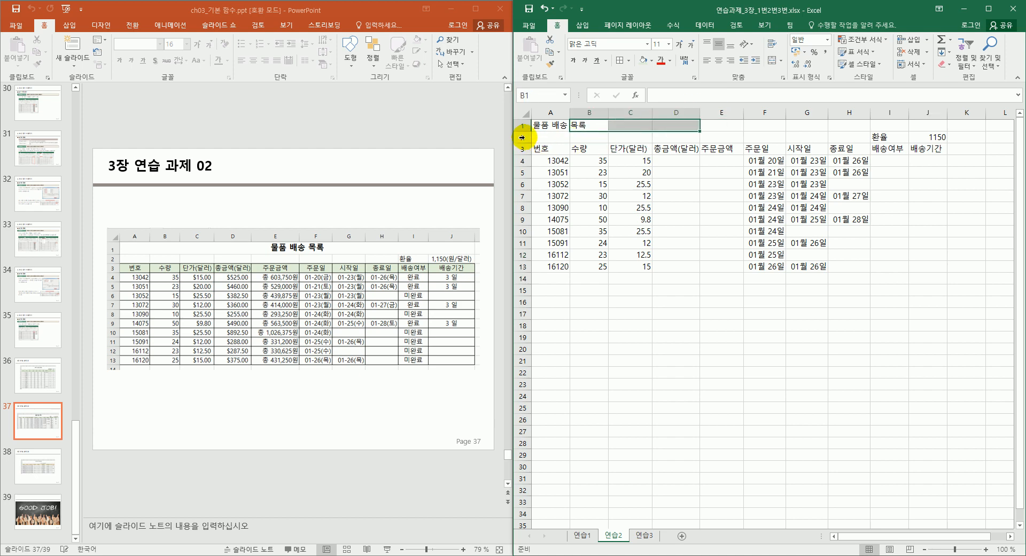
left_click_drag(553, 121, 930, 124)
left_click(771, 60)
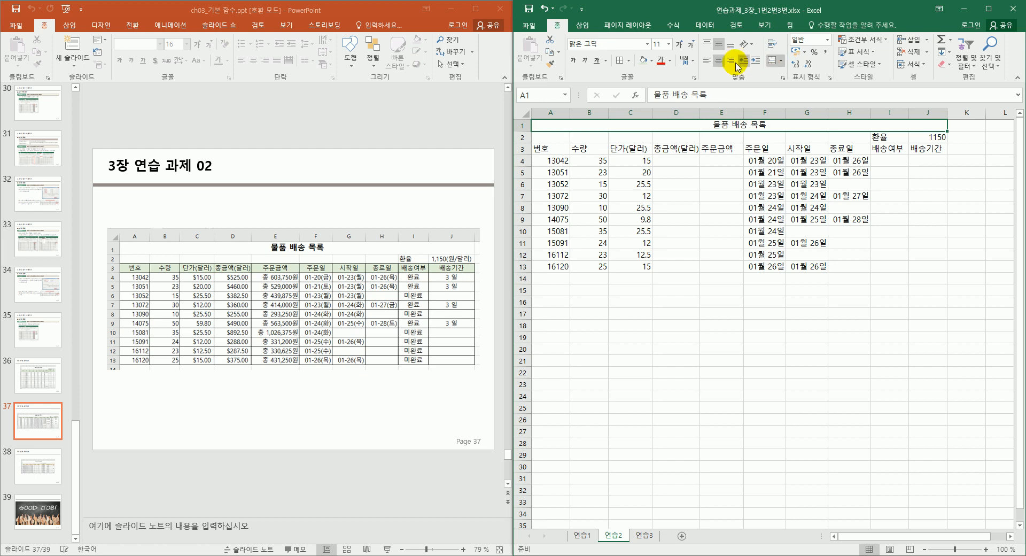
Make the title bold at font size 14.
left_click(677, 44)
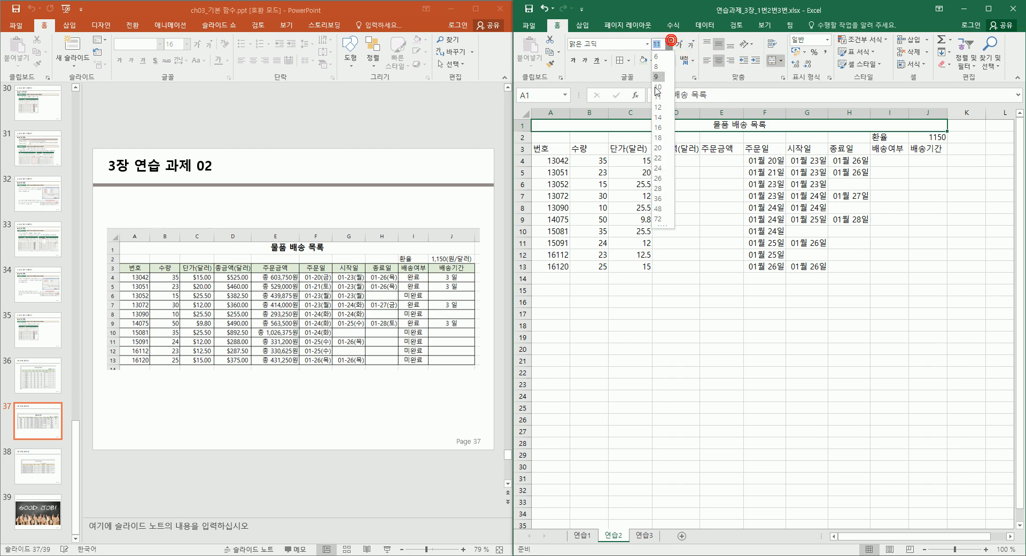
left_click(660, 115)
left_click(668, 114)
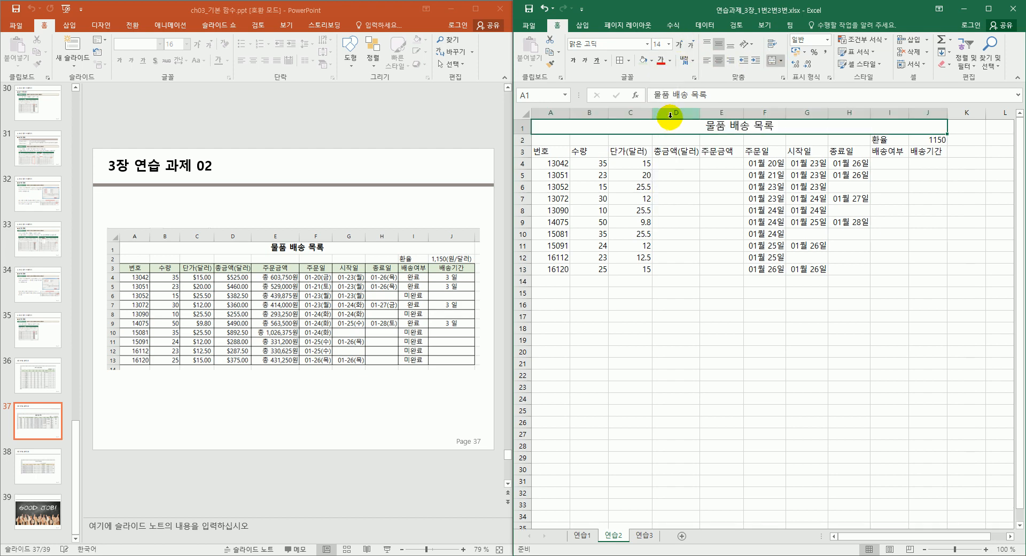
key("ctrl+b")
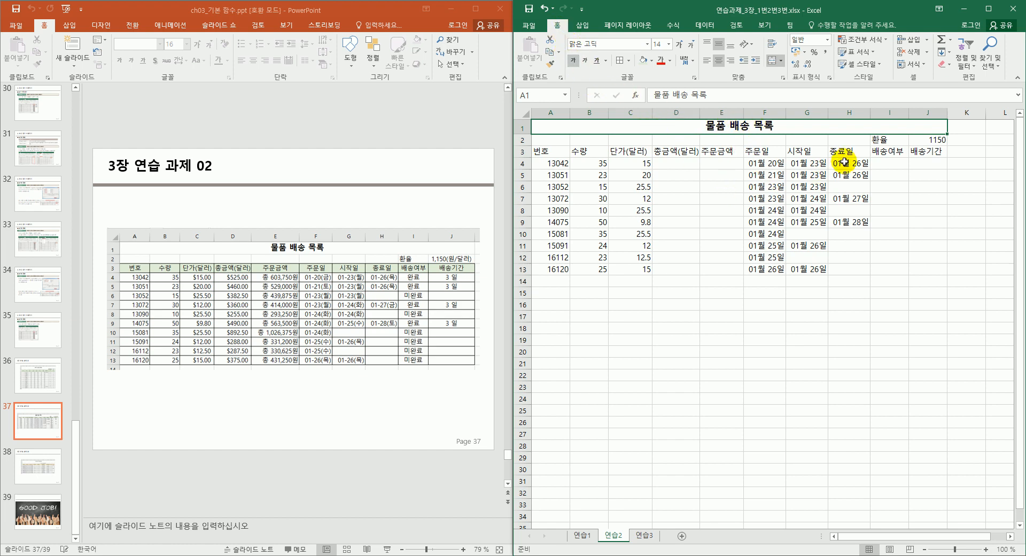
Apply All Borders to the shipping table A3:J13.
left_click(589, 186)
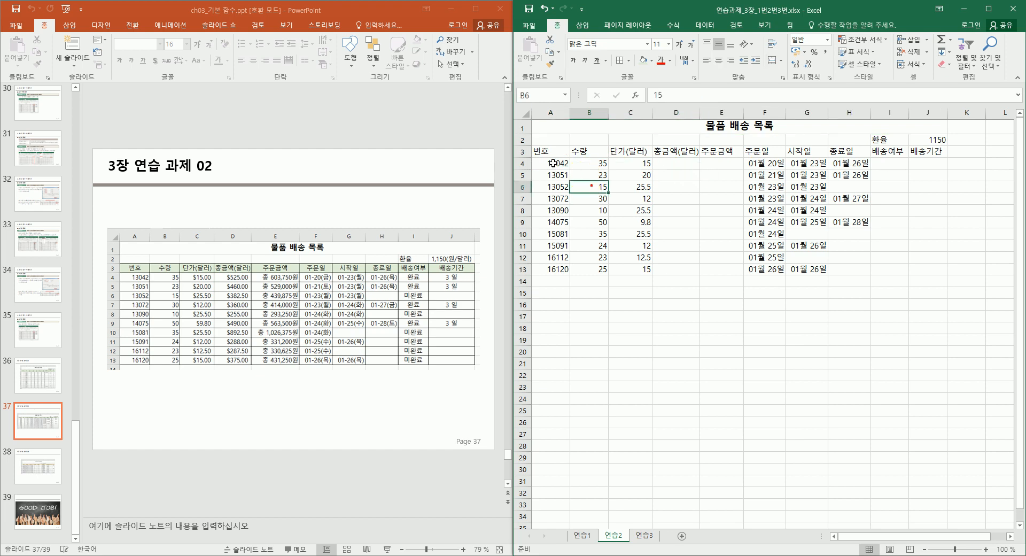
left_click_drag(549, 150, 919, 270)
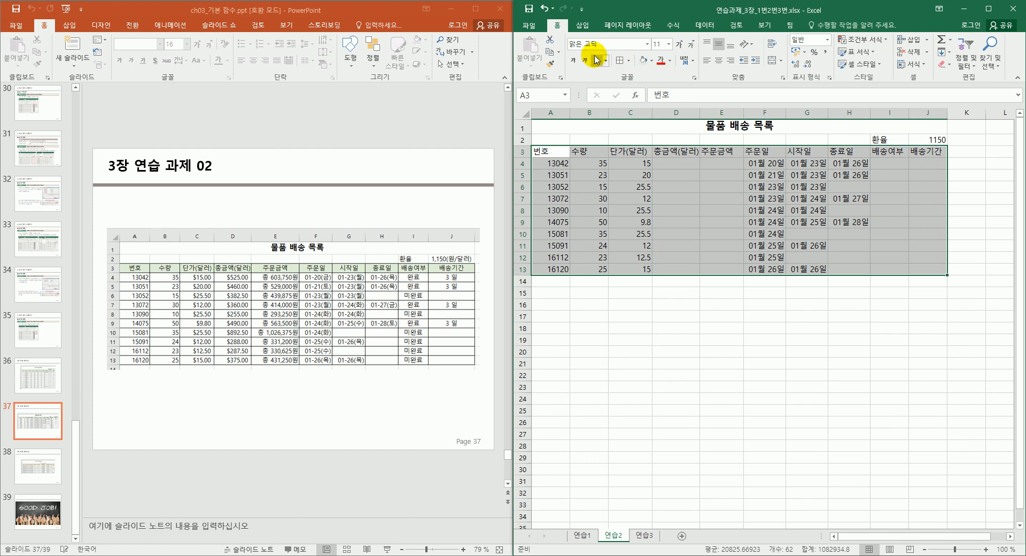
left_click(619, 62)
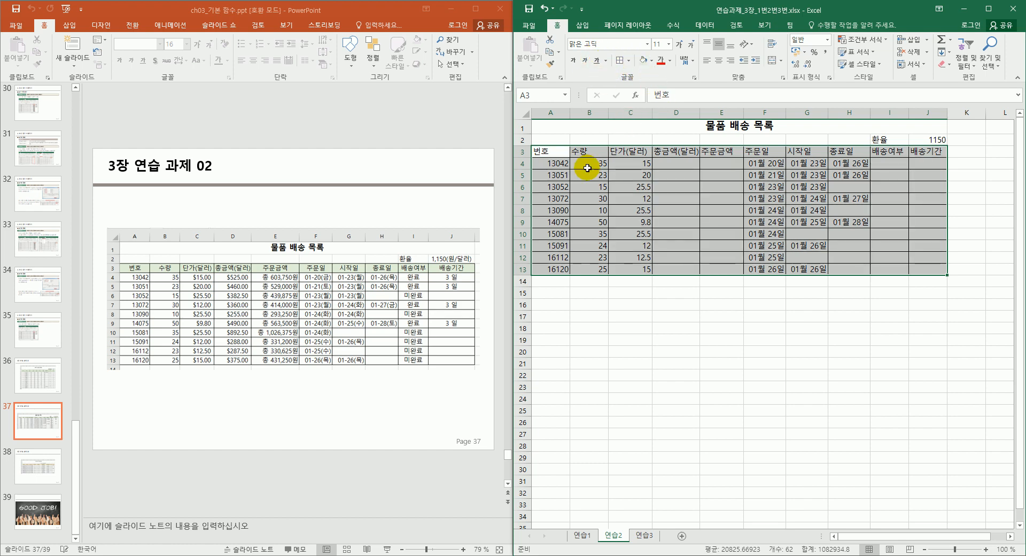
left_click(559, 163)
Center the header row A3:J3 labels and give them a gray fill.
left_click_drag(556, 151, 913, 151)
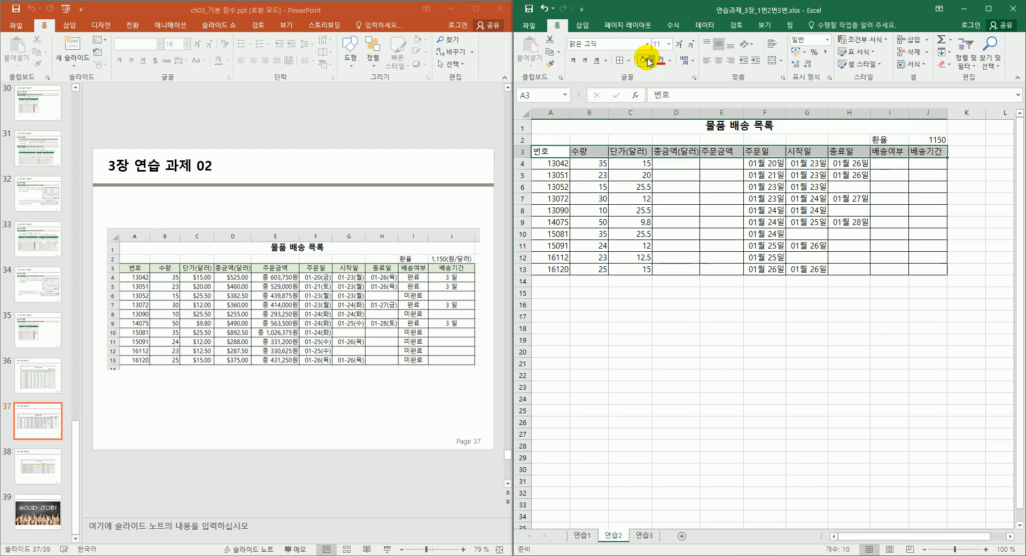
left_click(717, 62)
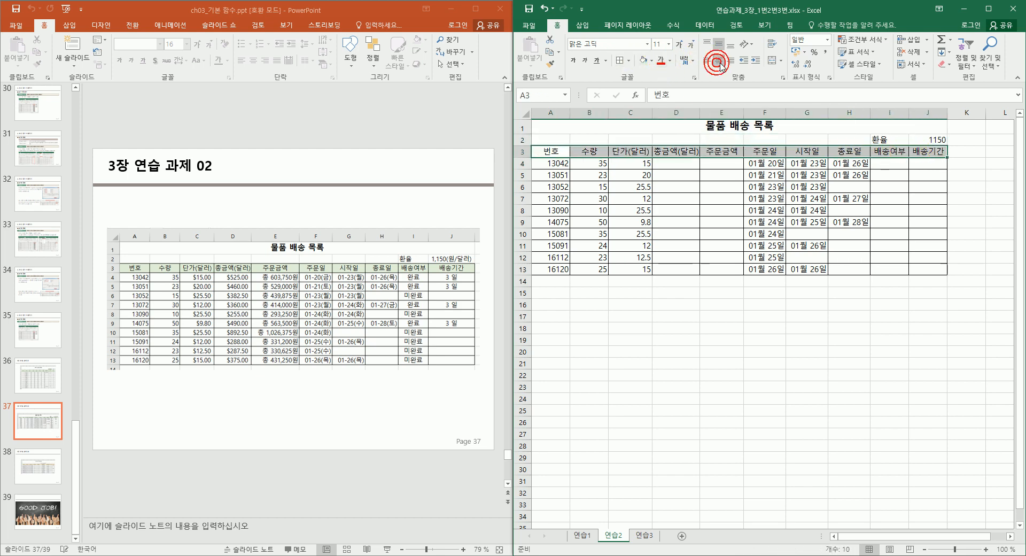
left_click(644, 61)
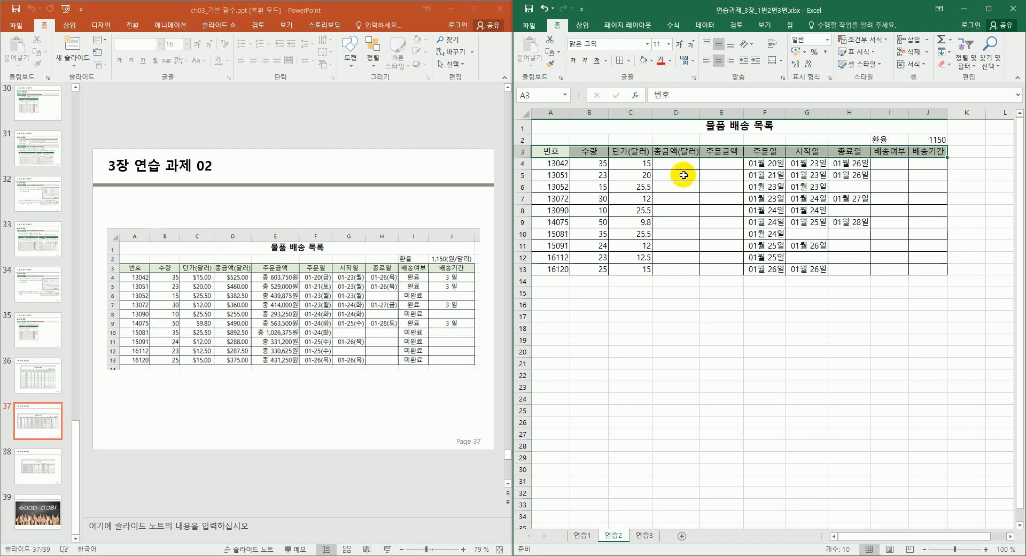
left_click(807, 281)
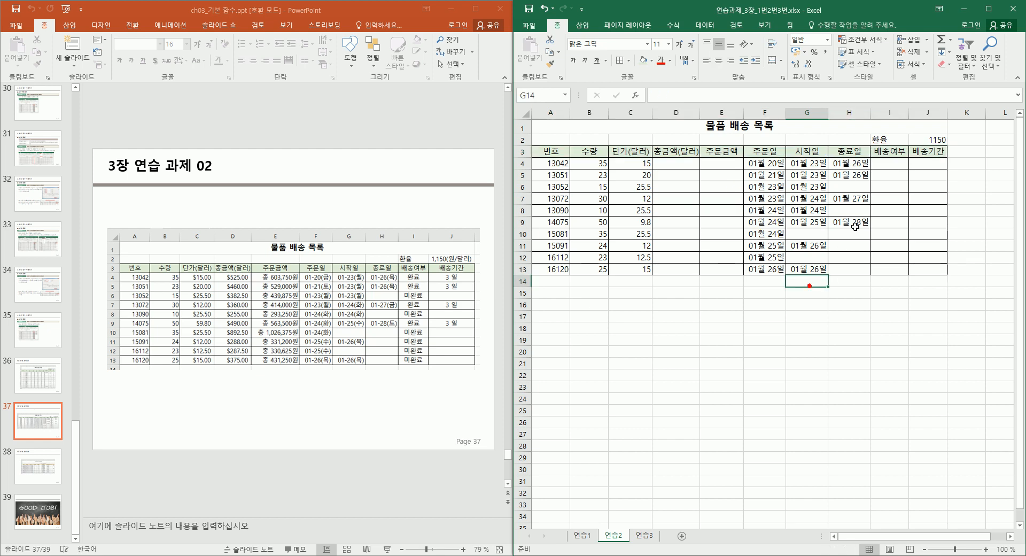
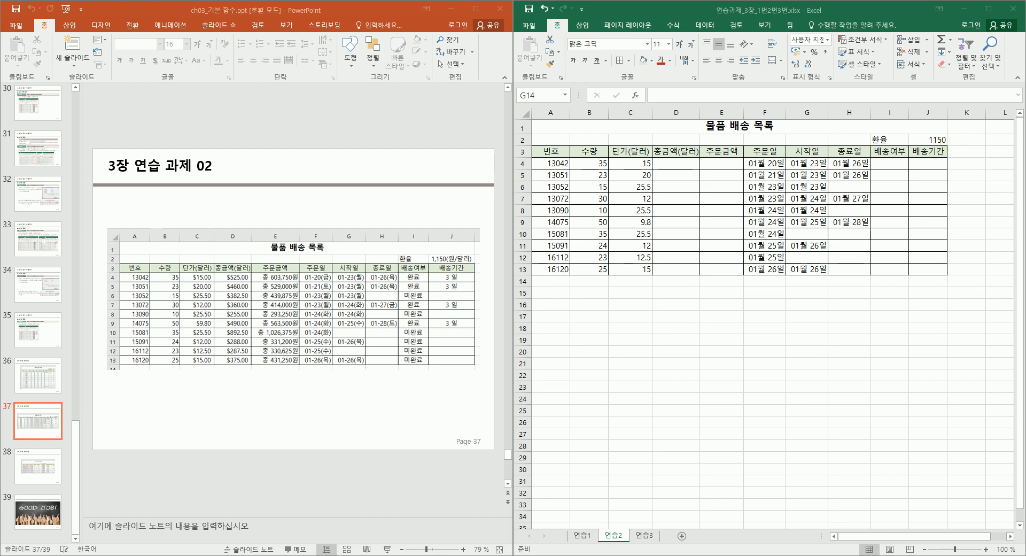
Begin a custom #,##0 format code for J2, then cancel the attempt.
left_click(935, 140)
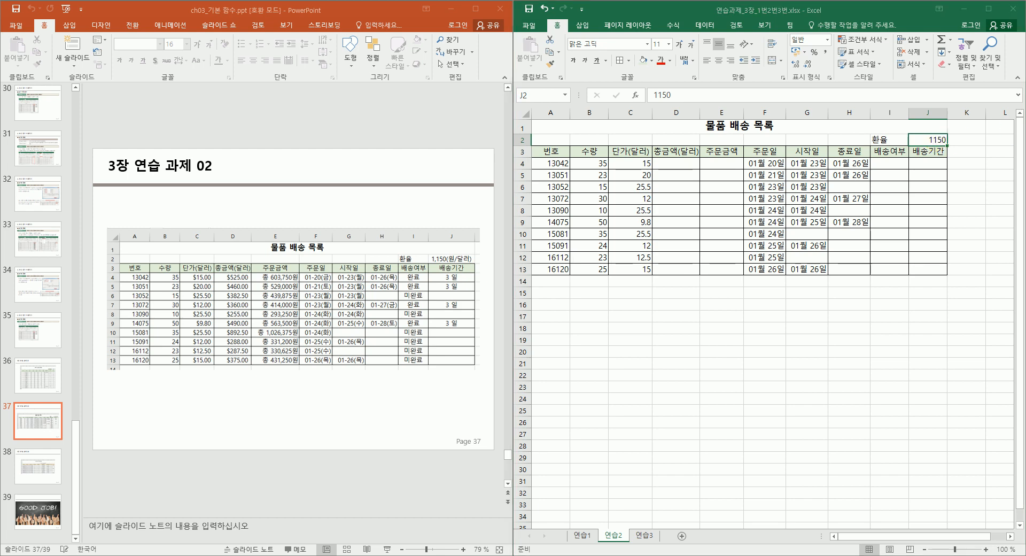
left_click(930, 140)
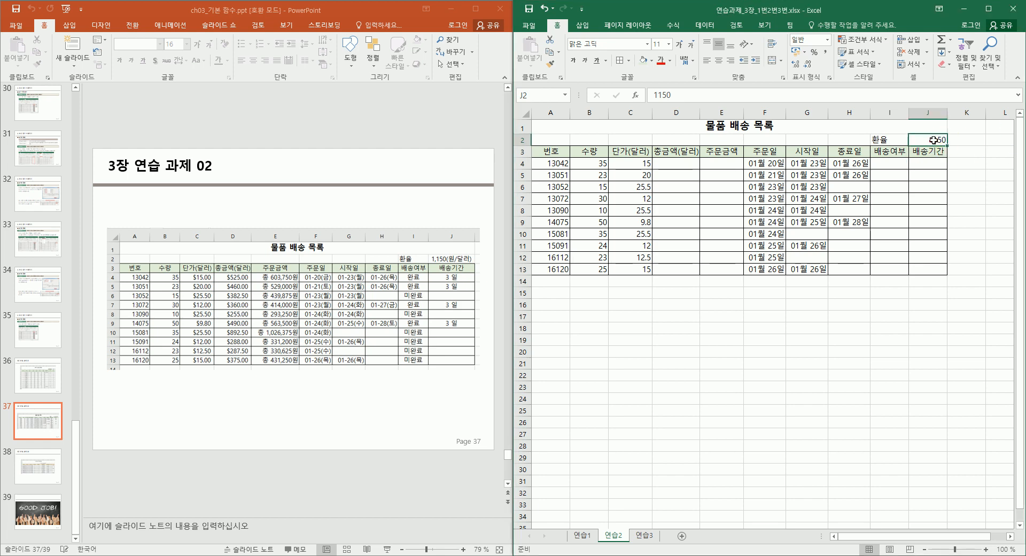
left_click(829, 77)
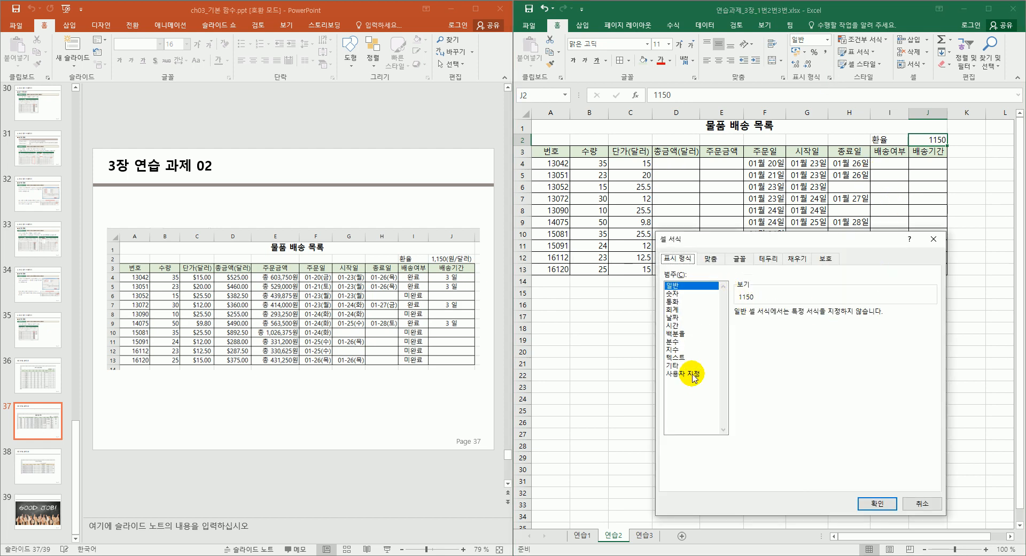
left_click(692, 374)
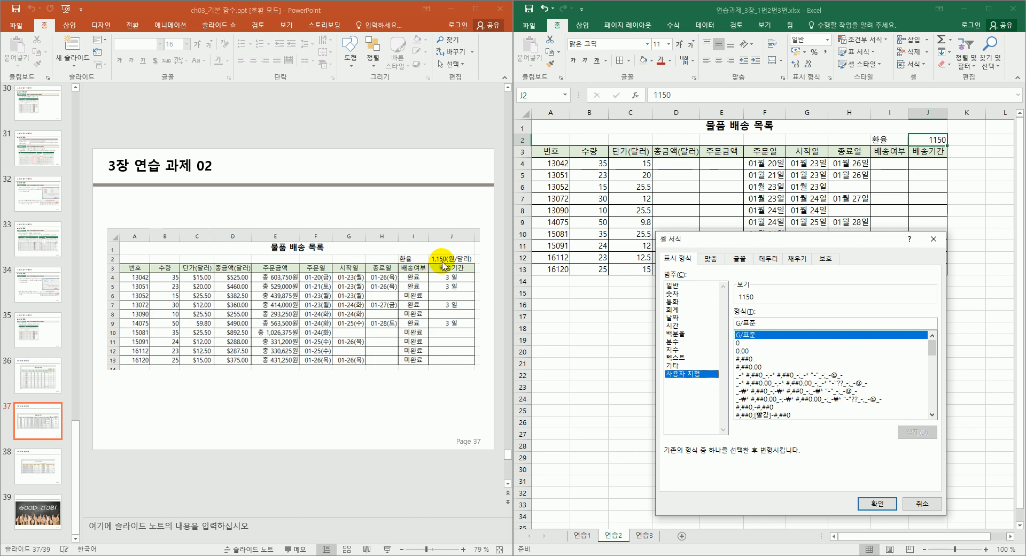
left_click(752, 360)
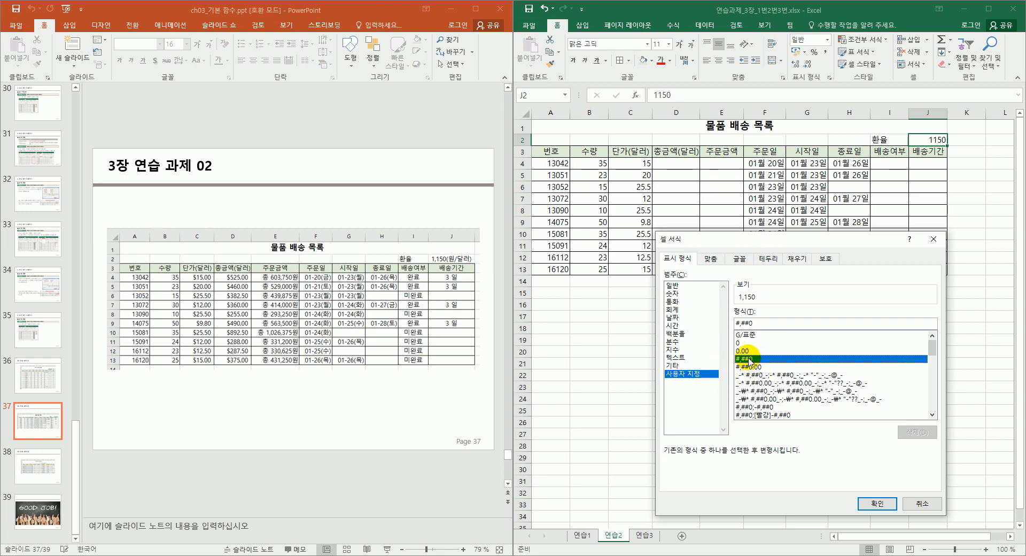
left_click(775, 321)
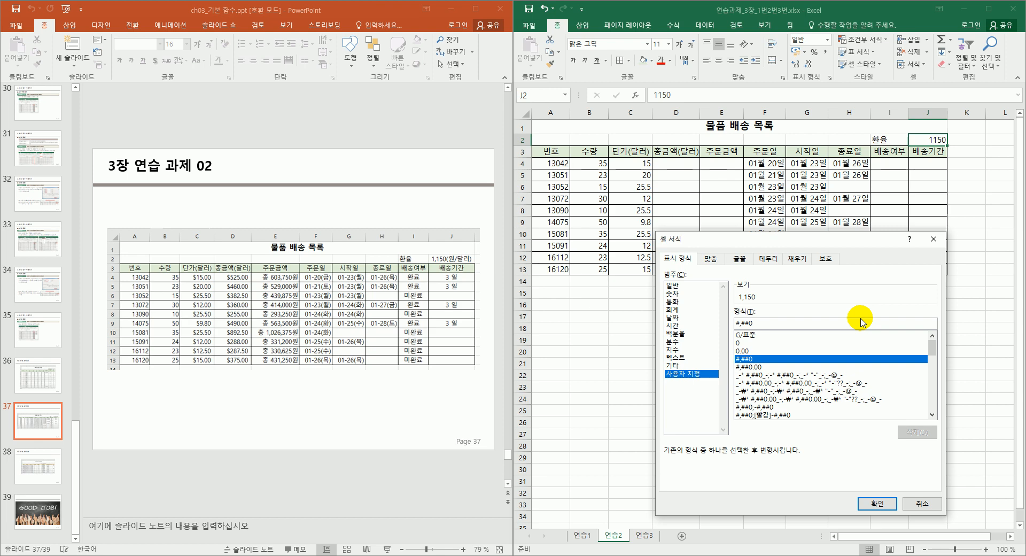
type("(")
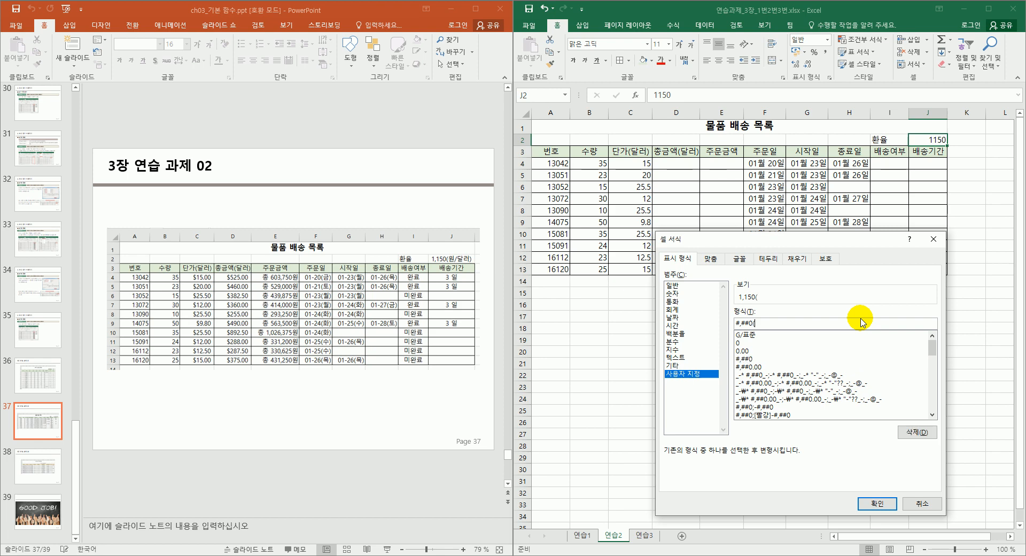
key("BackSpace")
type("\"")
key("Escape")
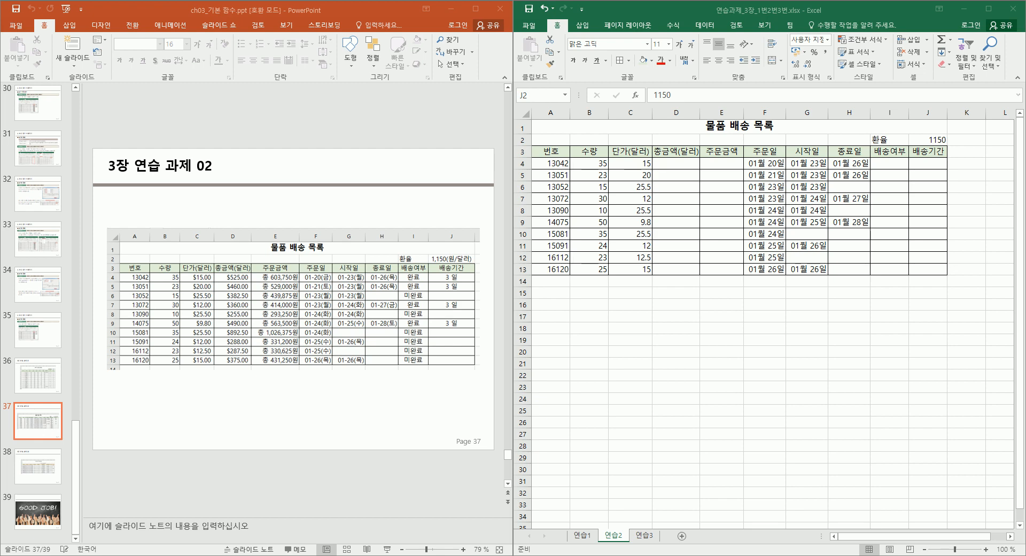
Apply the custom format #,##0"(원/달러)" to J2 so it shows 1,150(원/달러).
left_click(936, 140)
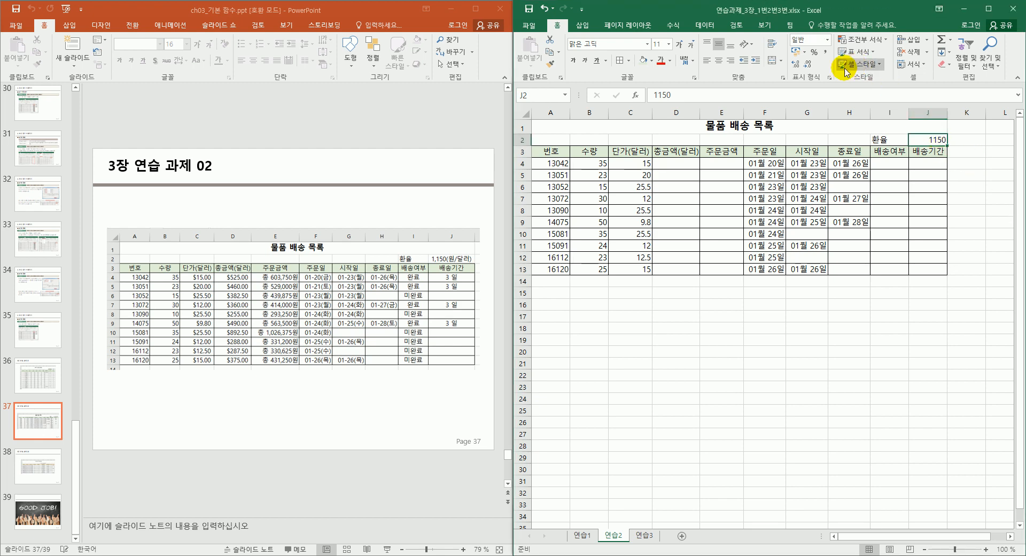
key("ctrl+1")
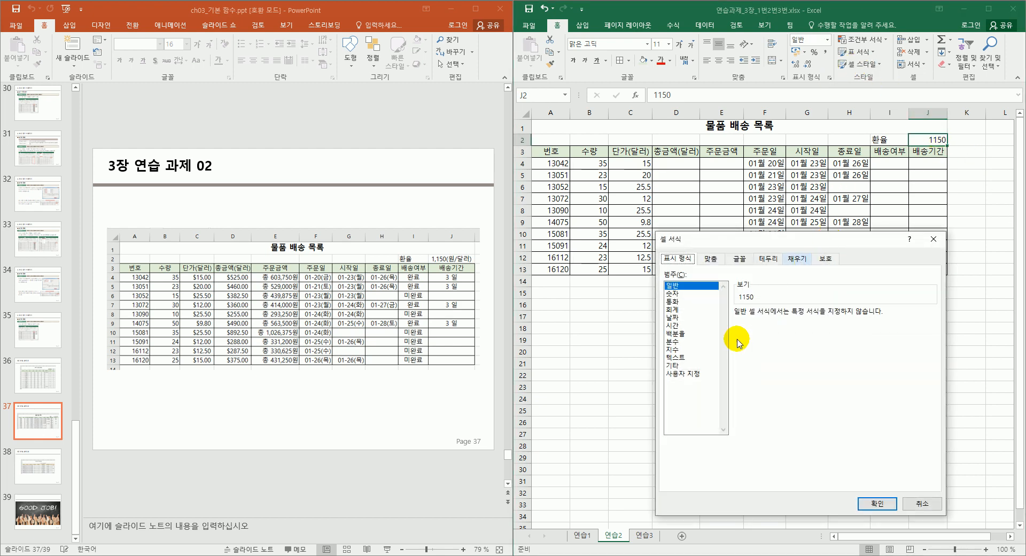
left_click(678, 374)
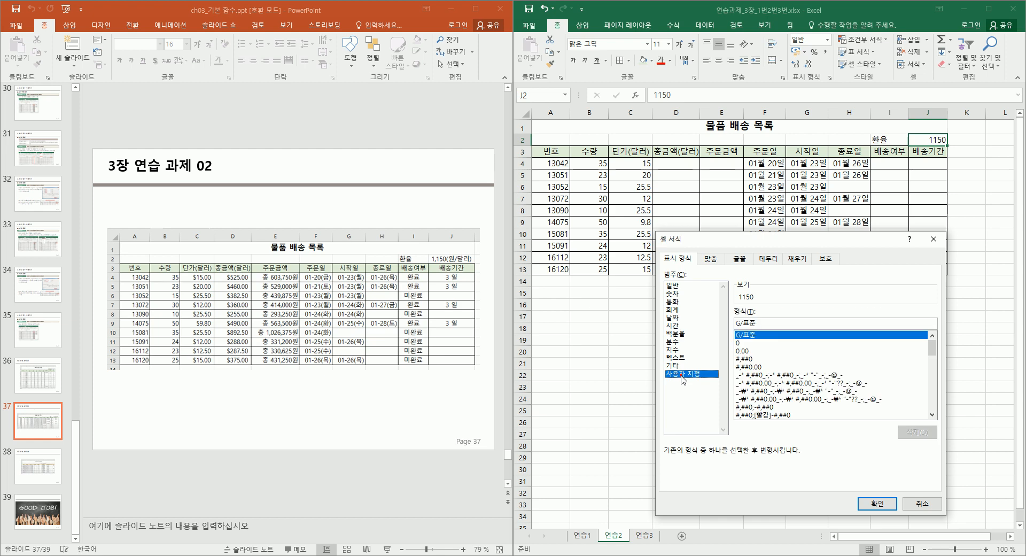
left_click(751, 359)
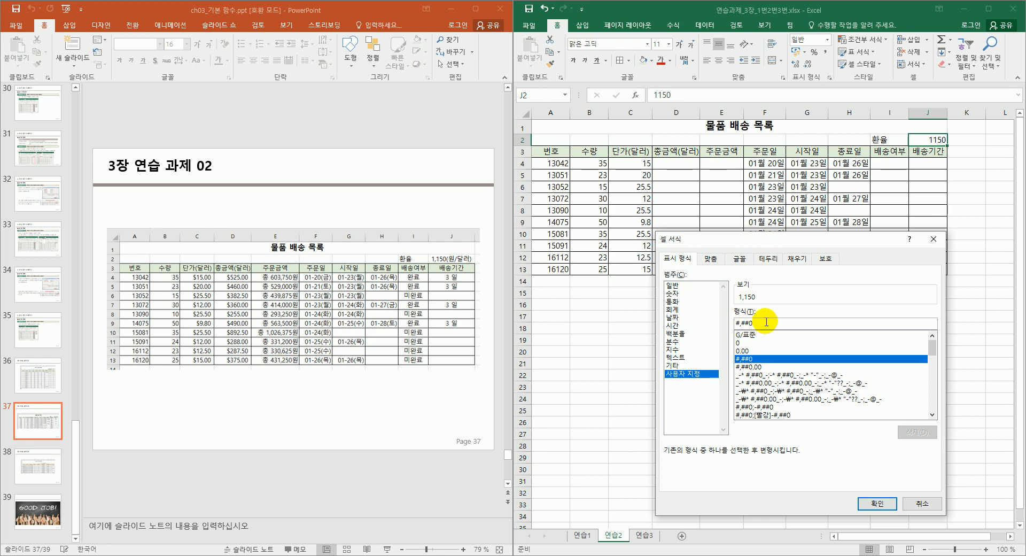
type("\"\"")
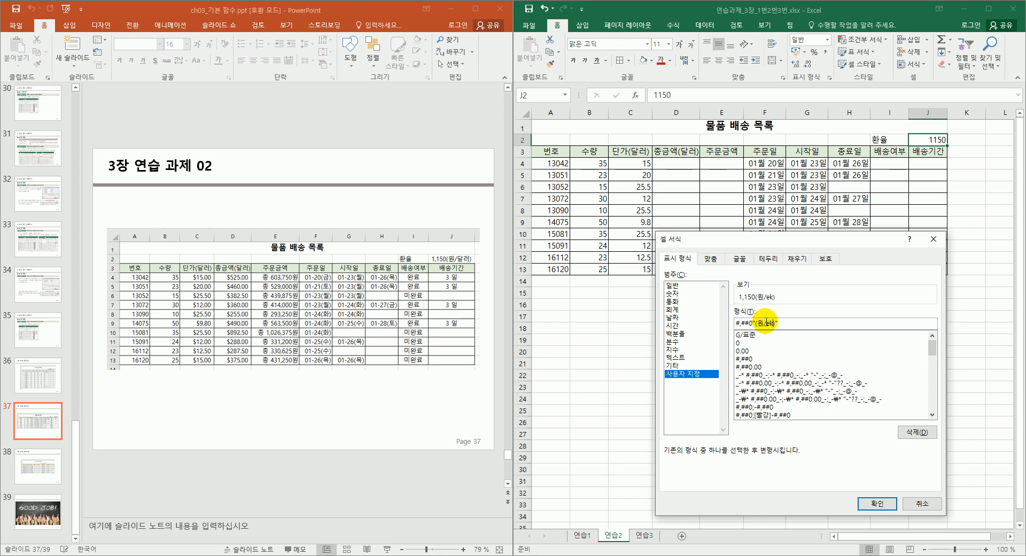
type("러")
left_click(785, 323)
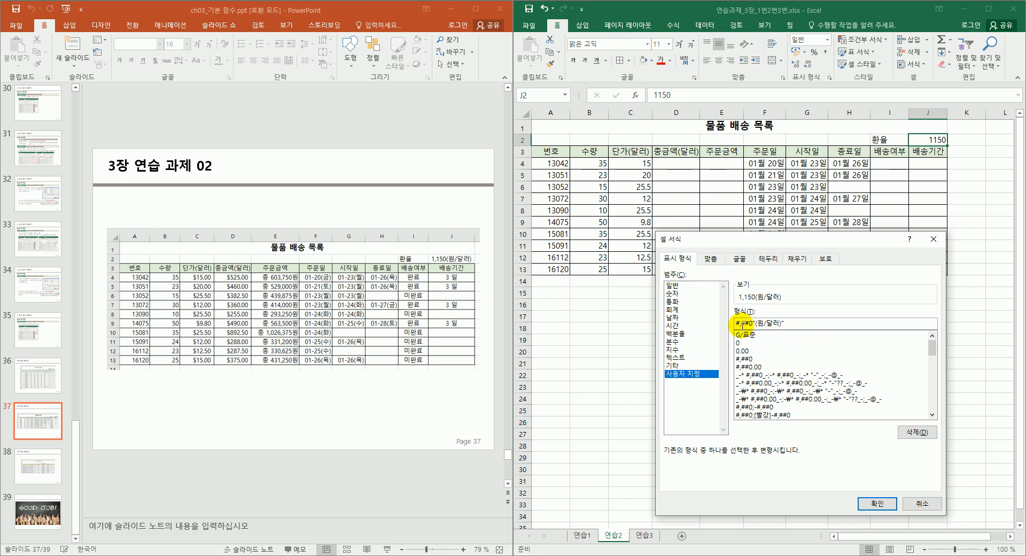
left_click_drag(747, 322, 743, 324)
left_click(750, 323)
left_click(750, 323)
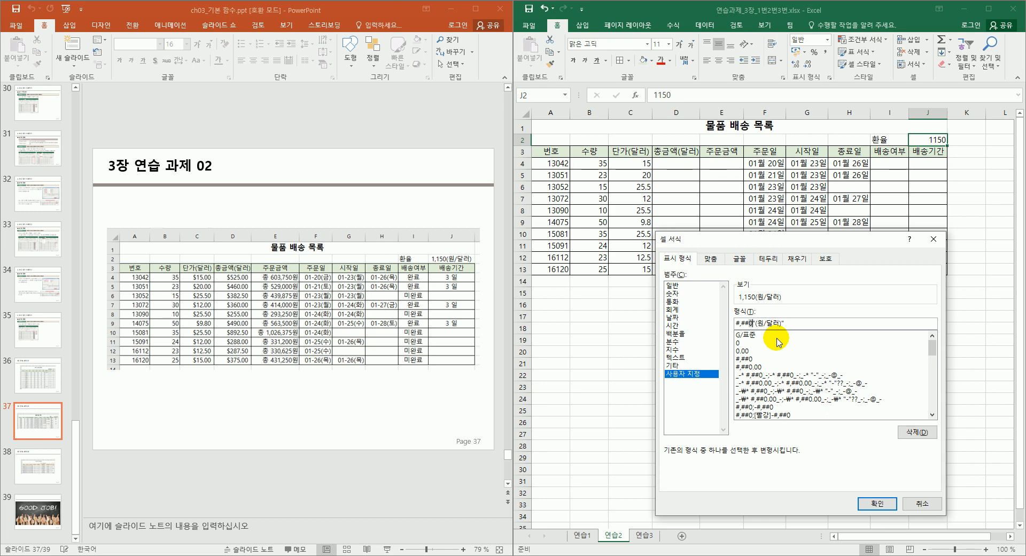
left_click(872, 508)
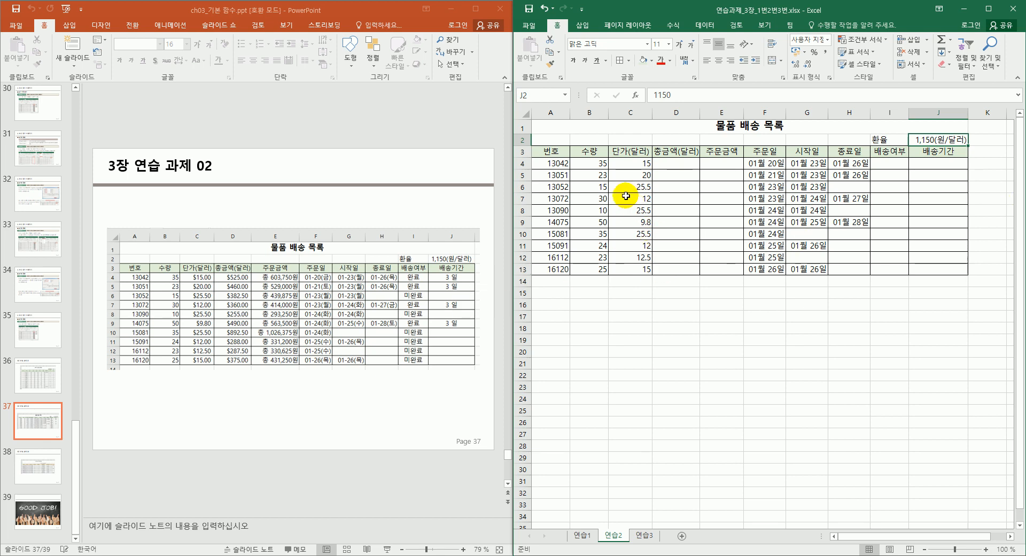
left_click(602, 163)
Format the unit prices C4:C13 as currency with two decimals, like ₩15.00.
left_click(638, 164)
left_click_drag(639, 177, 622, 269)
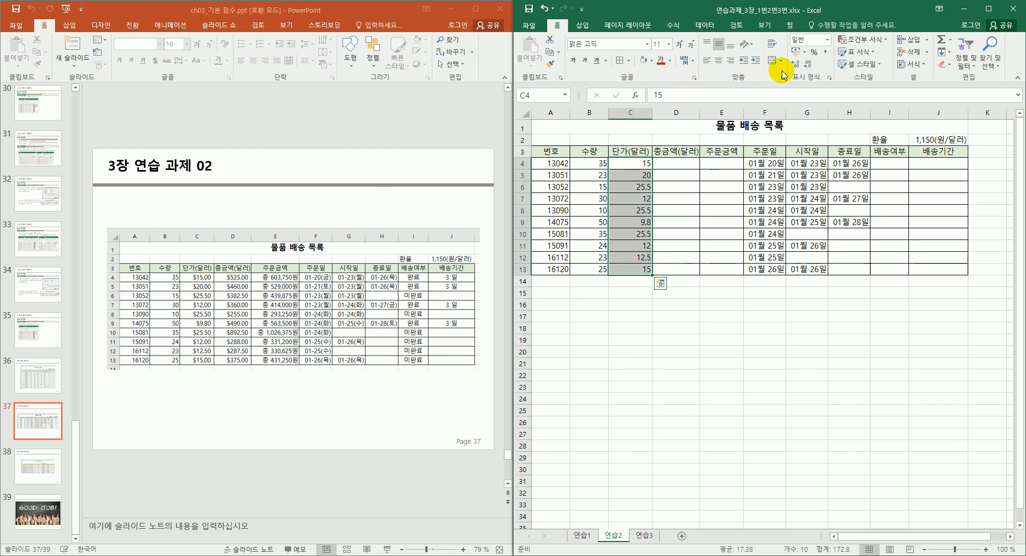
left_click(827, 39)
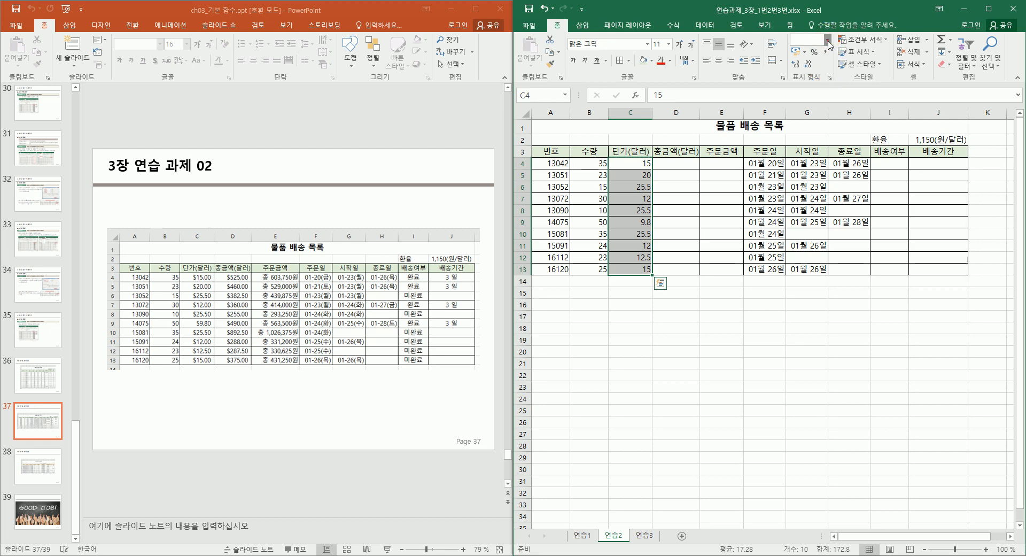
left_click(828, 43)
left_click(827, 41)
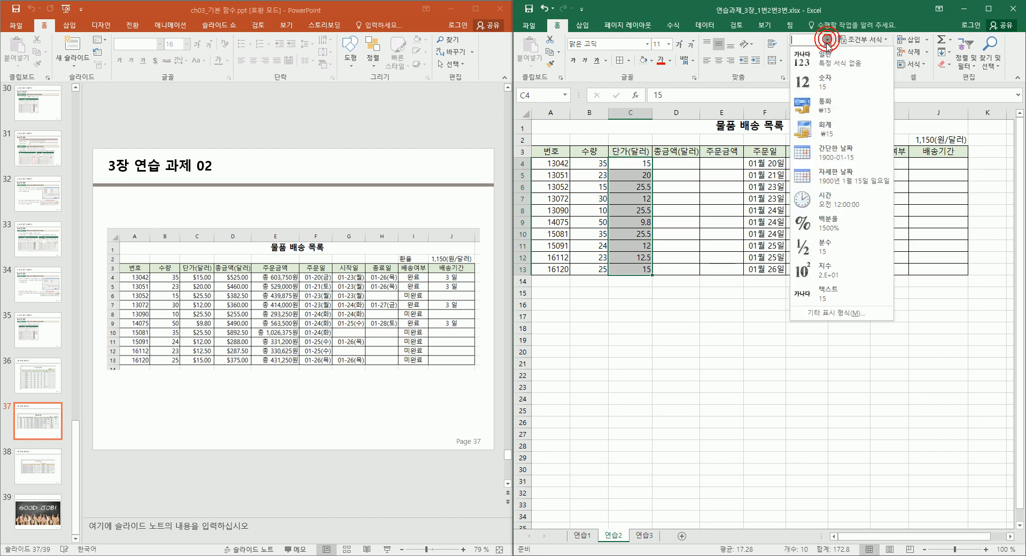
left_click(836, 134)
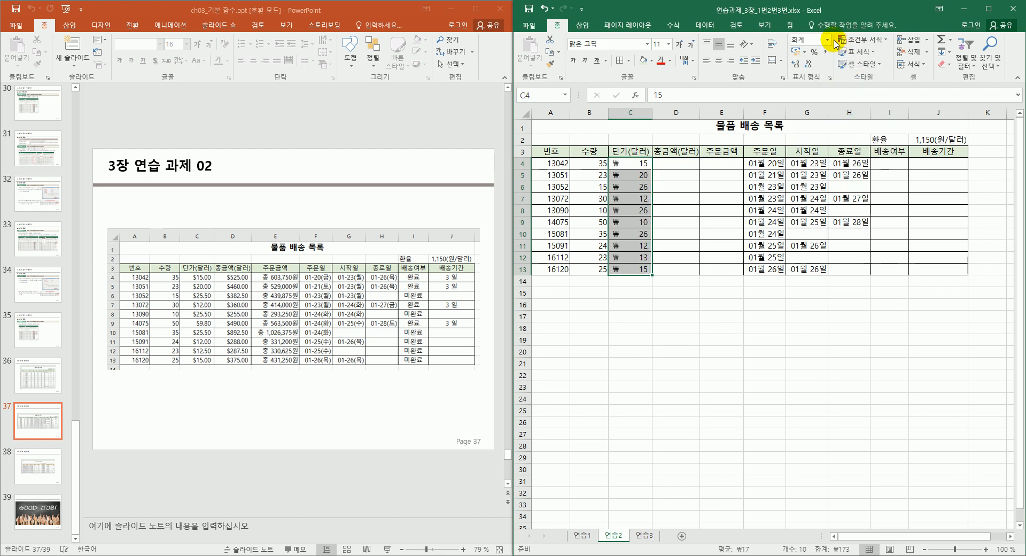
left_click(827, 40)
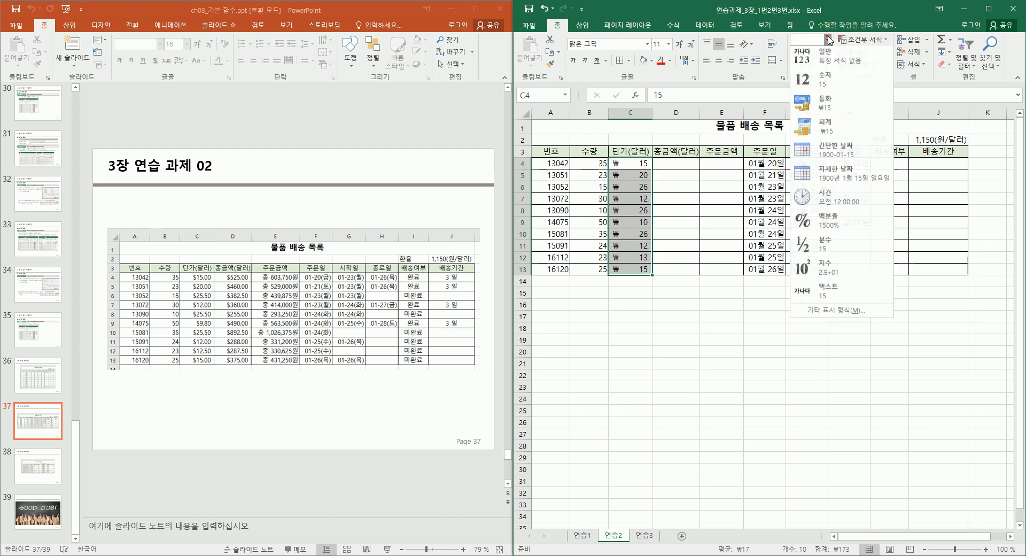
left_click(827, 114)
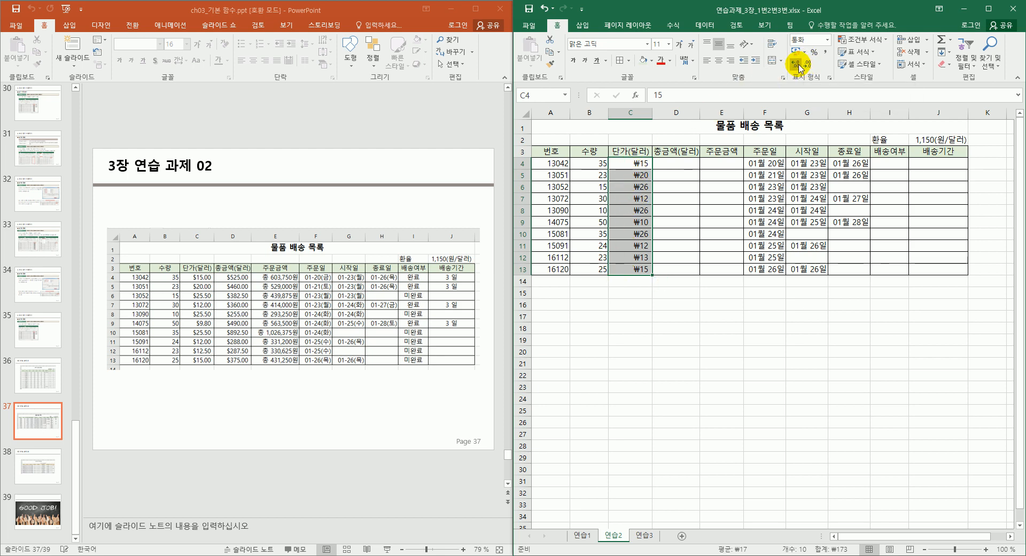
left_click(798, 65)
left_click(798, 65)
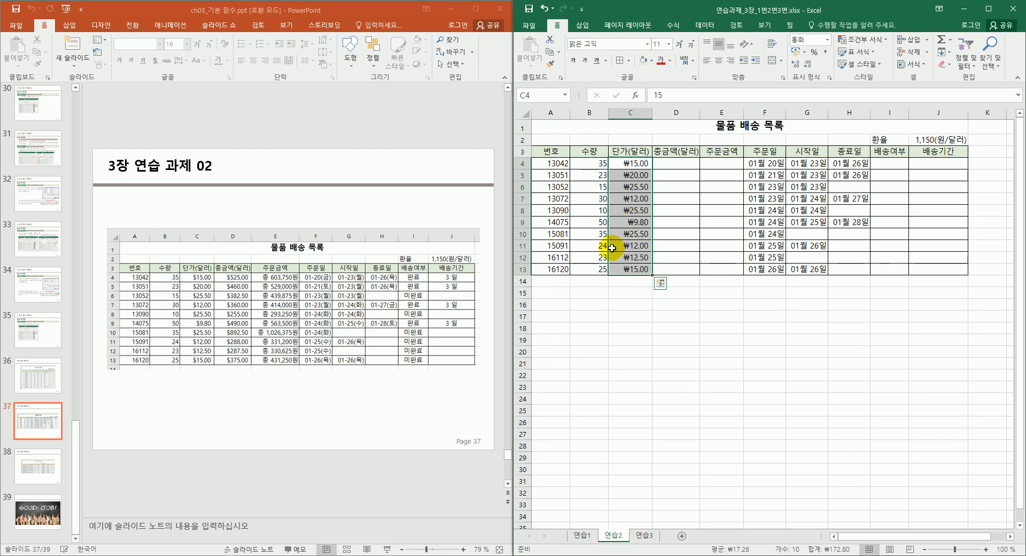
Enter =B4*C4 in D4 and fill it down through D13.
left_click(687, 162)
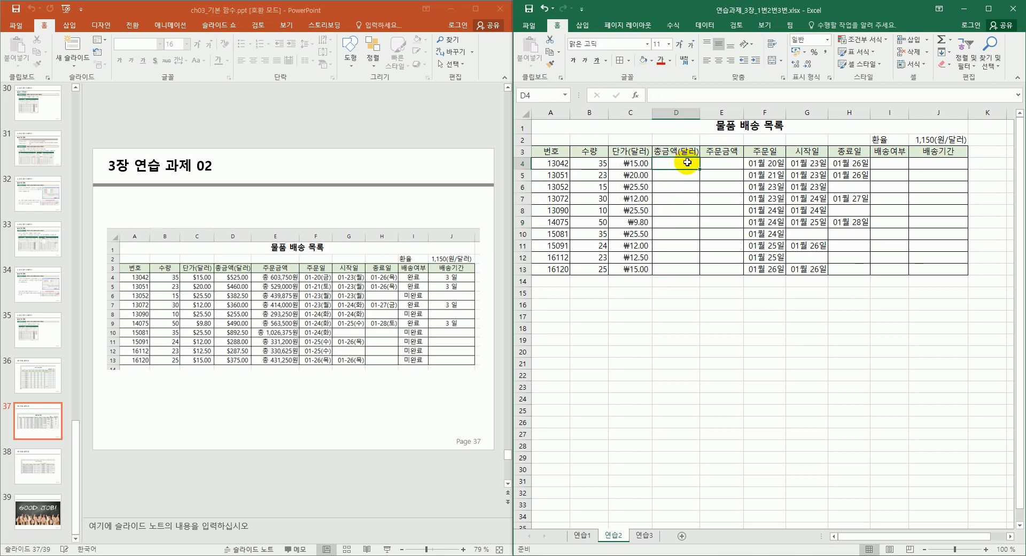
type("=")
left_click(595, 163)
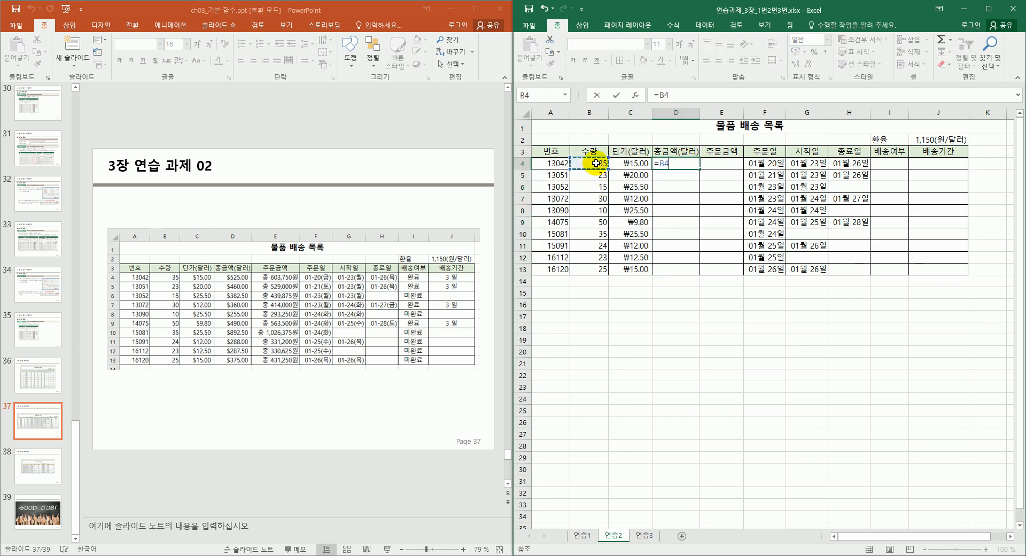
type("*")
left_click(634, 164)
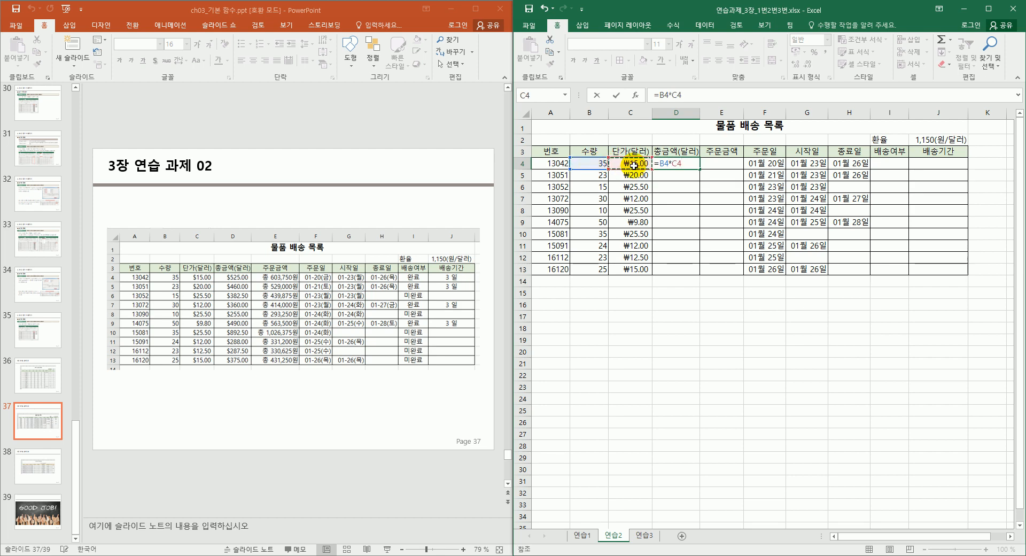
key("Return")
left_click(685, 165)
left_click_drag(700, 170, 684, 270)
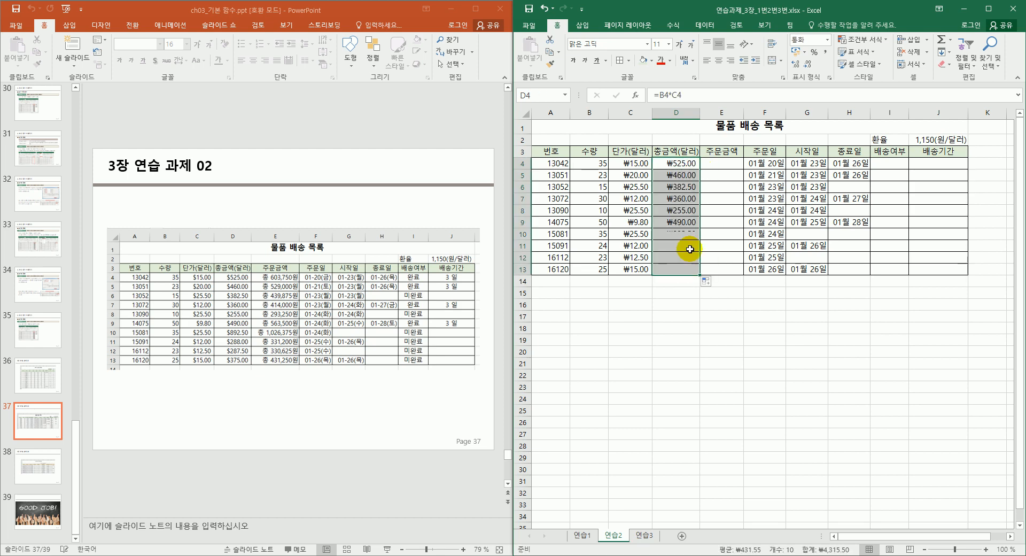
Format totals D4:D13 as currency with two decimals and begin editing D4's formula.
left_click(693, 162)
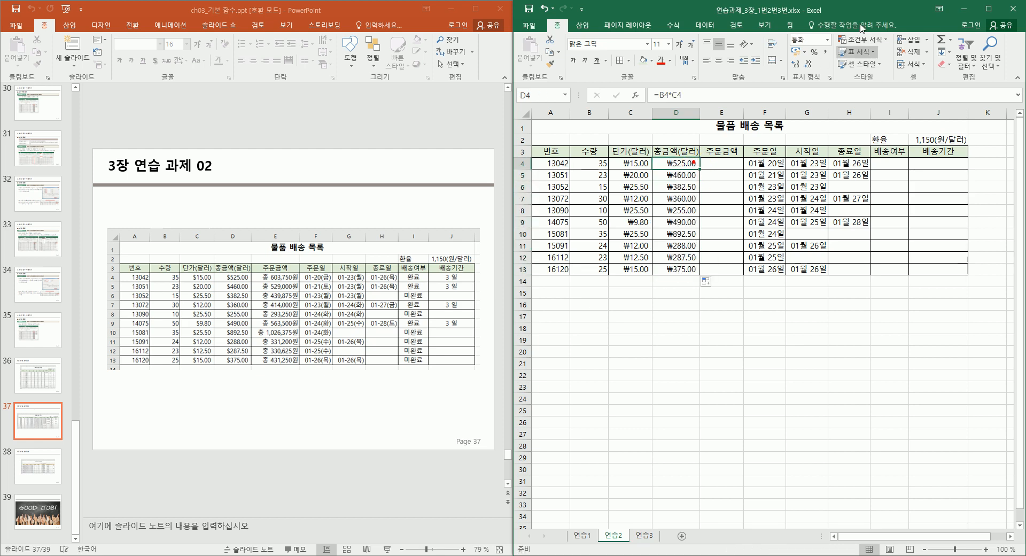
left_click(827, 40)
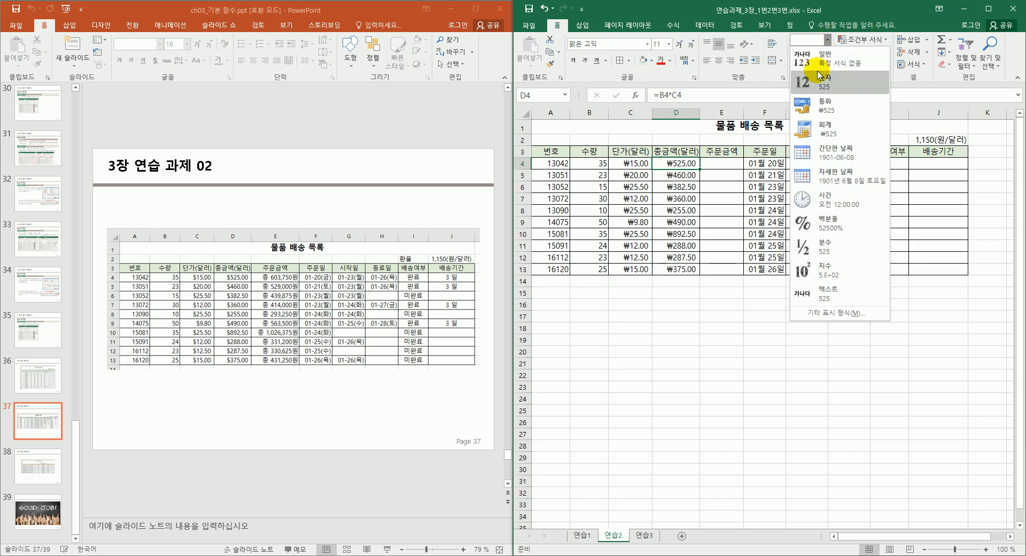
left_click(823, 58)
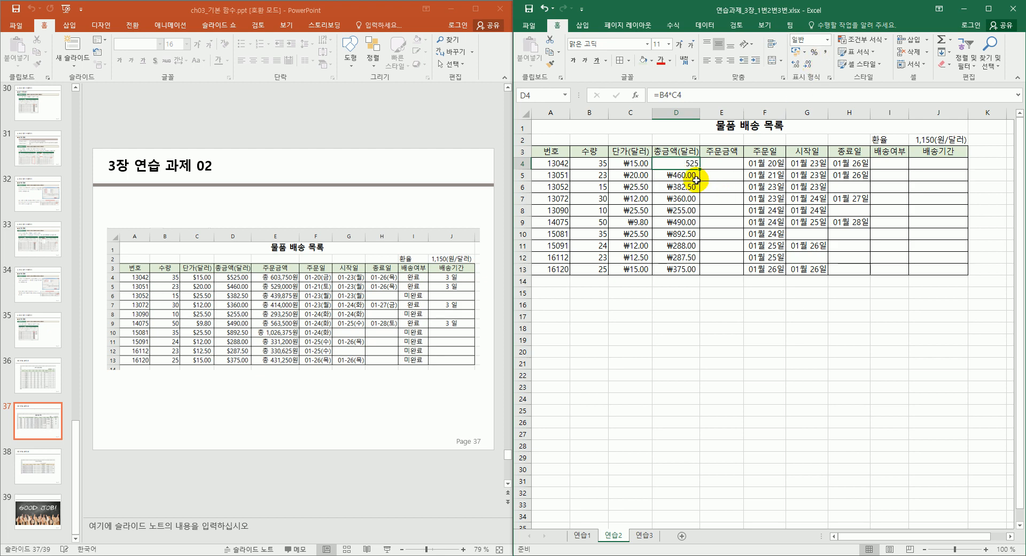
left_click_drag(699, 168, 697, 273)
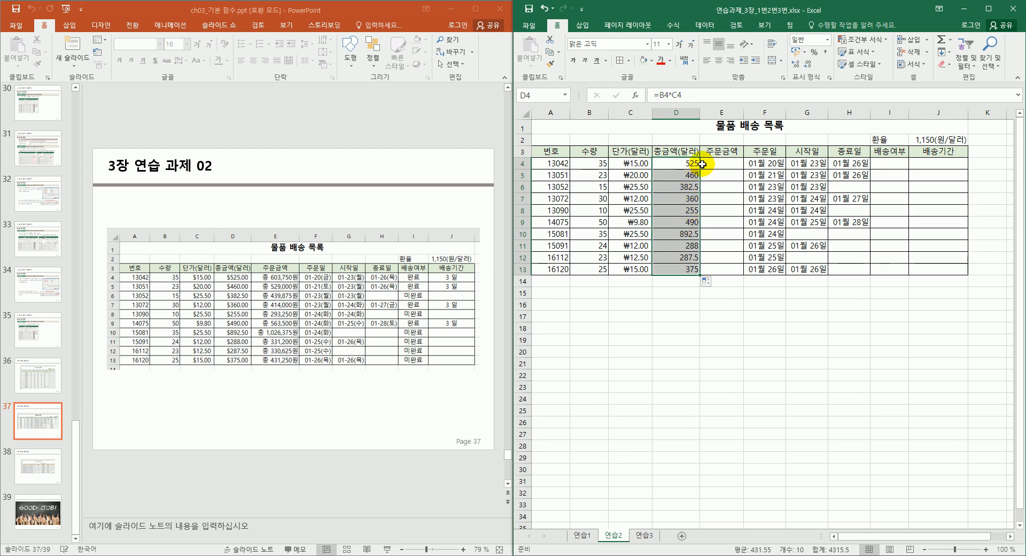
left_click(828, 43)
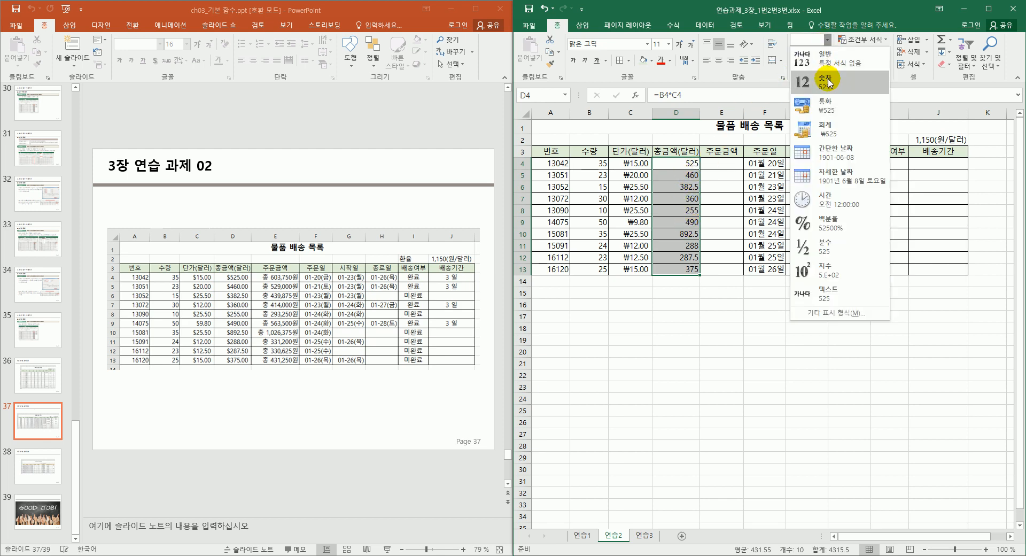
left_click(828, 101)
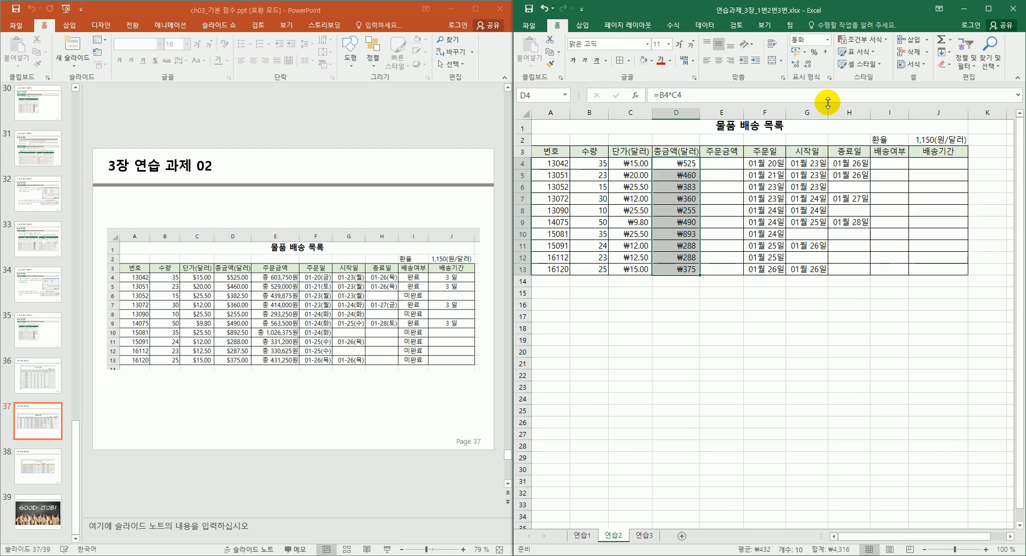
left_click(796, 64)
left_click(797, 64)
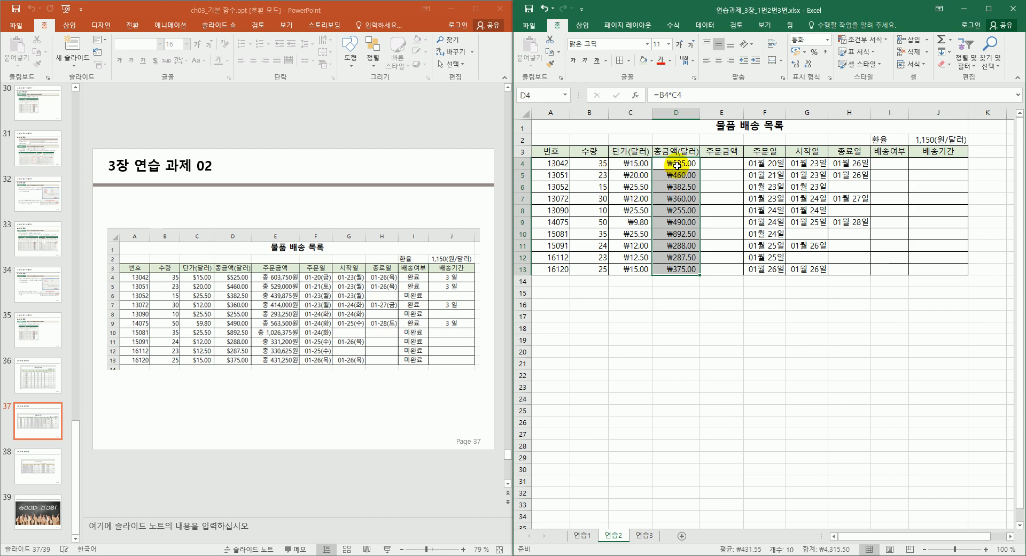
left_click(672, 167)
left_click(662, 97)
double_click(663, 95)
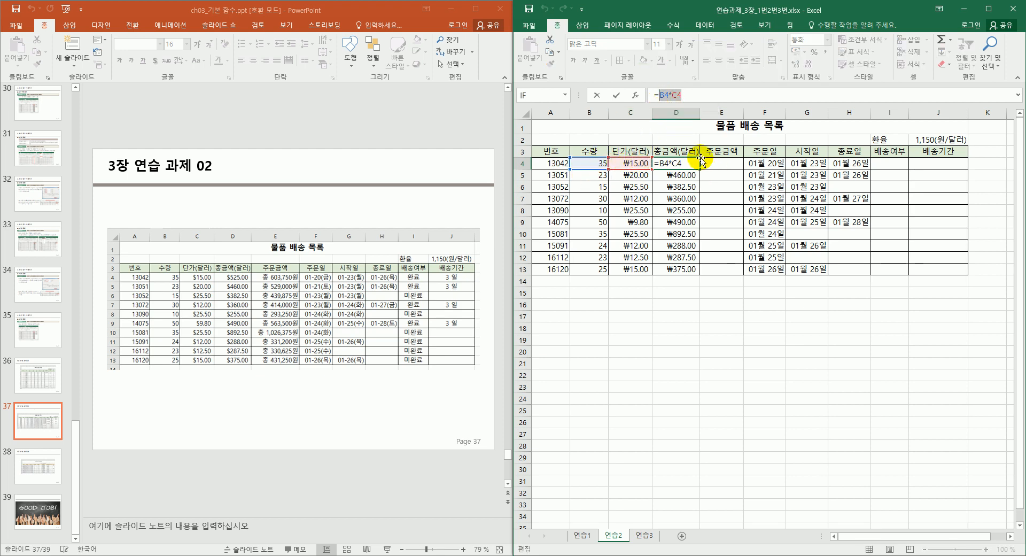
Replace D4's formula with =PRODUCT(B4,C4) using the Insert Function dialog.
key("BackSpace")
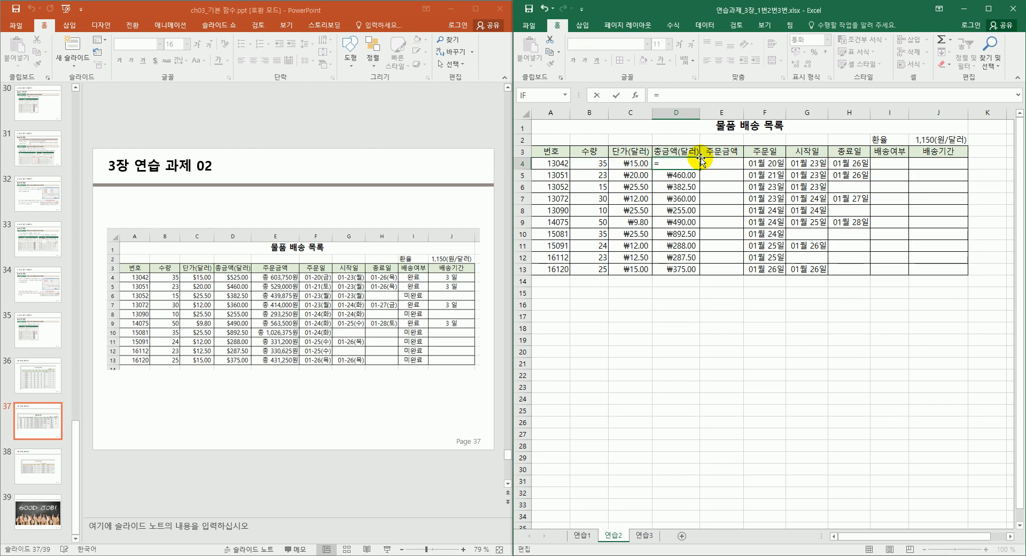
key("shift+F3")
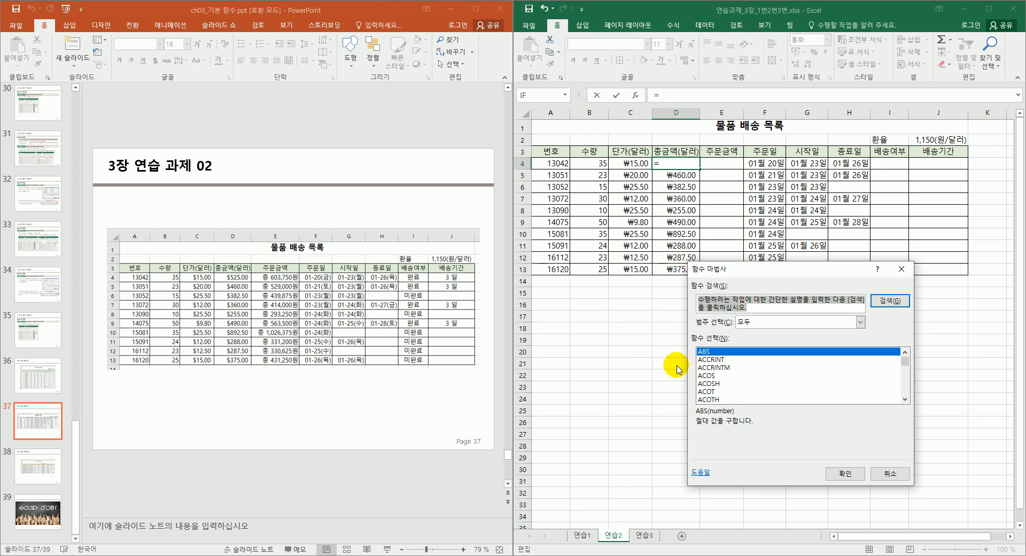
left_click(729, 368)
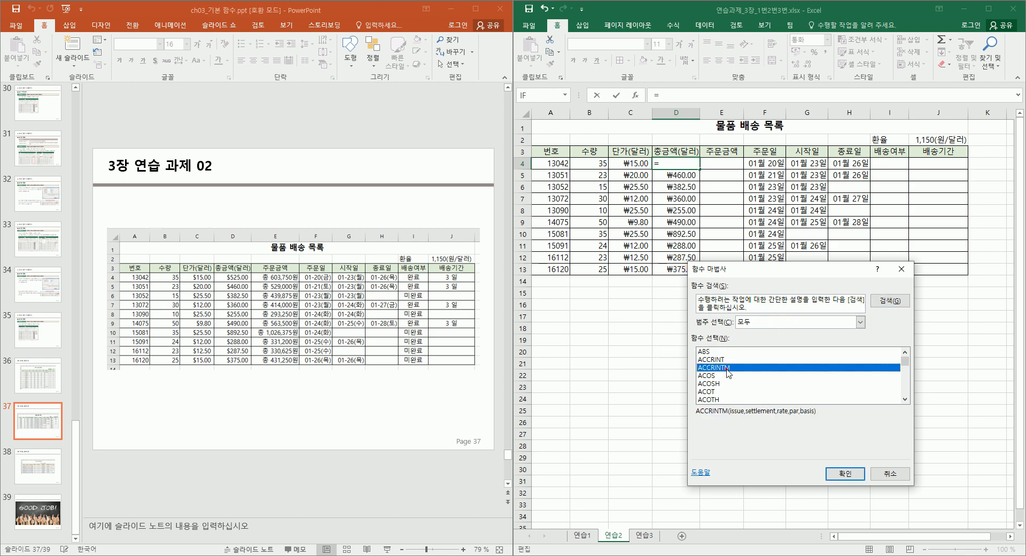
key("p")
key("r")
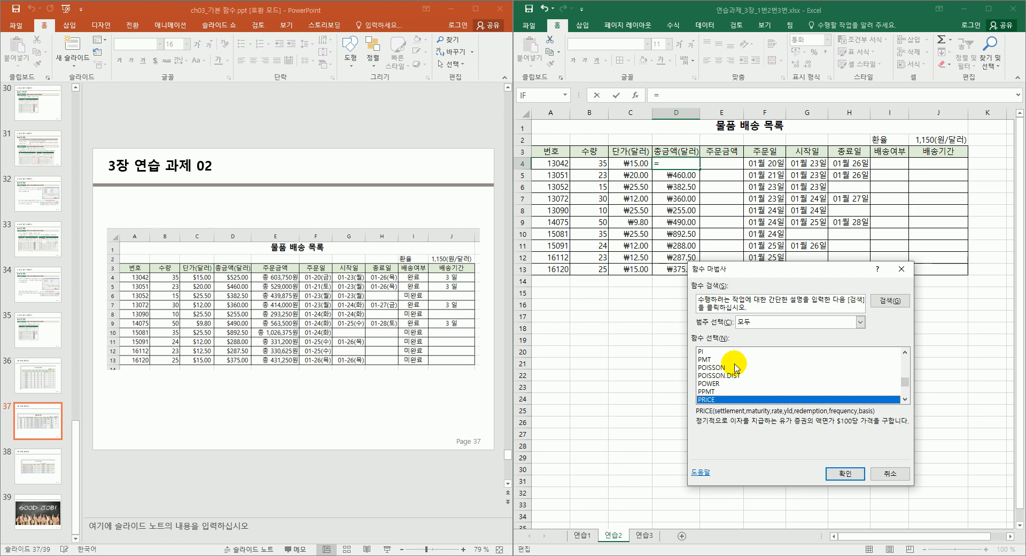
scroll(737, 368, "down", 2)
left_click(727, 383)
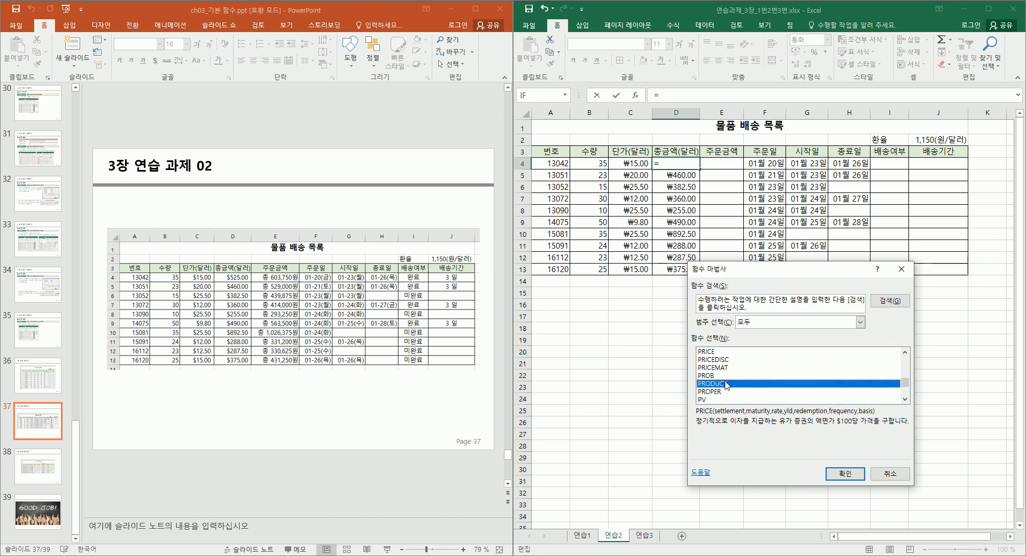
left_click(845, 474)
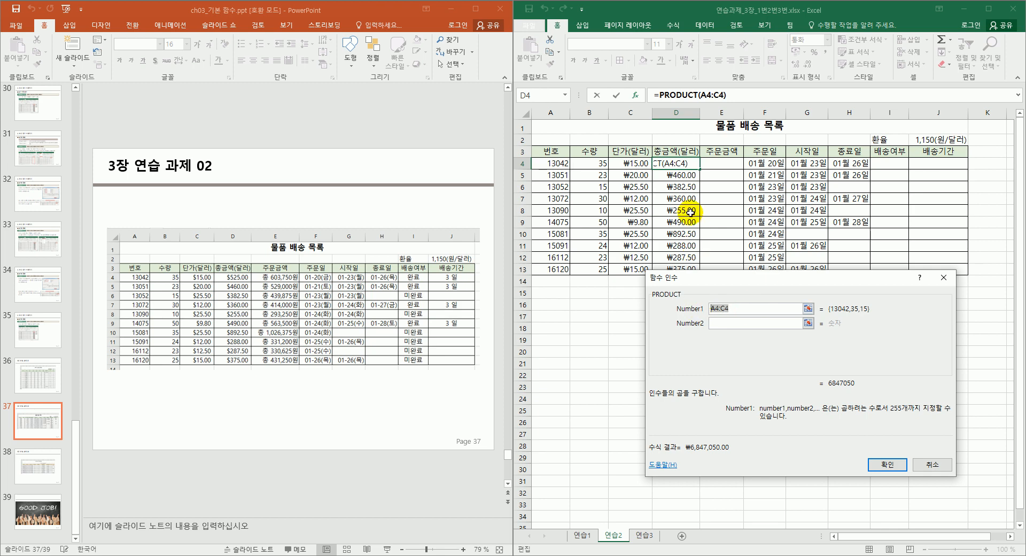
left_click(589, 163)
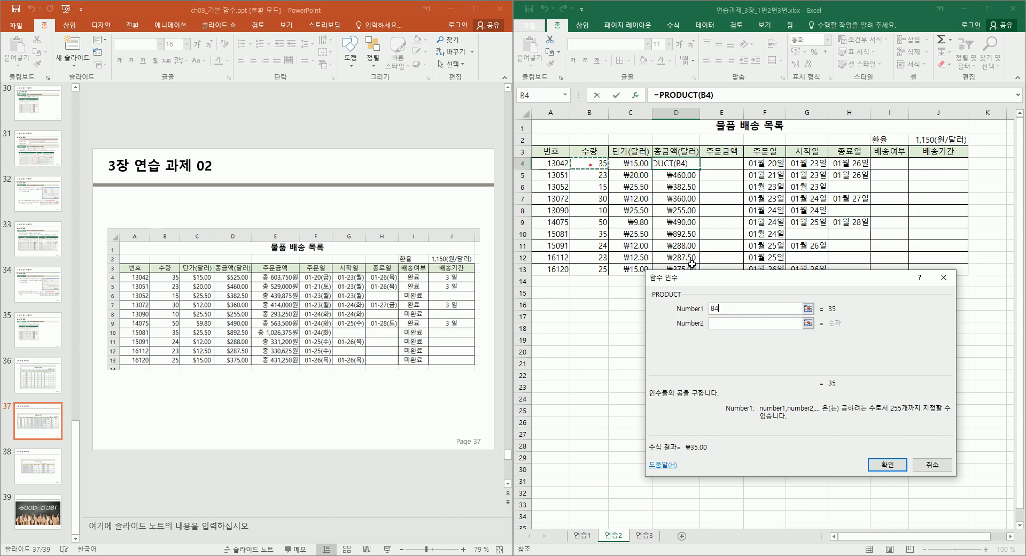
left_click(716, 323)
left_click(633, 163)
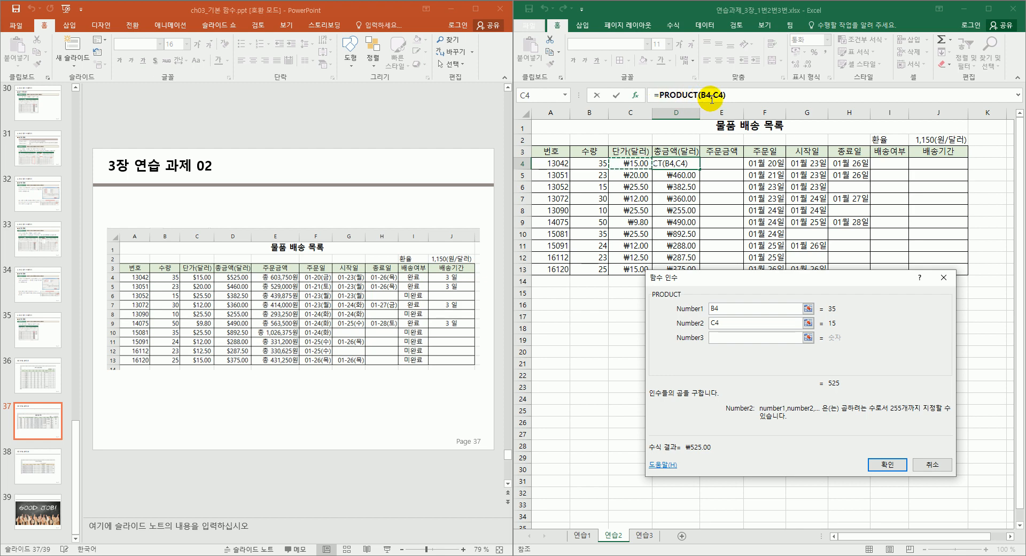
left_click(716, 337)
left_click(718, 352)
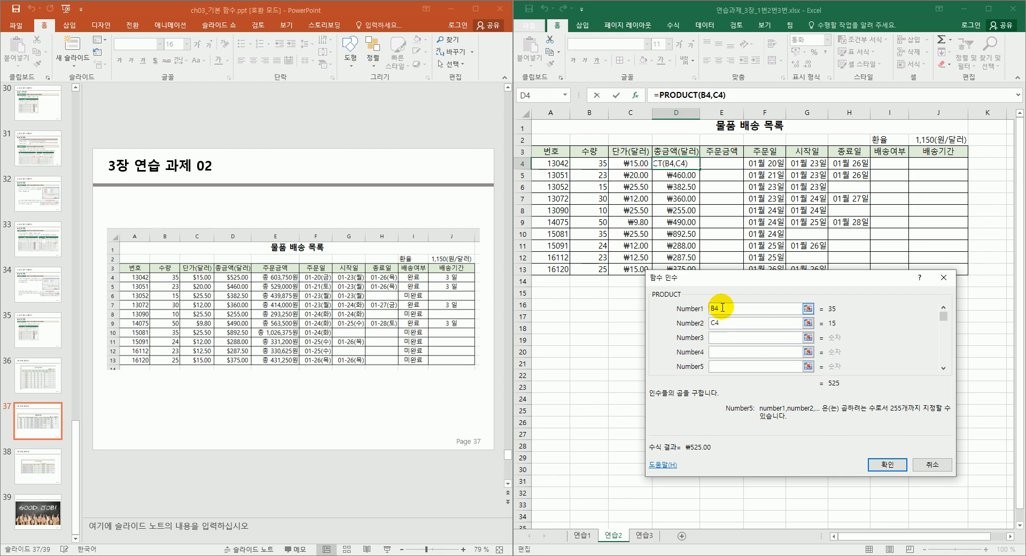
left_click_drag(731, 273, 726, 114)
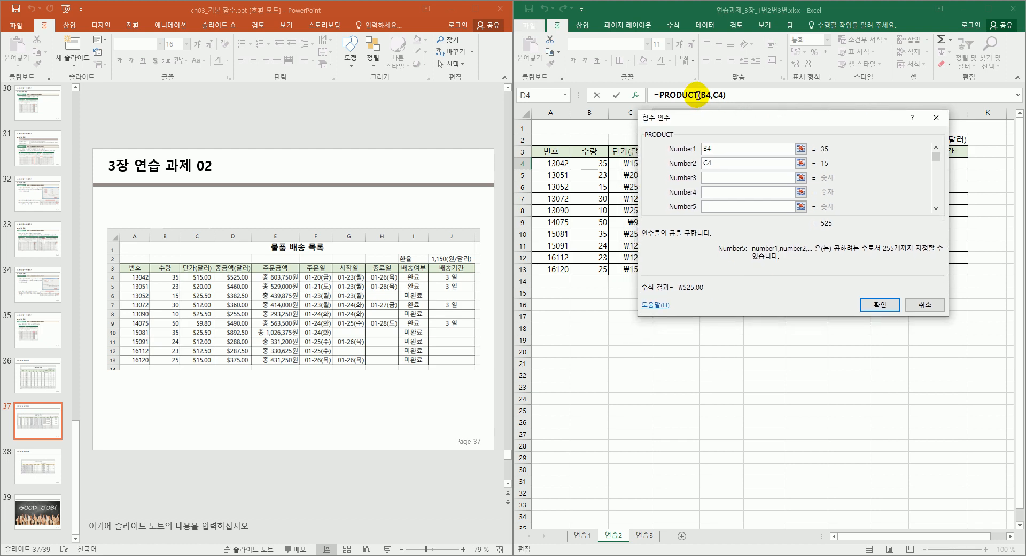
left_click(872, 307)
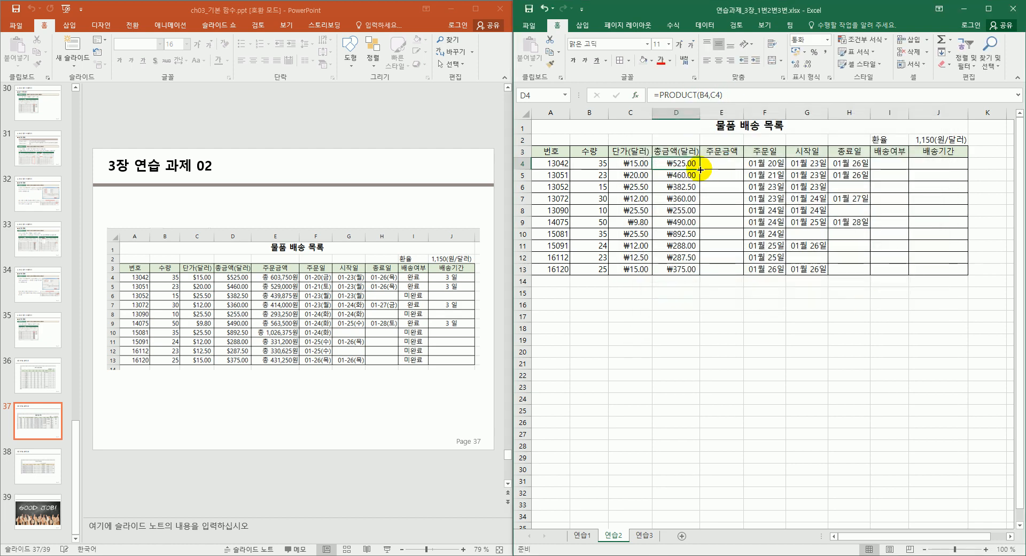
Fill the PRODUCT formula down to D13 and select E4:E13.
left_click_drag(699, 170, 691, 271)
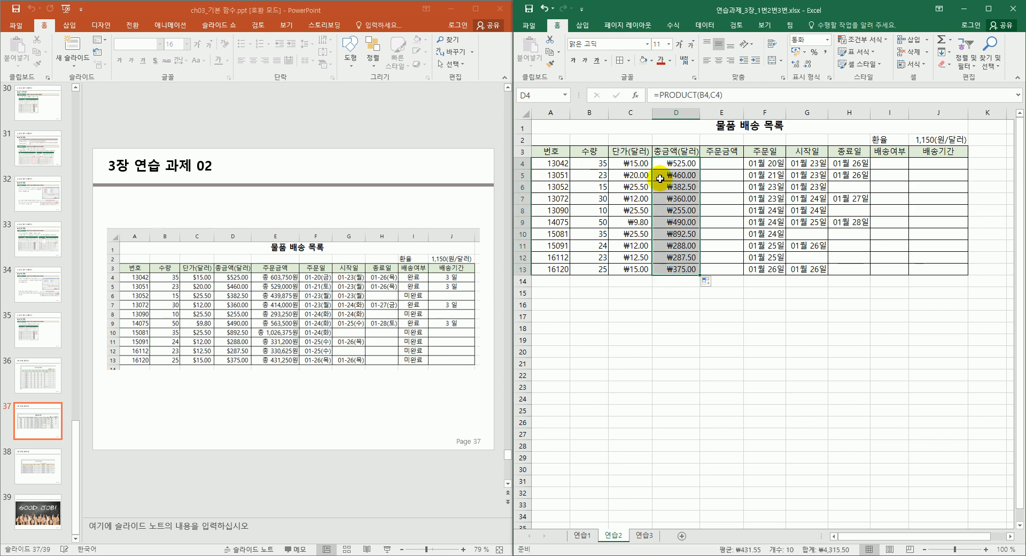
left_click(676, 257)
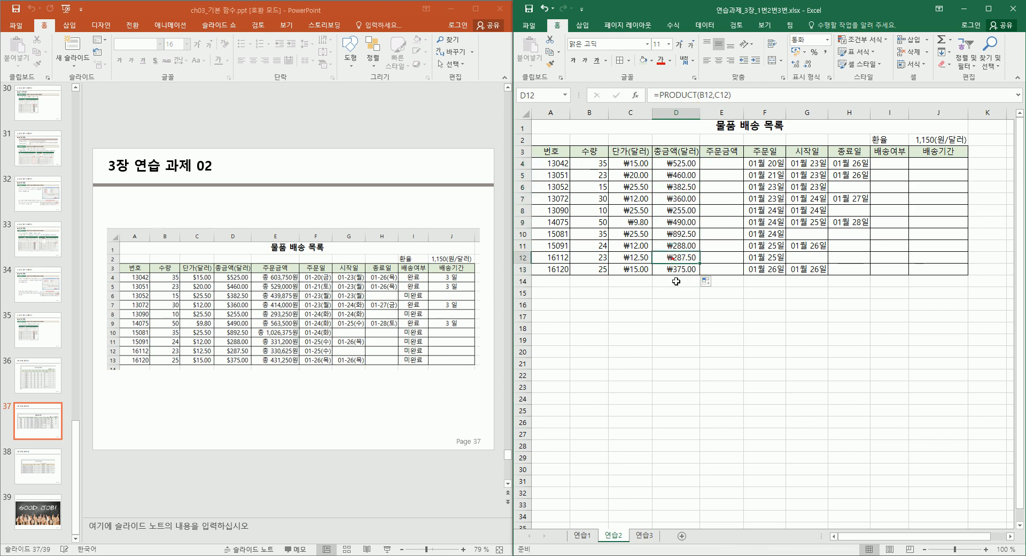
left_click(673, 268)
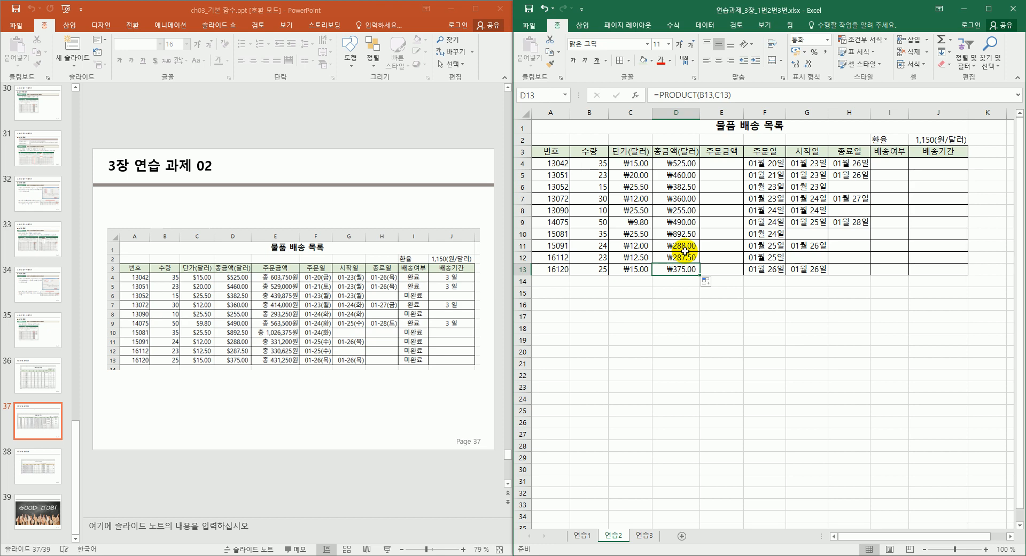
left_click(723, 164)
left_click_drag(744, 169, 721, 269)
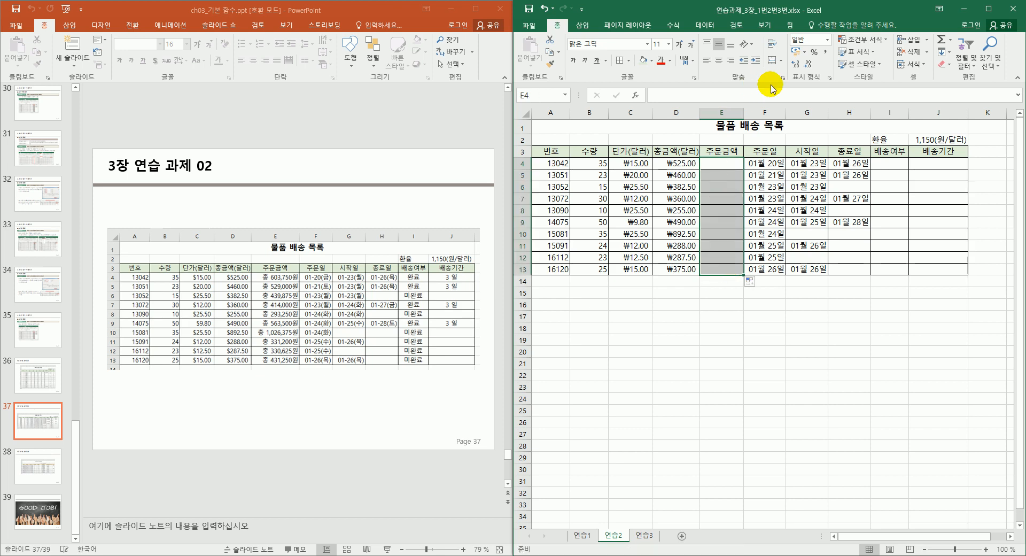
Enter =D4*$J$2 in E4, fill it down to E13, and autofit column E.
left_click(829, 77)
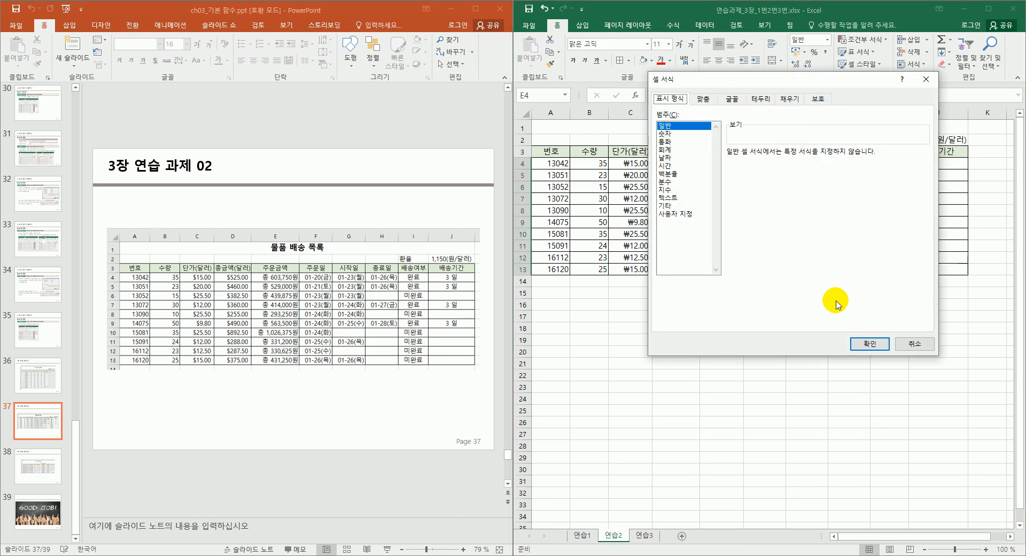
left_click(869, 343)
left_click(777, 367)
left_click(721, 163)
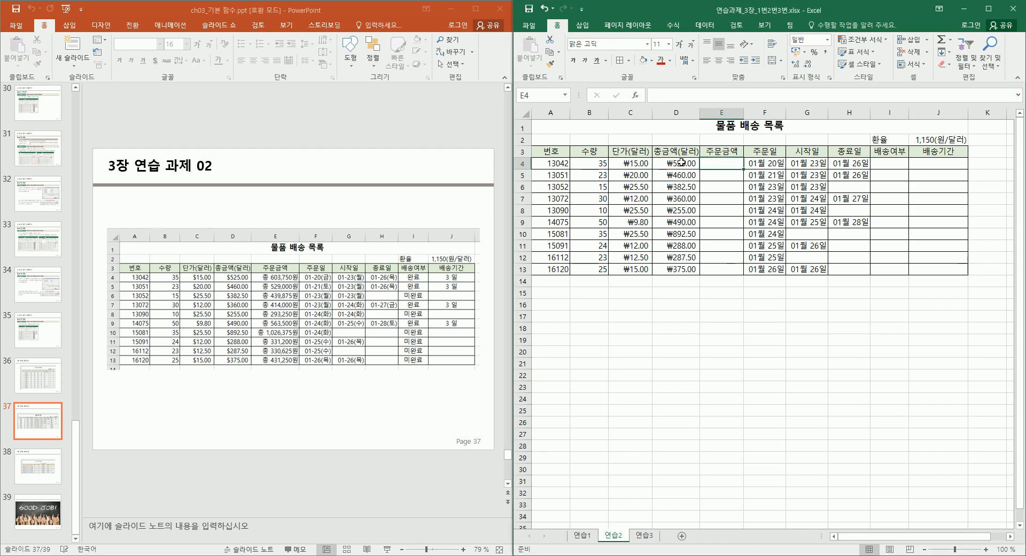
left_click(955, 139)
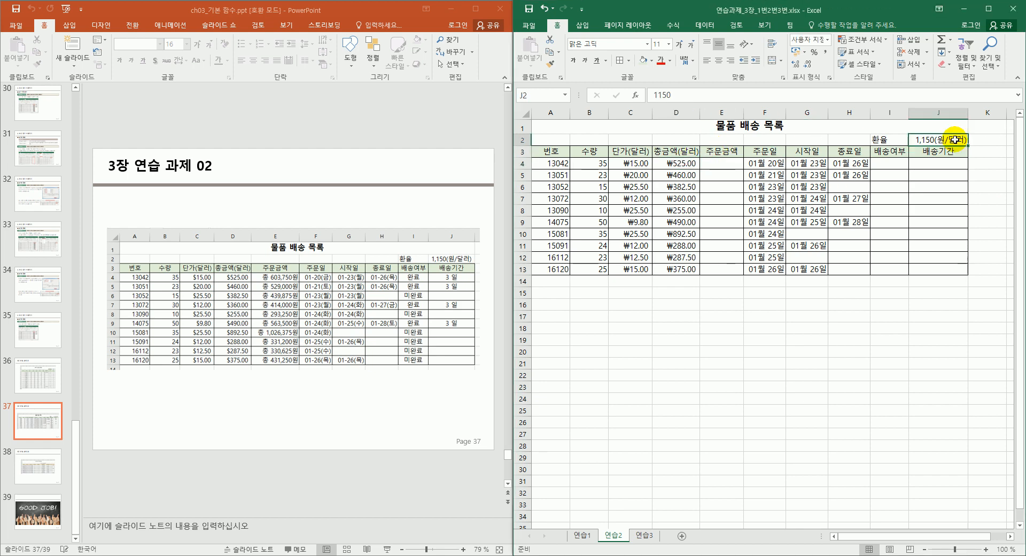
left_click(729, 164)
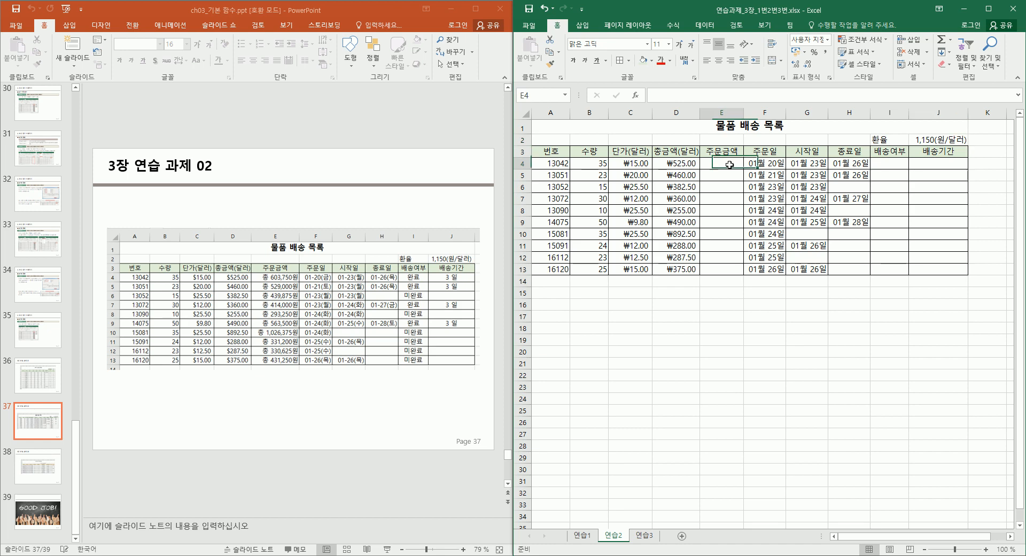
type("=")
left_click(678, 165)
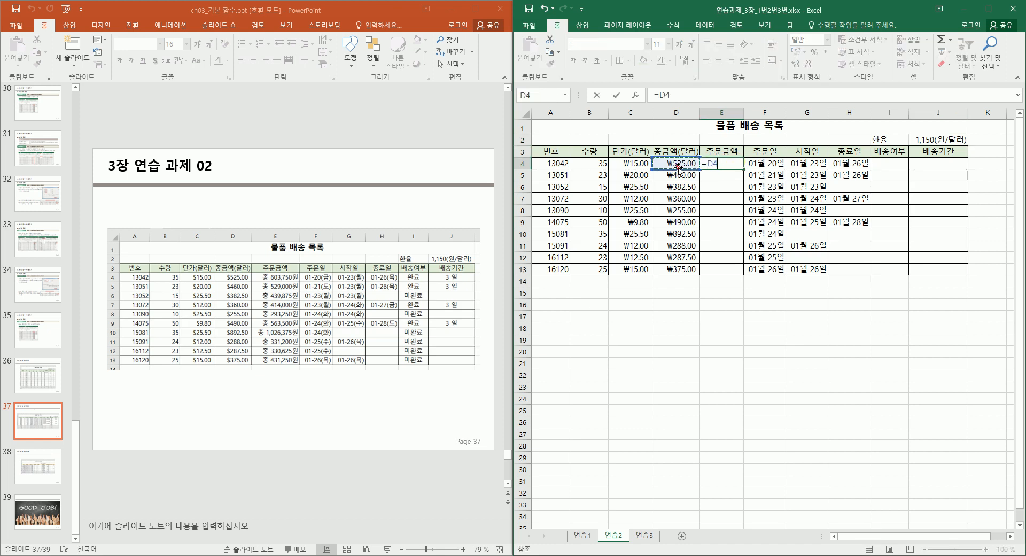
type("*")
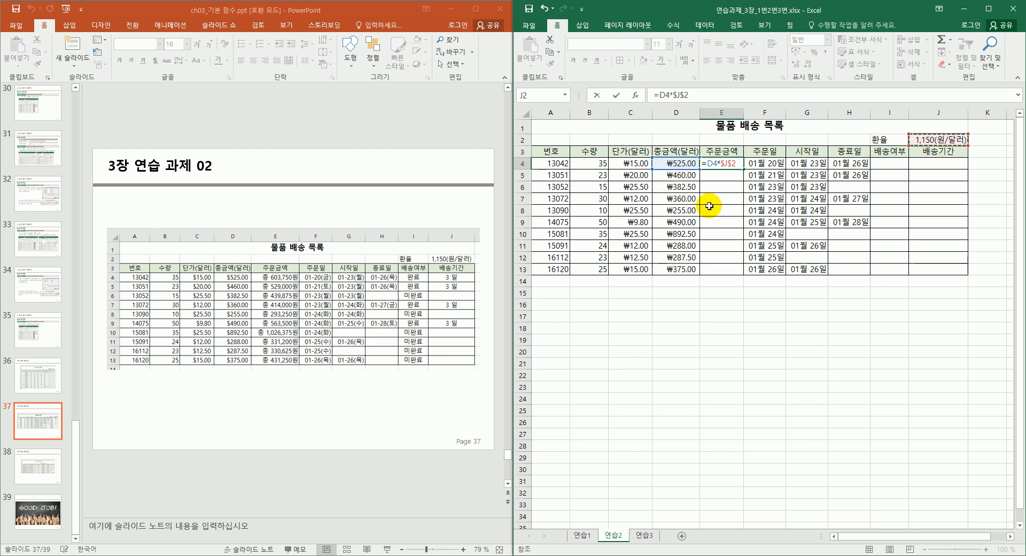
key("ctrl+Return")
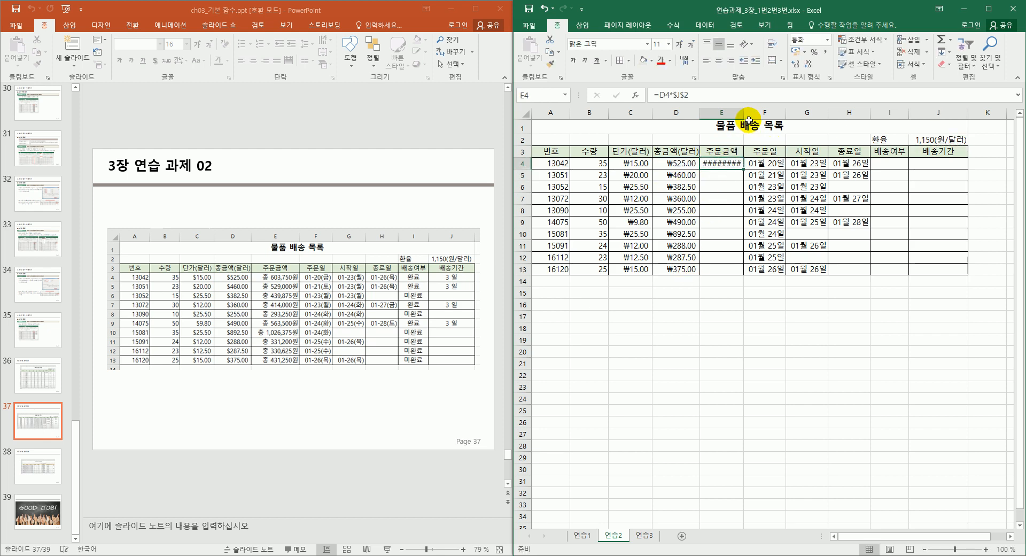
double_click(744, 113)
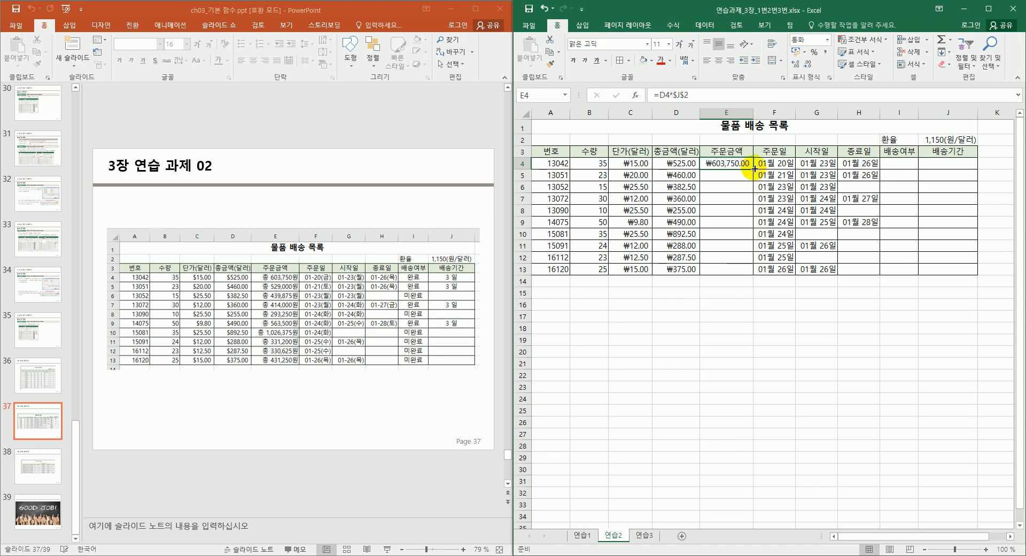
left_click_drag(753, 168, 752, 281)
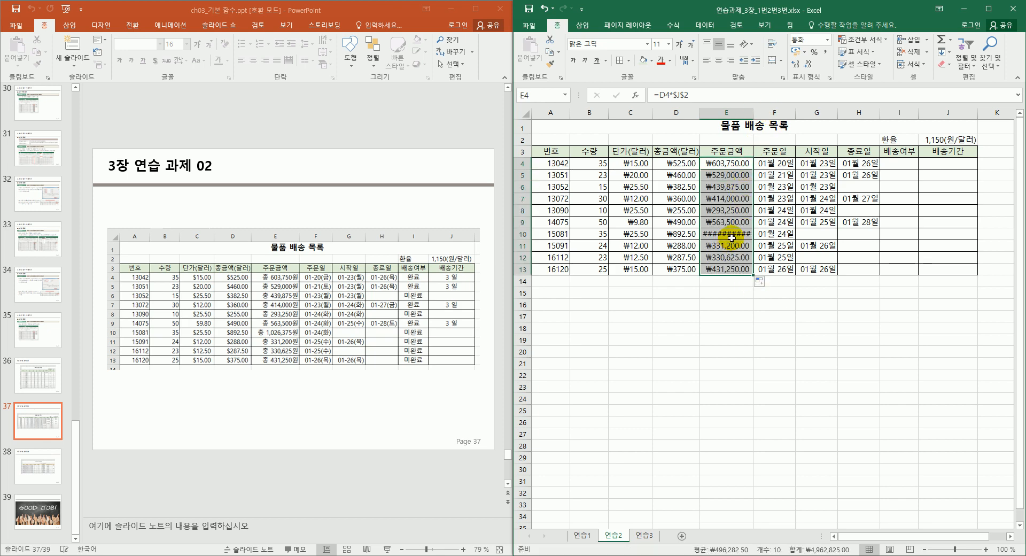
double_click(755, 113)
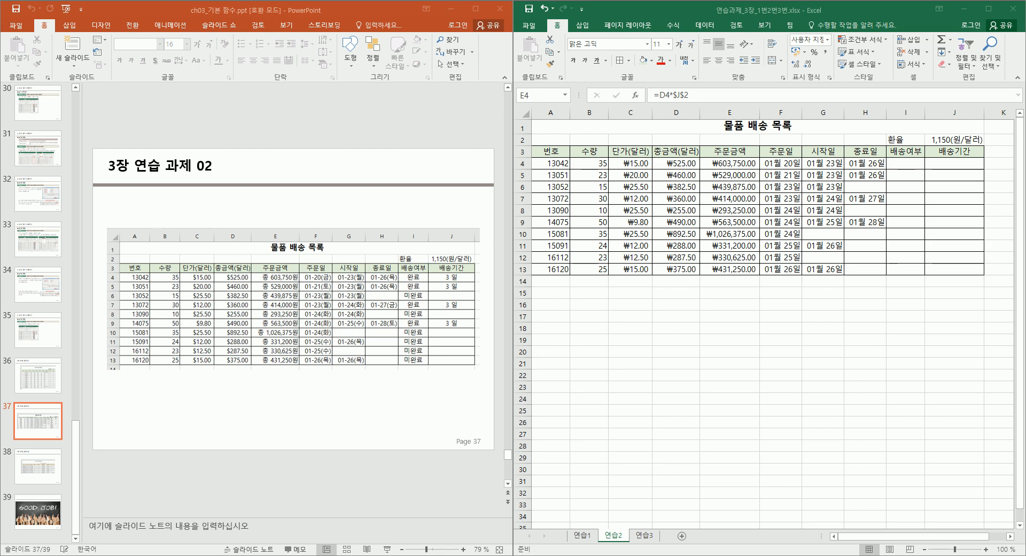
Give E4 the custom format "총 "#,##0"원" and copy it to E13, showing 총 603,750원.
left_click(755, 262)
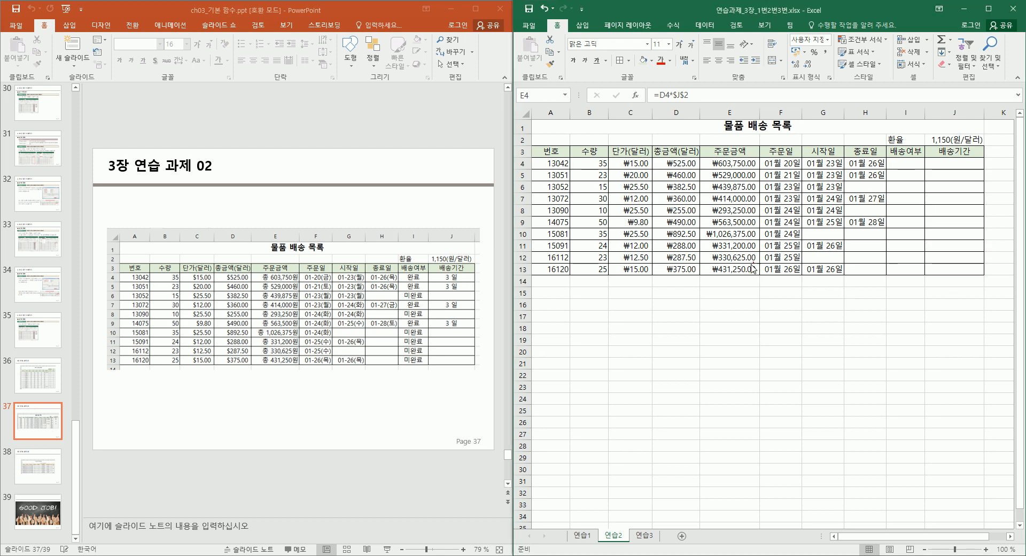
left_click(750, 162)
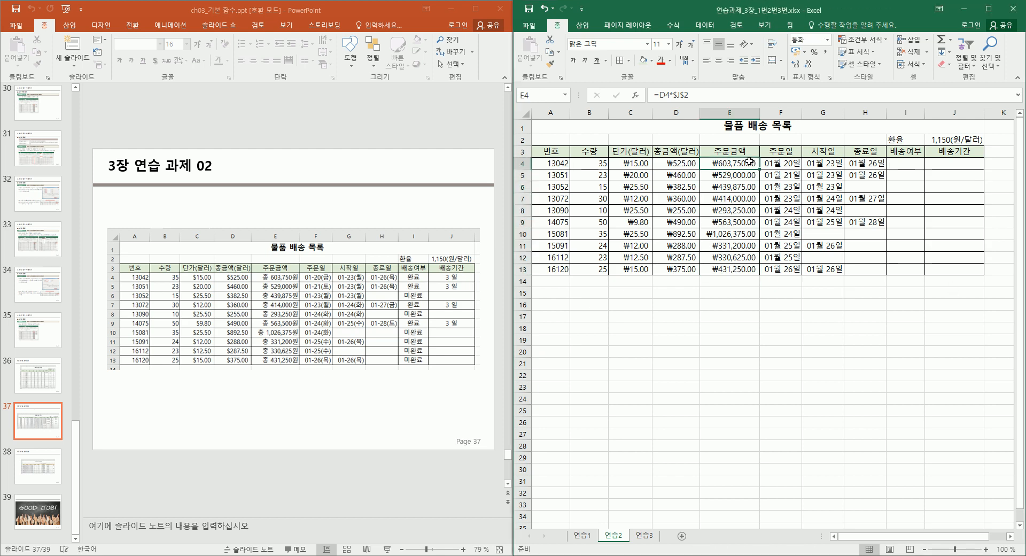
left_click(830, 78)
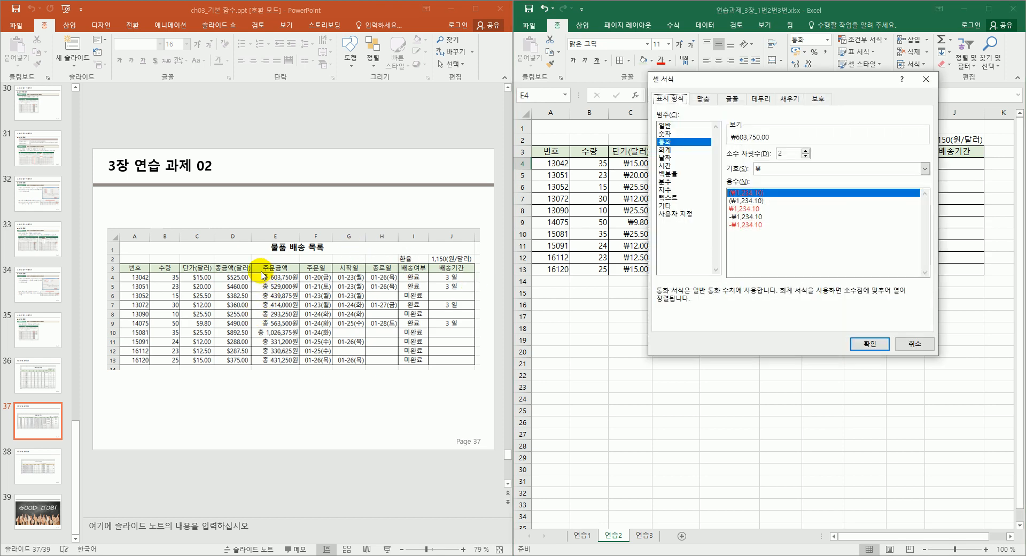
left_click(673, 214)
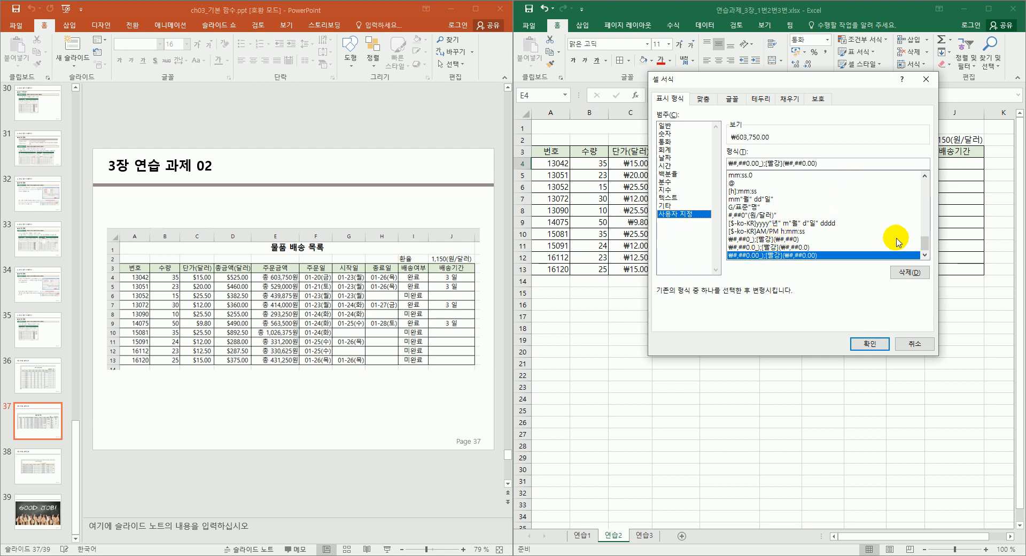
left_click_drag(924, 246, 937, 179)
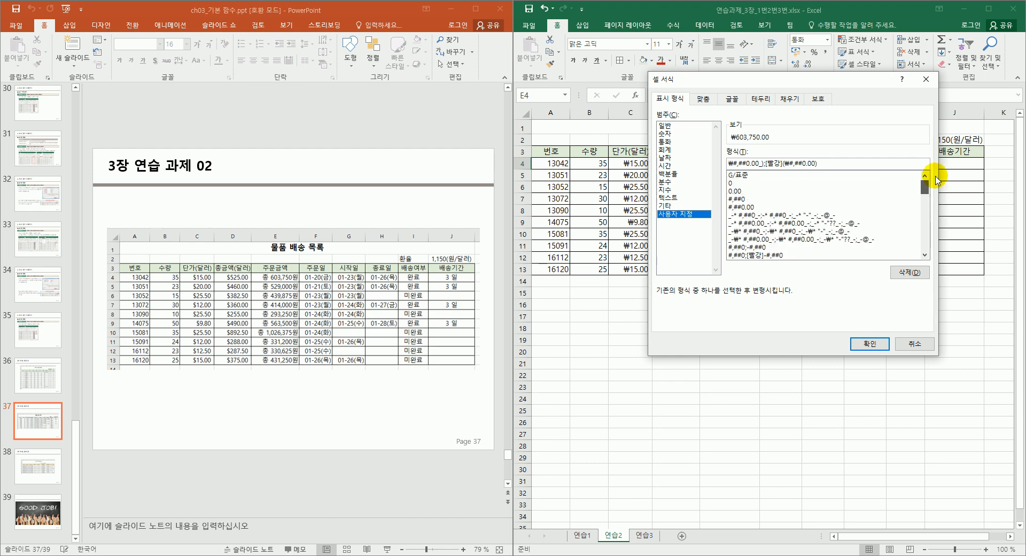
left_click(741, 200)
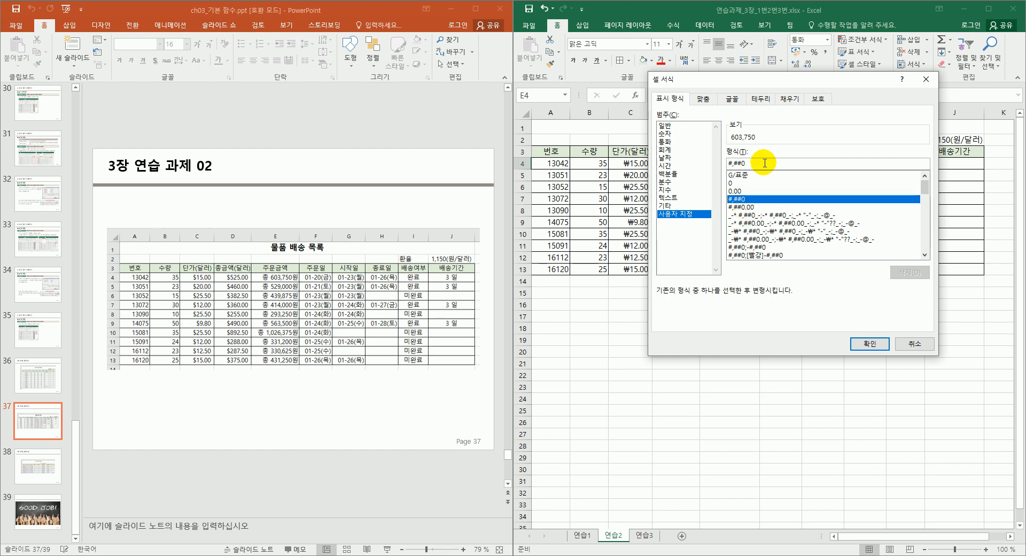
type("\"chd")
key("BackSpace")
key("BackSpace")
key("BackSpace")
key("Hangul")
type("총\"")
key("shift+Right")
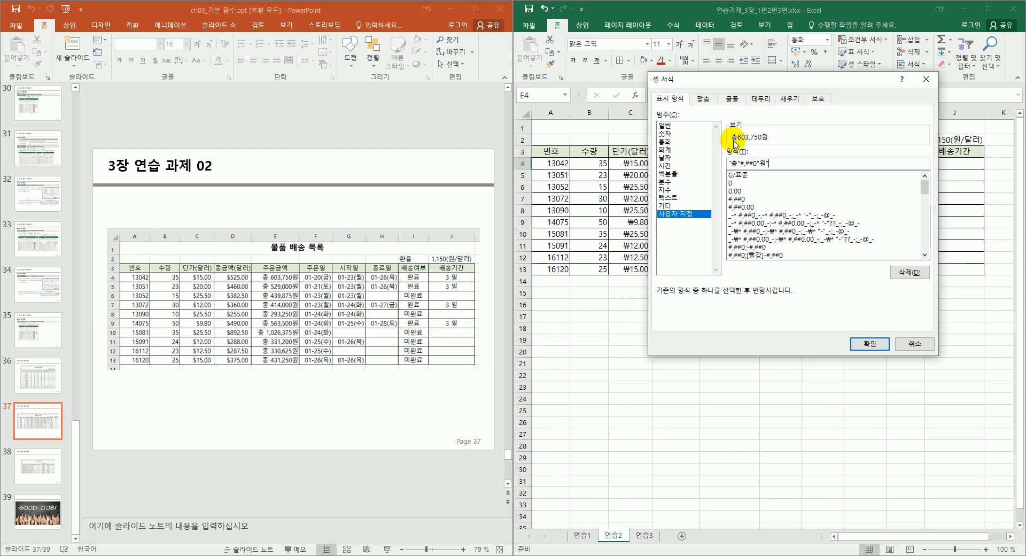
left_click(739, 163)
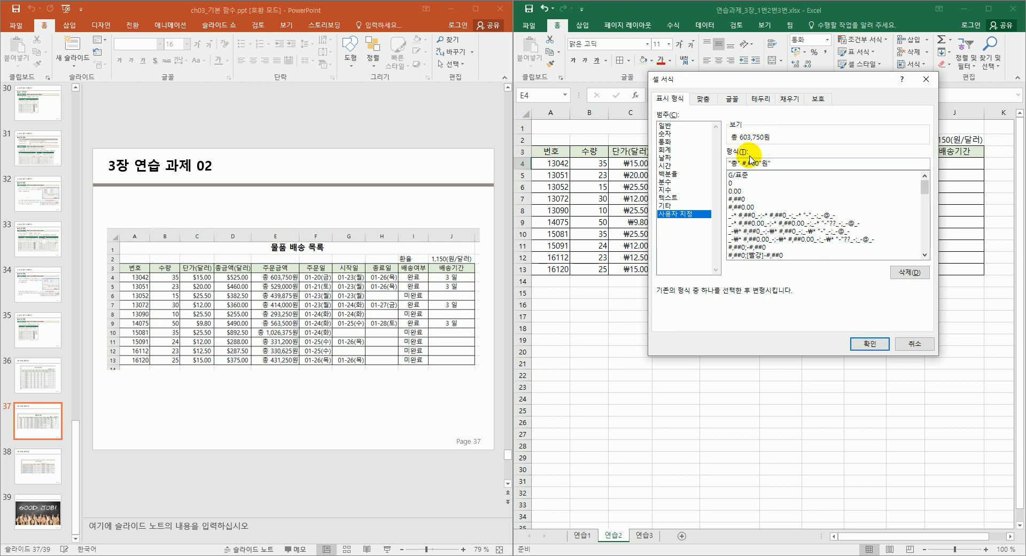
left_click(855, 349)
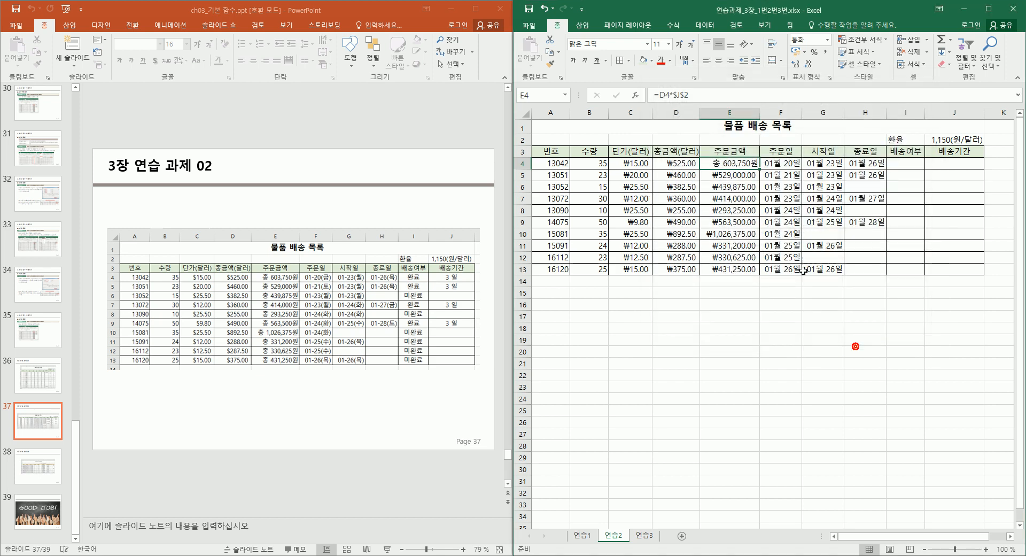
left_click_drag(759, 169, 751, 271)
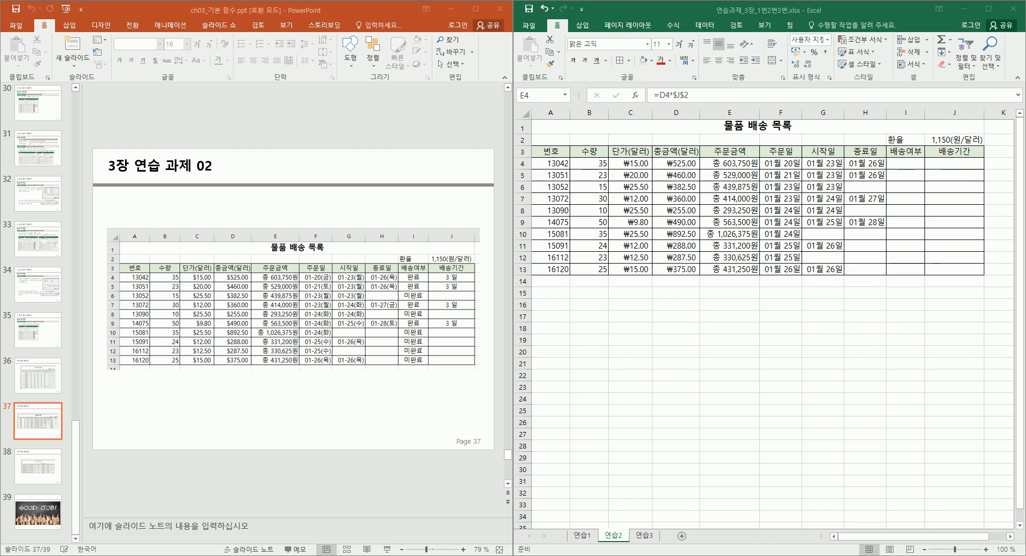
Select the 주문일 and 시작일 dates F4:G13 and start a custom code from yyyy-mm-dd.
left_click(790, 163)
left_click(790, 162)
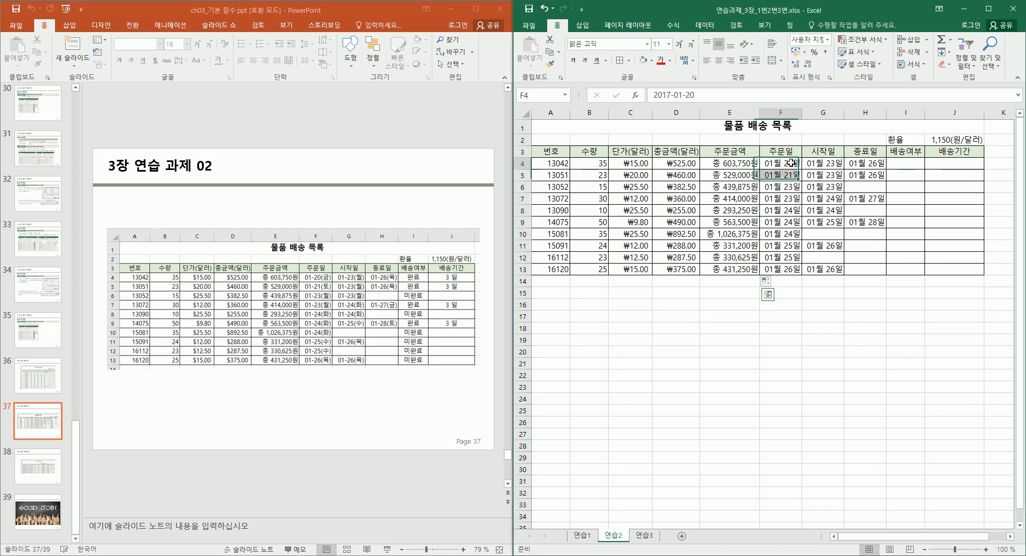
left_click(761, 254)
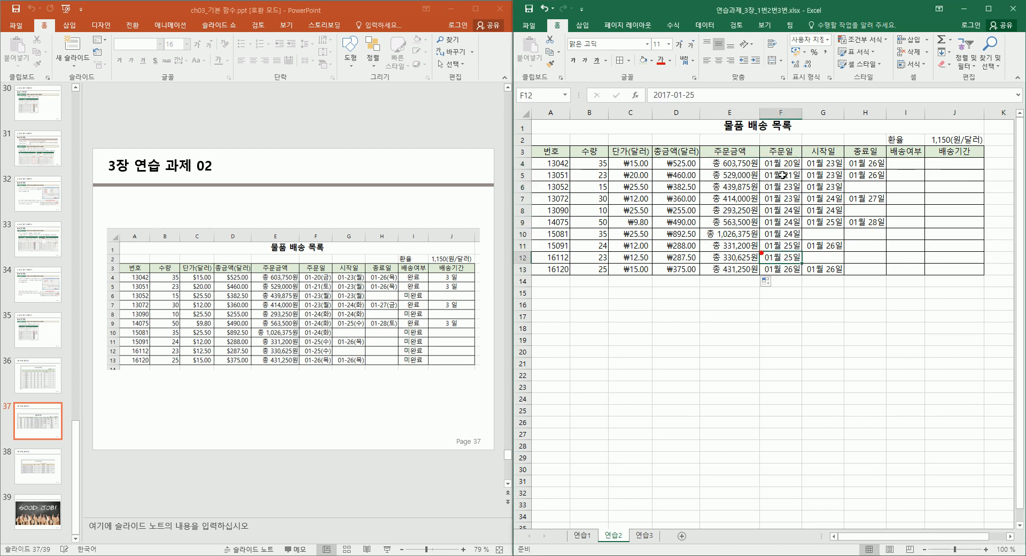
left_click_drag(784, 163, 816, 269)
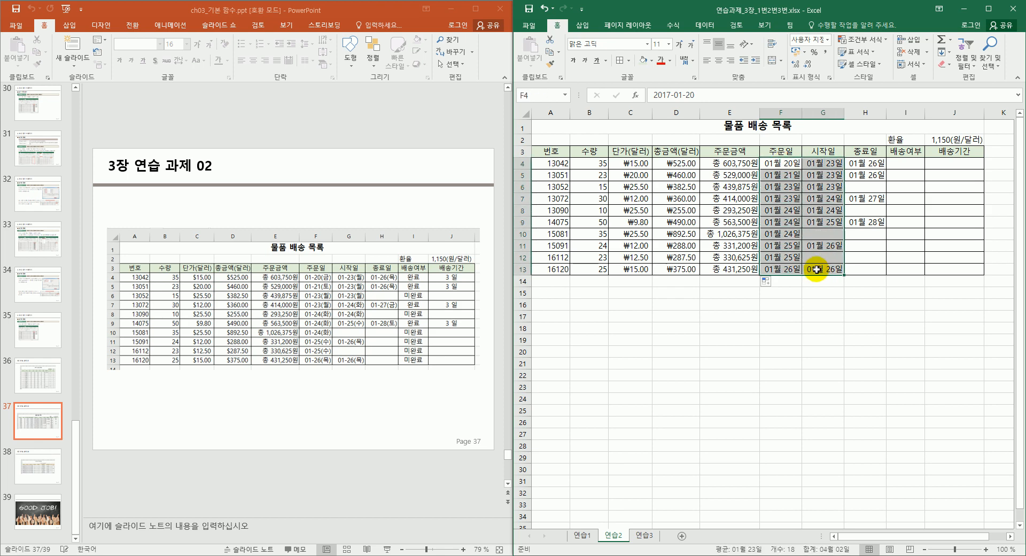
left_click(829, 80)
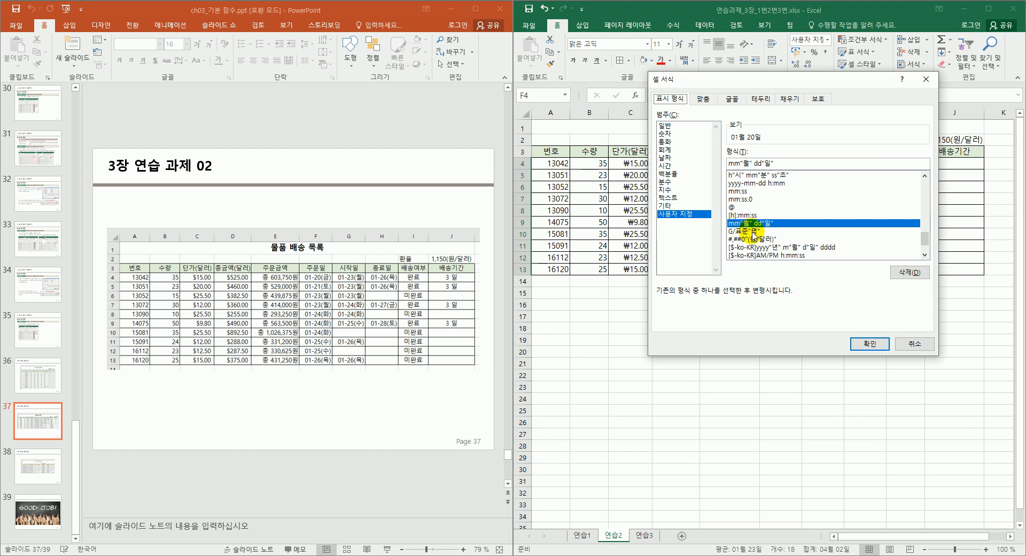
scroll(763, 220, "up", 2)
scroll(763, 219, "down", 4)
scroll(764, 221, "up", 10)
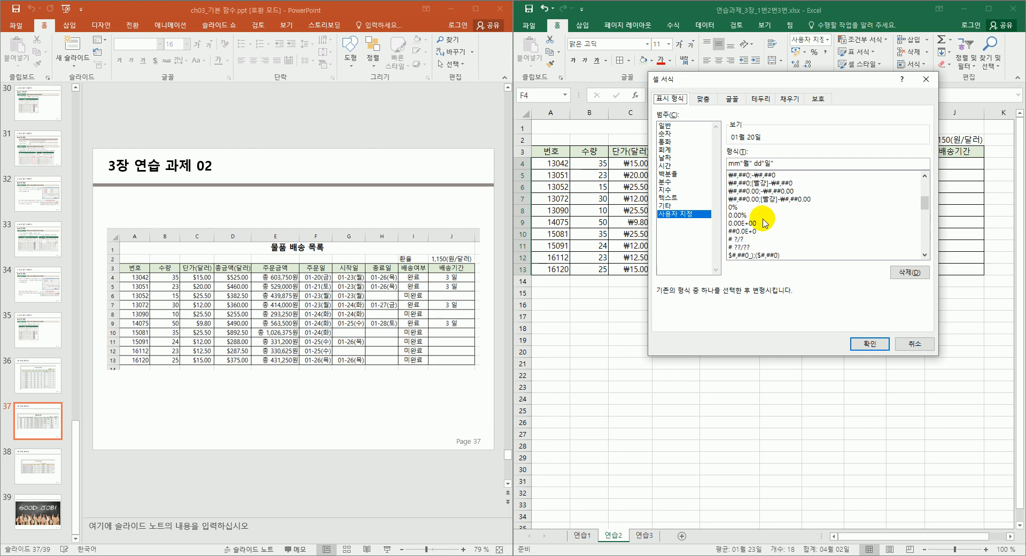
scroll(765, 223, "up", 1)
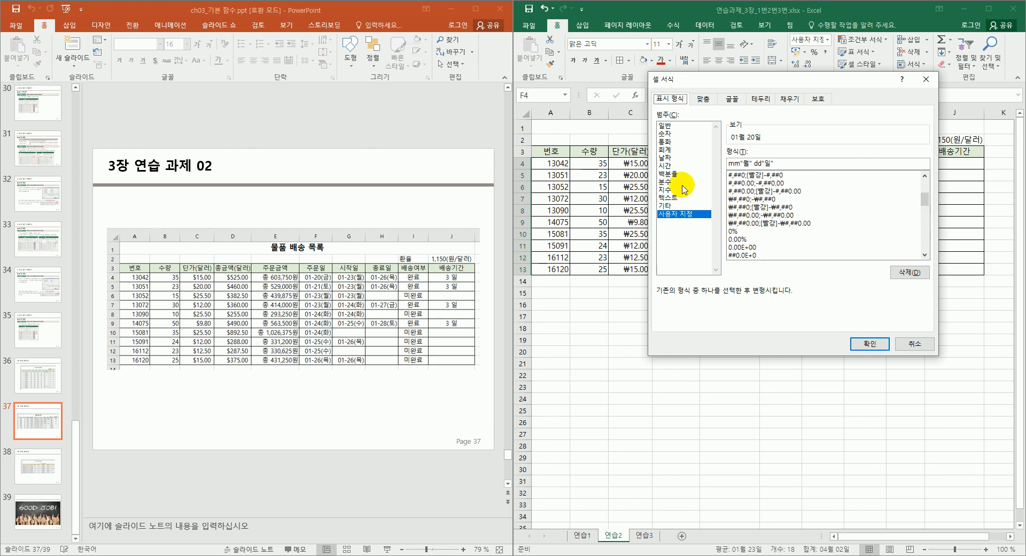
left_click(665, 157)
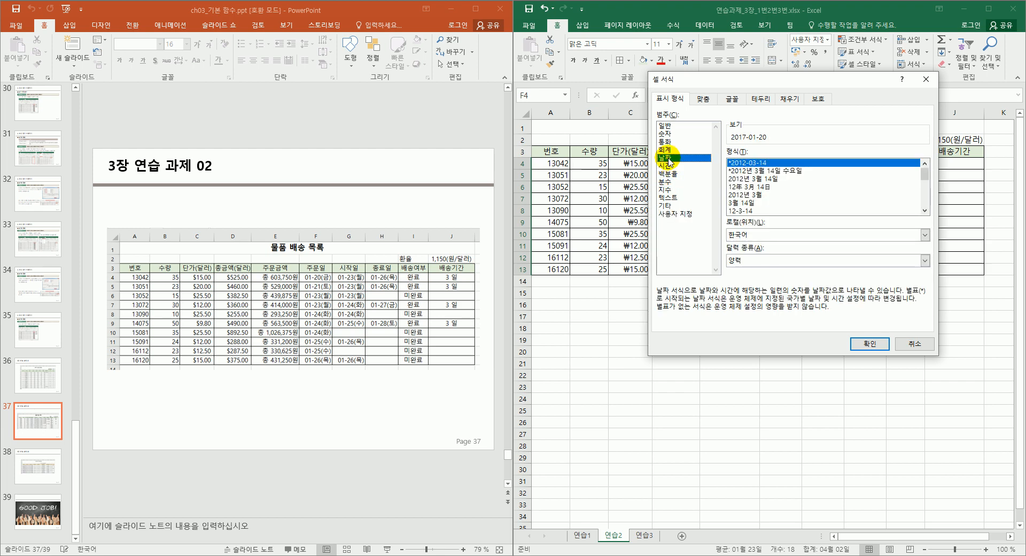
left_click(679, 214)
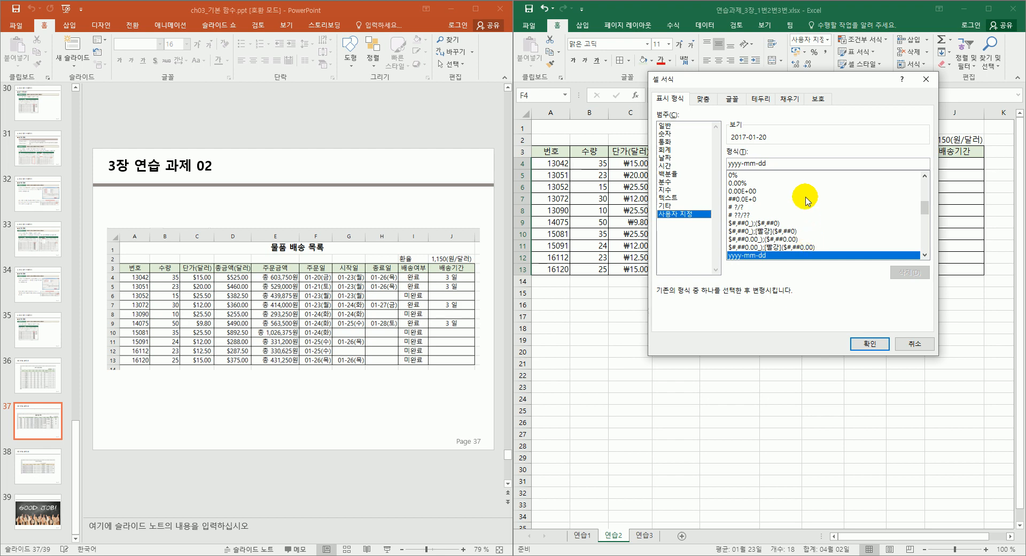
Change the code to mm-dd(aaa) so dates read like 01-20(금), then select the 종료일 dates.
left_click(788, 165)
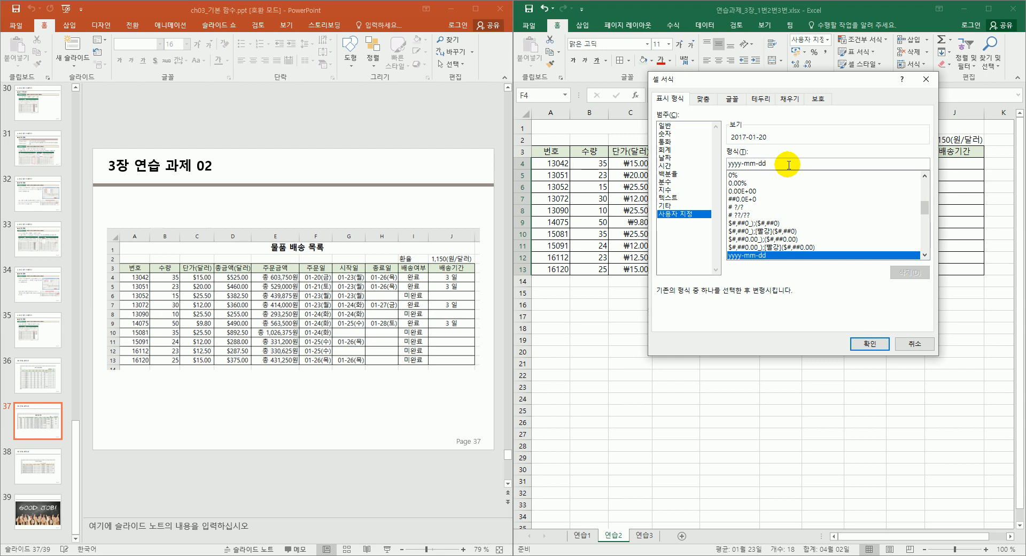
scroll(809, 201, "up", 10)
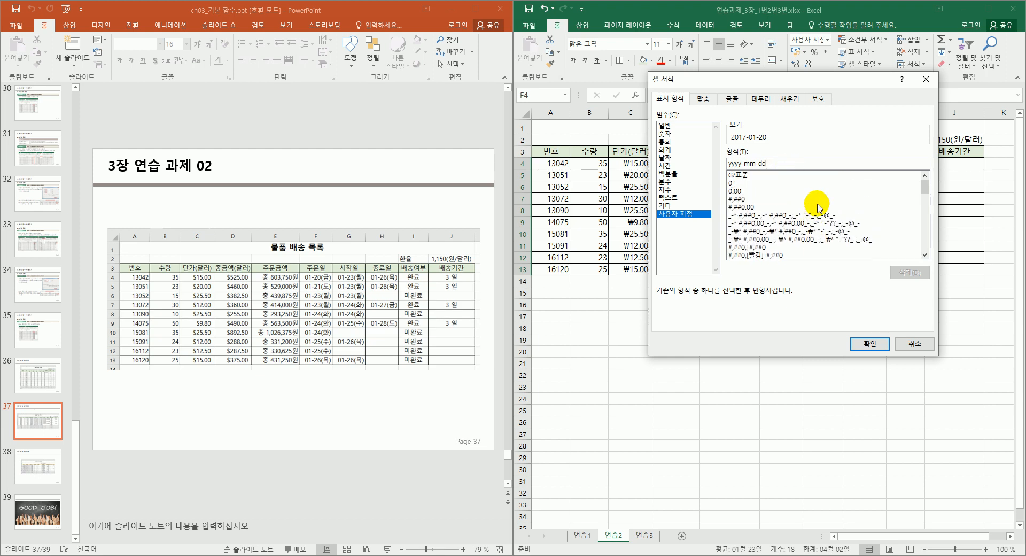
left_click_drag(745, 163, 725, 165)
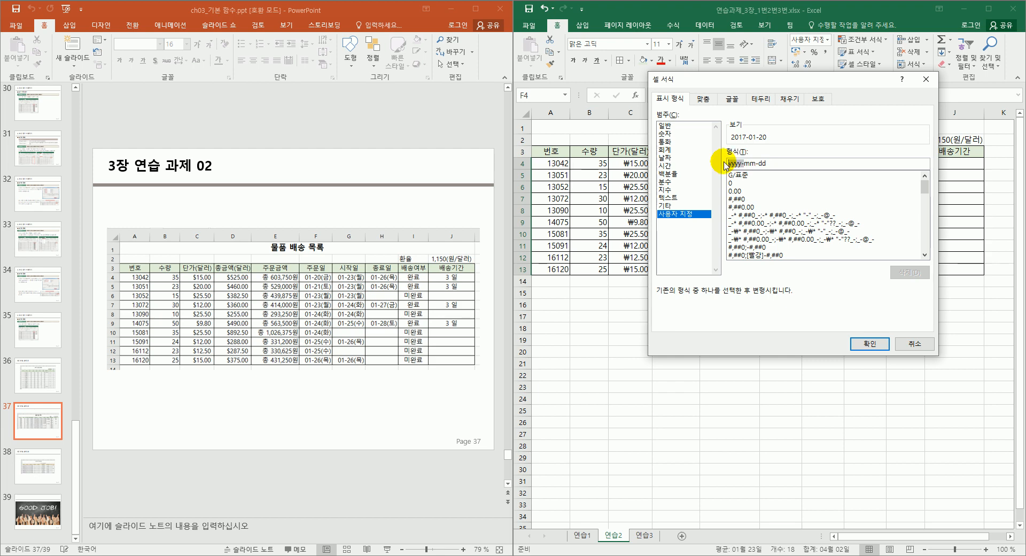
key("BackSpace")
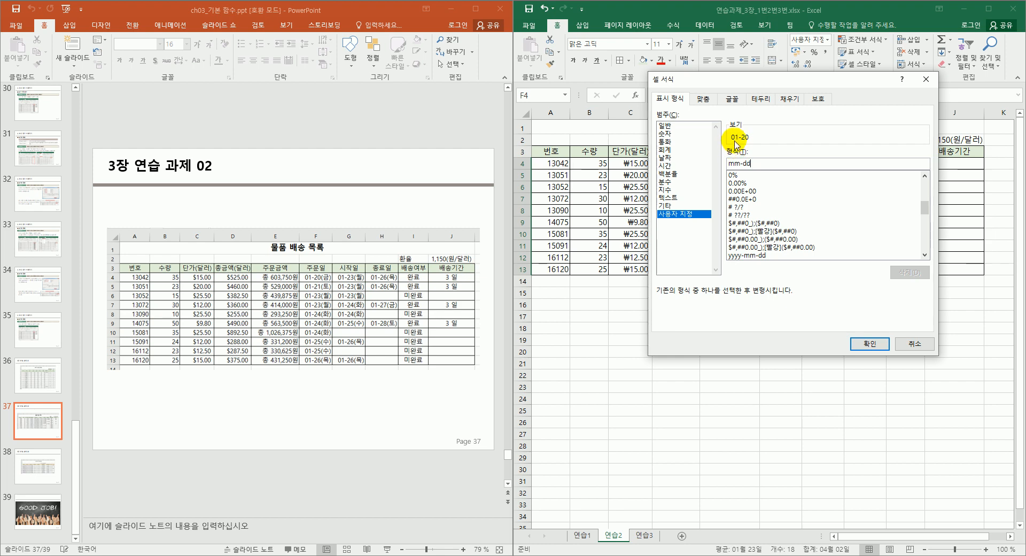
left_click(765, 165)
type("(aaa")
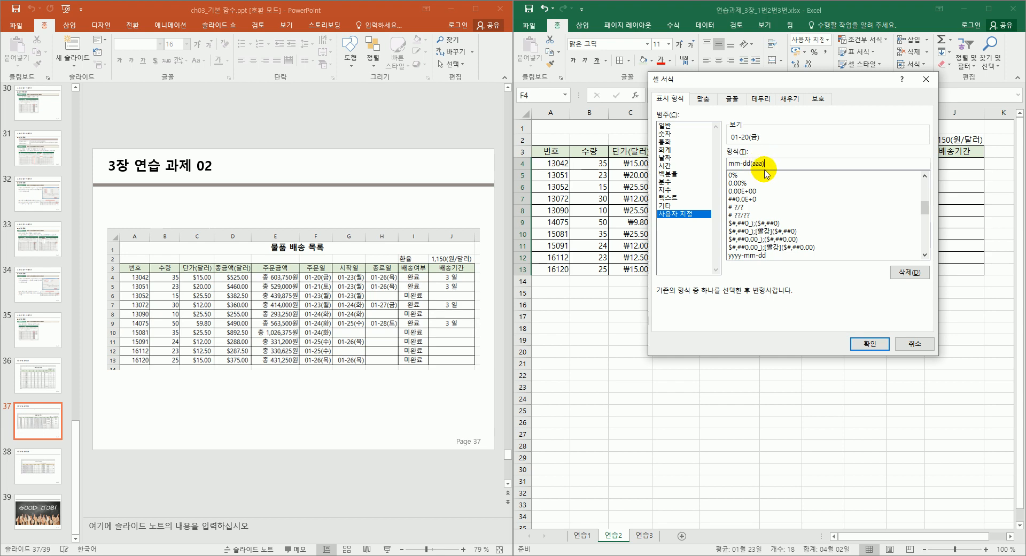
left_click(859, 341)
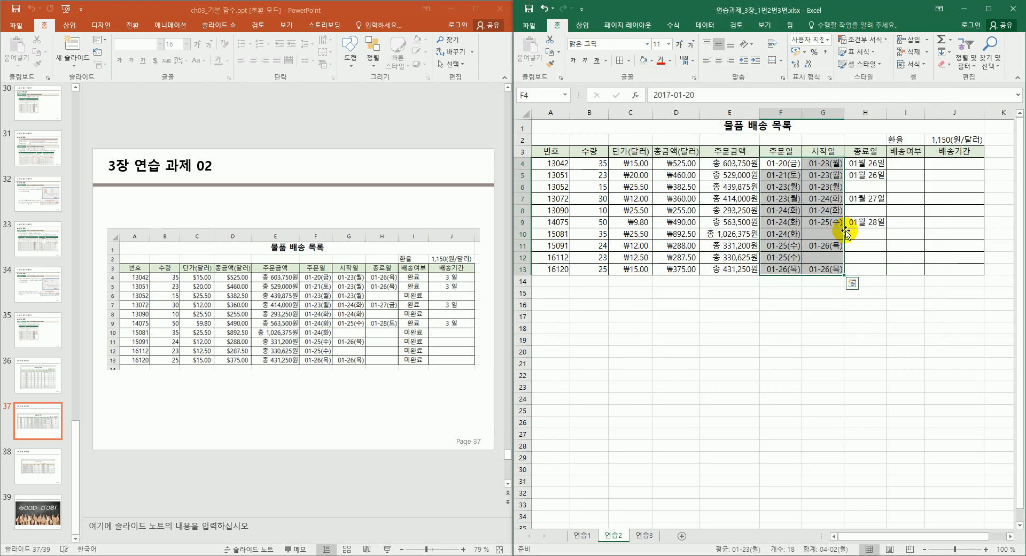
left_click(812, 258)
left_click_drag(862, 164, 858, 221)
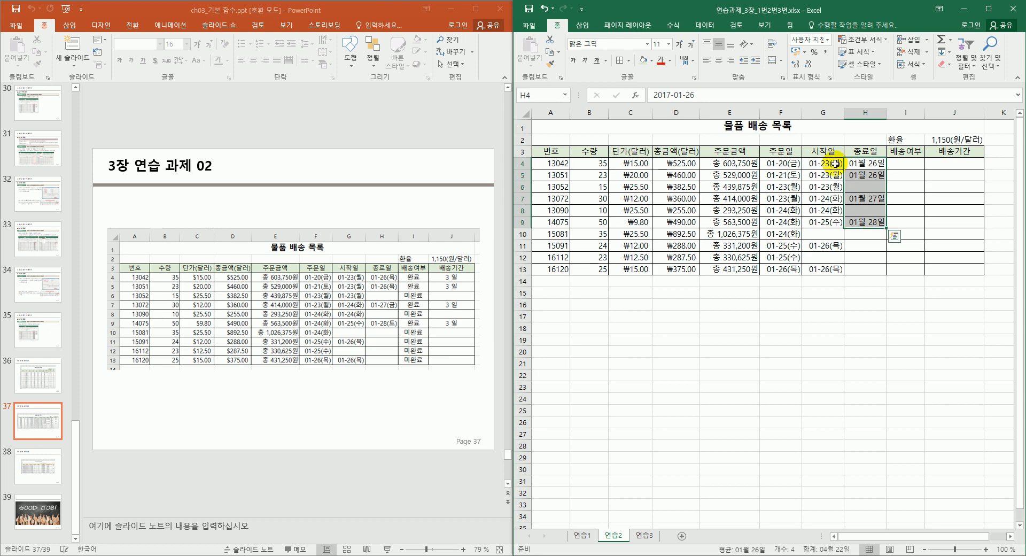
Give the 종료일 dates the custom format mm-dd(aaa), like 01-26(목).
left_click(828, 79)
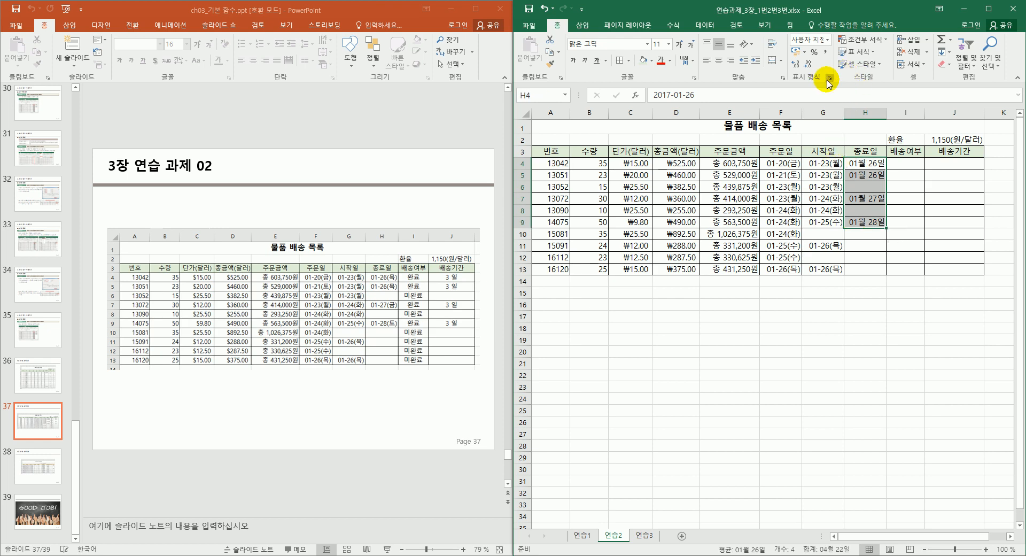
left_click(675, 215)
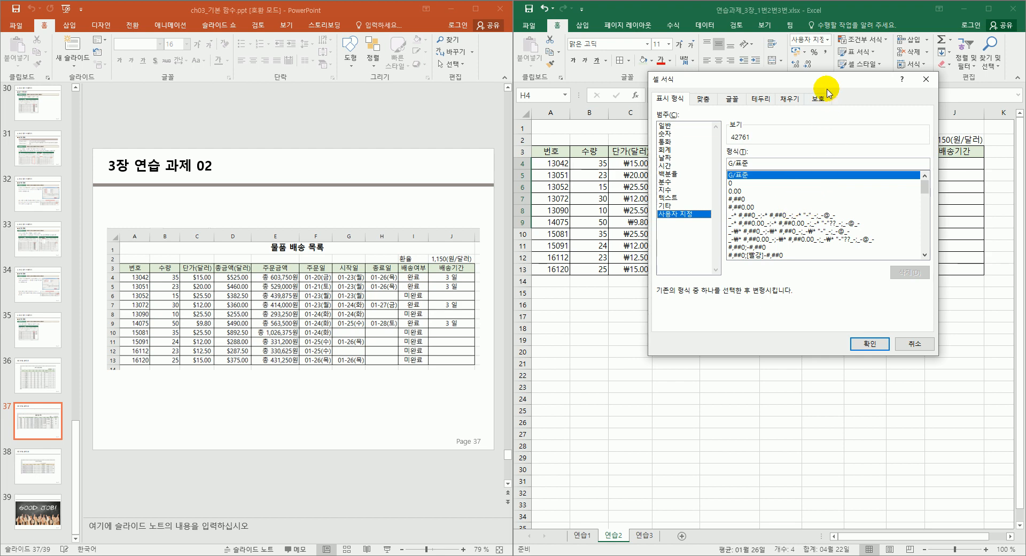
left_click(668, 158)
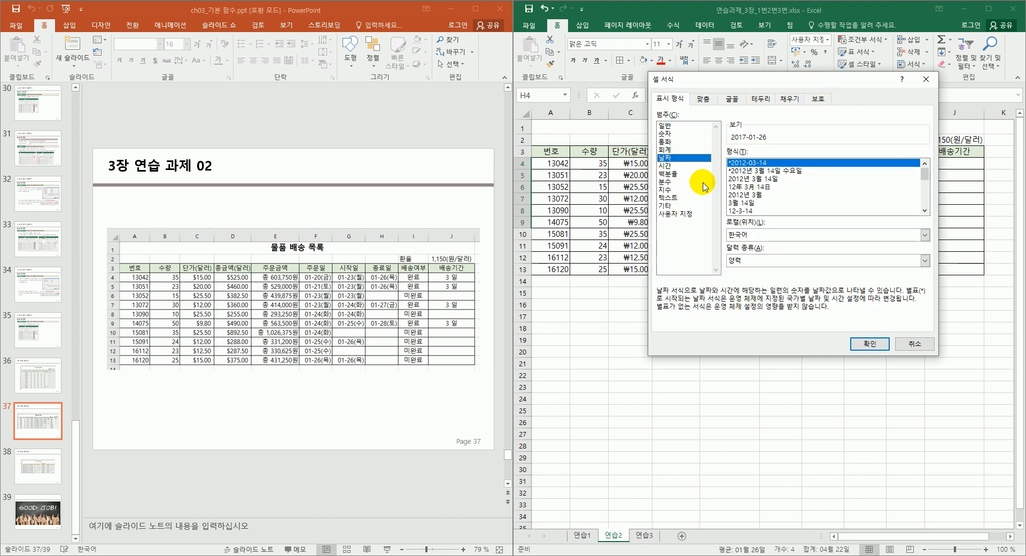
left_click(681, 214)
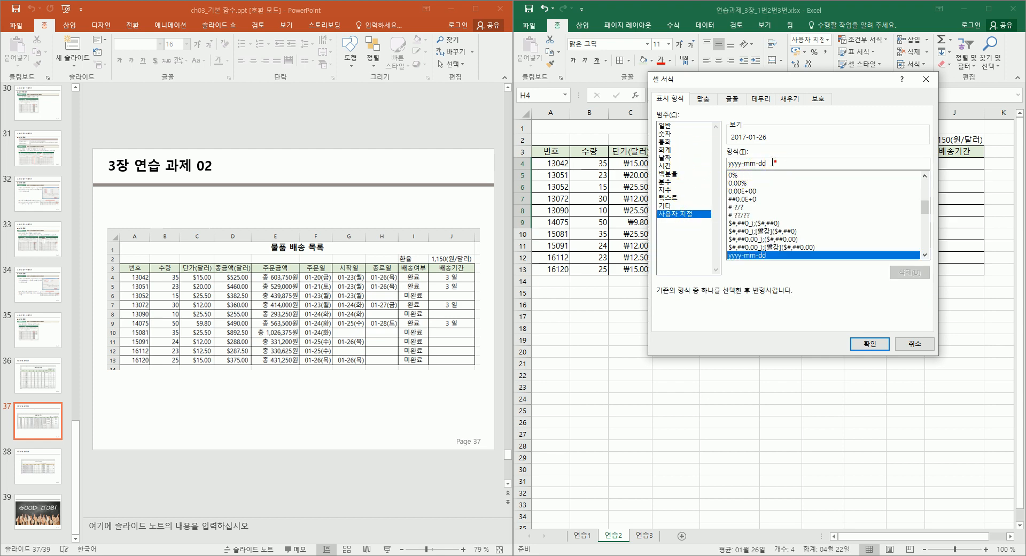
left_click_drag(776, 162, 716, 162)
left_click(746, 163)
key("shift+Home")
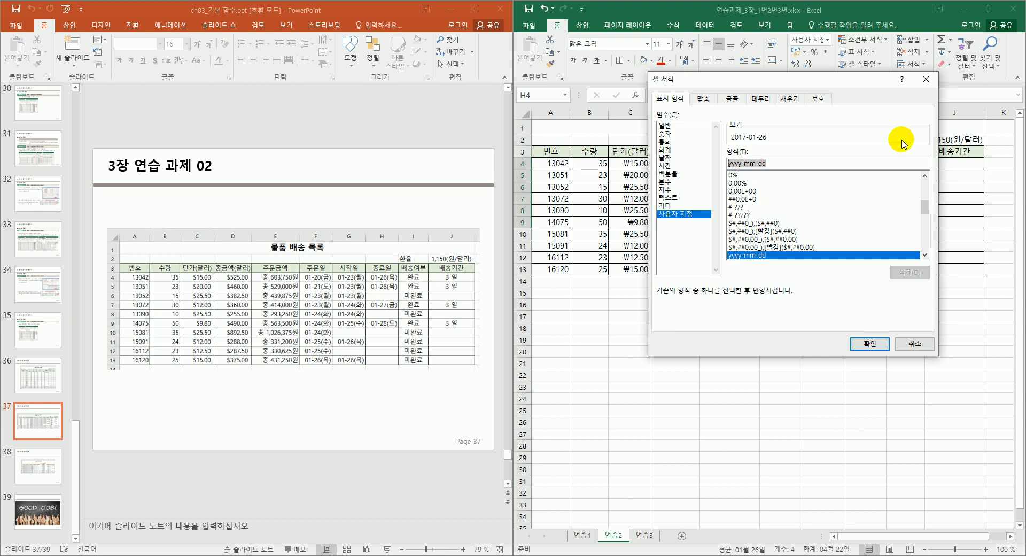
type("mm--")
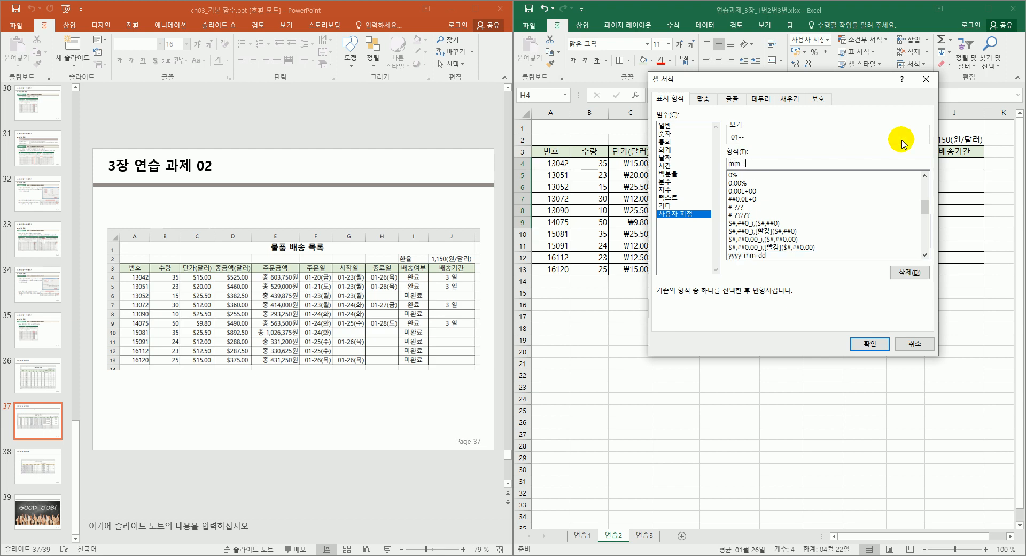
key("BackSpace")
type("(aaa")
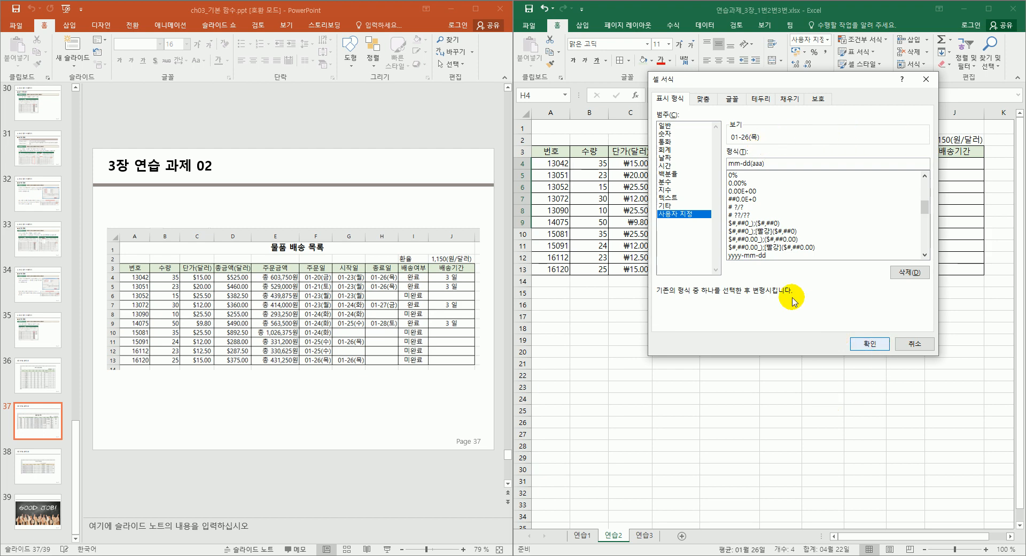
left_click(867, 345)
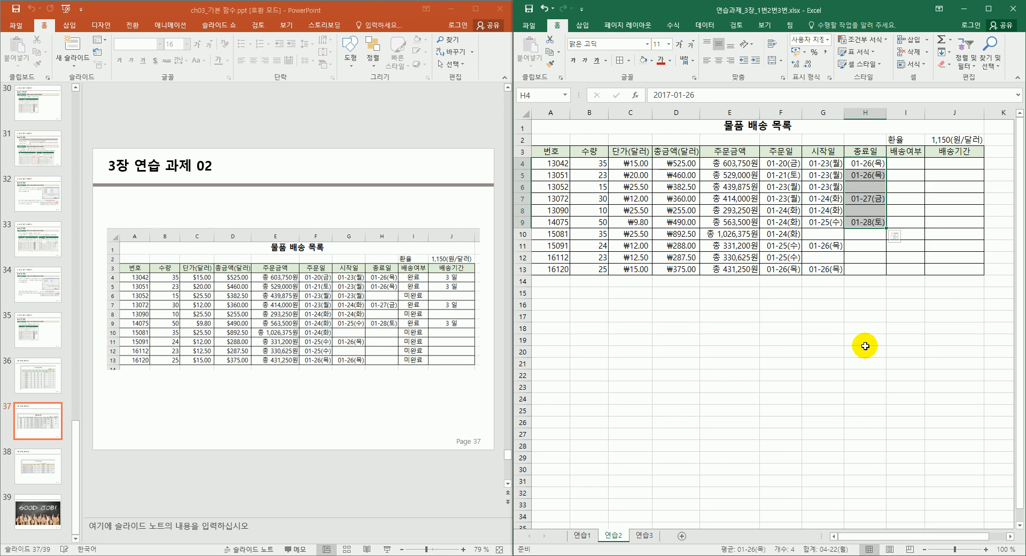
Start an IF formula in I4 and open its Function Arguments dialog.
left_click(865, 296)
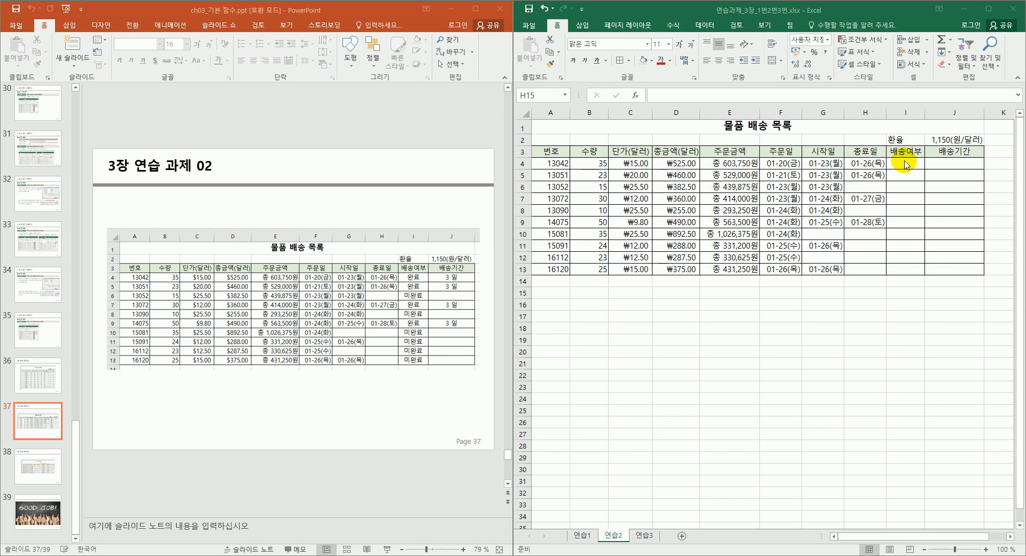
left_click(901, 165)
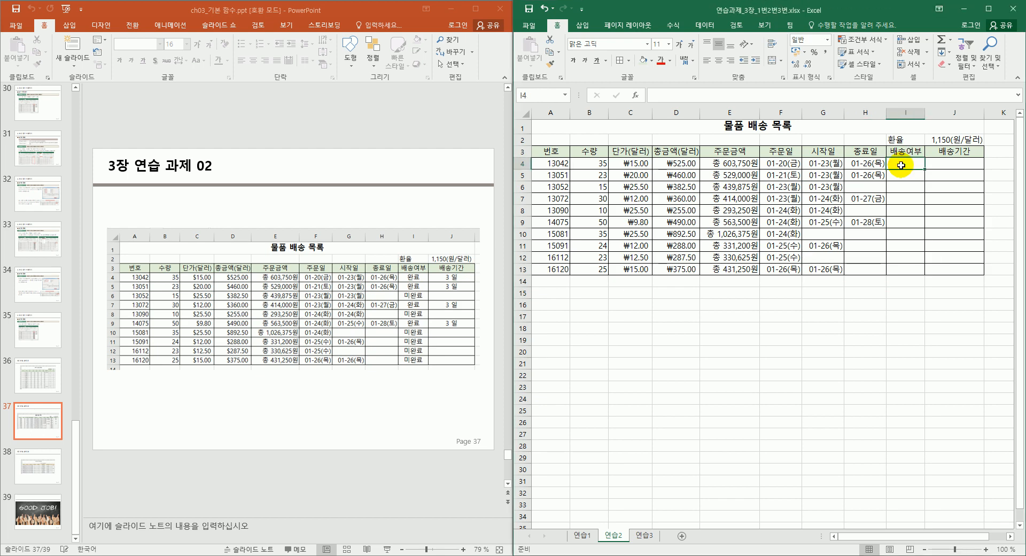
type("=if")
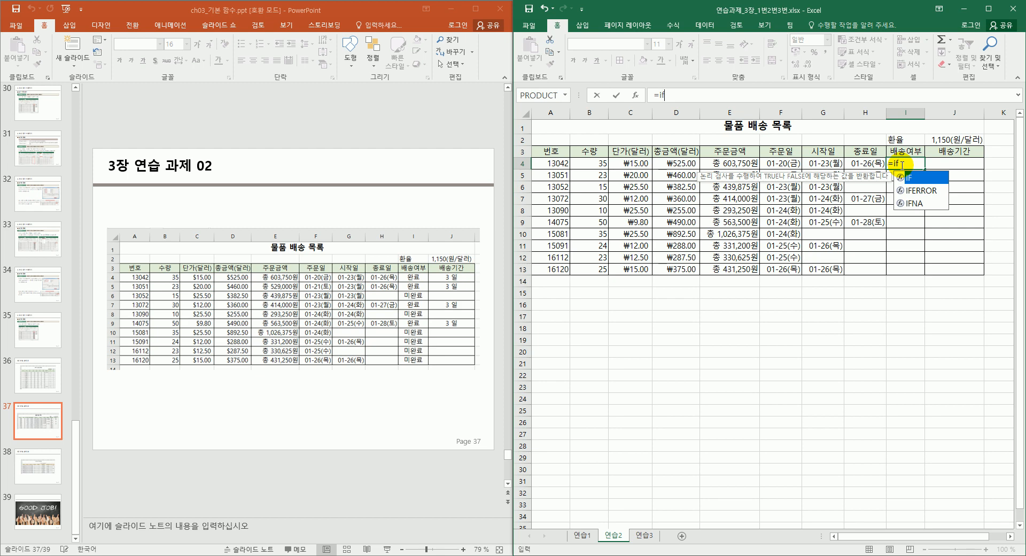
key("shift+F3")
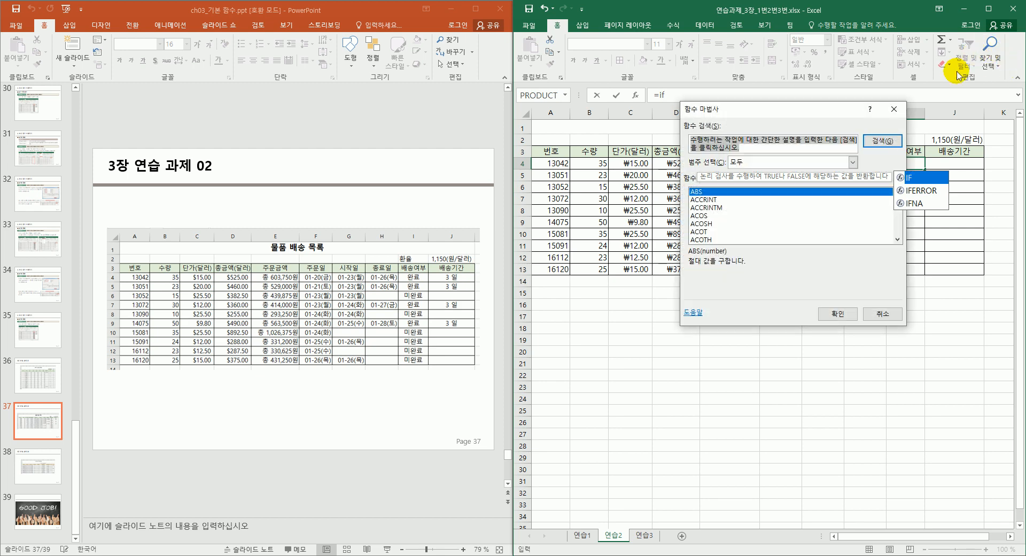
left_click_drag(847, 108, 789, 164)
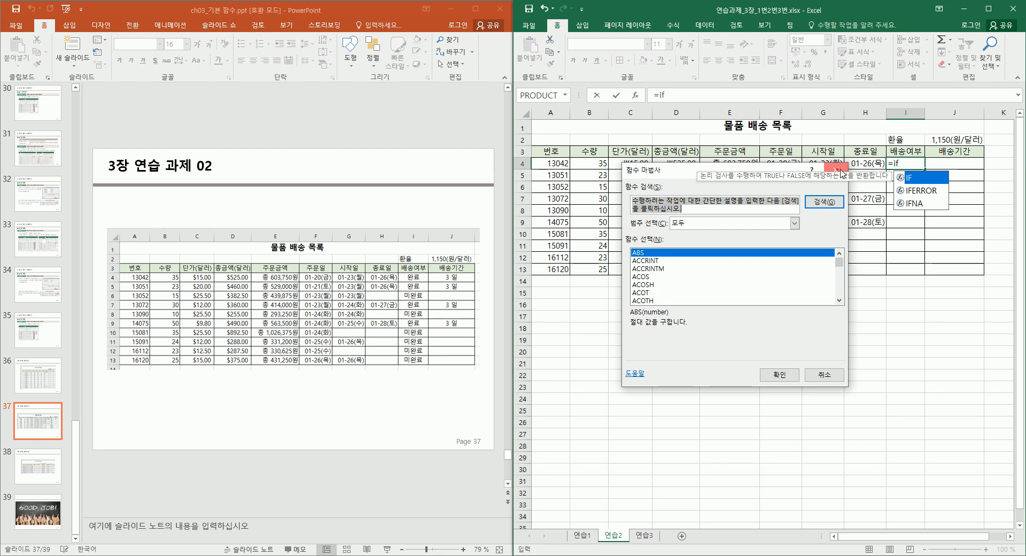
left_click(836, 170)
left_click(901, 163)
type("=if(")
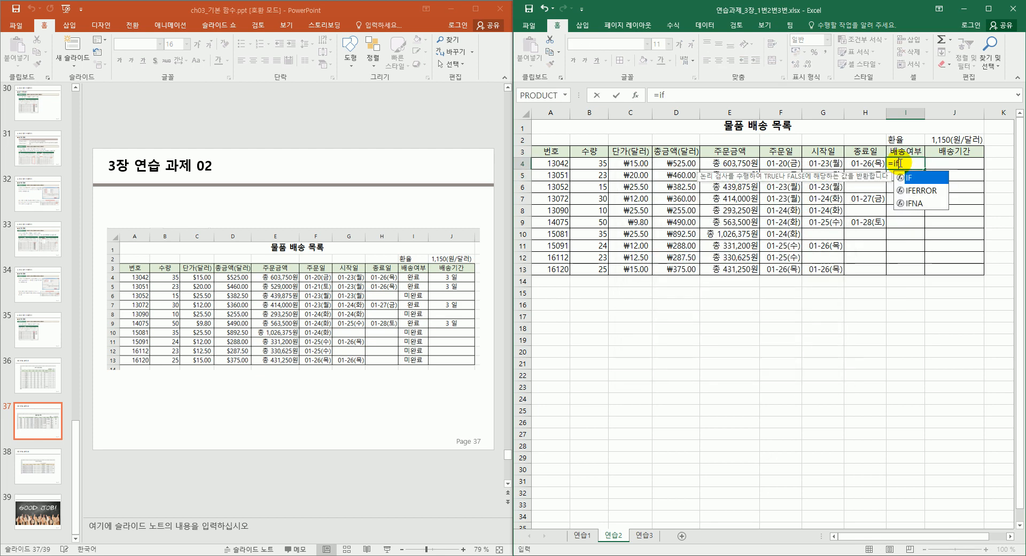
key("ctrl+a")
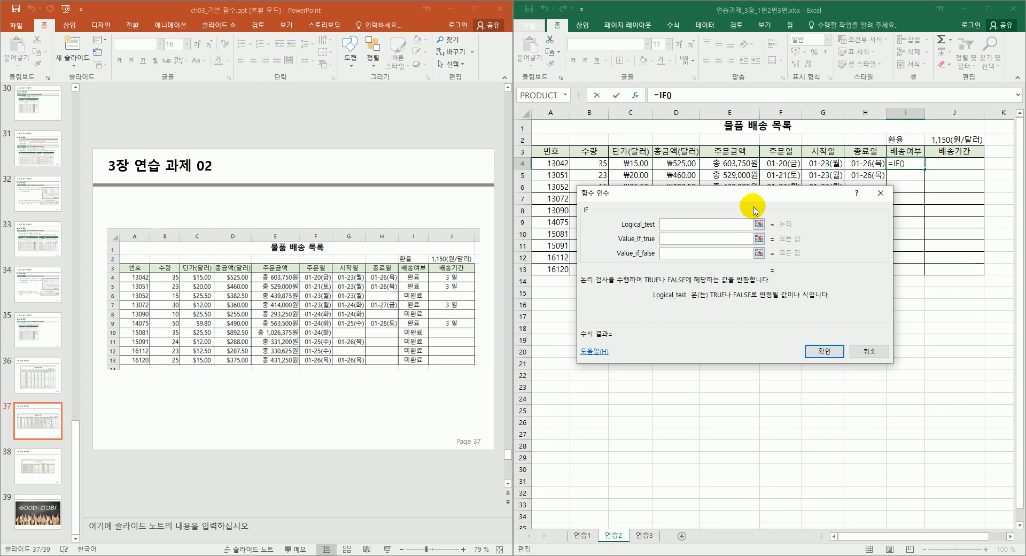
left_click_drag(754, 195, 821, 229)
Set the IF condition to AND(G4>0,H4>0).
left_click(825, 164)
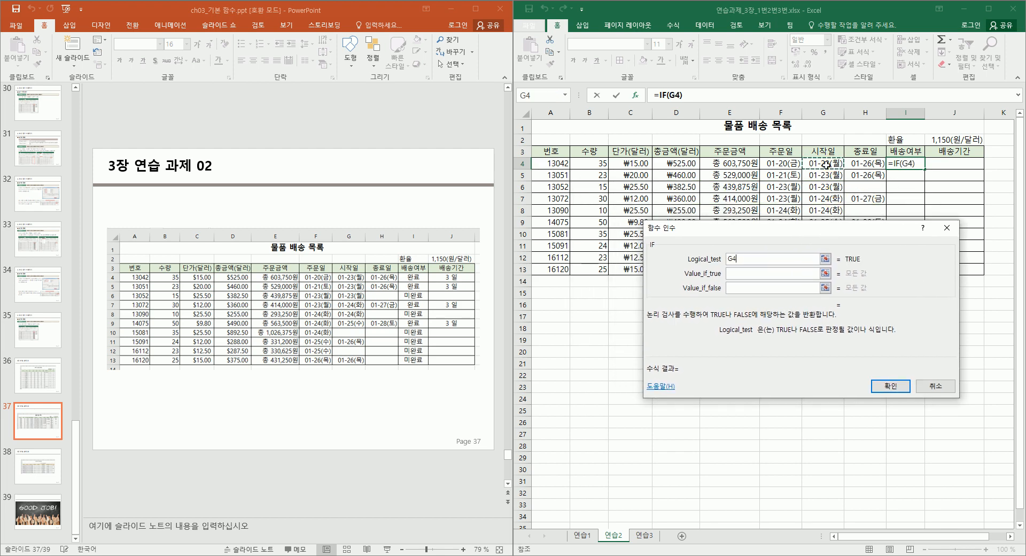
type(">")
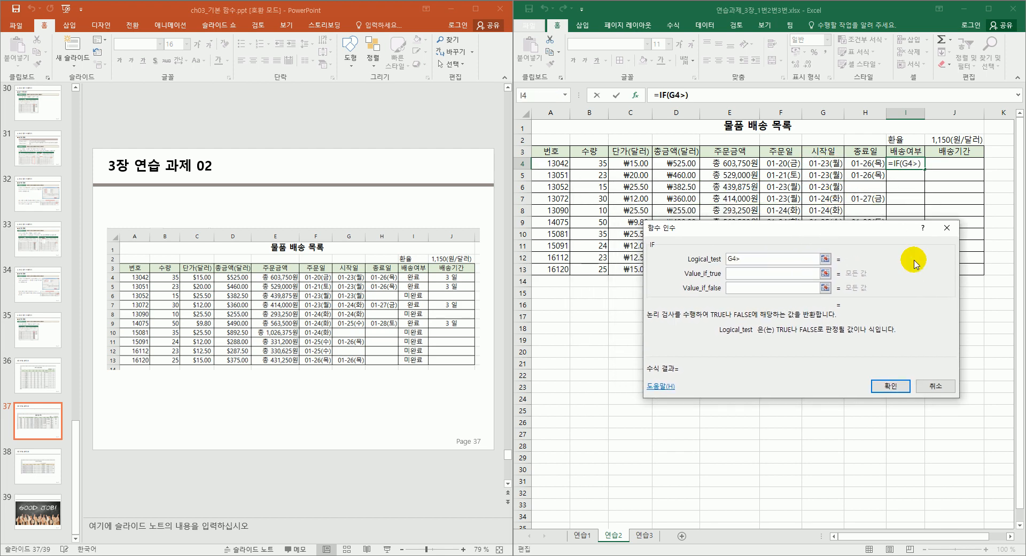
type("0,")
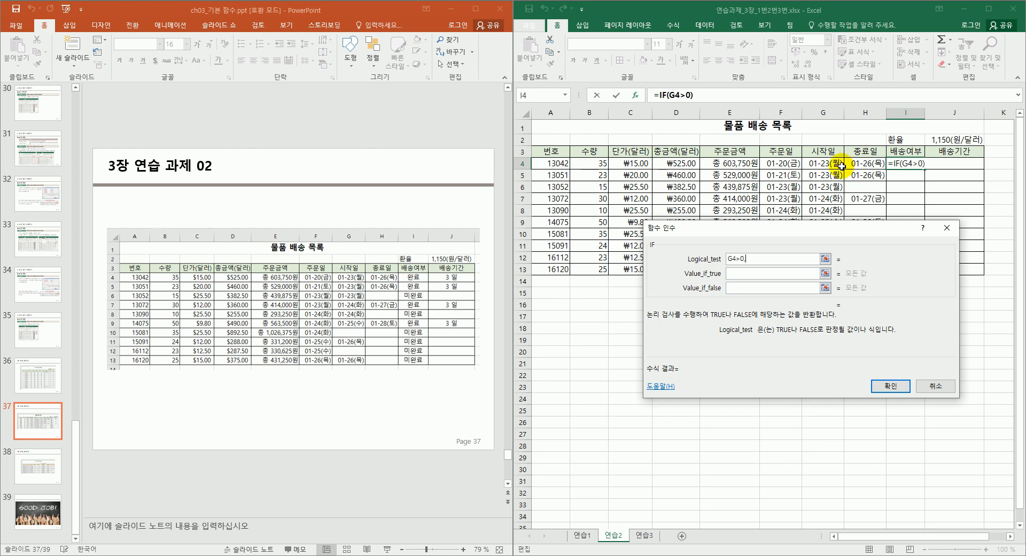
left_click(854, 163)
type(">")
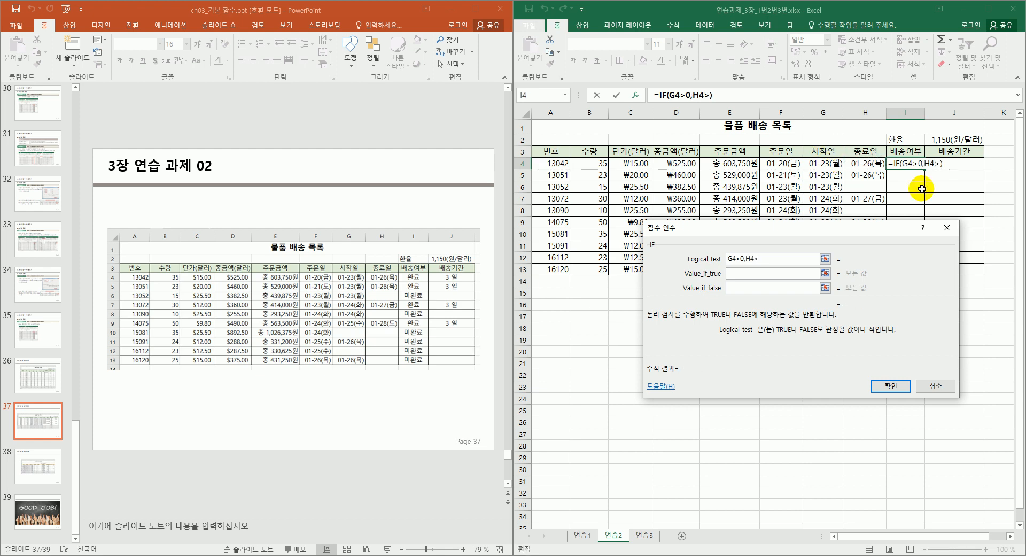
type("0")
key("shift+Home")
key("Left")
type("and")
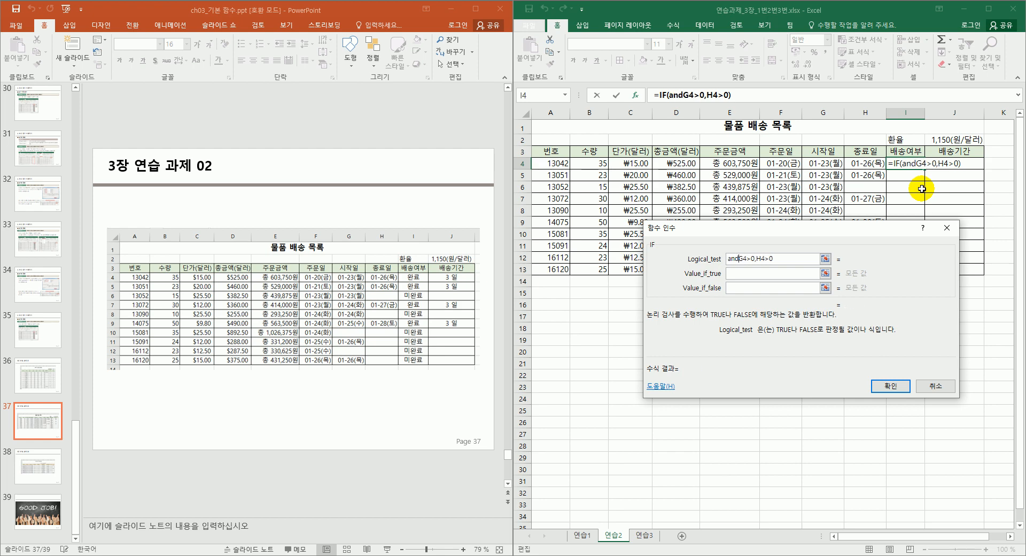
type("(")
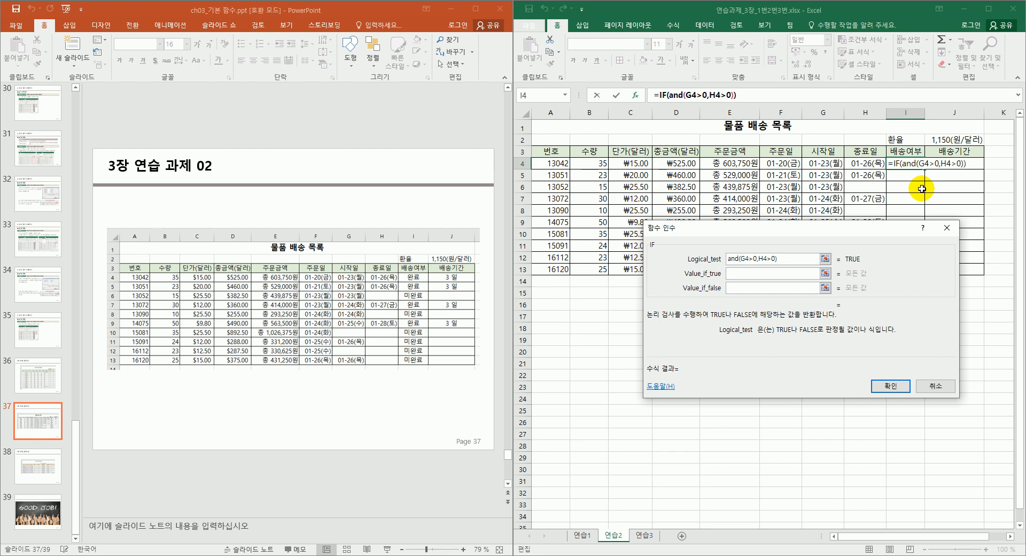
Return "완료" when true and "미완료" when false, and confirm the formula.
left_click(771, 274)
type("\"")
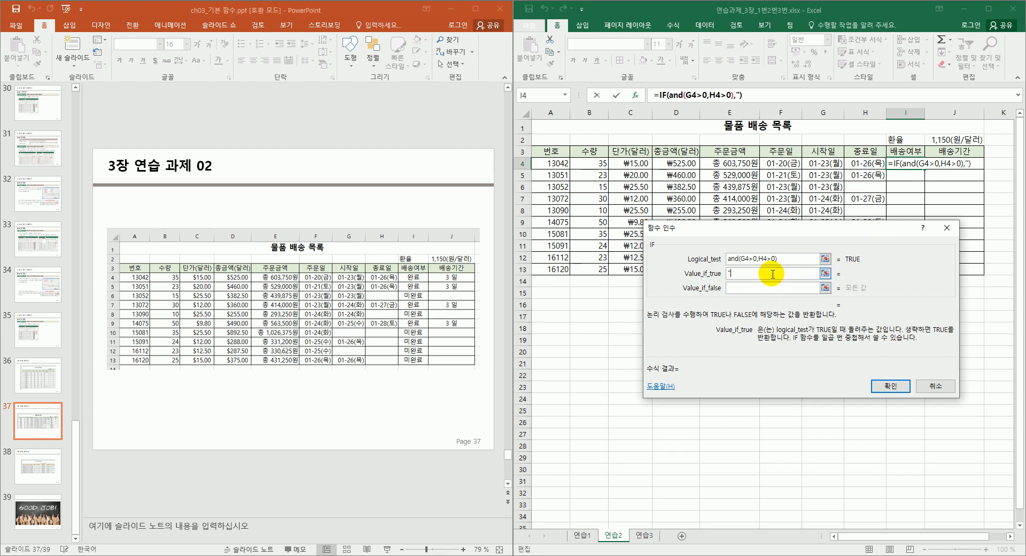
type("완료\"")
key("Tab")
type("\"aldhks")
key("BackSpace")
key("BackSpace")
key("BackSpace")
key("BackSpace")
key("BackSpace")
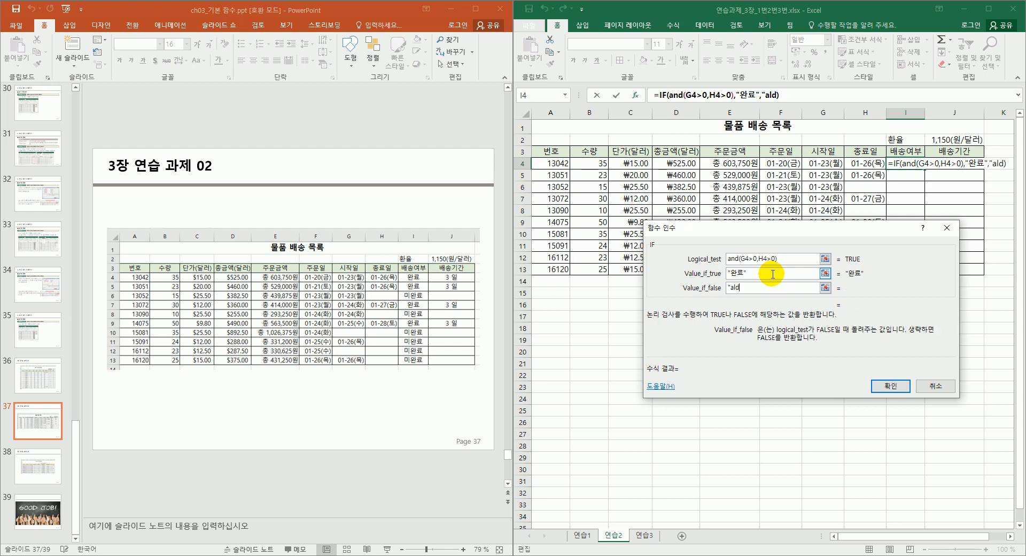
key("BackSpace")
type("미완료\"")
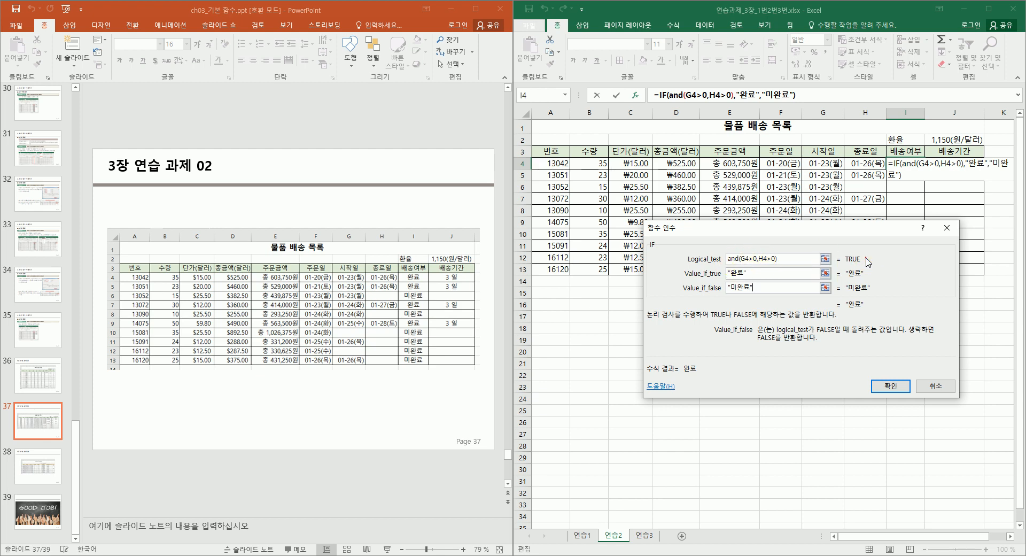
left_click_drag(868, 262, 853, 262)
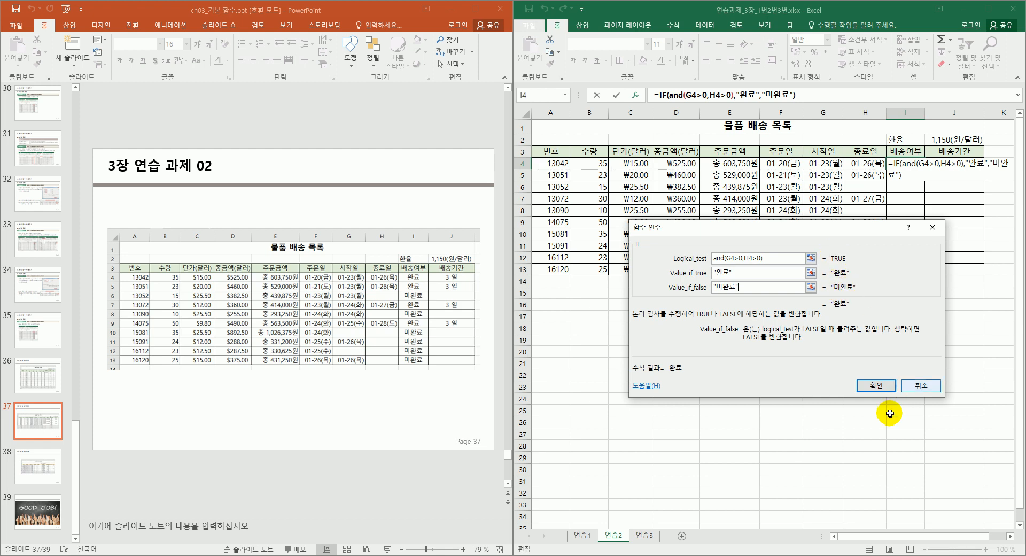
left_click(876, 386)
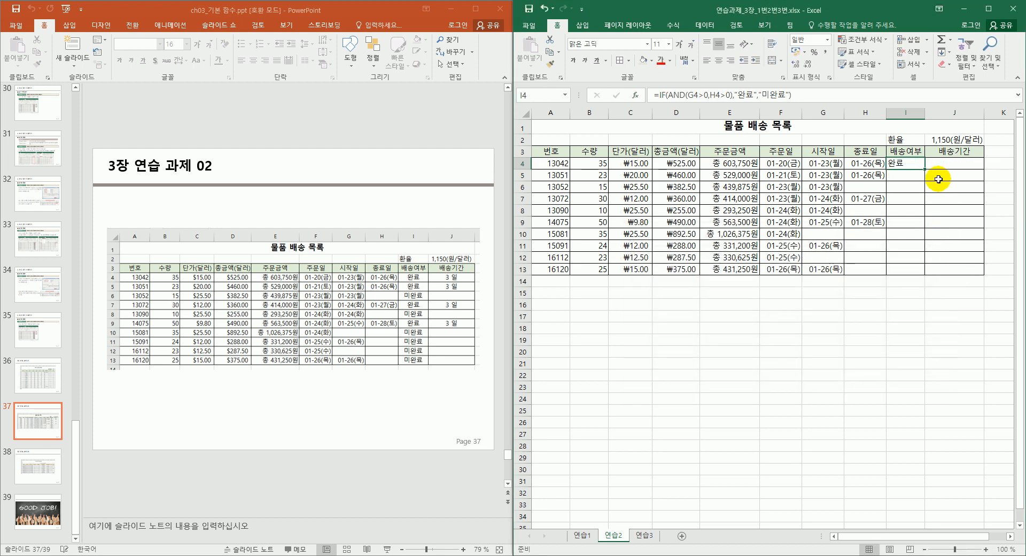
Copy the I4 formula down to I13 and centre the 배송여부 results.
left_click_drag(925, 169, 922, 273)
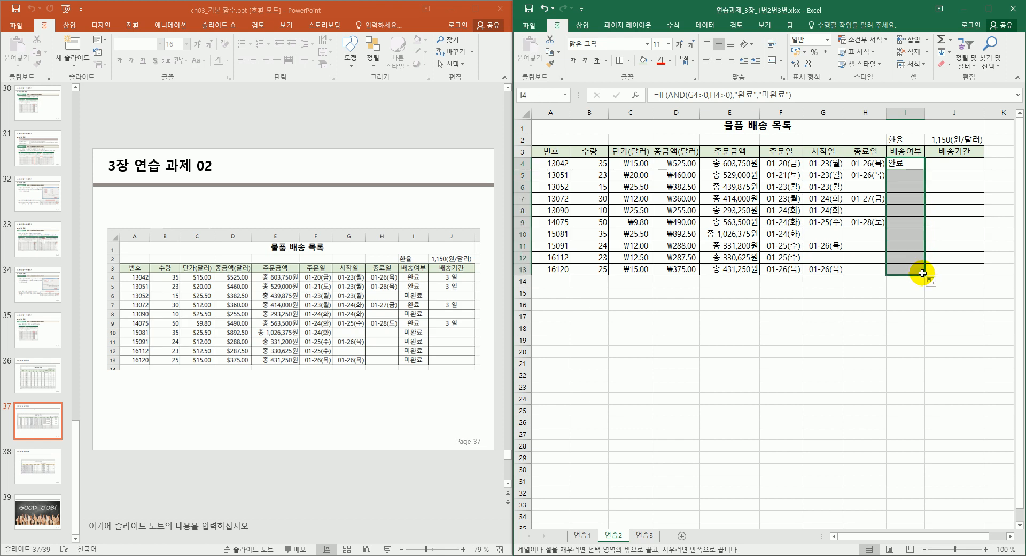
left_click(909, 198)
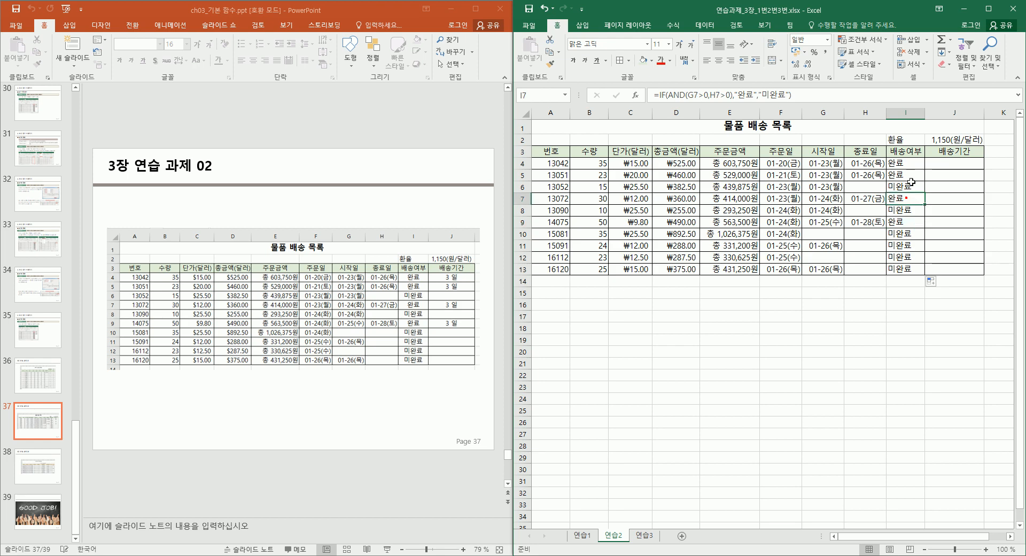
left_click(909, 189)
left_click(902, 297)
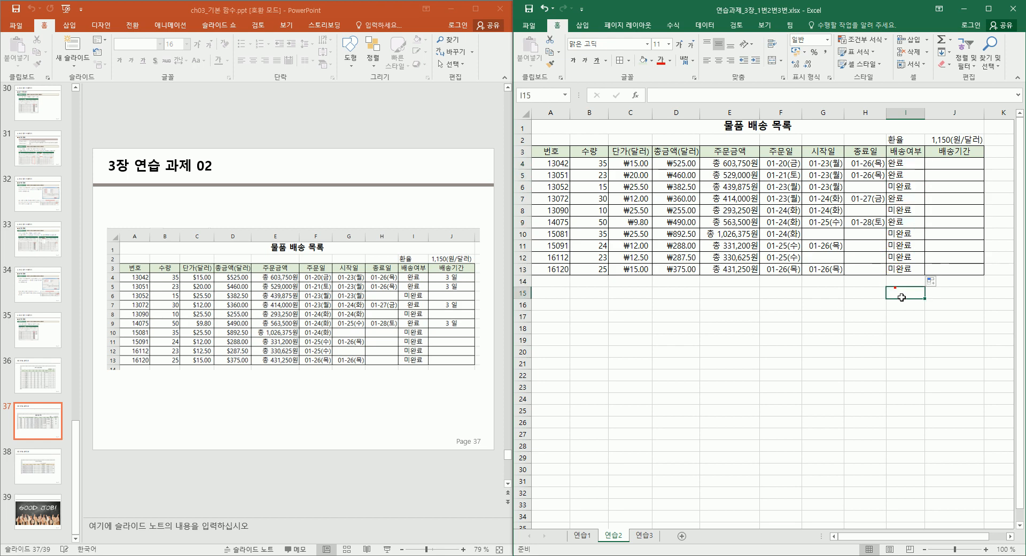
left_click_drag(905, 268, 906, 163)
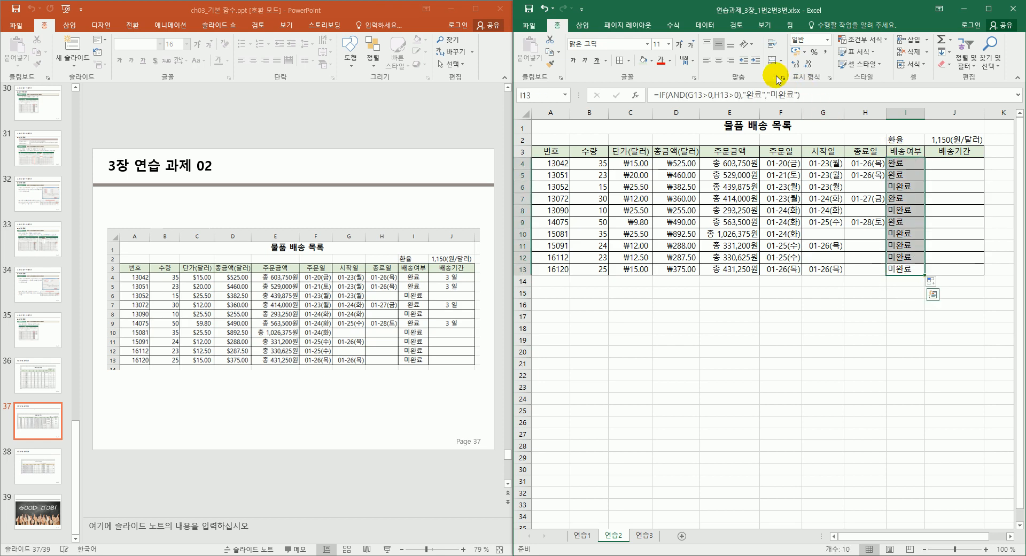
left_click(719, 60)
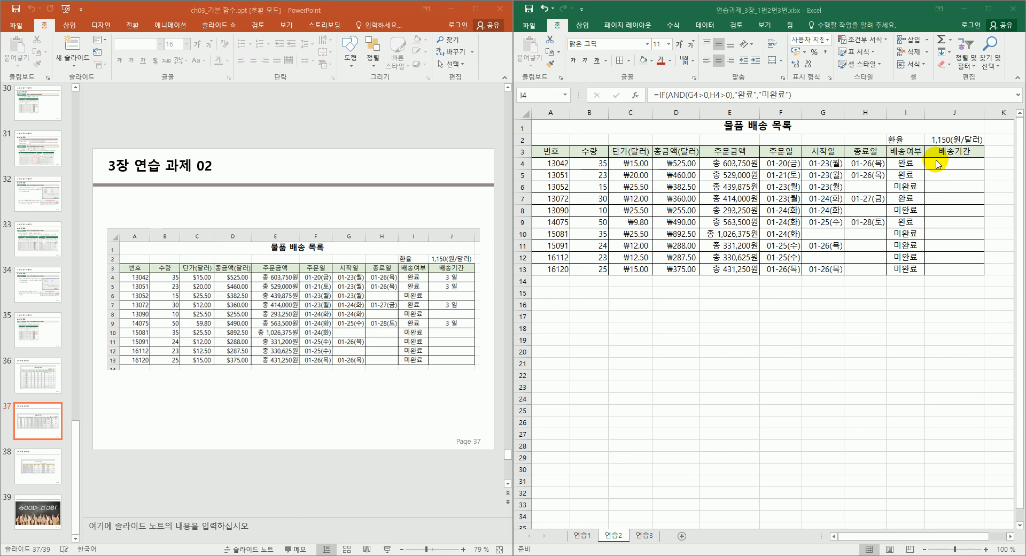
Check the copied 배송여부 formulas in rows 4 to 7, then select J4.
left_click(907, 164)
left_click(908, 164)
left_click(905, 172)
left_click(908, 219)
left_click(910, 198)
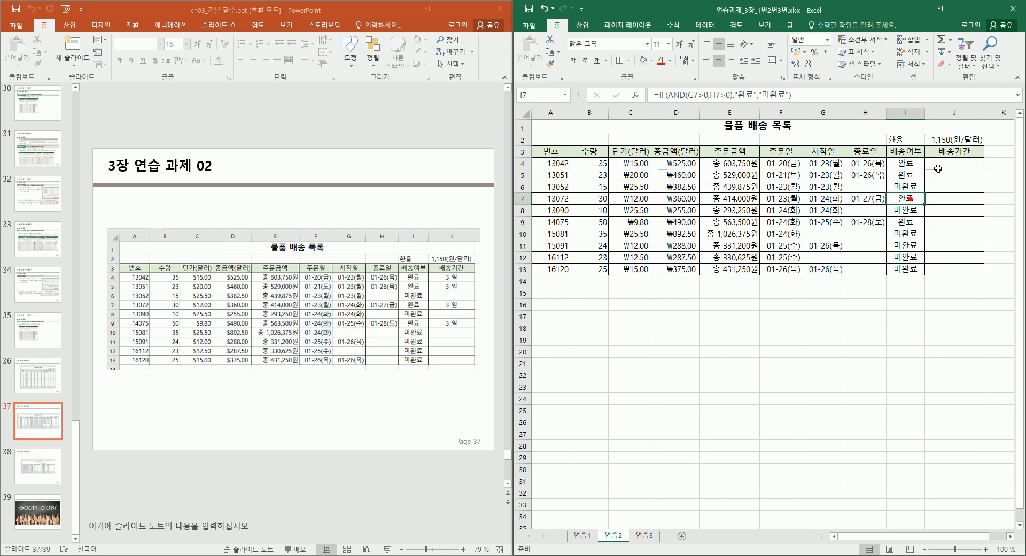
left_click(947, 163)
Start an IF in J4 with condition I4="완료" and an empty "" false value.
type("=")
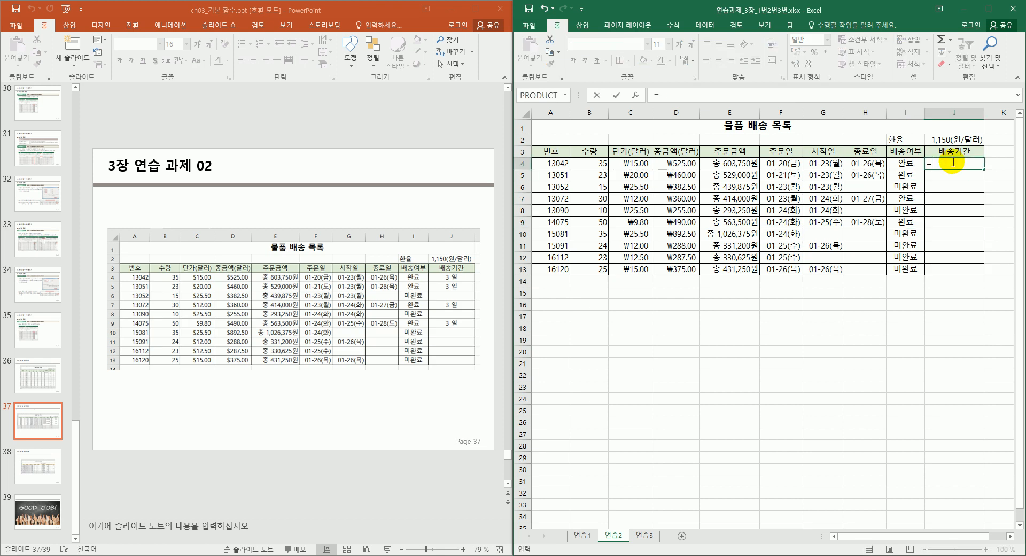
type("if(")
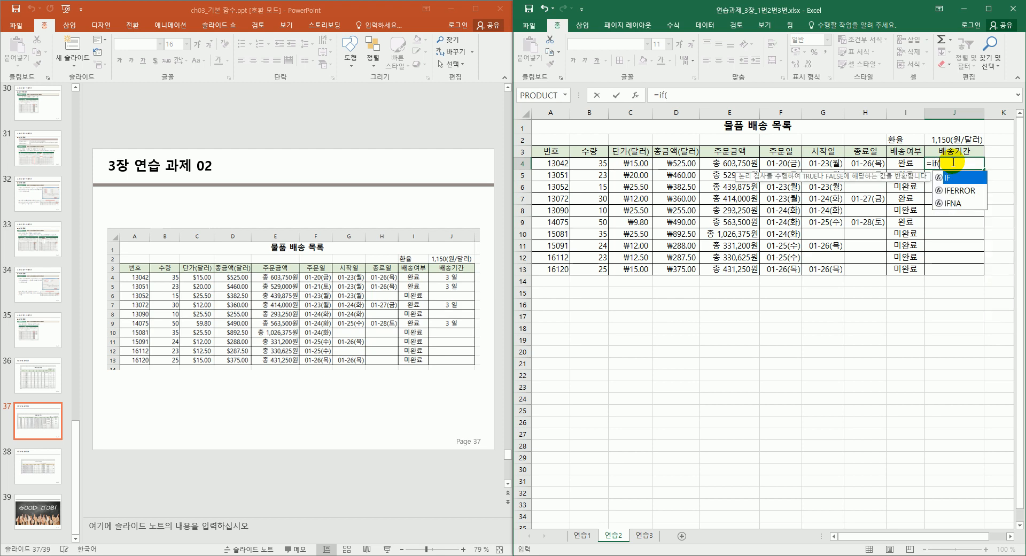
key("ctrl+a")
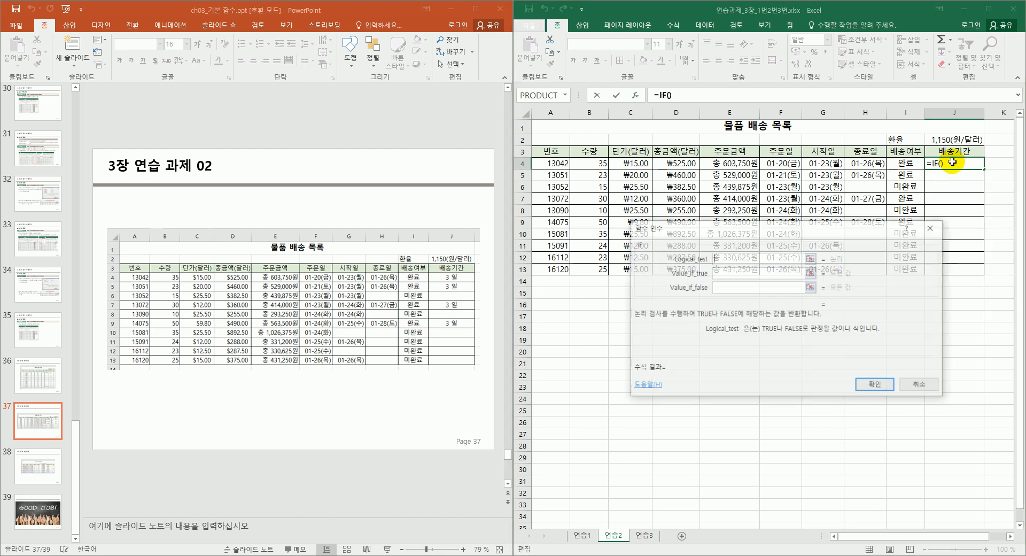
left_click_drag(789, 227, 834, 249)
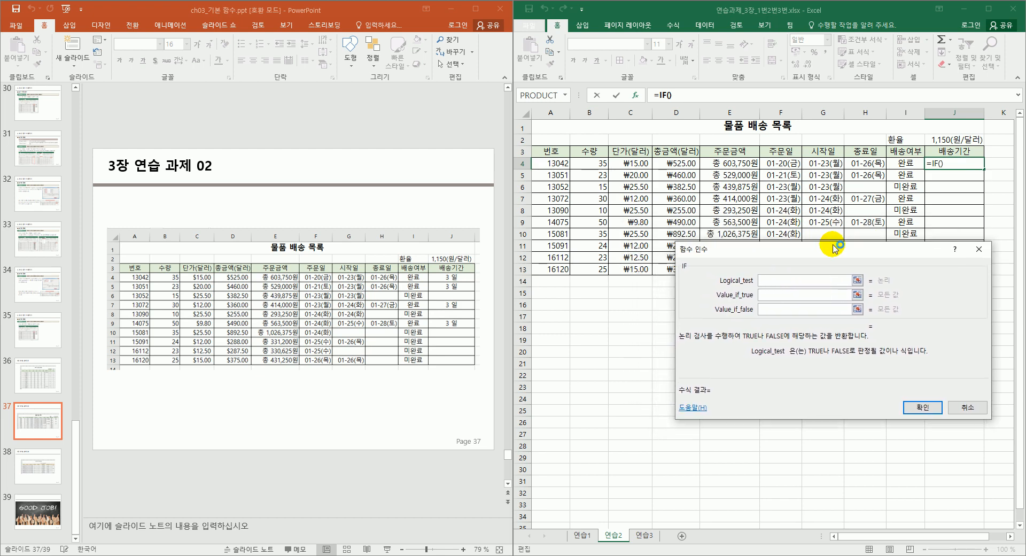
left_click(902, 164)
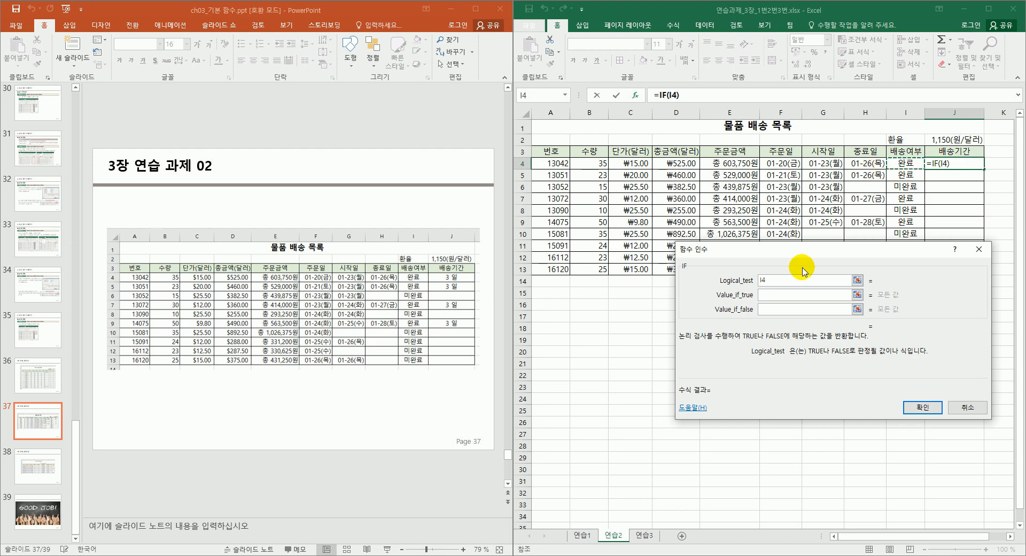
type("=")
type("\"\"")
type("완료")
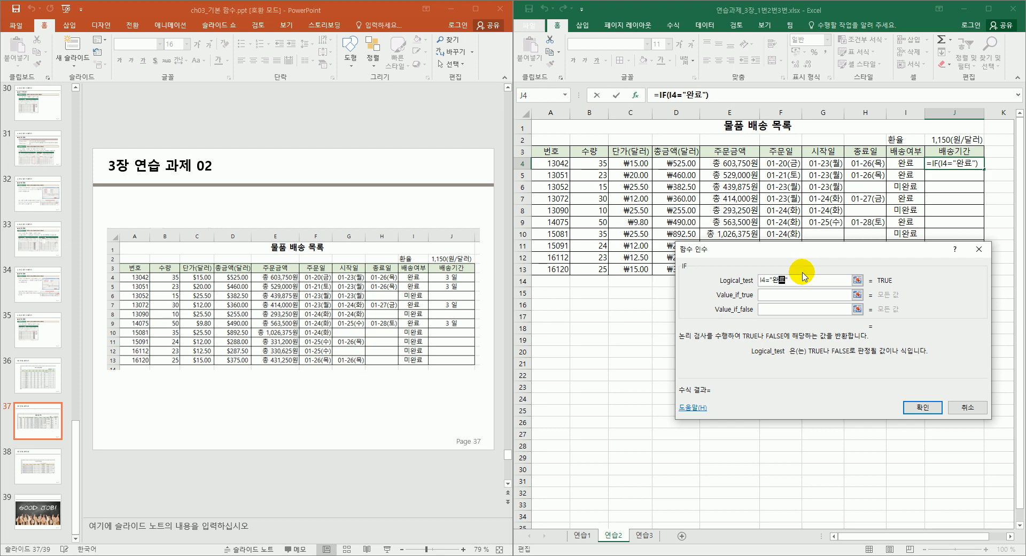
left_click(802, 296)
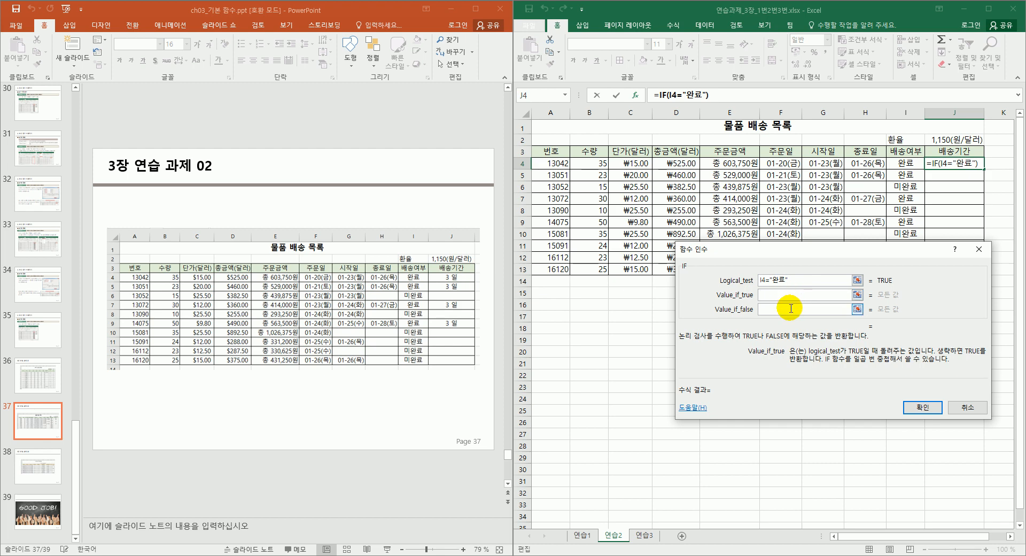
left_click(780, 309)
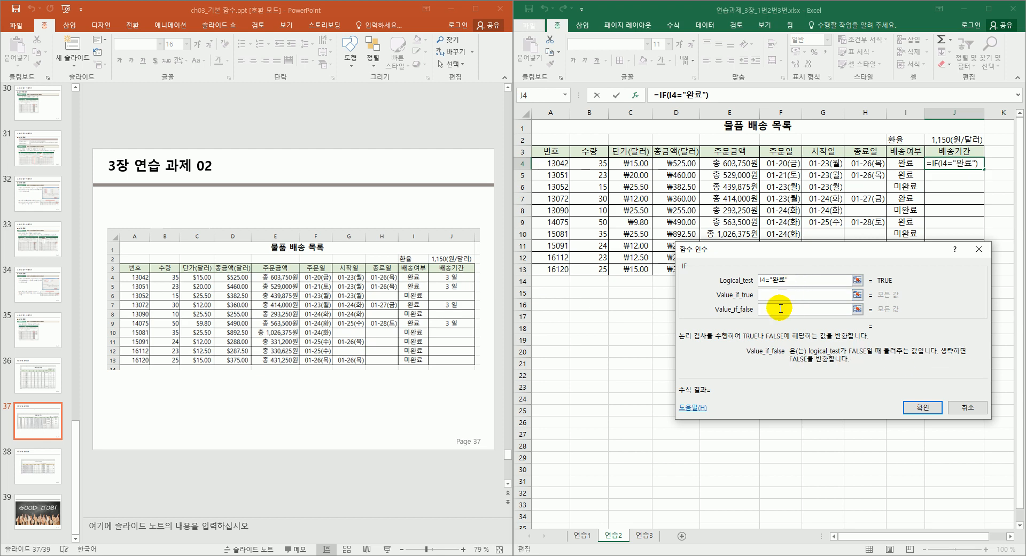
type("\"\"")
left_click_drag(793, 279, 747, 284)
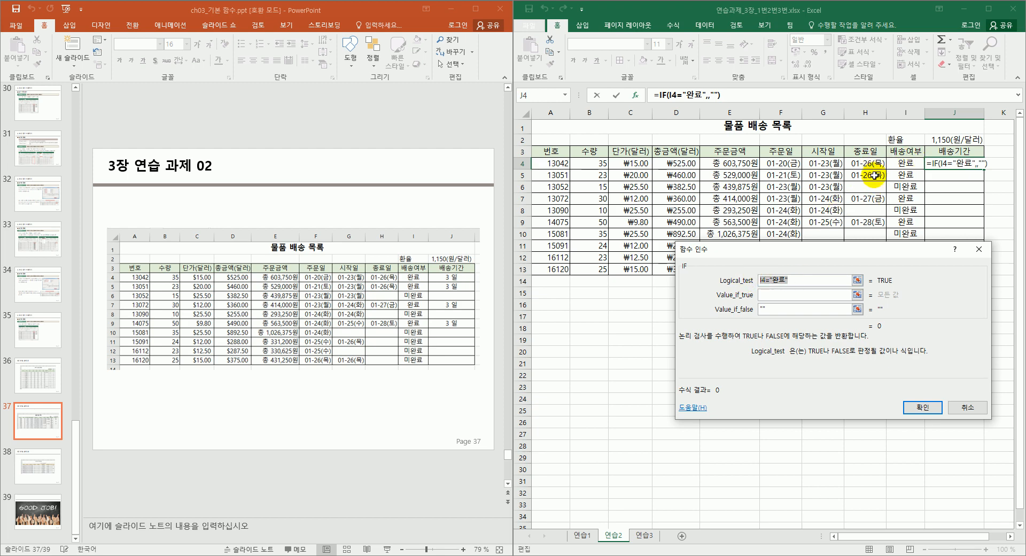
left_click(771, 294)
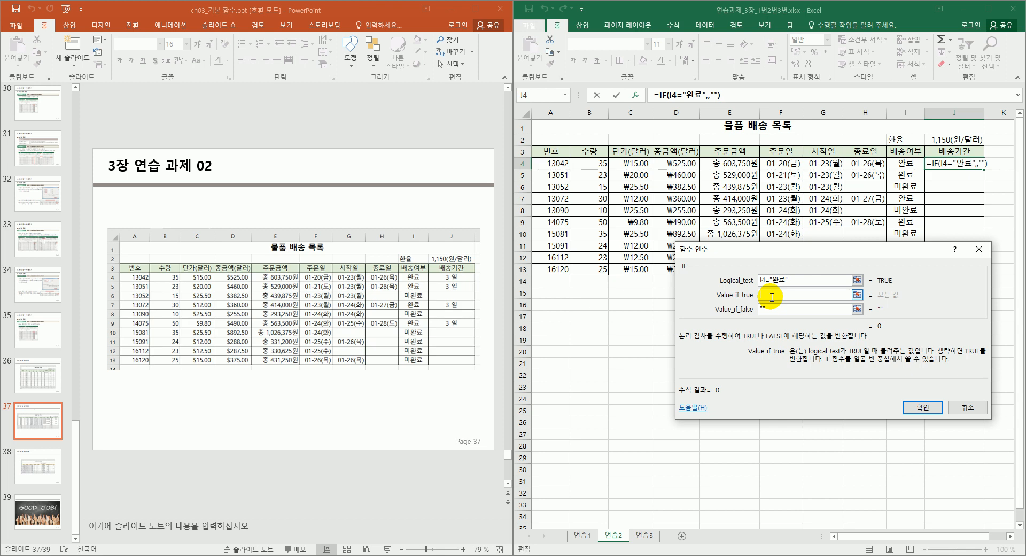
Set the true value to DATEDIF(G4,H4,"d") and confirm the formula.
type("ㅇ더")
key("BackSpace")
key("BackSpace")
key("BackSpace")
type("datedi")
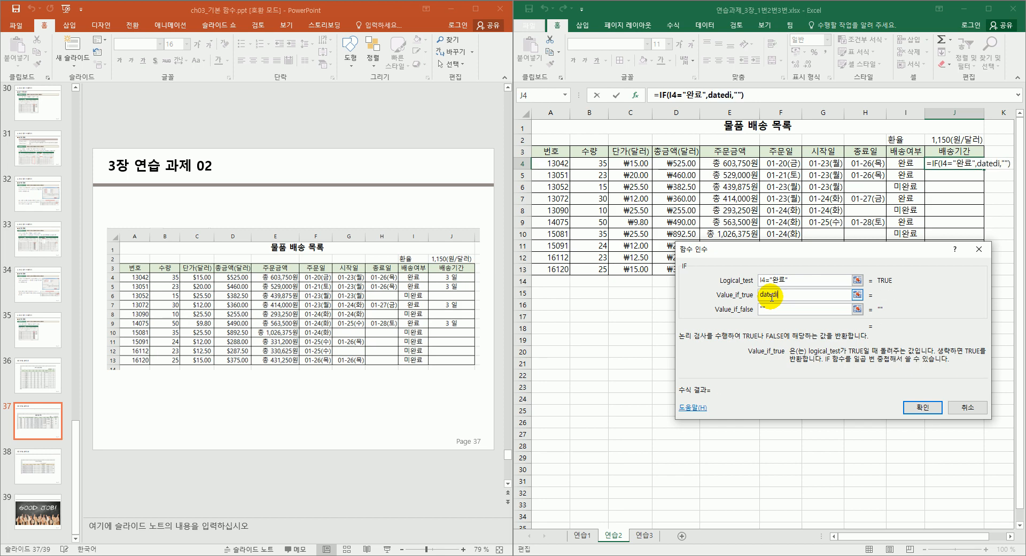
type("f()")
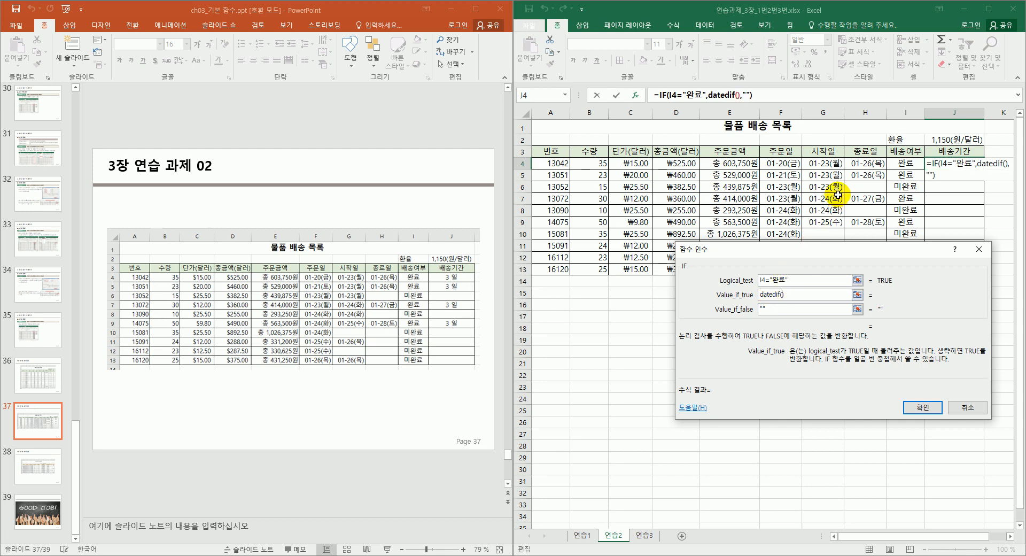
left_click(831, 164)
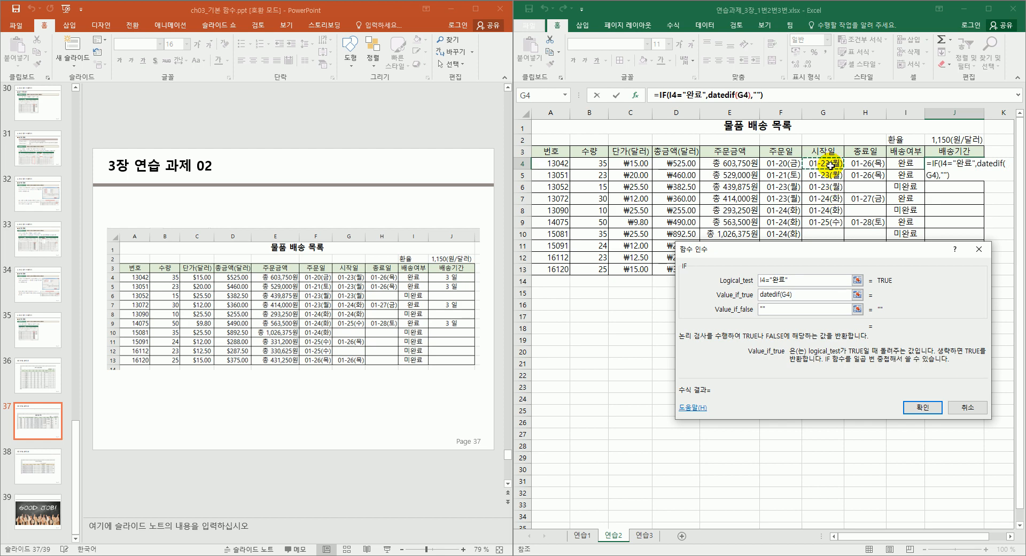
type(",H4")
left_click(858, 164)
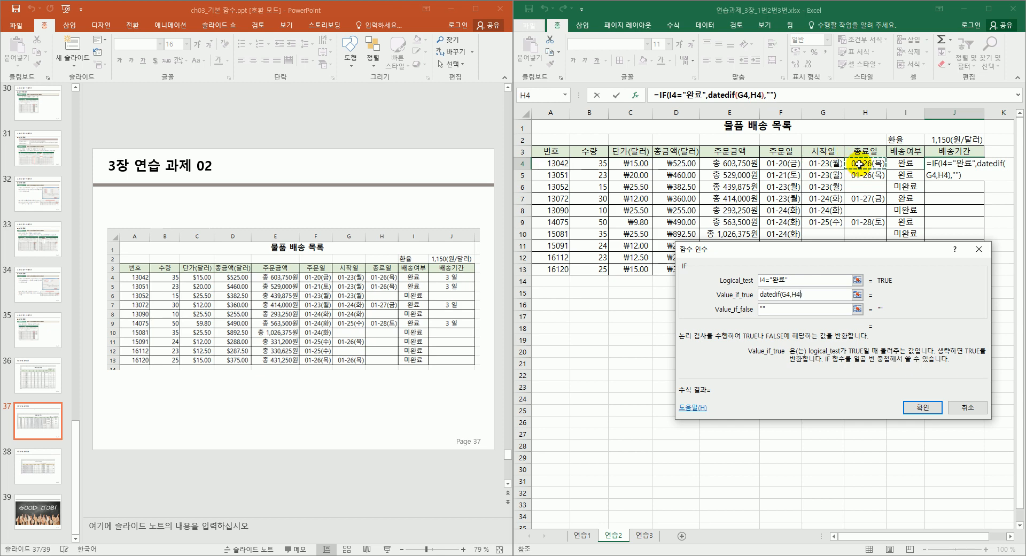
type(",")
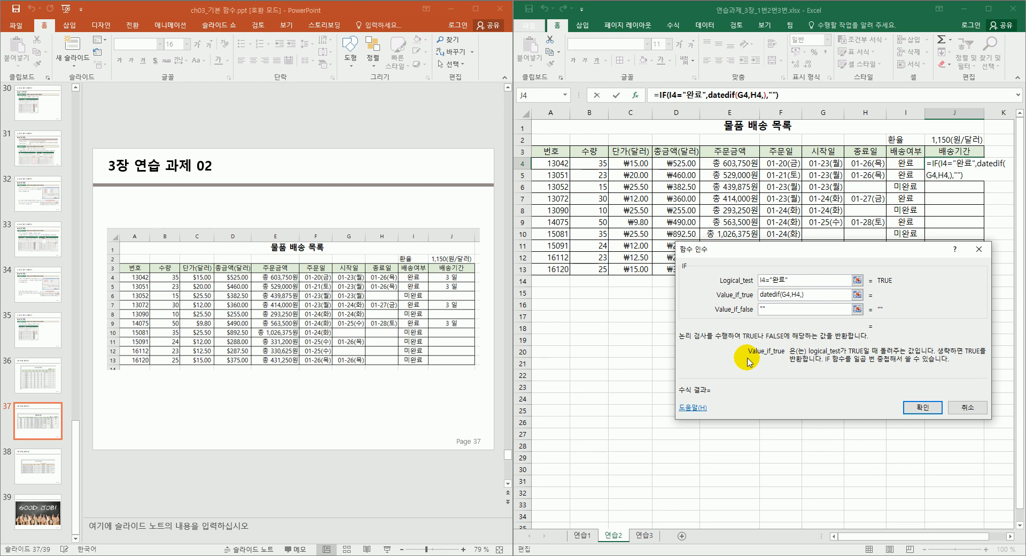
type("\"\"")
type("d")
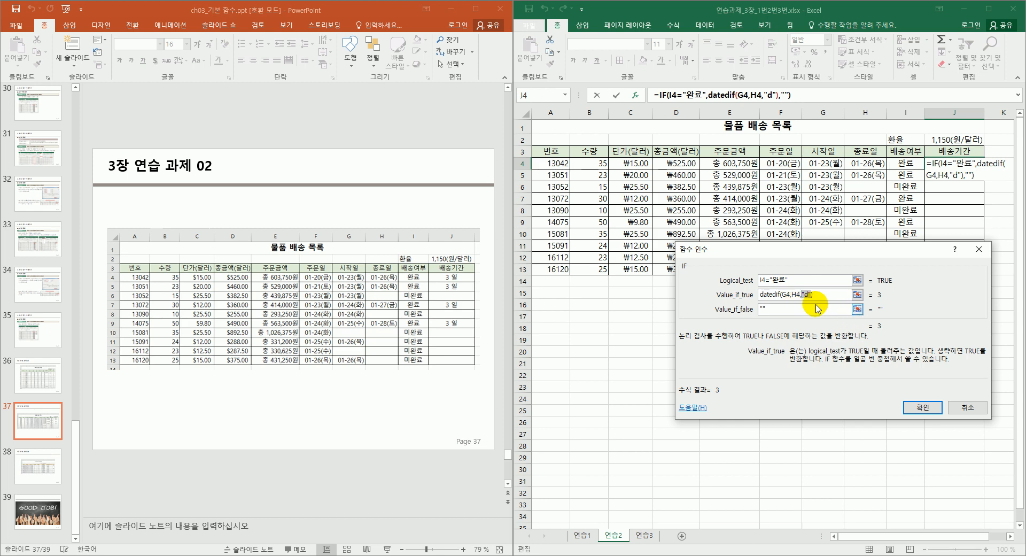
left_click(918, 408)
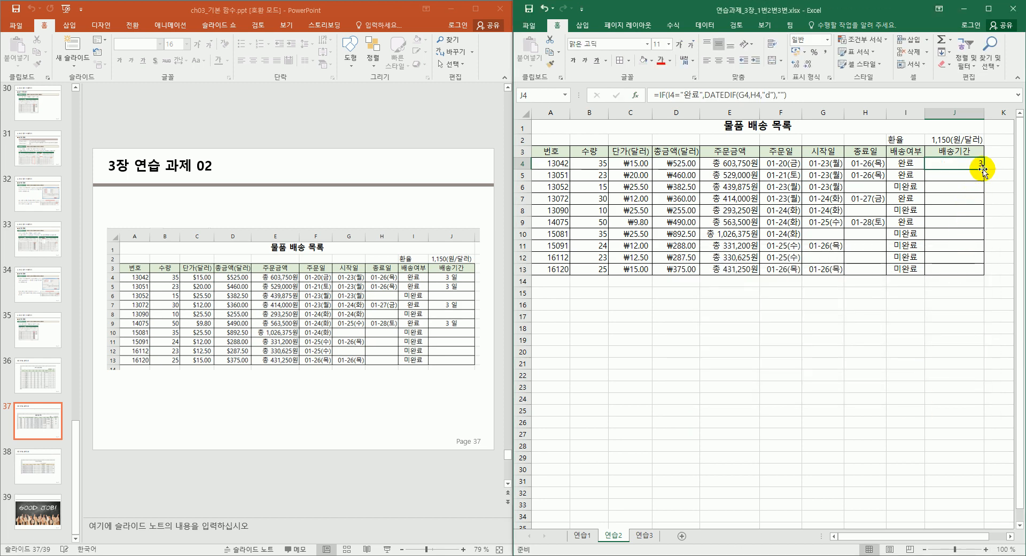
Copy the J4 formula down to J13 and select J4:J13.
mouse_move(985, 168)
left_mouse_down()
mouse_move(969, 274)
mouse_move(923, 246)
left_mouse_up()
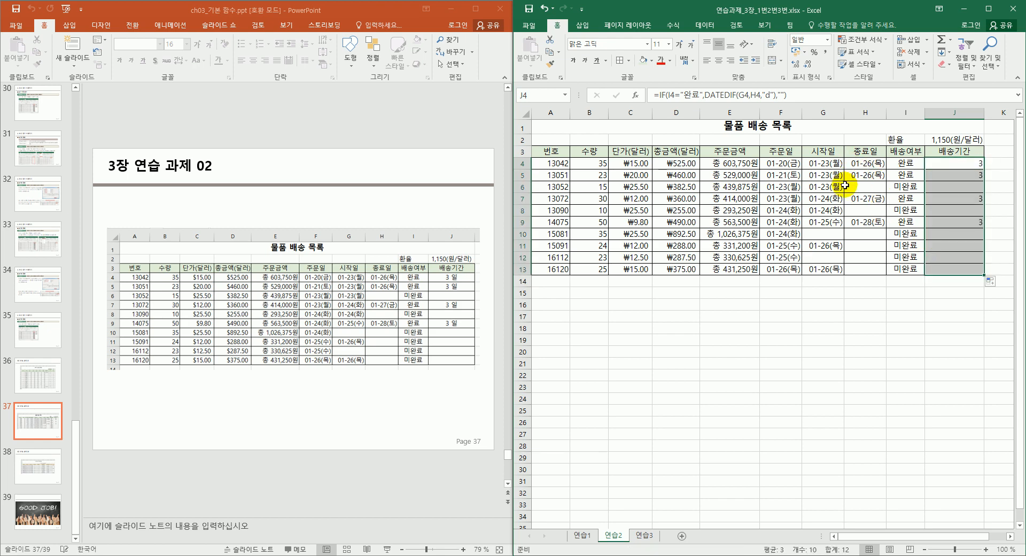
left_click(971, 163)
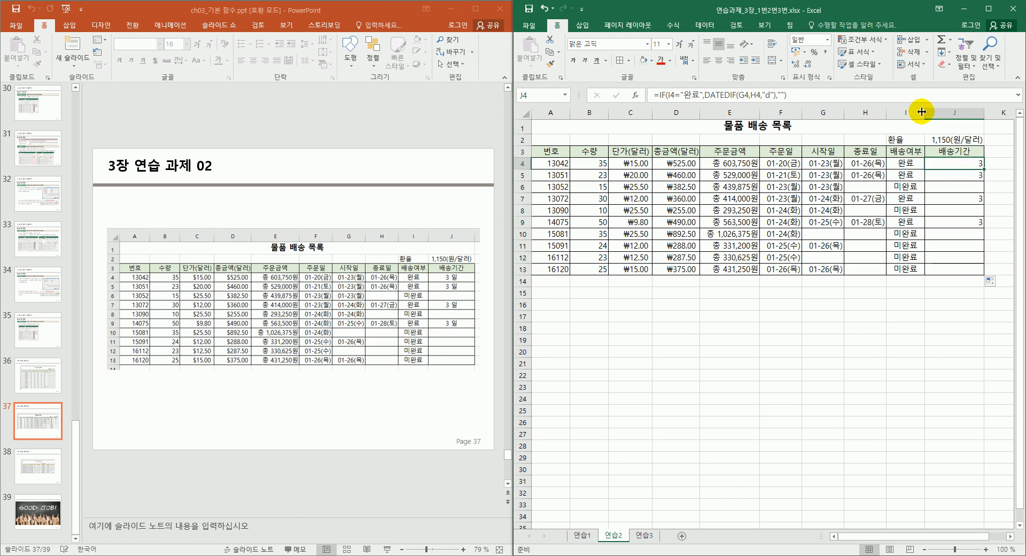
left_click(949, 267)
left_click(966, 165)
left_click_drag(959, 223, 956, 270)
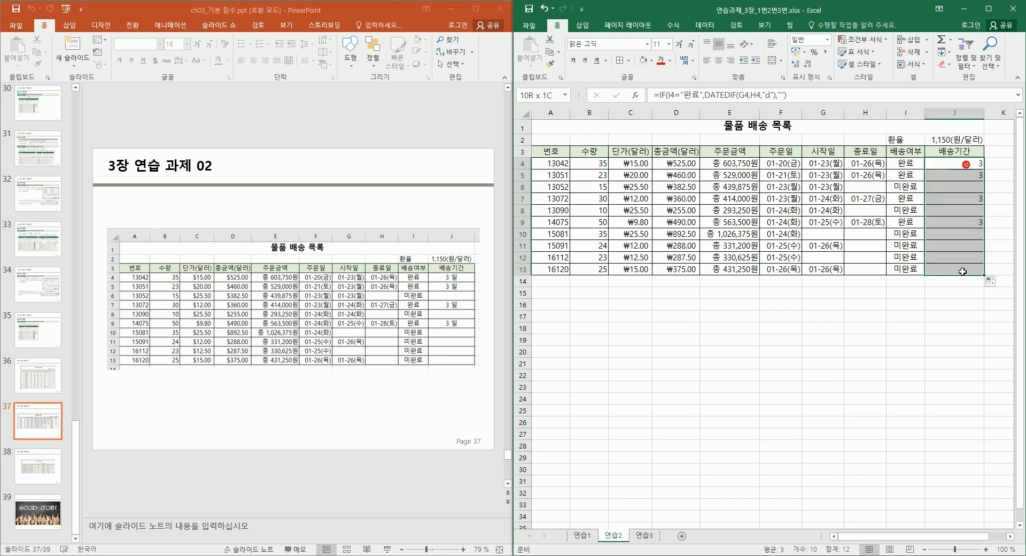
Give J4:J13 a custom "일" day format and centre it, then centre the 환율 label in I2.
left_click(830, 77)
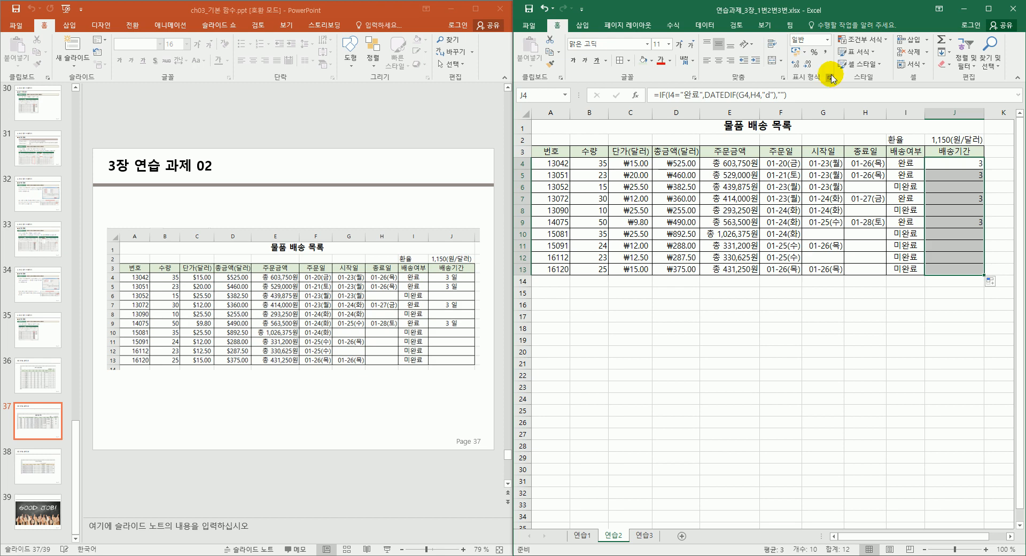
left_click(722, 333)
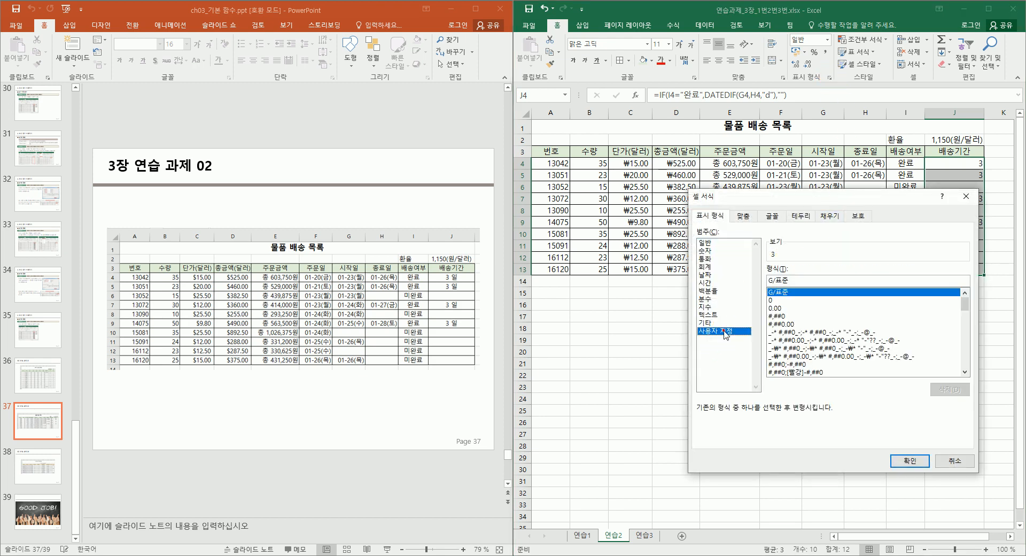
left_click(804, 280)
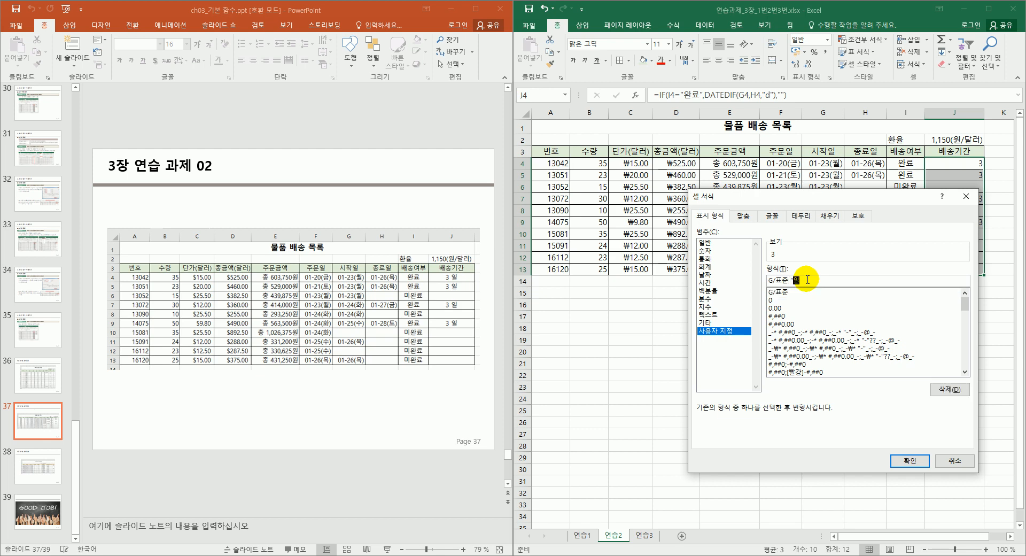
key("Return")
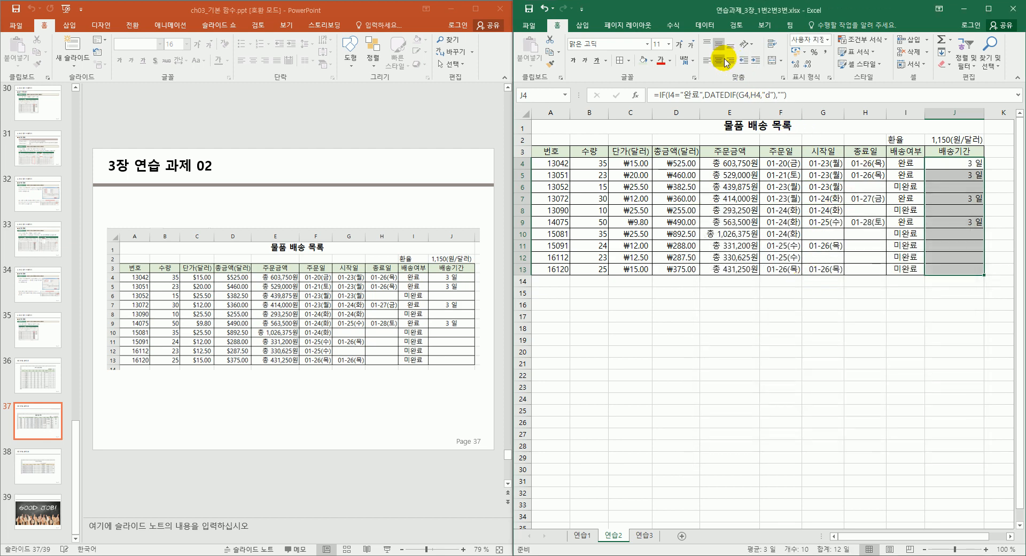
left_click(724, 62)
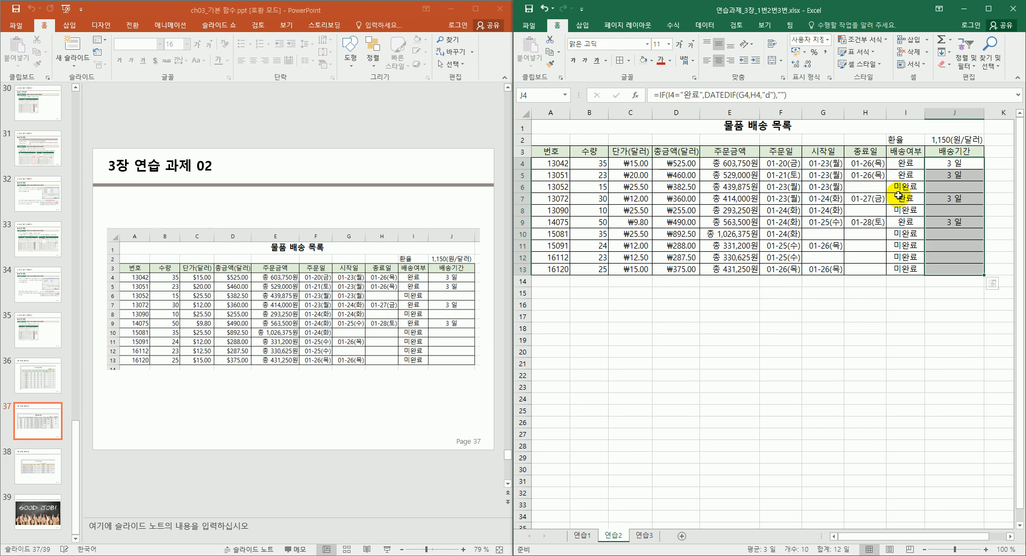
left_click(903, 140)
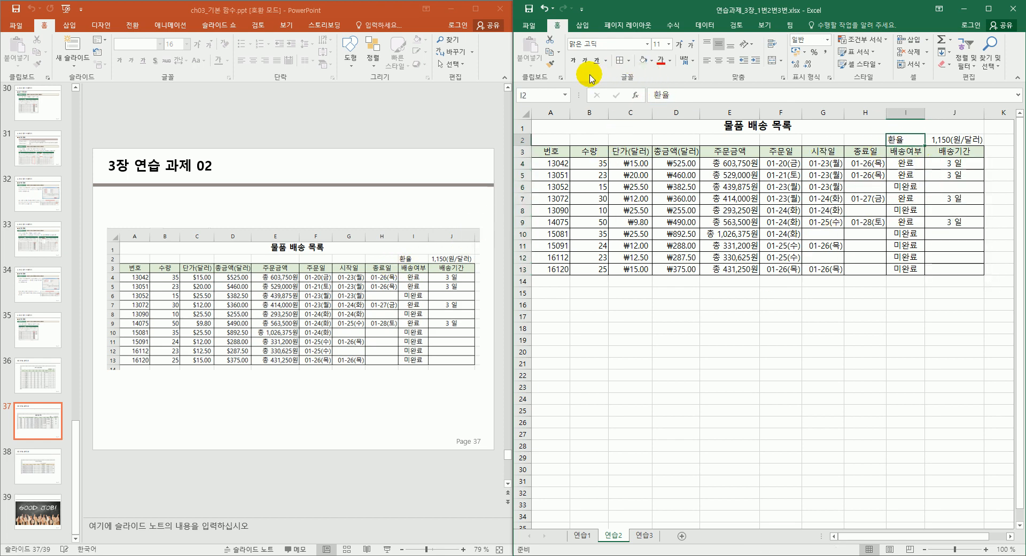
left_click(719, 60)
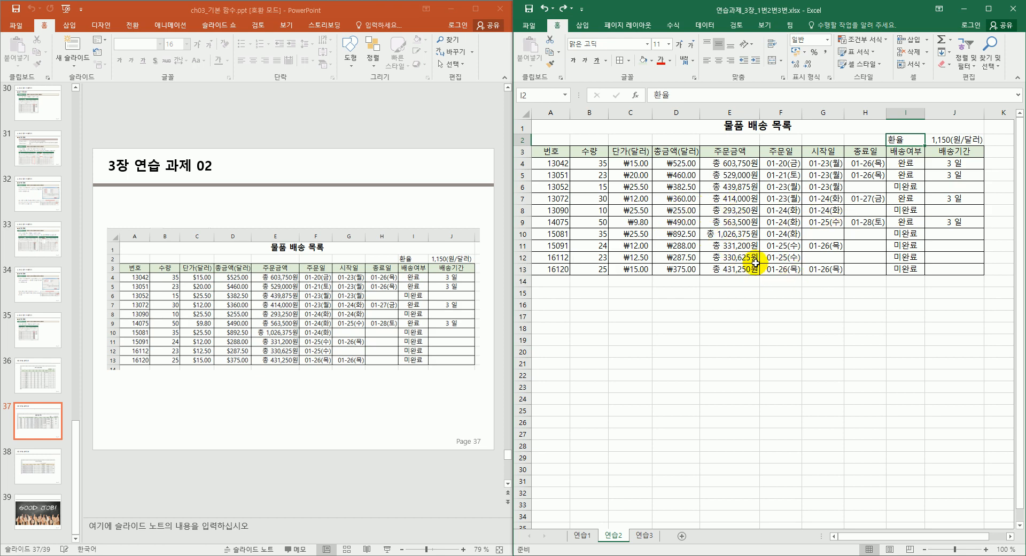
Go to the 연습3 sheet and scroll through its 사원별 판매현황 table.
left_click(644, 535)
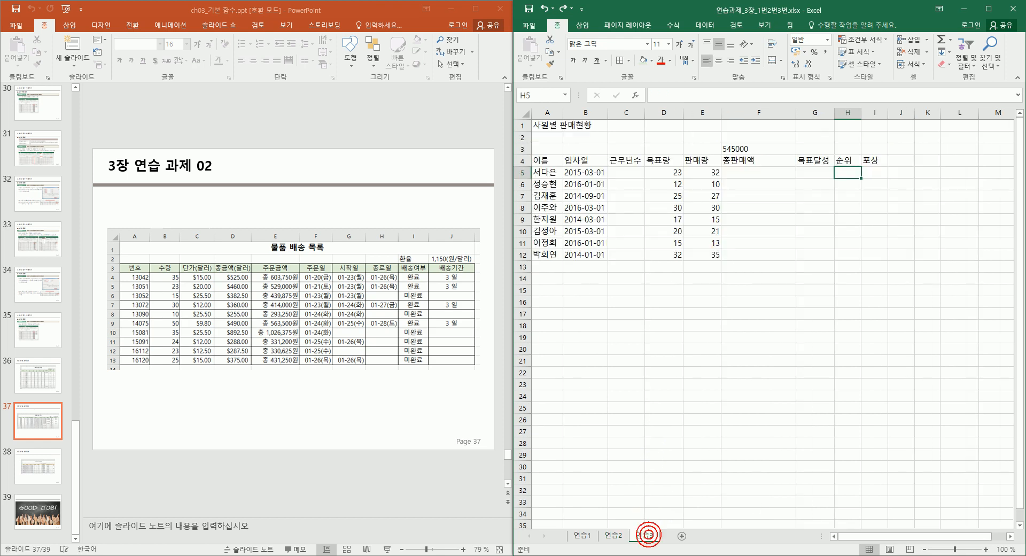
scroll(393, 301, "down", 1)
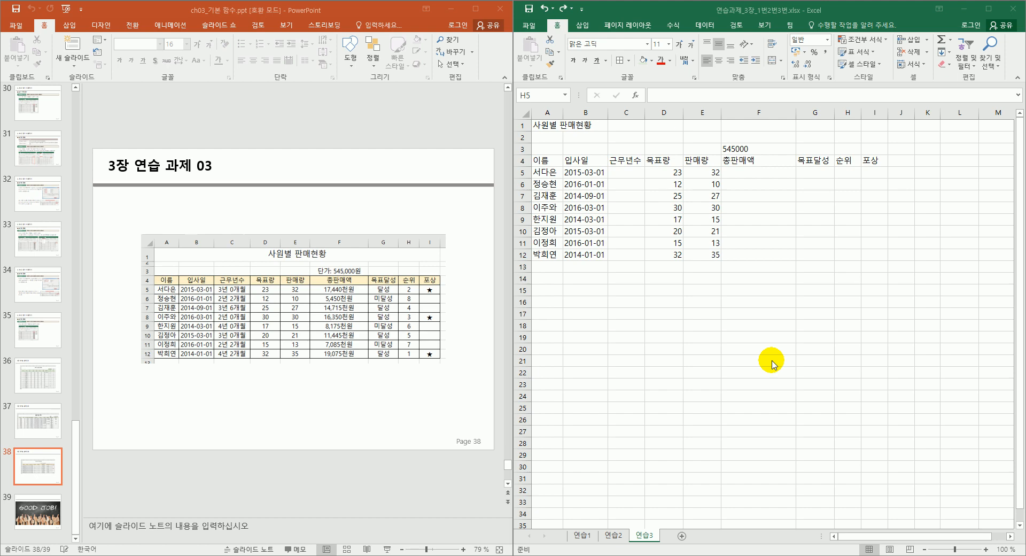
left_click(631, 174)
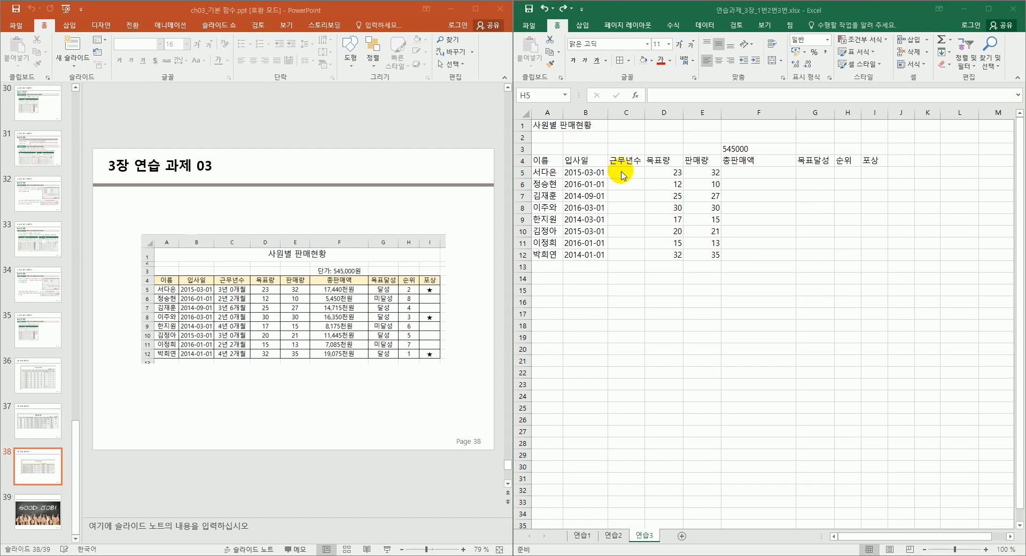
Merge and centre the 사원별 판매현황 title across A1:I1.
left_click(613, 128)
left_click(587, 124)
left_click_drag(587, 124, 876, 126)
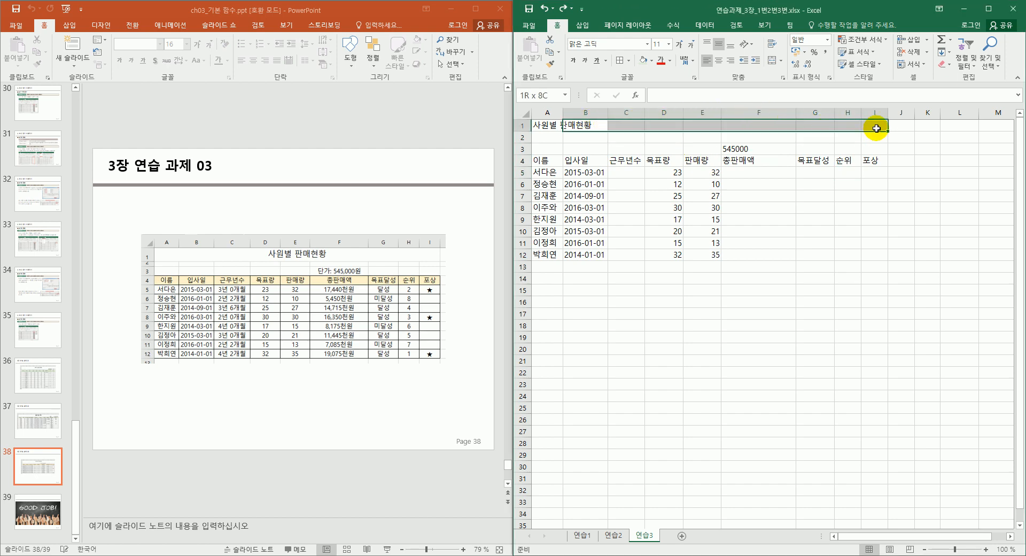
left_click(773, 60)
left_click_drag(540, 123, 587, 124)
left_click(774, 61)
left_click(775, 61)
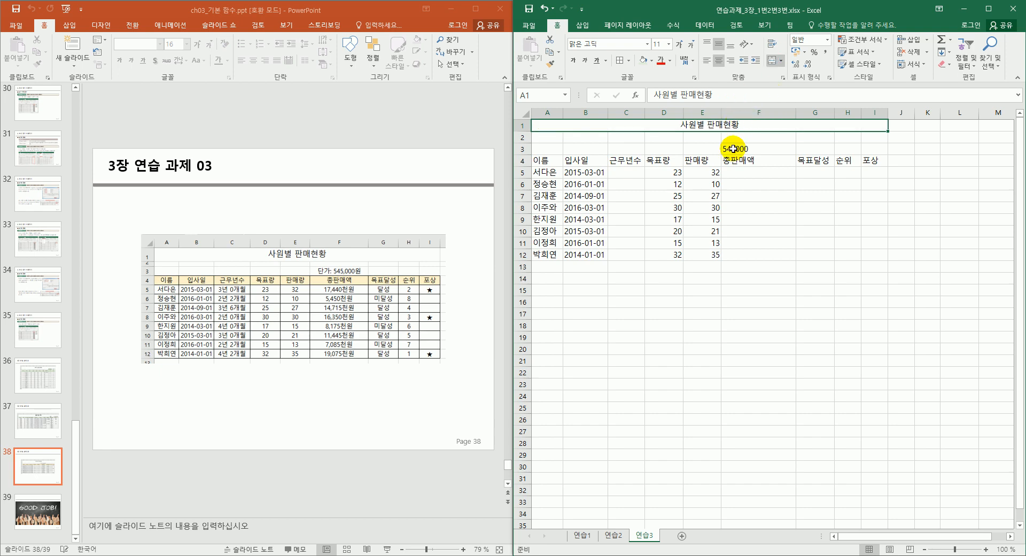
Set the title to 14 pt, make row 1 taller and row 2 shorter.
left_click(669, 48)
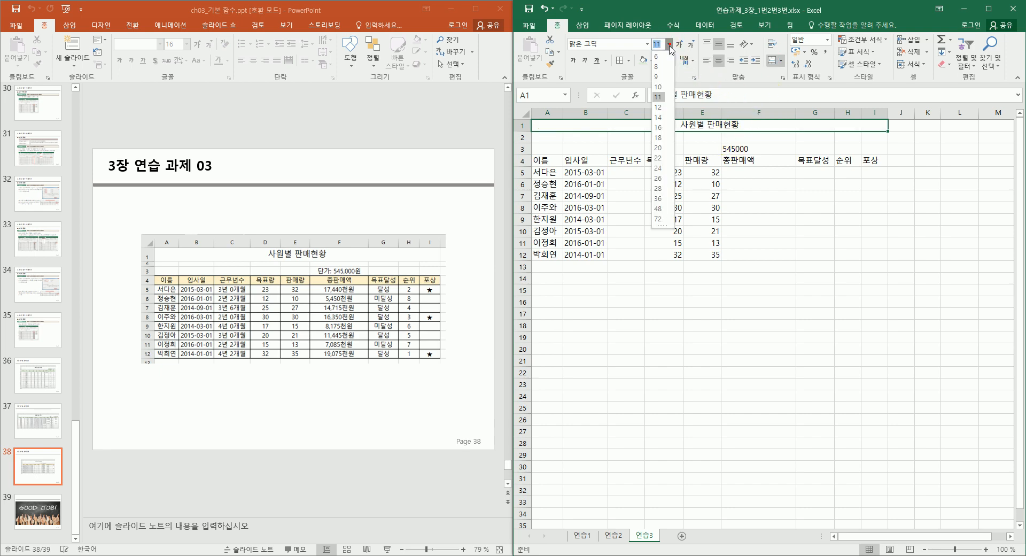
left_click(664, 121)
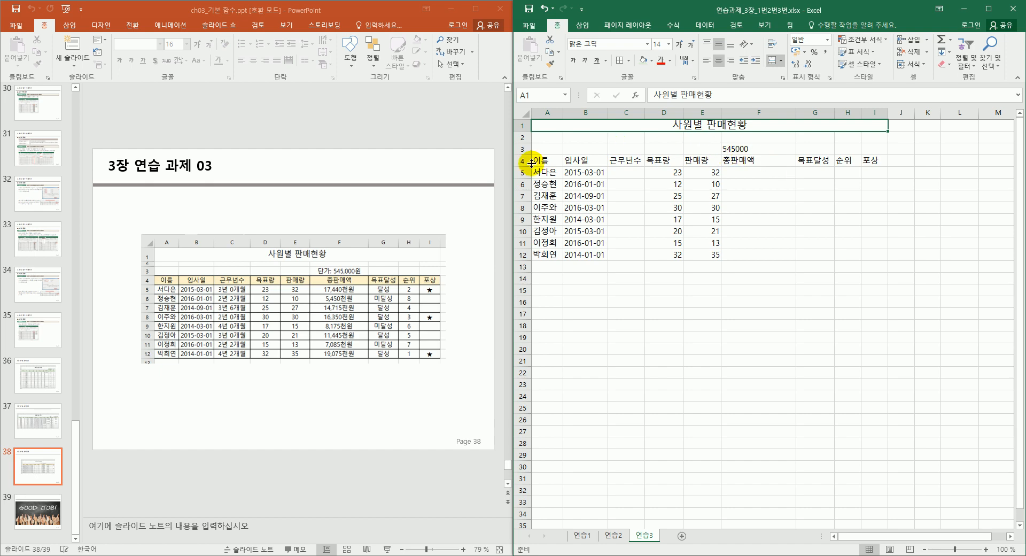
mouse_move(523, 131)
left_mouse_down()
mouse_move(540, 164)
mouse_move(618, 197)
mouse_move(803, 260)
mouse_move(873, 258)
left_mouse_up()
left_click(843, 259)
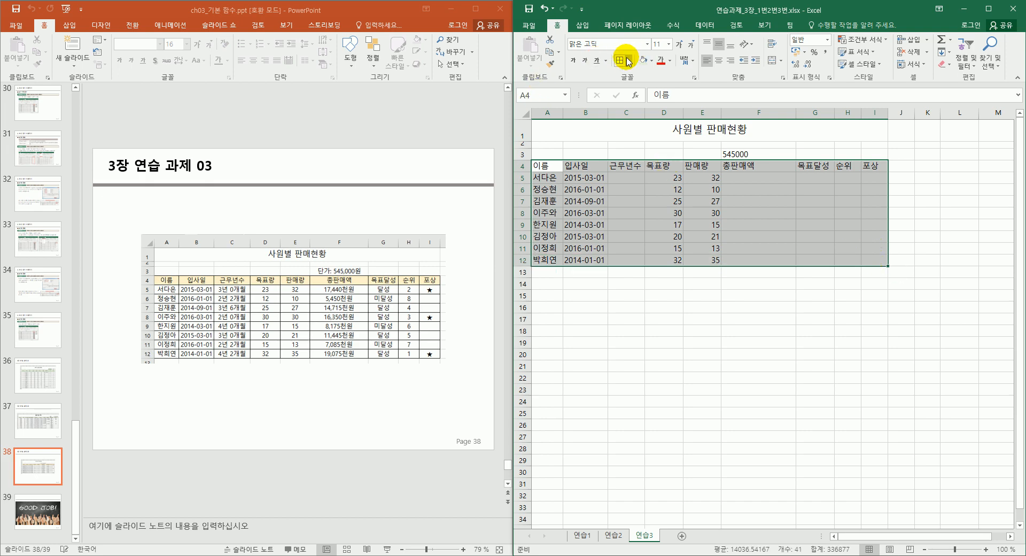
Apply all borders to A4:I12 and centre header row A4:I4 with a light gold fill.
left_click(620, 60)
left_click(812, 287)
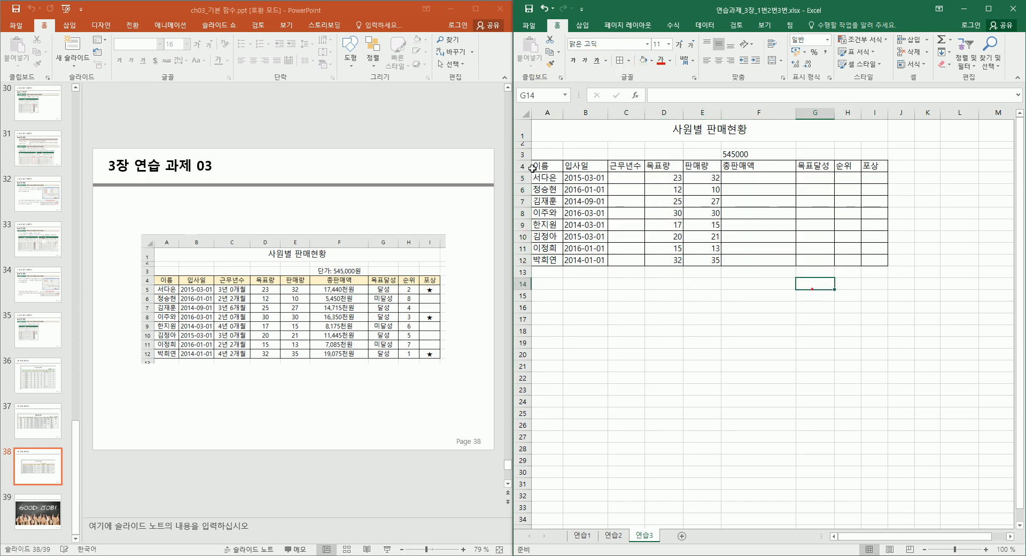
left_click_drag(541, 165, 865, 168)
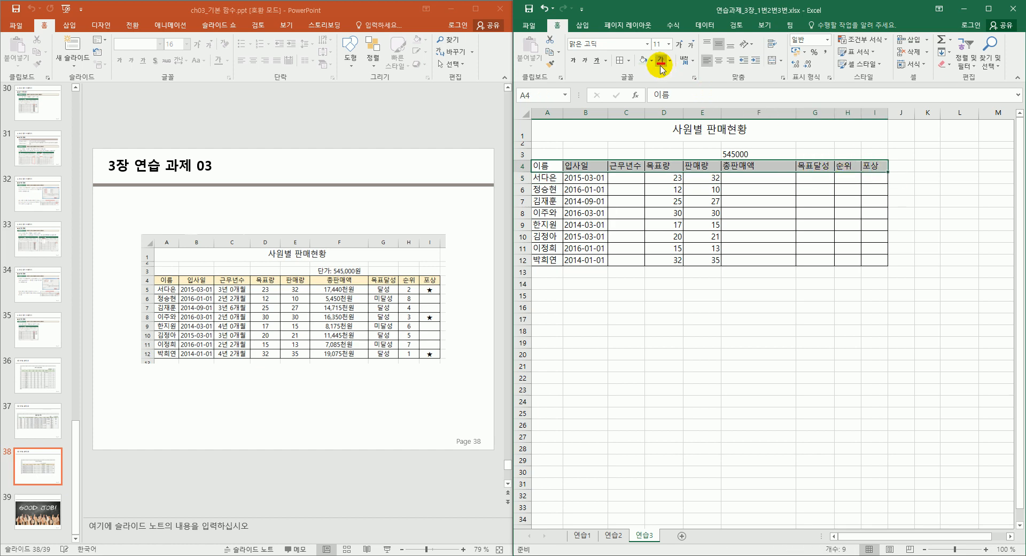
left_click(719, 60)
left_click(652, 61)
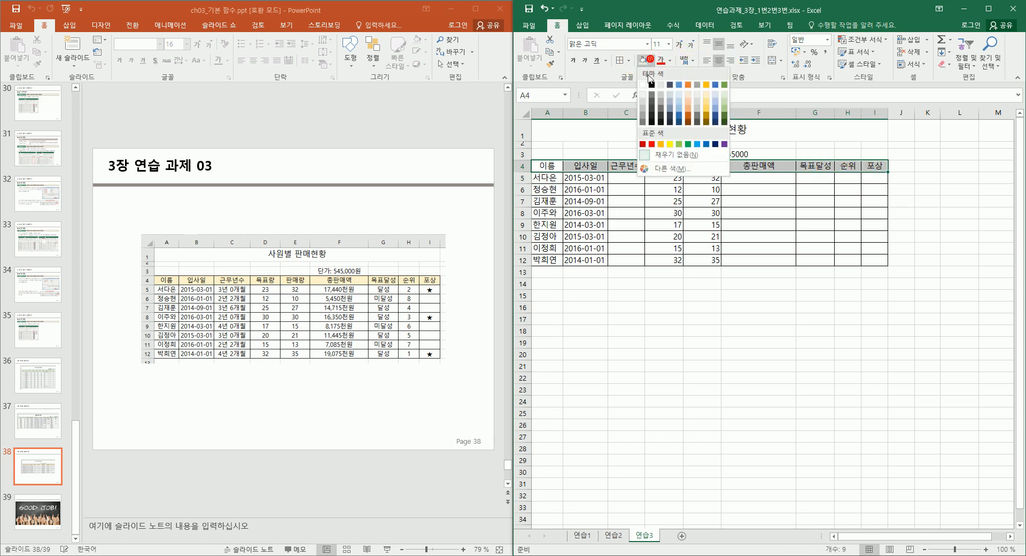
left_click(708, 98)
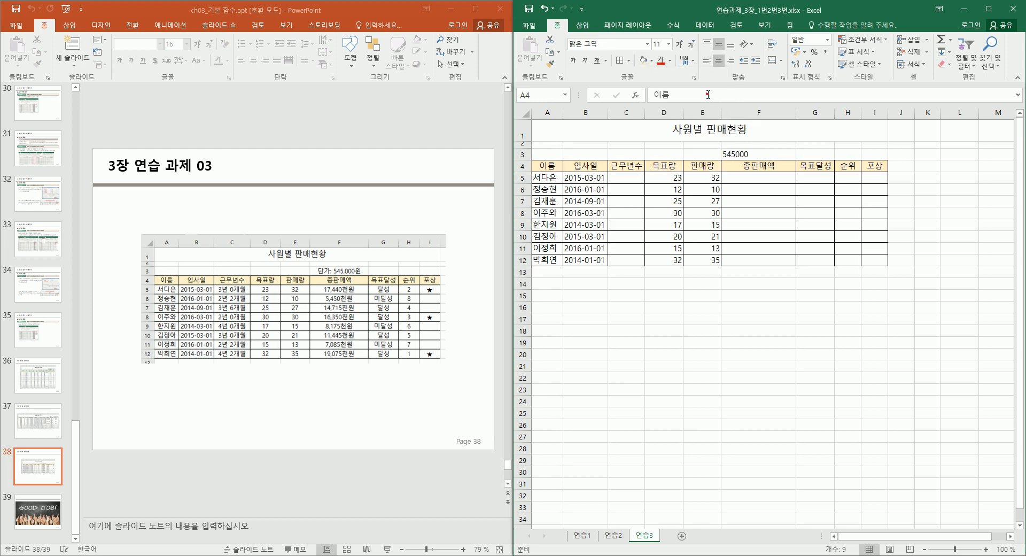
left_click_drag(751, 325, 760, 309)
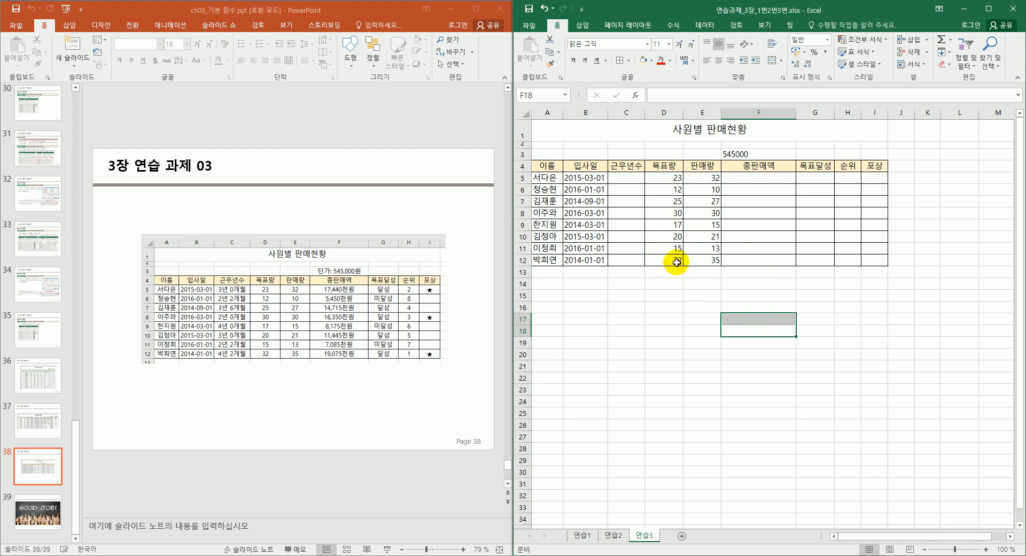
Select cell C5 under 근무년수 for the first employee.
left_click(636, 179)
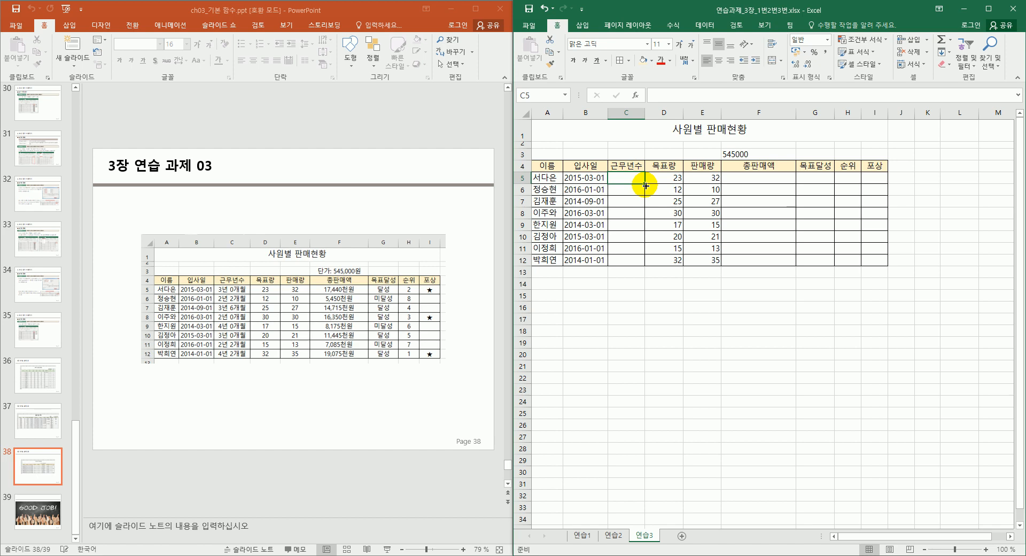
left_click(596, 179)
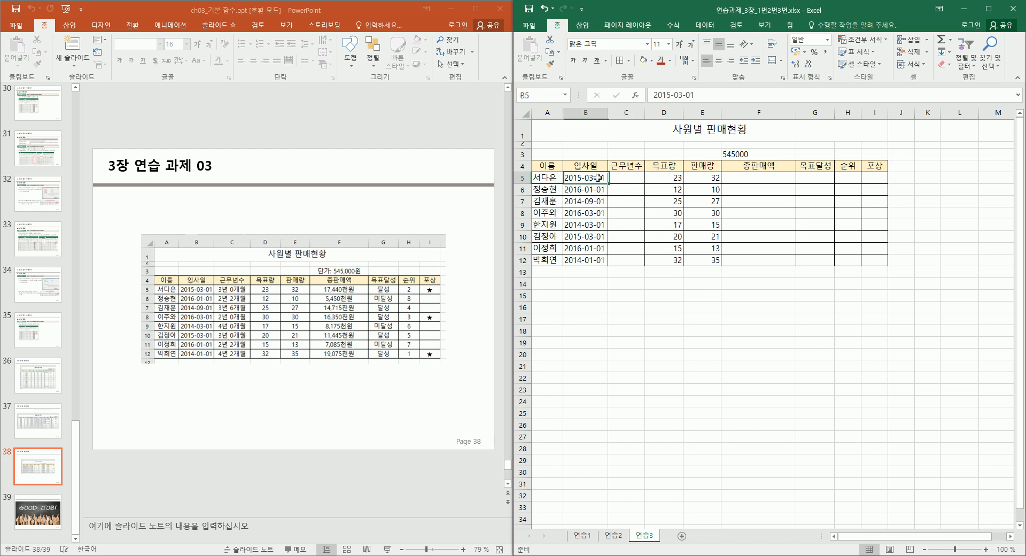
left_click(598, 180)
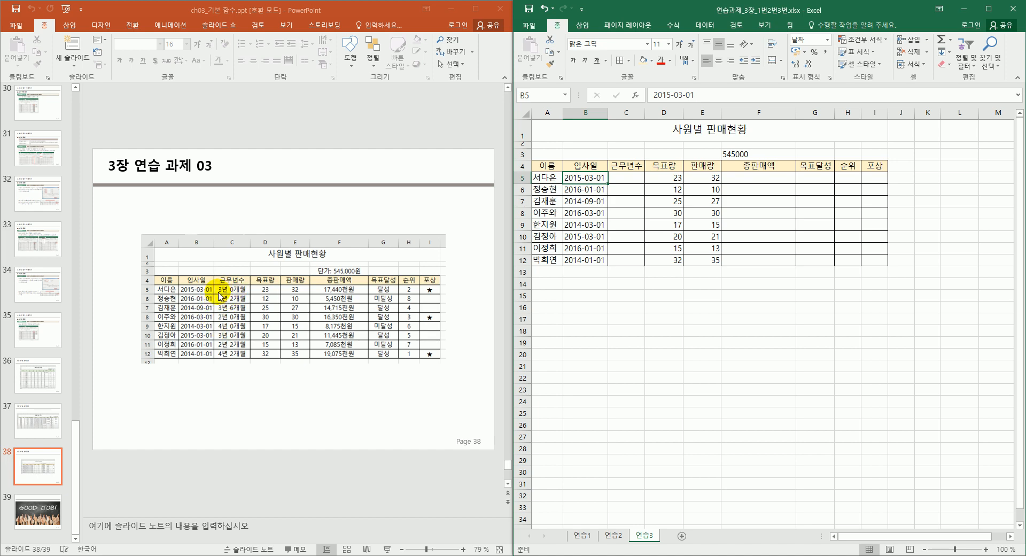
left_click(615, 176)
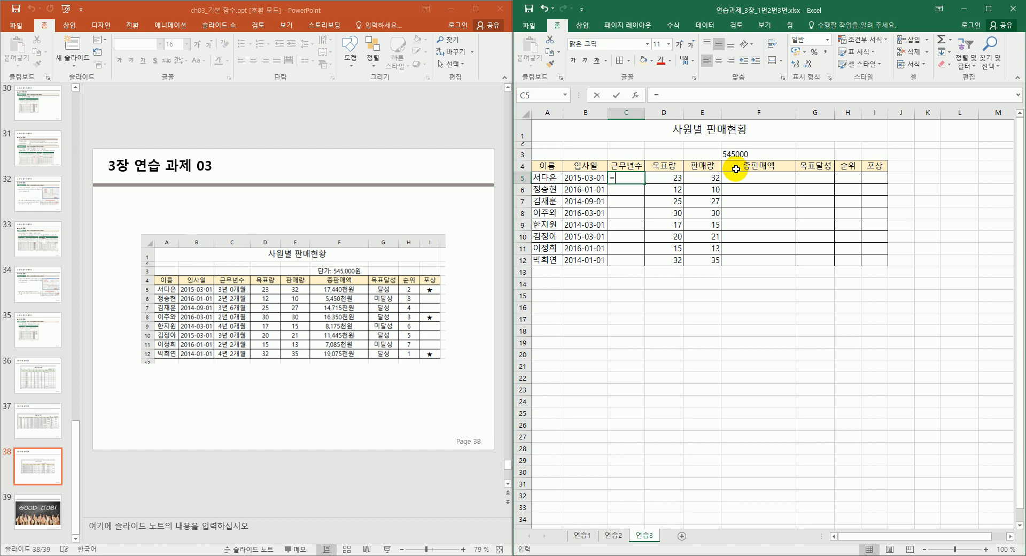
Enter =DATEDIF(B5,TODAY(),"Y") in C5 to count full years since the hire date.
type("=ㅇㅁ")
type("datedif")
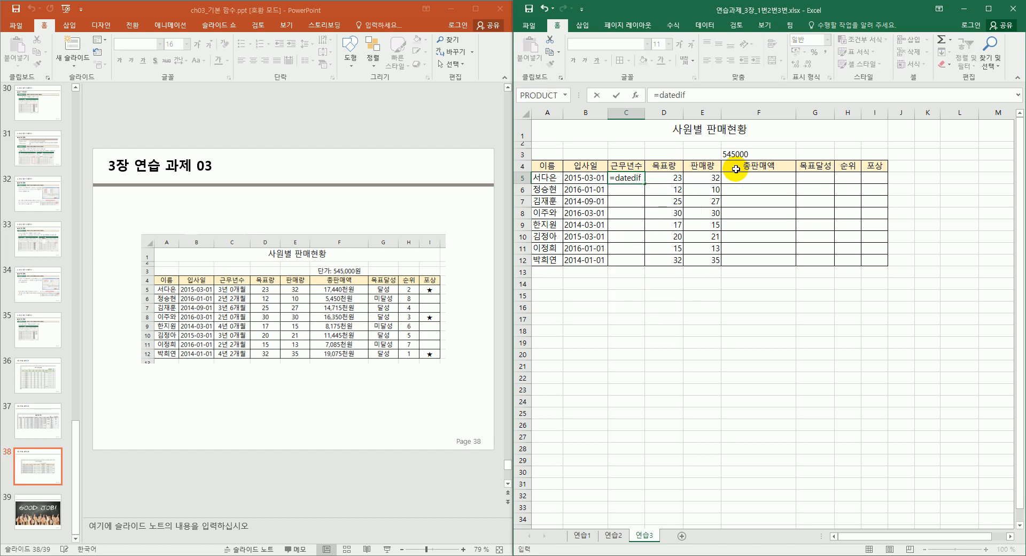
type("(")
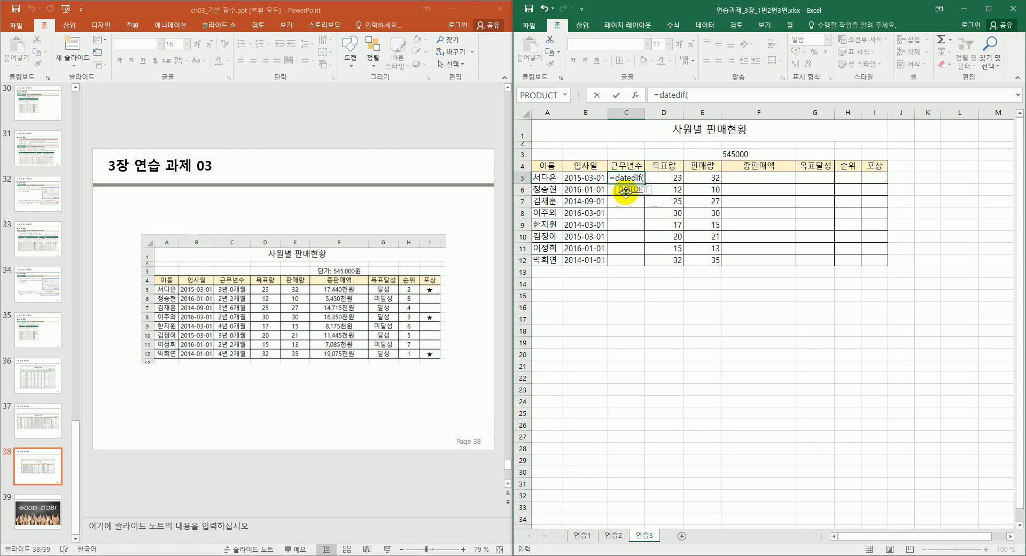
left_click(584, 177)
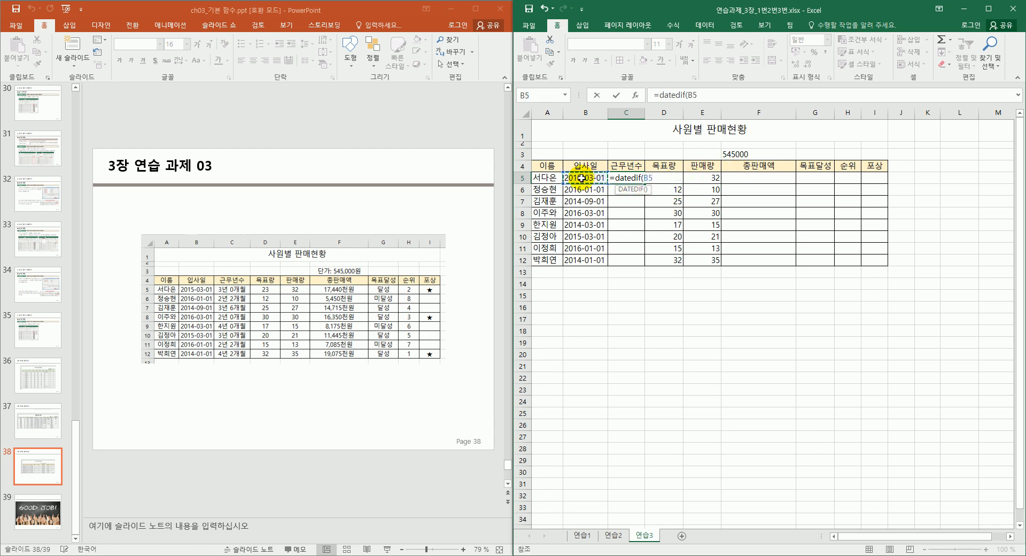
left_click(700, 94)
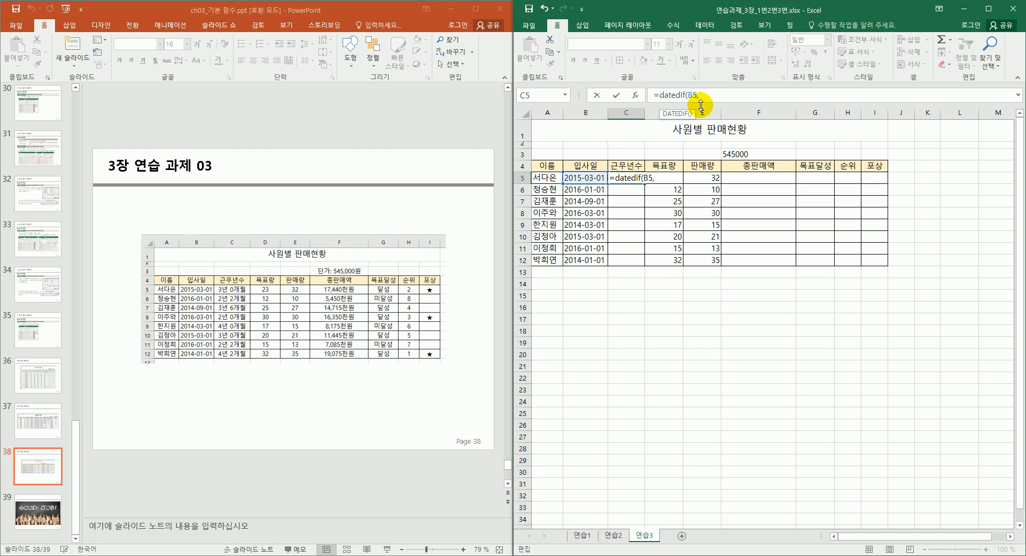
type("to")
type("\"Y")
key("shift+Left")
key("shift+Left")
key("shift+Left")
key("shift+Left")
key("shift+Left")
key("shift+Left")
key("shift+Left")
key("shift+Left")
key("shift+Left")
key("shift+Left")
key("shift+Left")
key("shift+Left")
key("shift+Left")
key("shift+Left")
key("shift+Left")
key("shift+Left")
key("shift+Left")
key("shift+Left")
key("shift+Left")
key("shift+Left")
key("shift+Left")
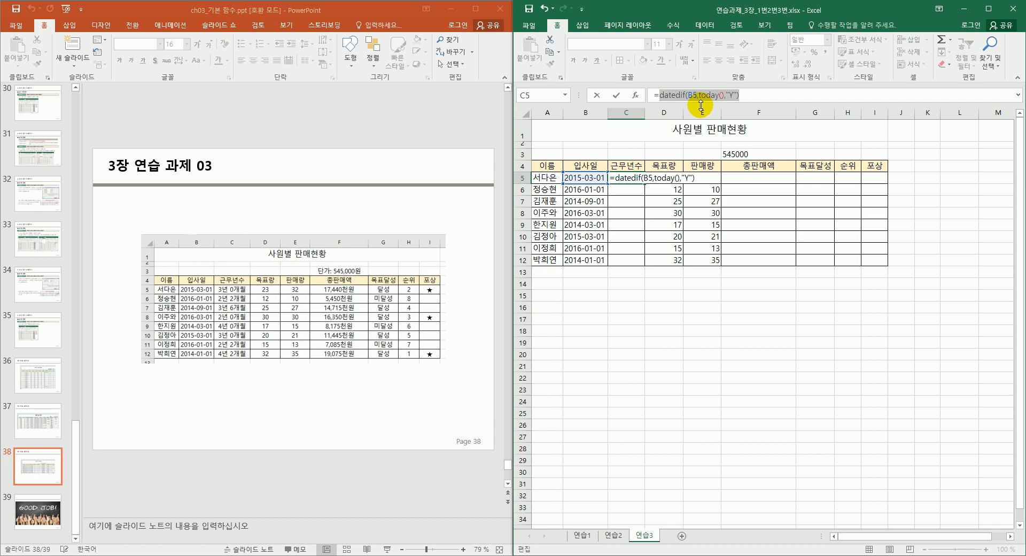
key("End")
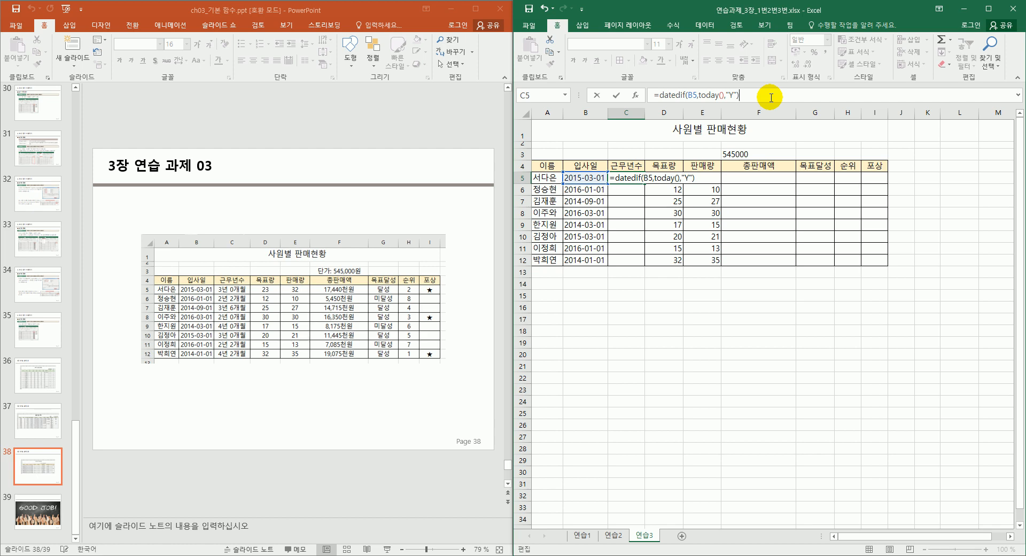
Append &"년 "&DATEDIF(B5,TODAY(),"M") to C5's formula and commit it.
type("&")
type("\"년\"")
type("  &")
type(" da")
type("tedi")
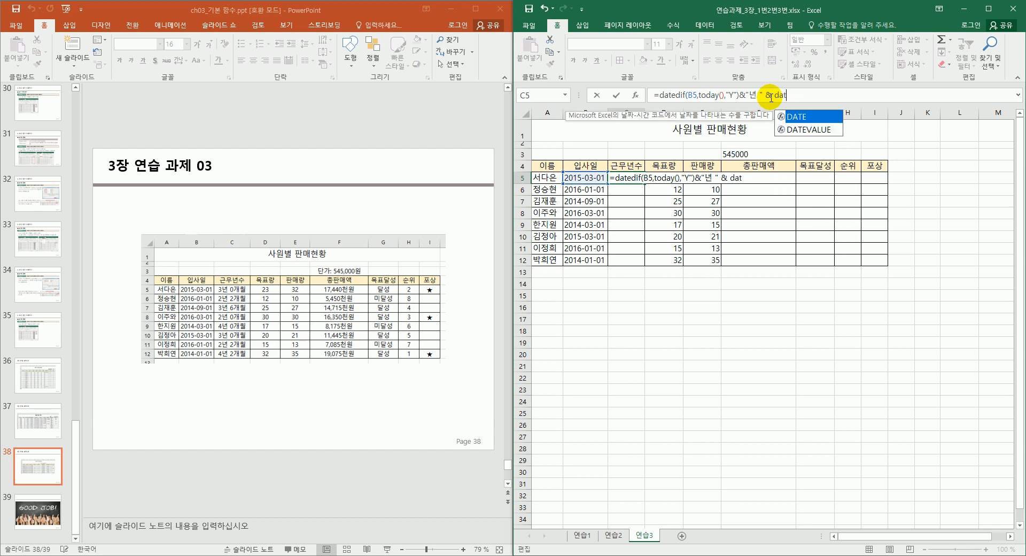
type("f")
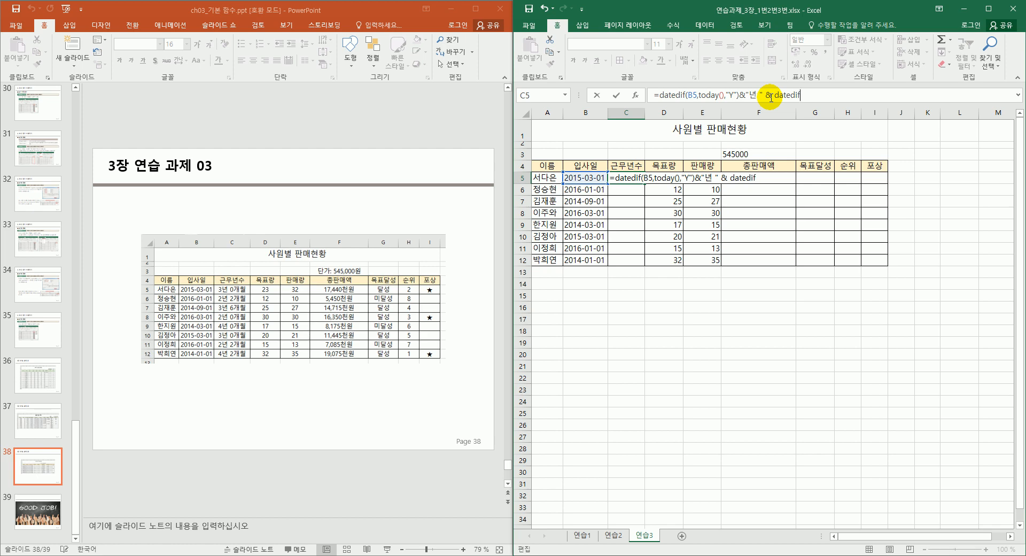
type("(")
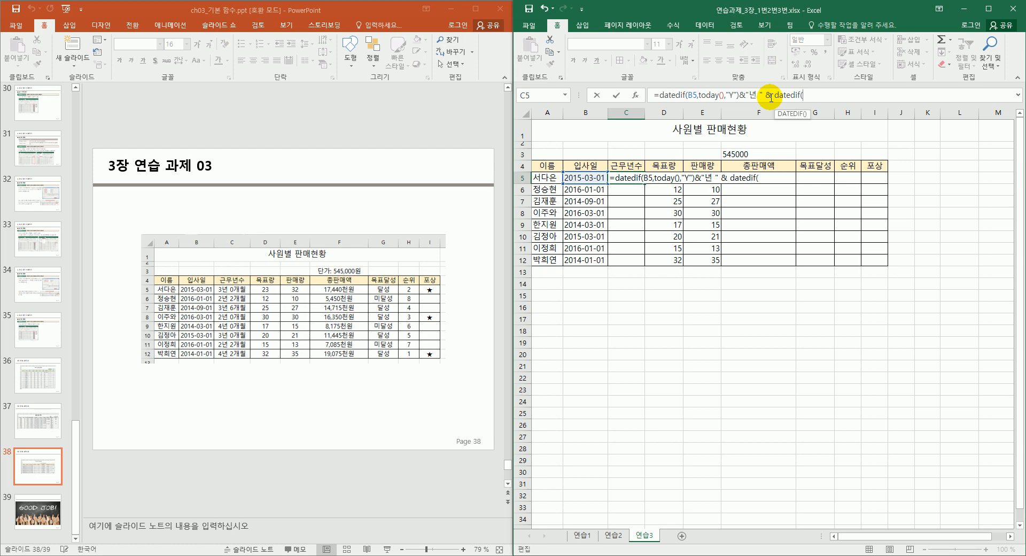
left_click(585, 181)
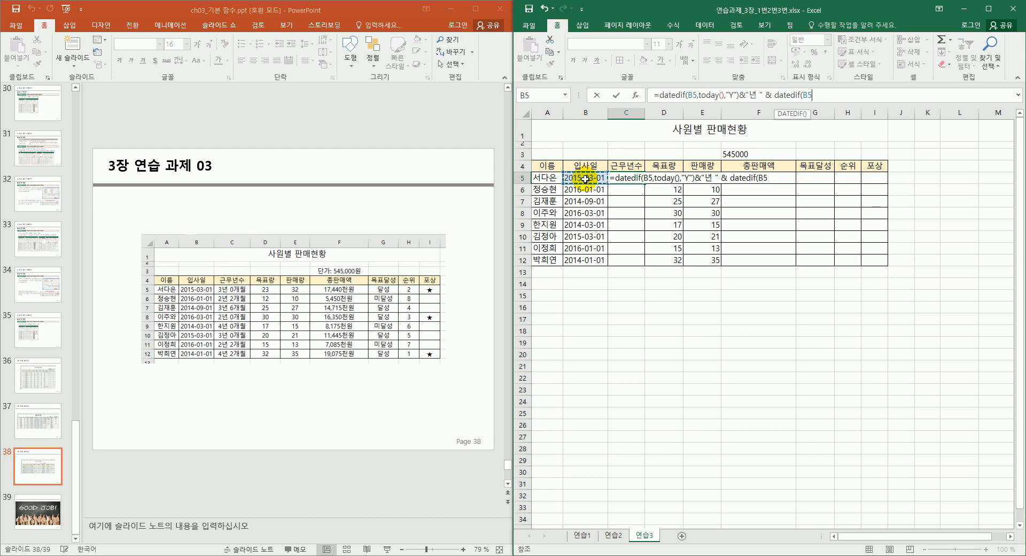
type(",today")
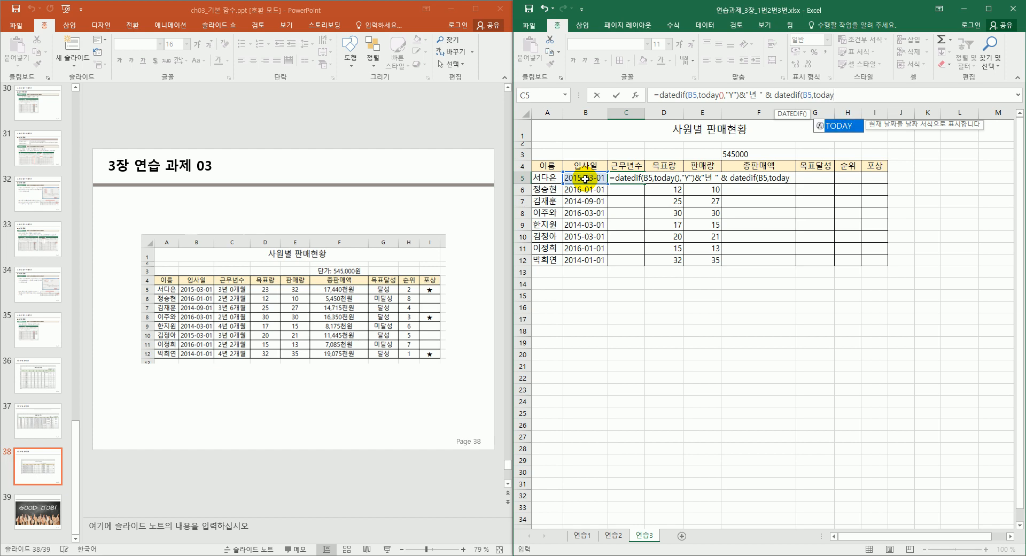
type("(),")
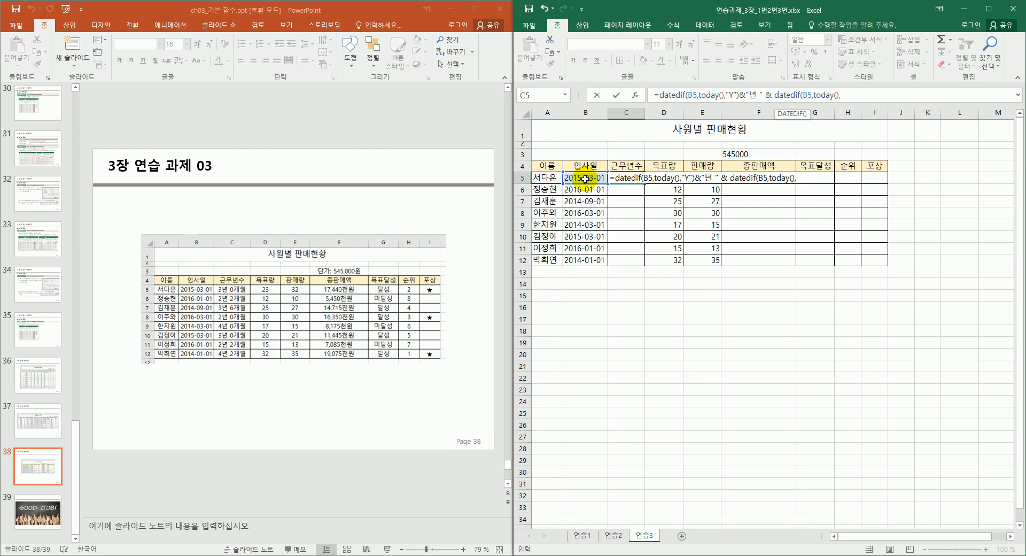
type("M\"")
key("ctrl+Return")
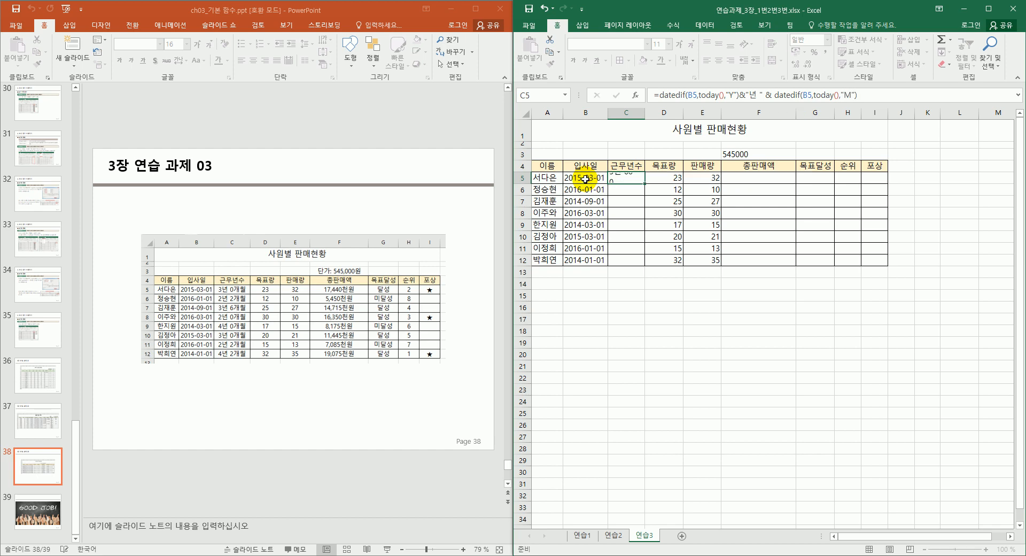
key("shift+Left")
key("shift+Left")
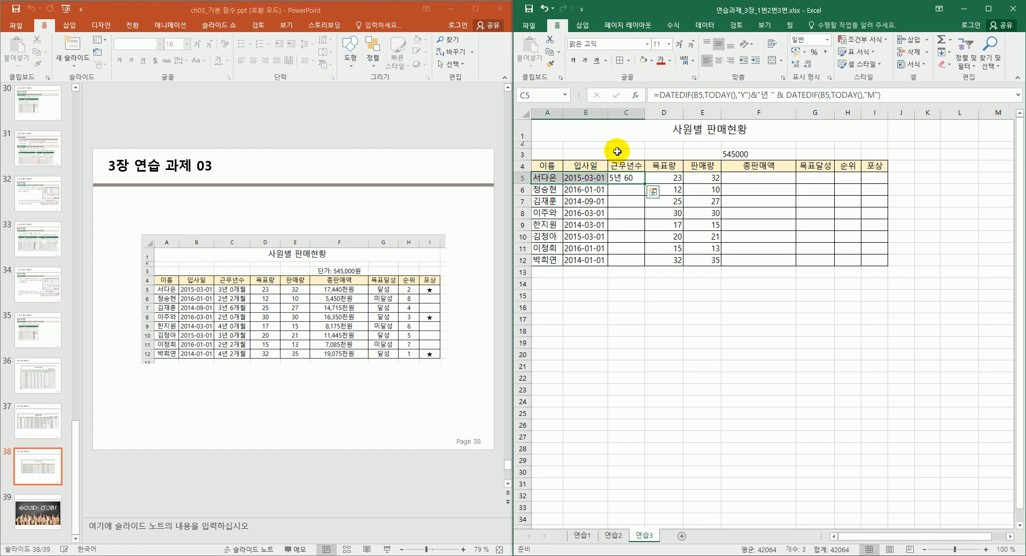
Append & "개월" to the second DATEDIF part of C5's formula.
left_click(782, 97)
left_click_drag(783, 97, 887, 96)
left_click(889, 98)
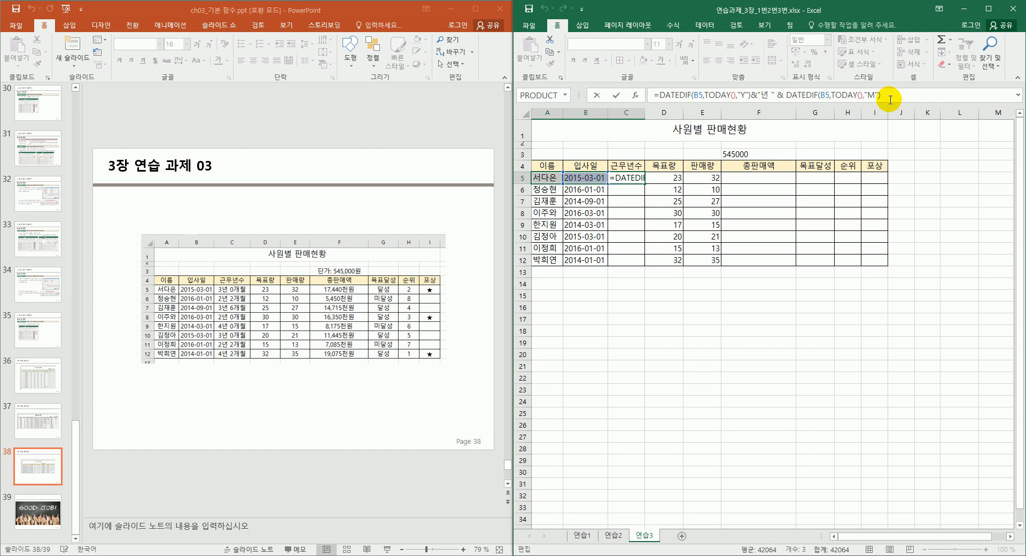
type("&")
type(" \"\"")
type("ㄱ")
key("BackSpace")
type("개월")
key("Right")
key("Return")
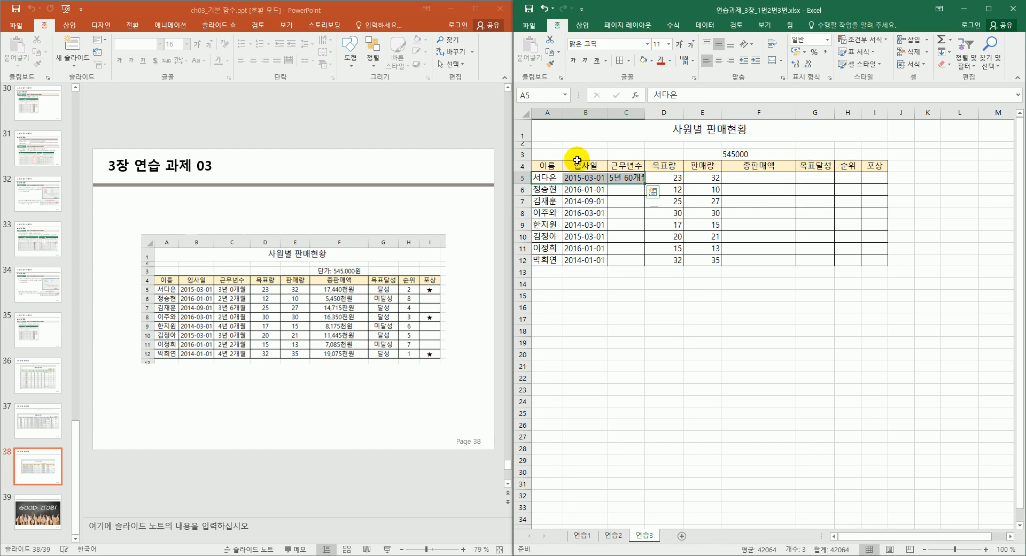
Widen column C slightly and change "M" to "YM" so C5 shows 5년 0개월.
left_click_drag(646, 113, 672, 114)
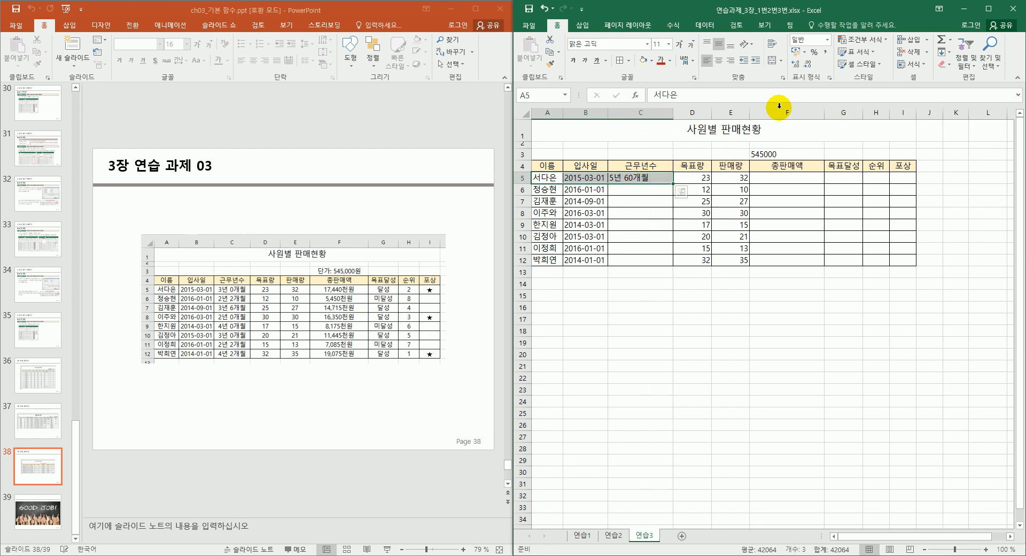
left_click(655, 180)
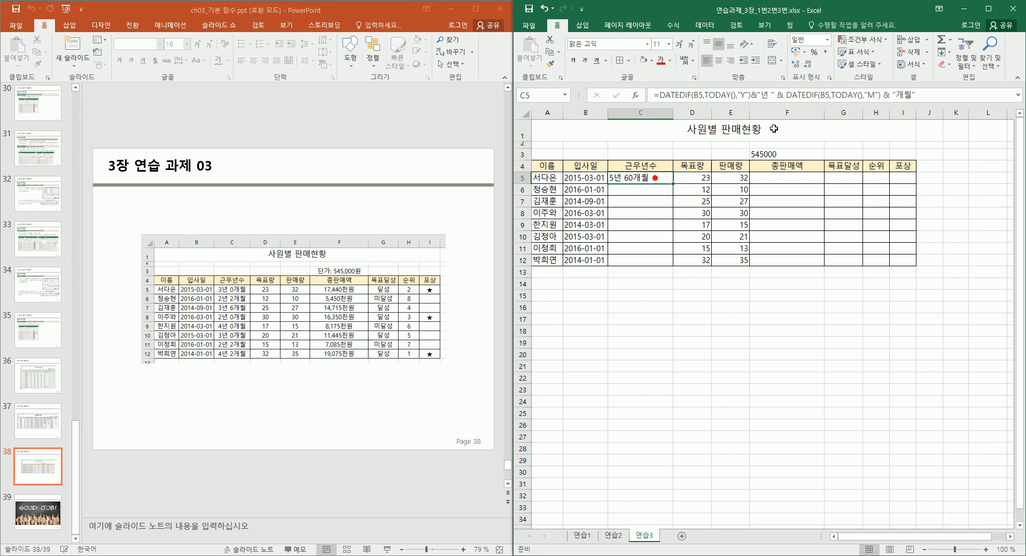
left_click(870, 94)
type("ㅛ")
key("BackSpace")
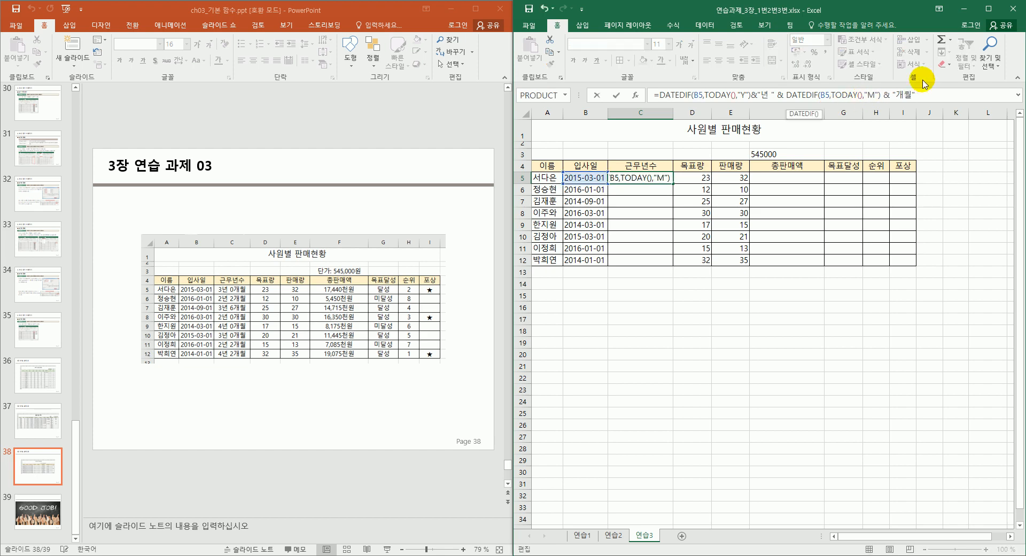
type("Y")
key("Return")
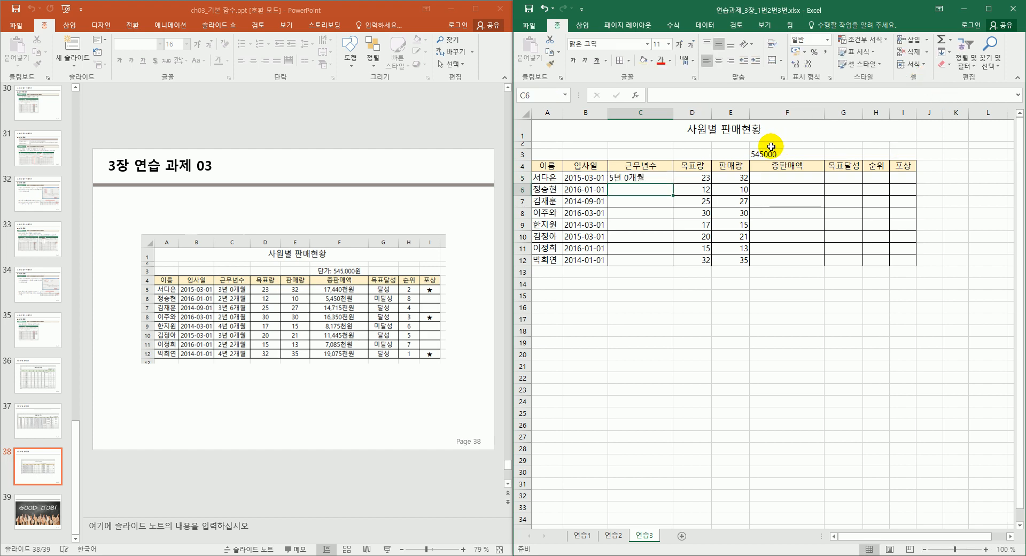
left_click(665, 178)
Copy the C5 service-period formula down to C12 and centre it.
left_click_drag(672, 182, 674, 234)
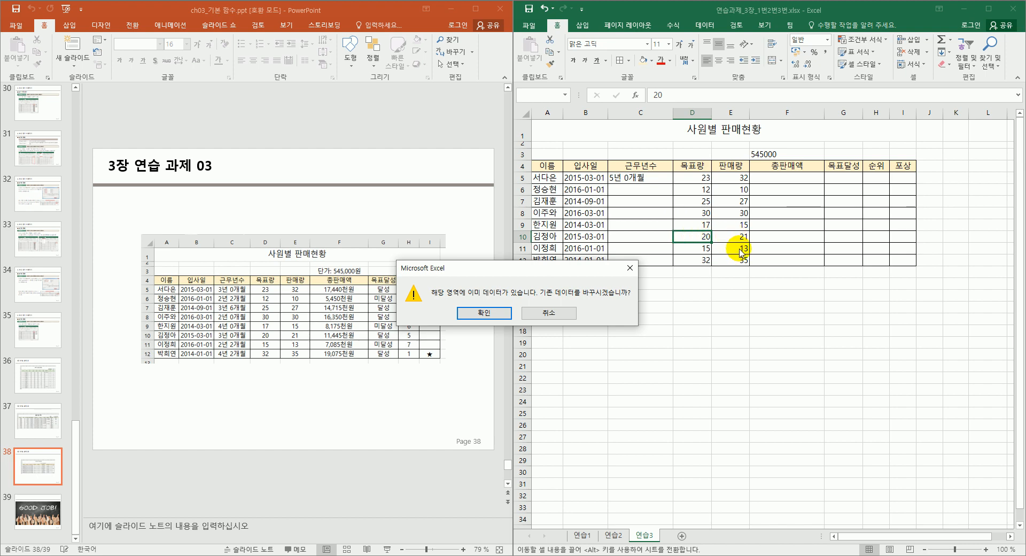
left_click(560, 313)
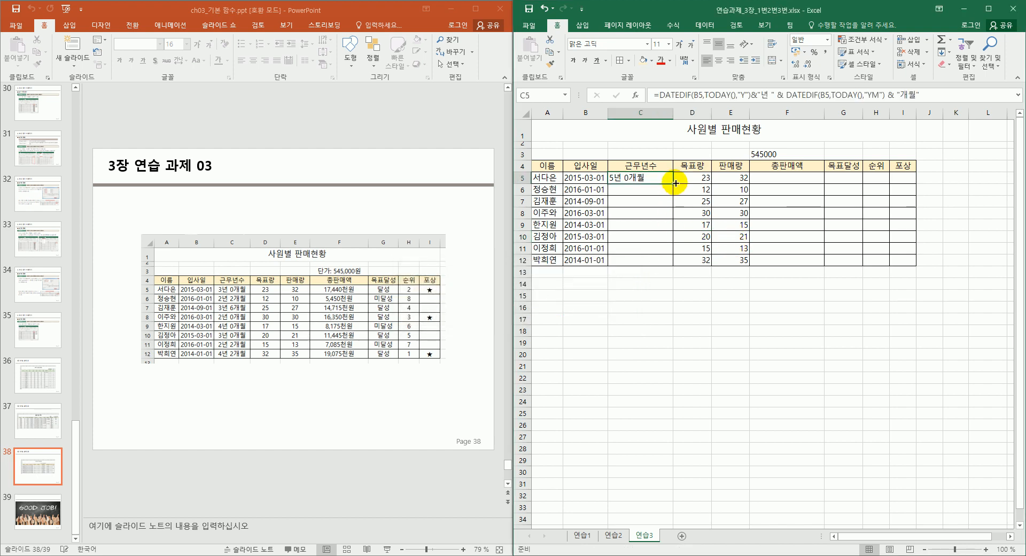
left_click_drag(673, 183, 678, 265)
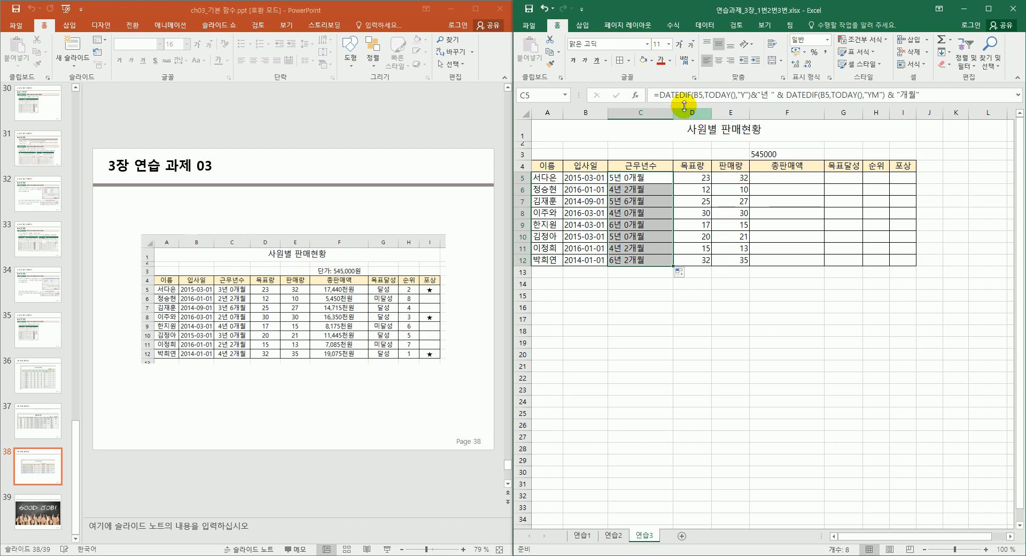
left_click(720, 58)
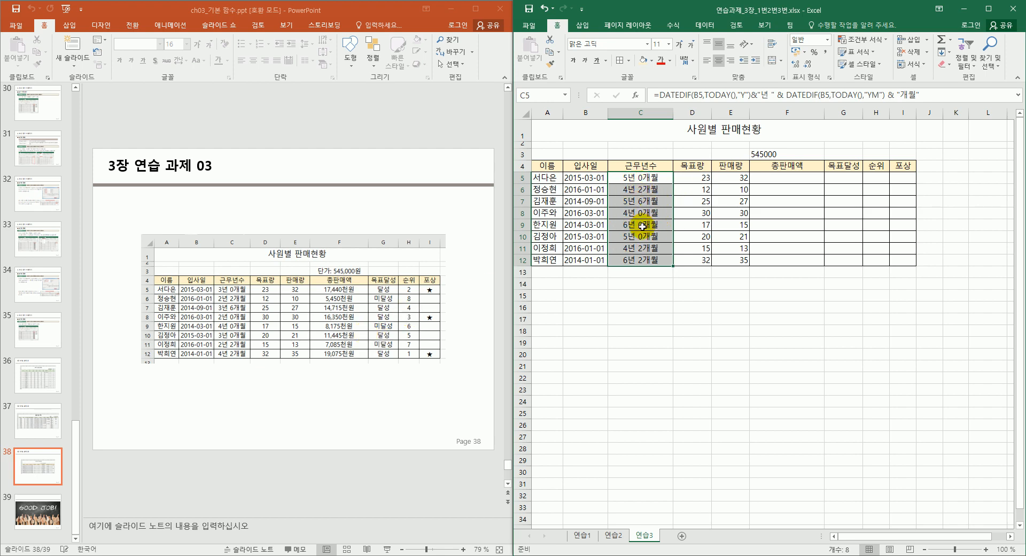
Centre the 목표량 and 판매량 values in D5:E12.
left_click_drag(701, 176, 724, 258)
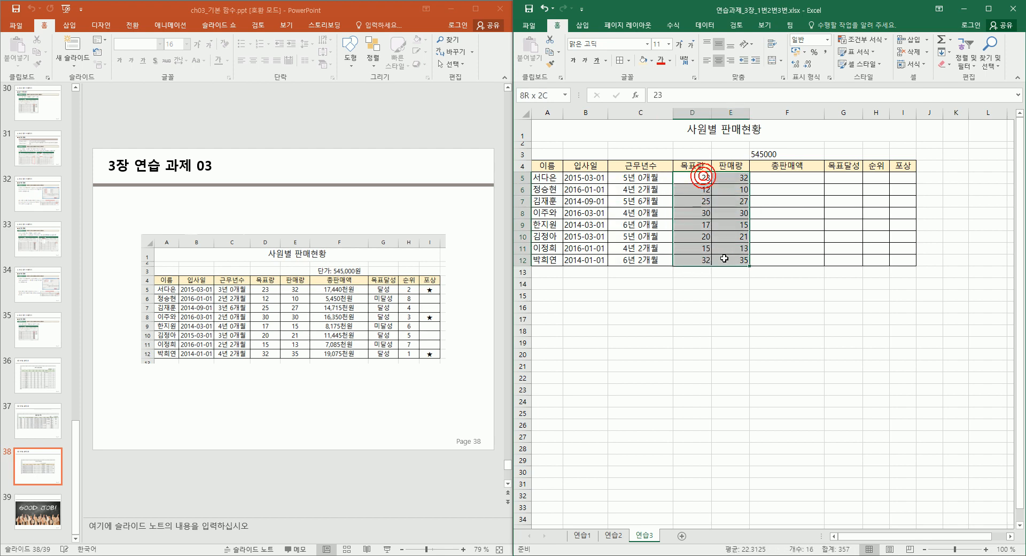
left_click(718, 60)
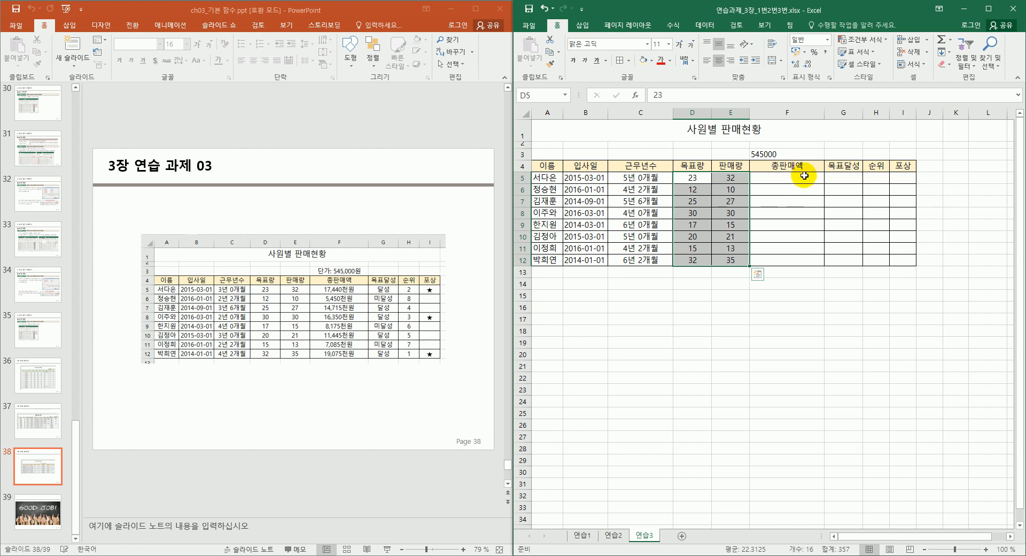
left_click(801, 180)
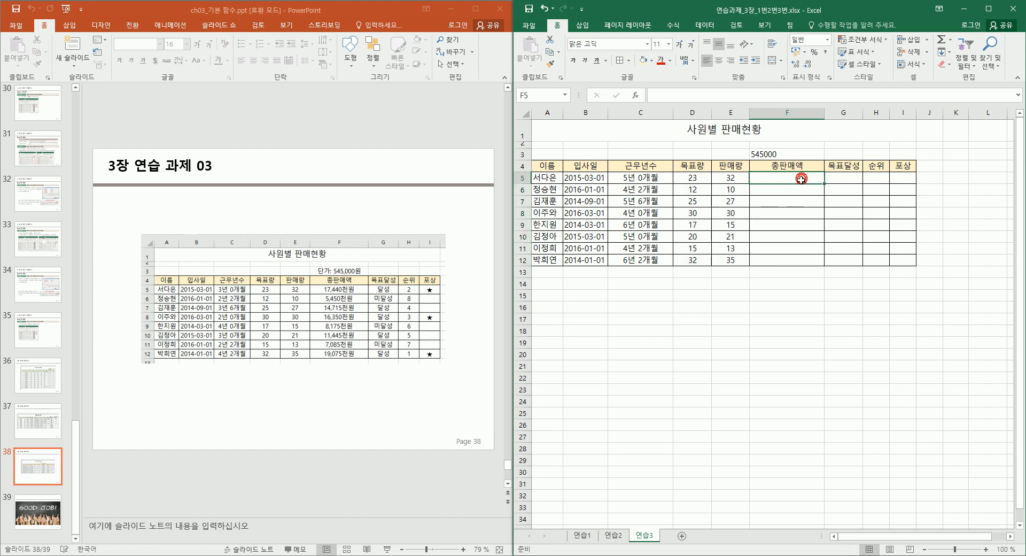
Enter a trial total =D5*E5 in F5.
type("=")
left_click(698, 179)
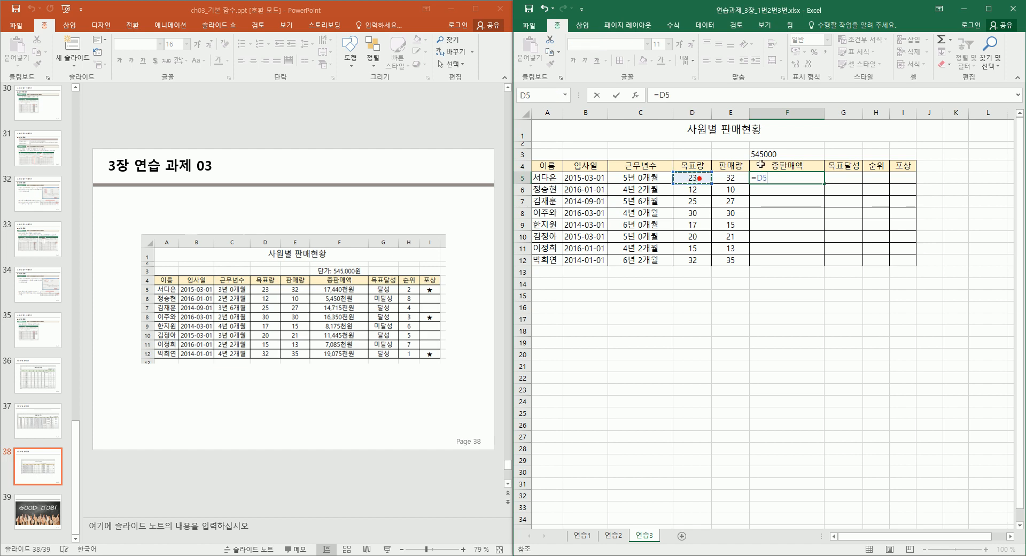
type("*")
left_click(738, 178)
key("Return")
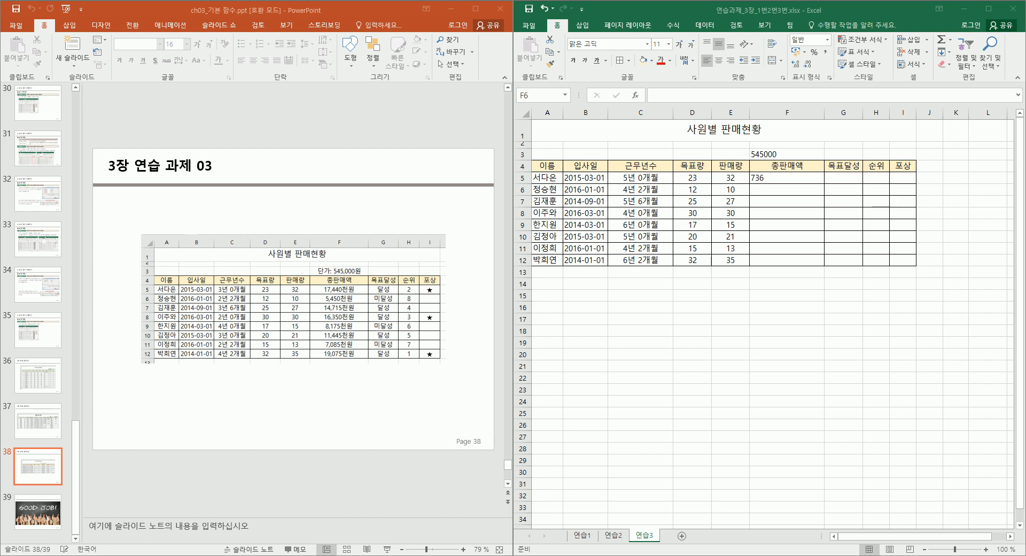
Clear the 736 result from F5, check the 545000 unit price in F3, and begin =PRO.
left_click(774, 187)
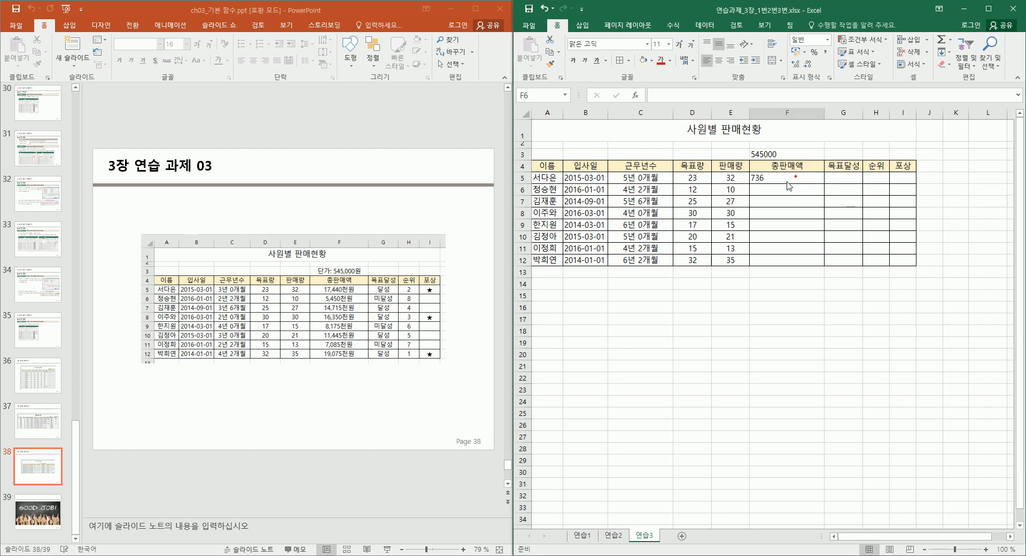
left_click(736, 177)
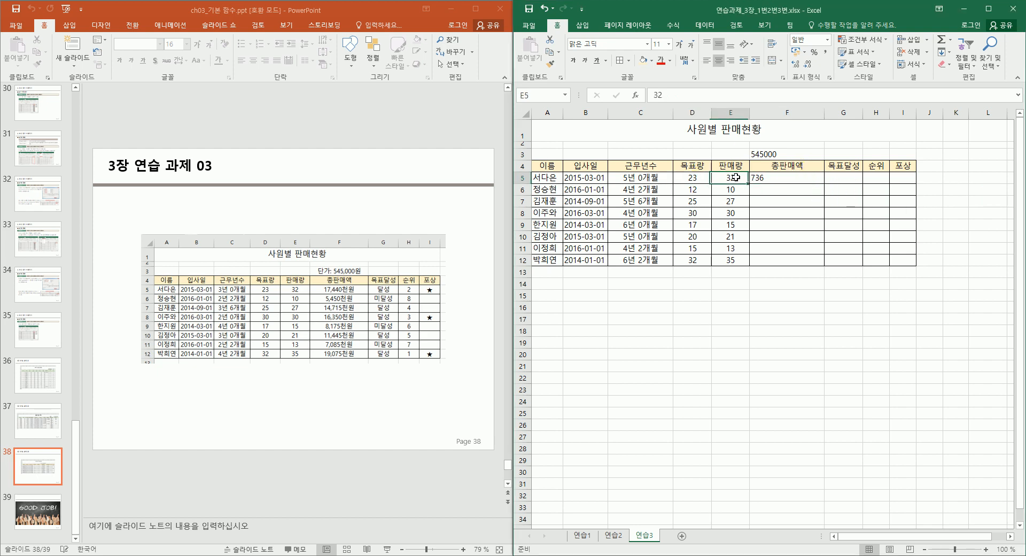
left_click(788, 178)
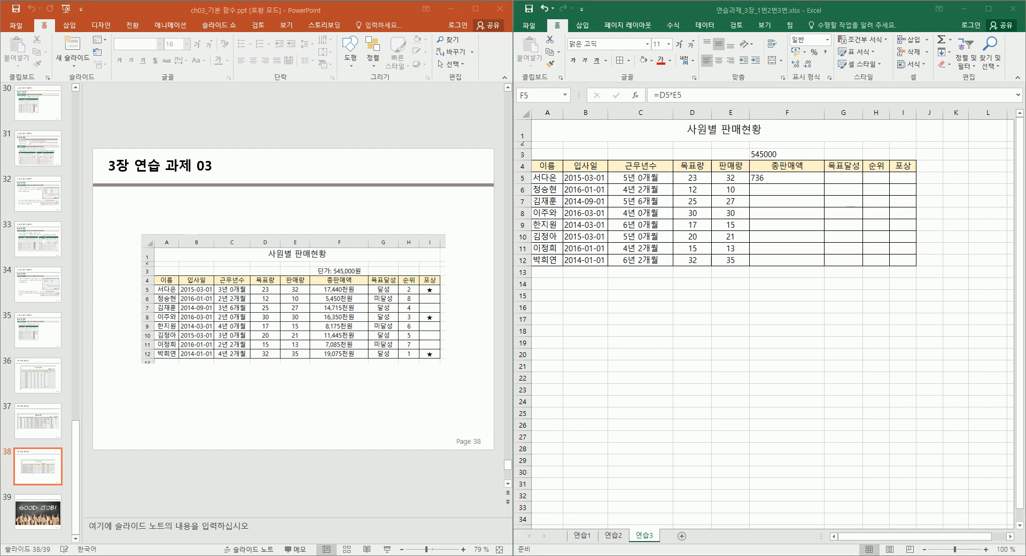
left_click(759, 178)
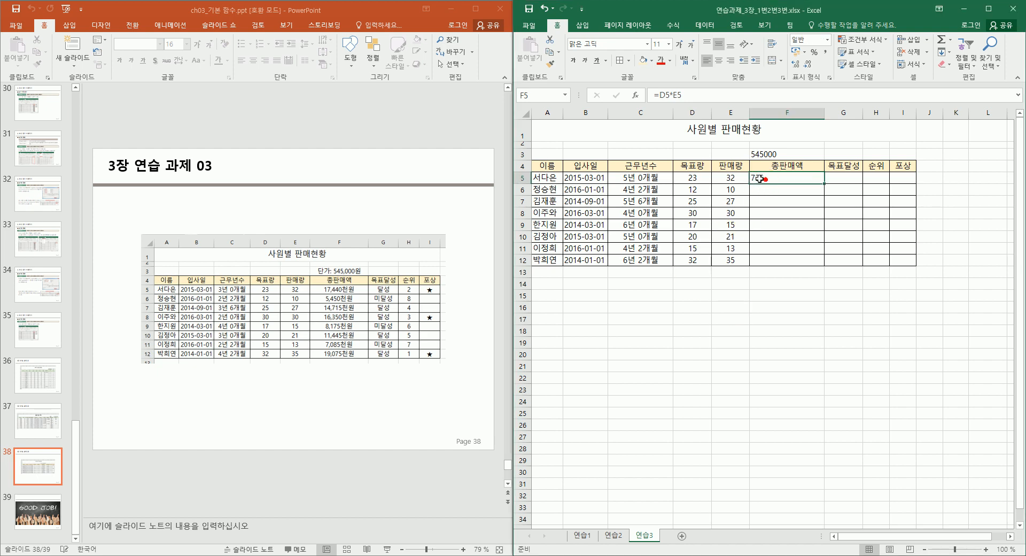
key("Delete")
left_click(791, 153)
left_click(784, 179)
type("=")
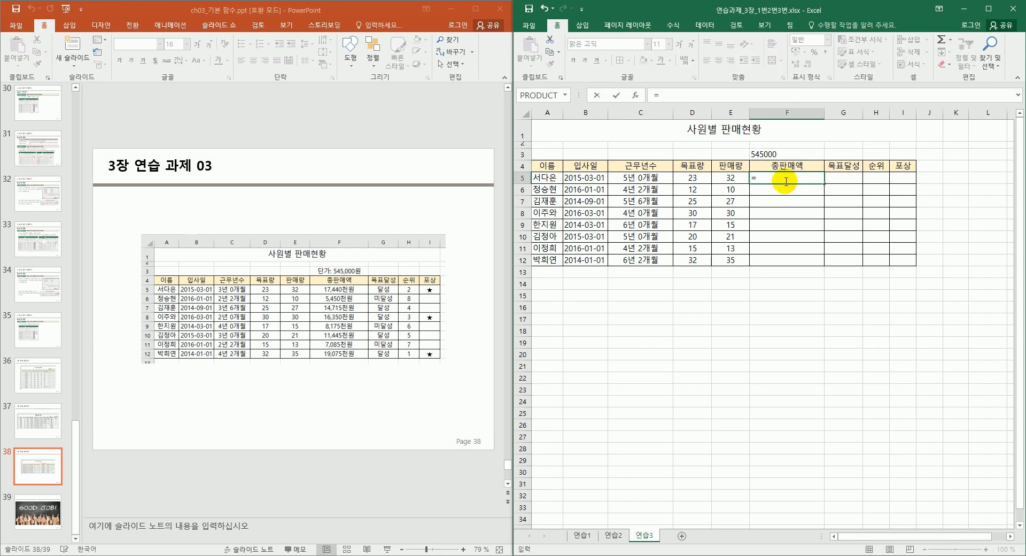
type("pro")
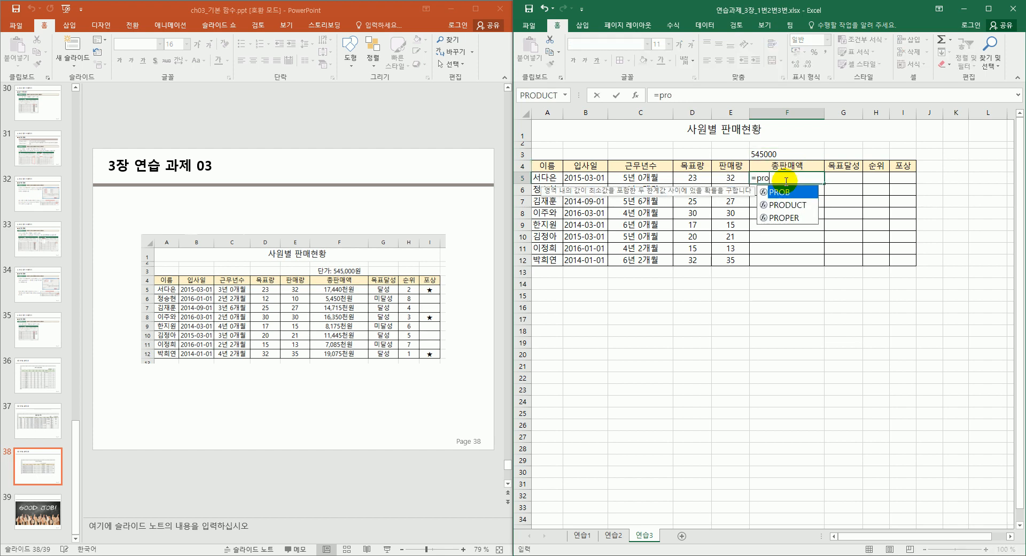
Insert PRODUCT in F5 with F3 and E5 as its arguments.
key("Down")
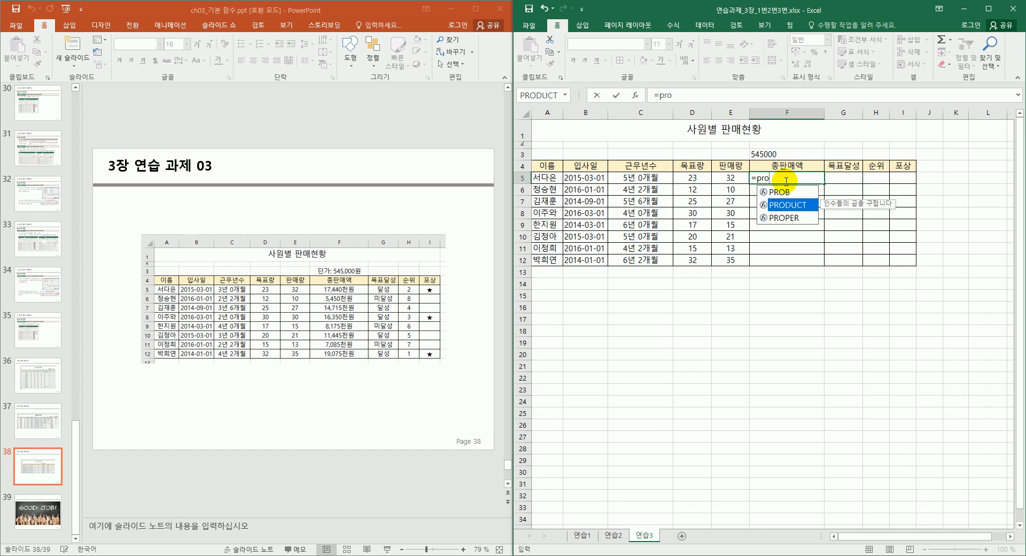
key("Tab")
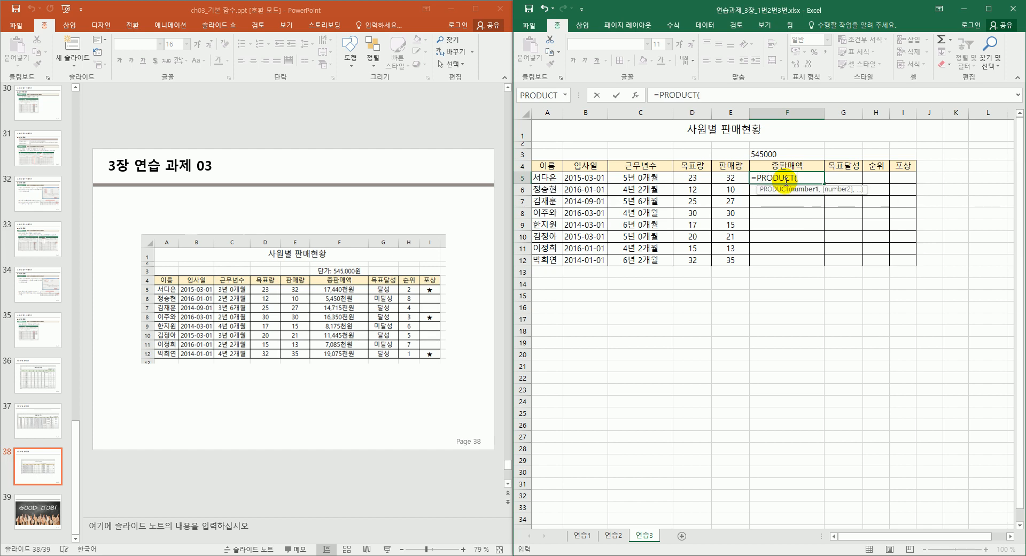
key("ctrl+a")
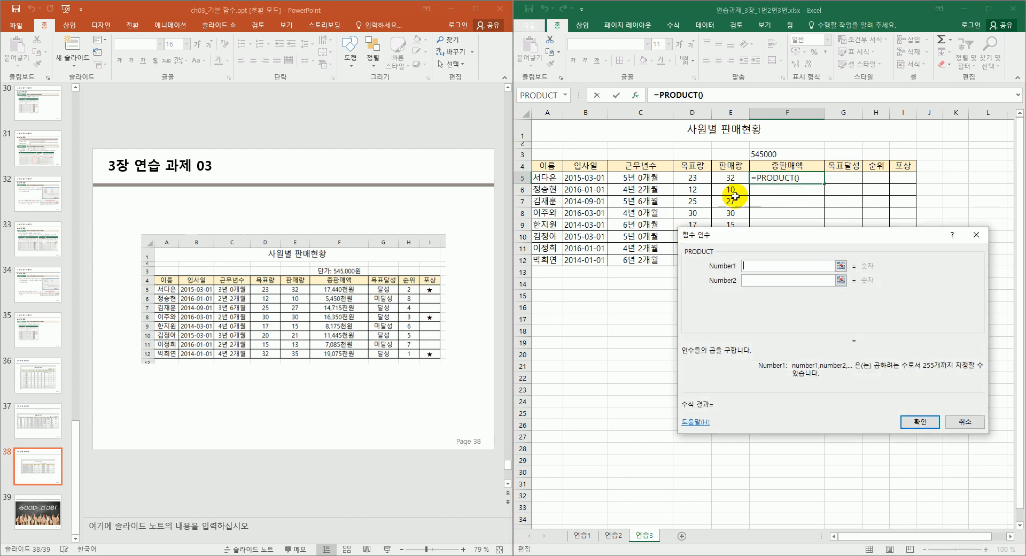
left_click(780, 154)
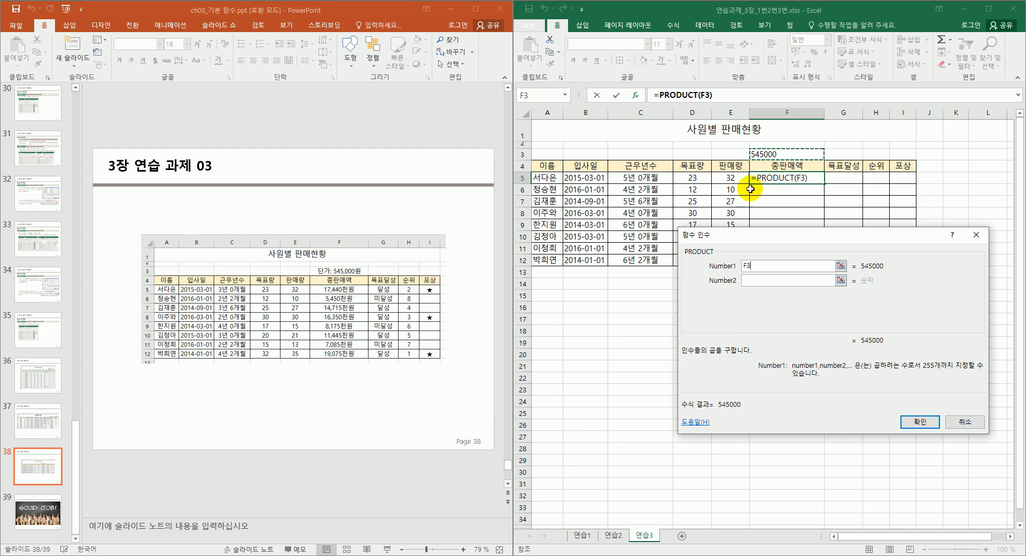
left_click(748, 280)
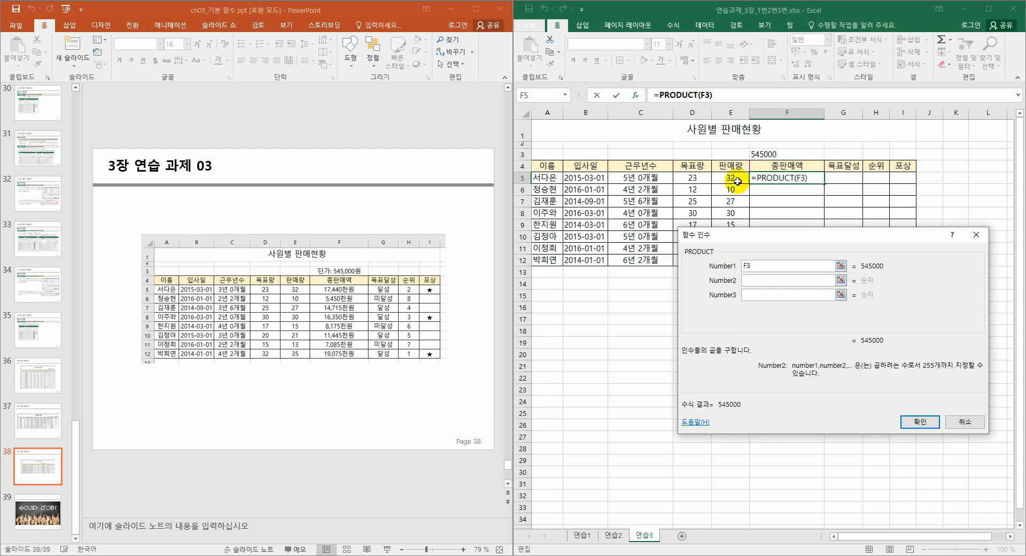
left_click(737, 183)
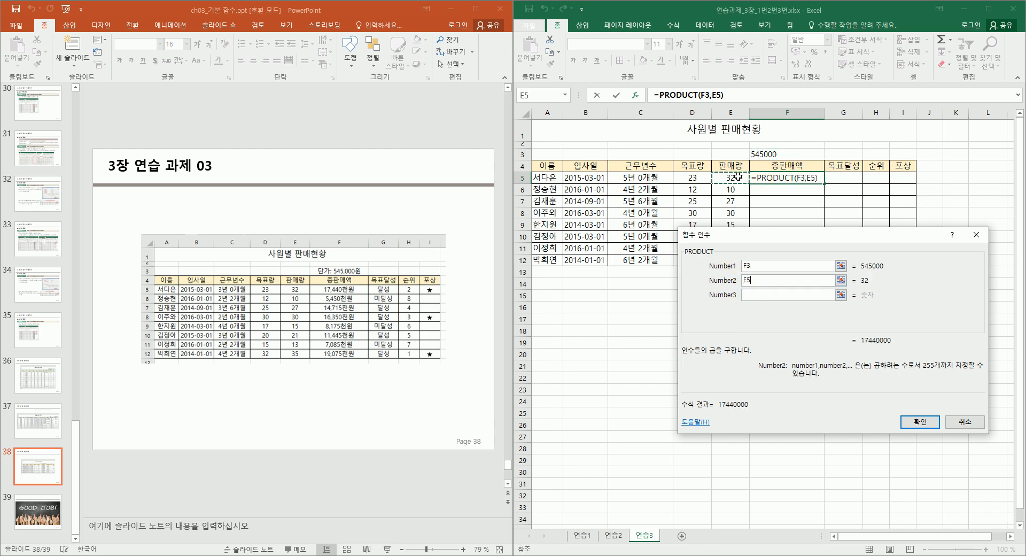
Make the unit-price reference absolute and confirm =PRODUCT($F$3,E5).
left_click(760, 263)
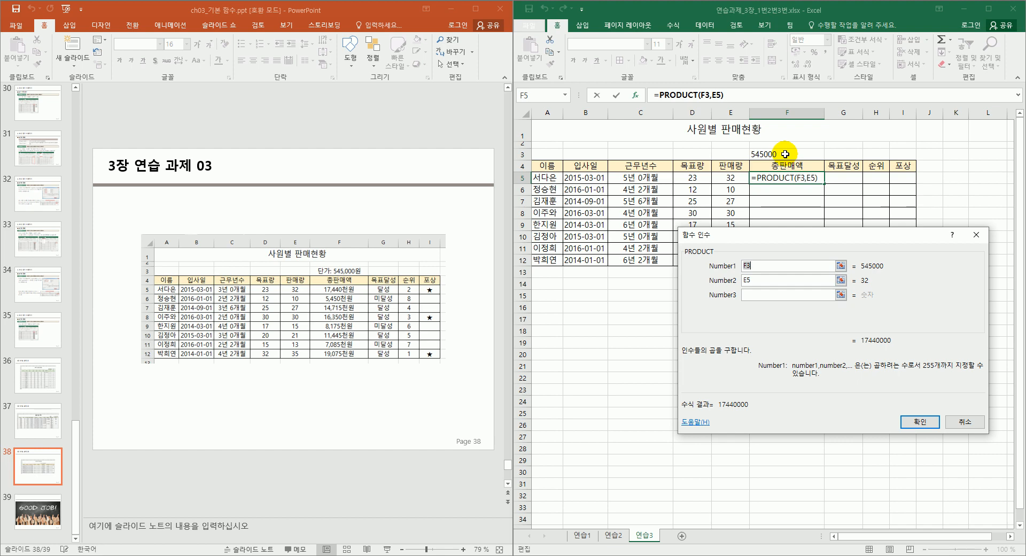
key("F4")
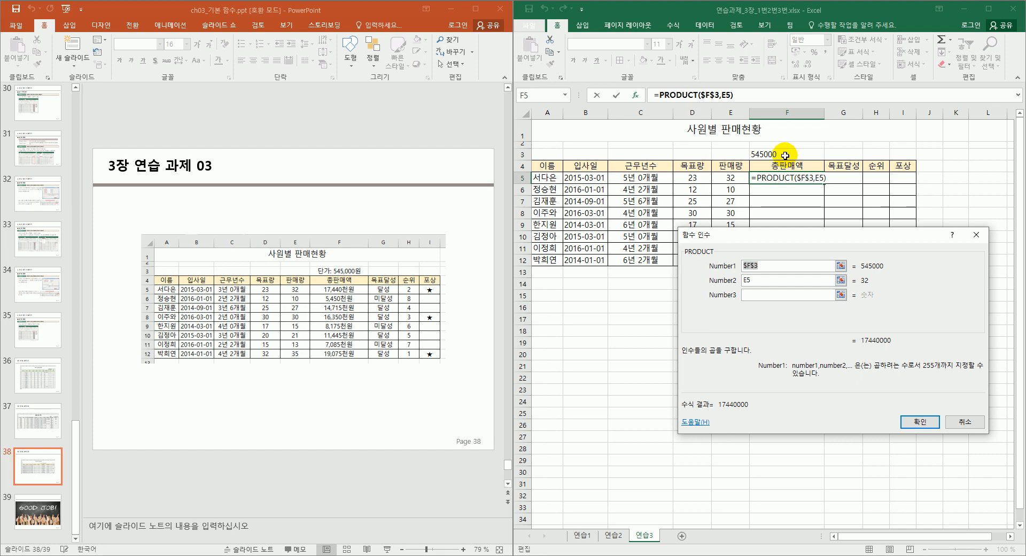
key("F4")
key("F4")
key("F4")
key("Home")
type("$F$")
key("F4")
key("F4")
key("F4")
key("End")
key("F4")
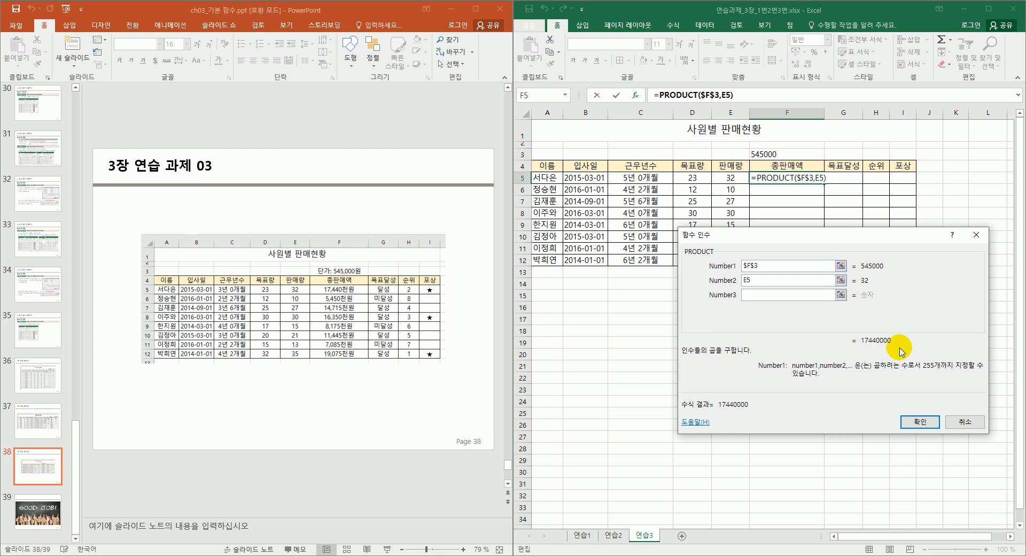
left_click(914, 422)
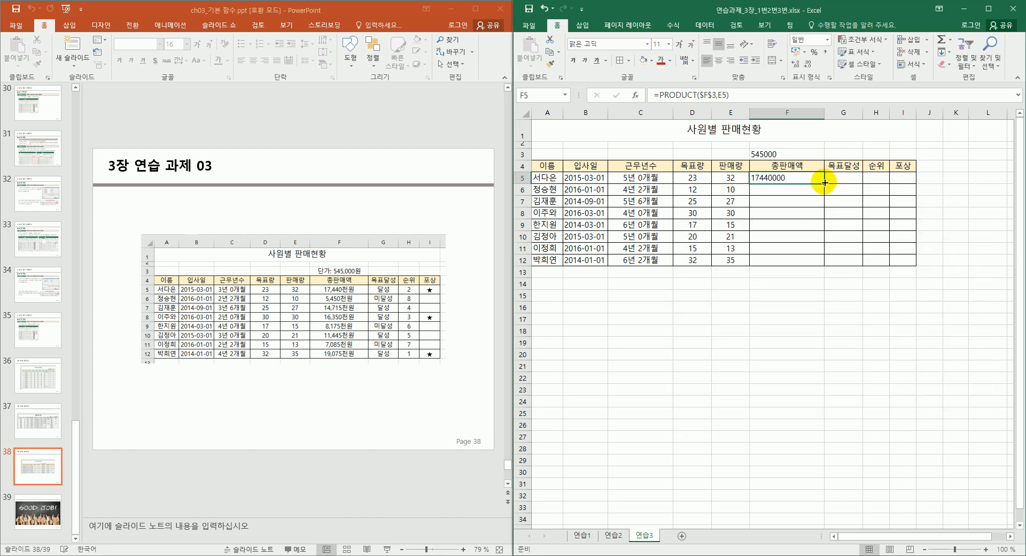
Copy the PRODUCT total from F5 down to F12 and centre F5:F12.
left_click_drag(822, 185, 809, 240)
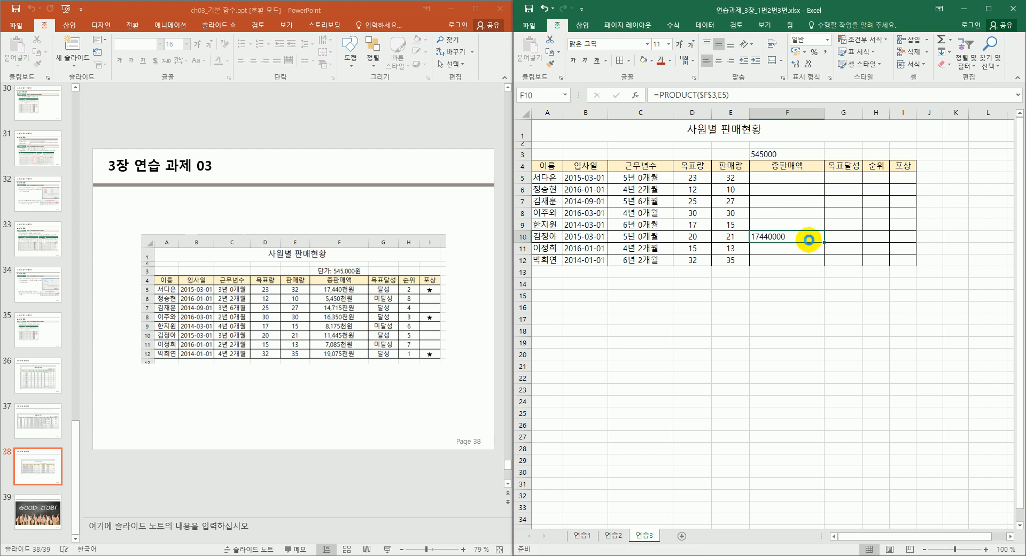
key("ctrl+z")
left_click_drag(824, 182, 817, 262)
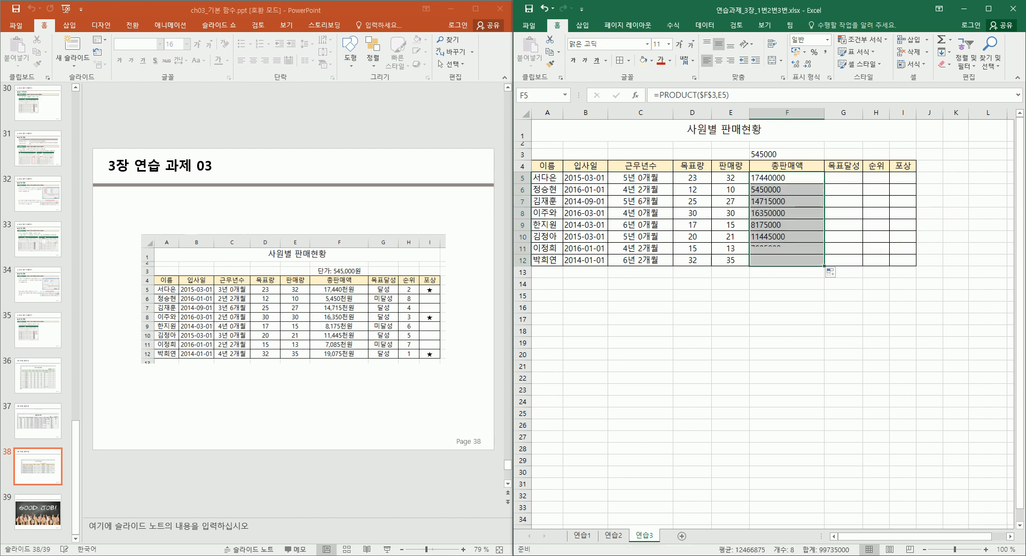
key("ctrl+1")
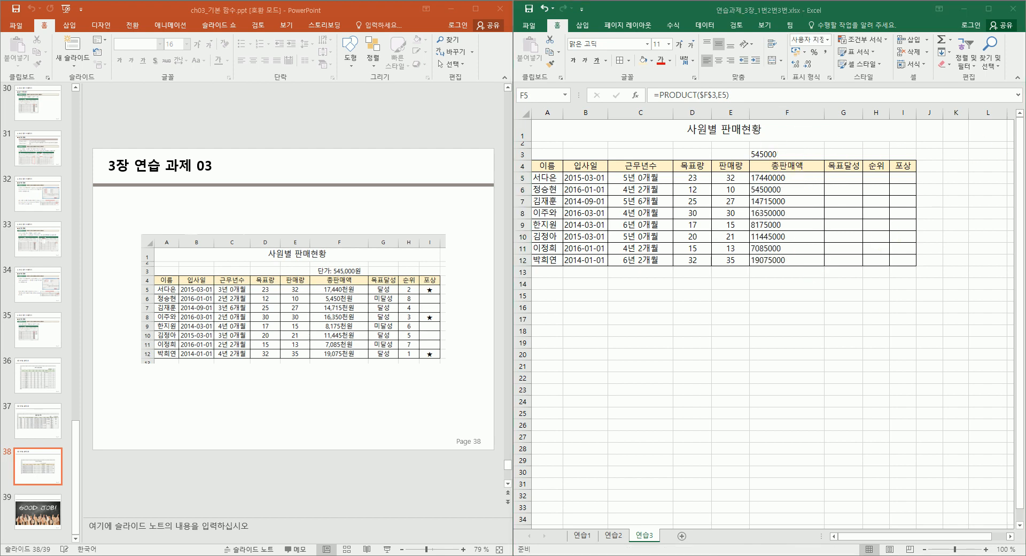
key("Escape")
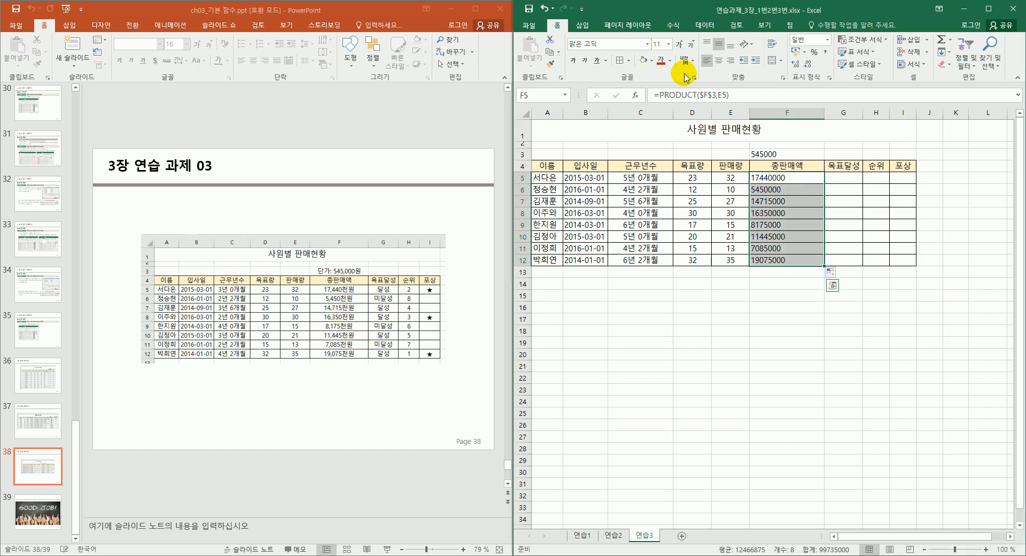
left_click(719, 61)
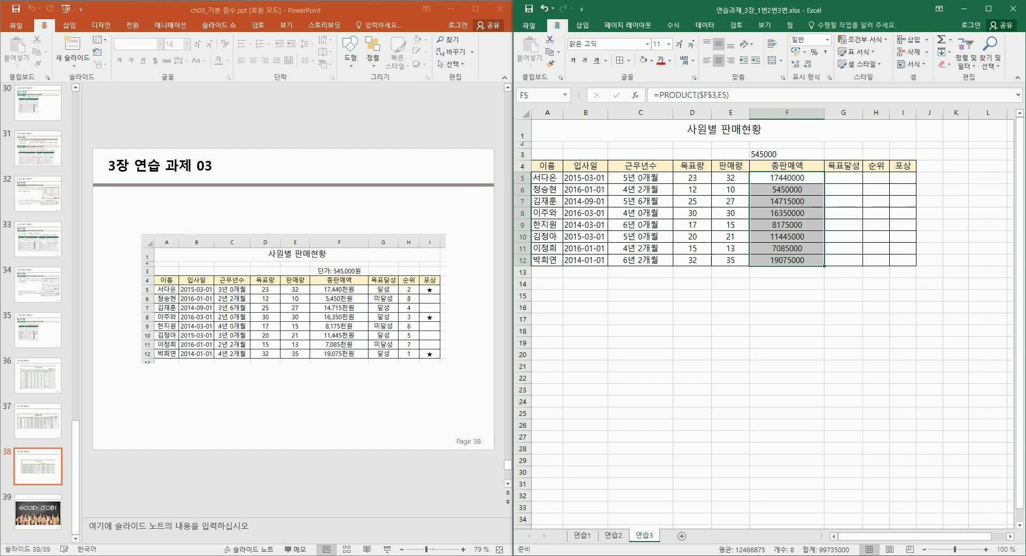
key("alt+Tab")
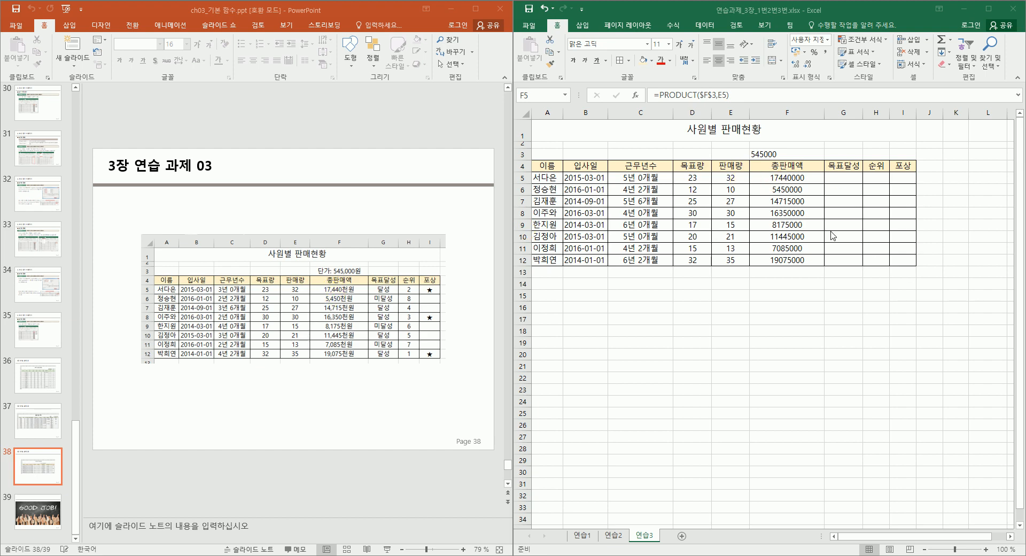
Give F5 the custom format #,##0"천원" so it reads 17,440,000천원.
left_click(800, 174)
left_click(800, 174)
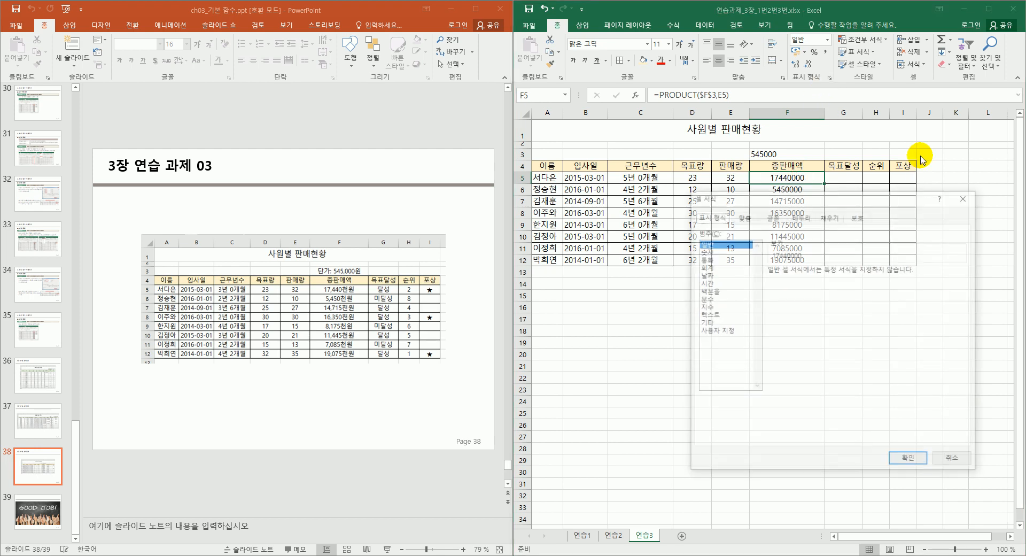
left_click(715, 332)
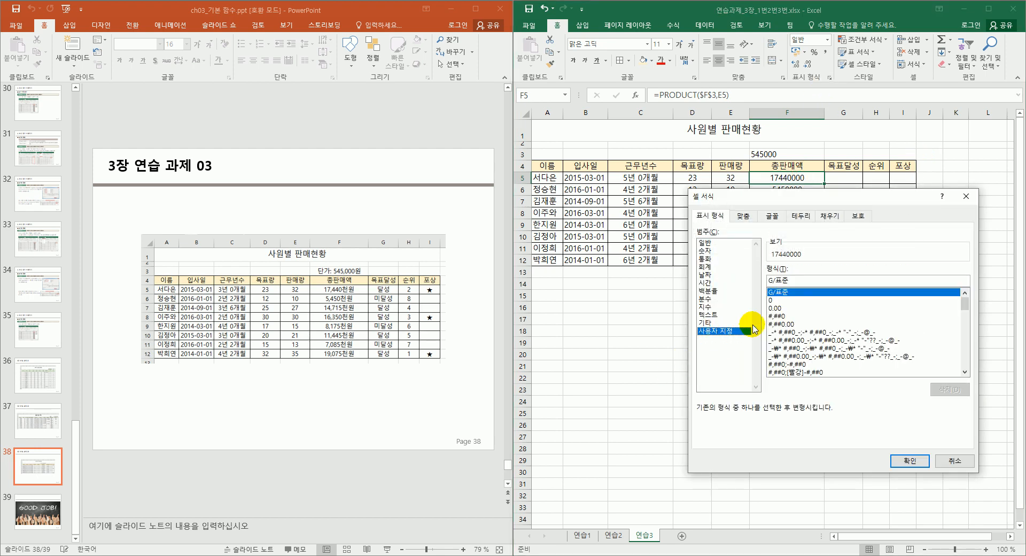
left_click(782, 316)
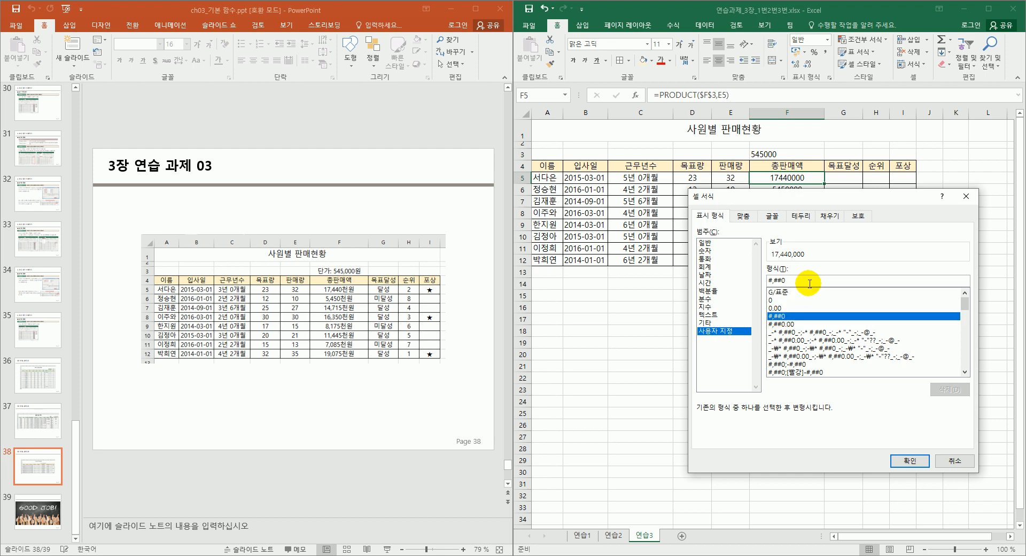
type("\"천원")
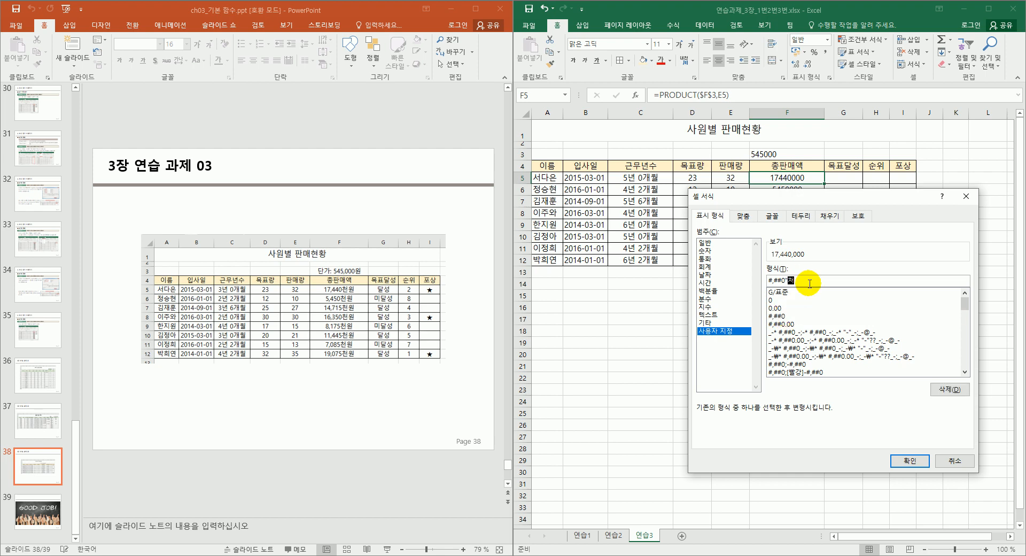
type("\"")
type("\"")
left_click(910, 461)
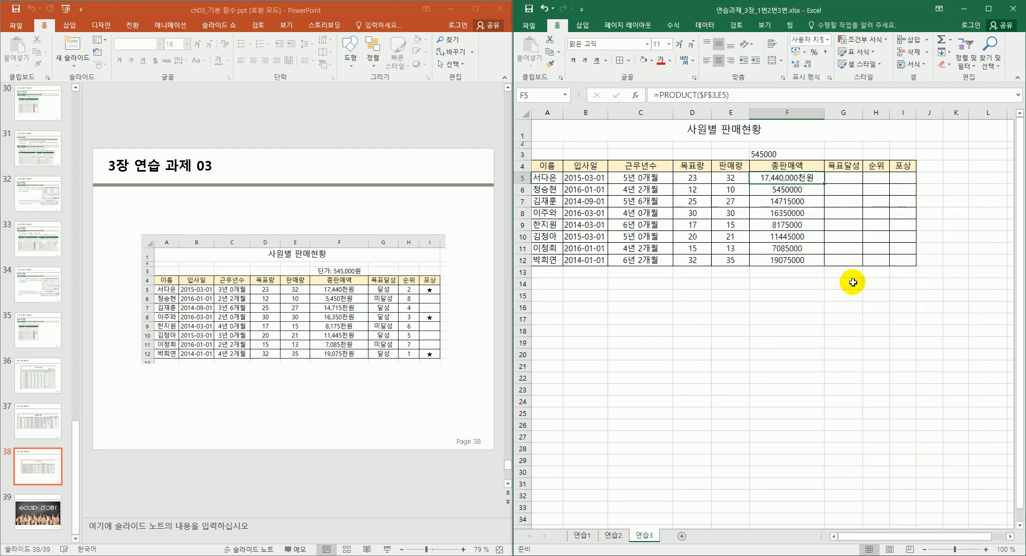
Copy F5's 천원 format down to F12, e.g. 19,075,000천원 for the last employee.
left_click_drag(824, 182, 813, 262)
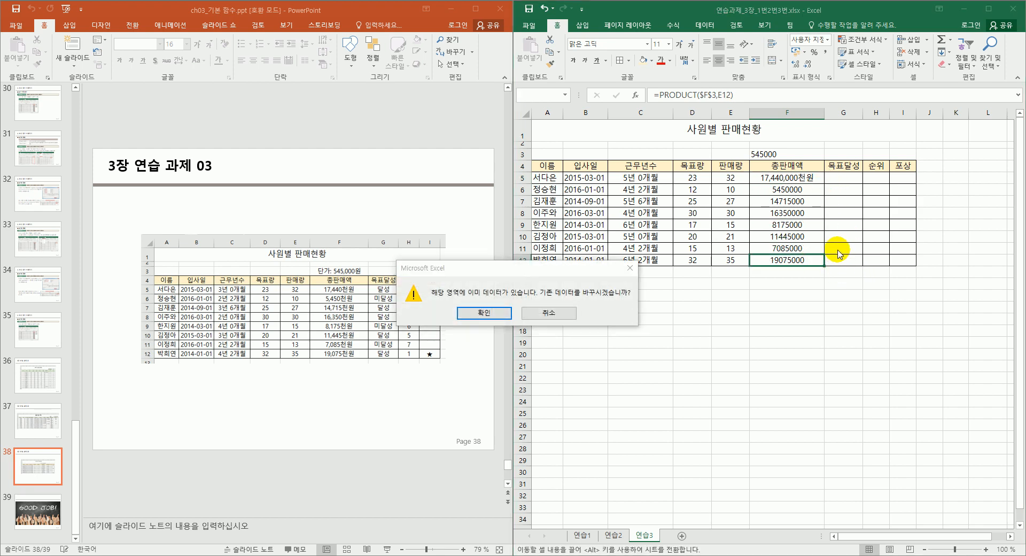
key("Escape")
left_click_drag(824, 182, 822, 272)
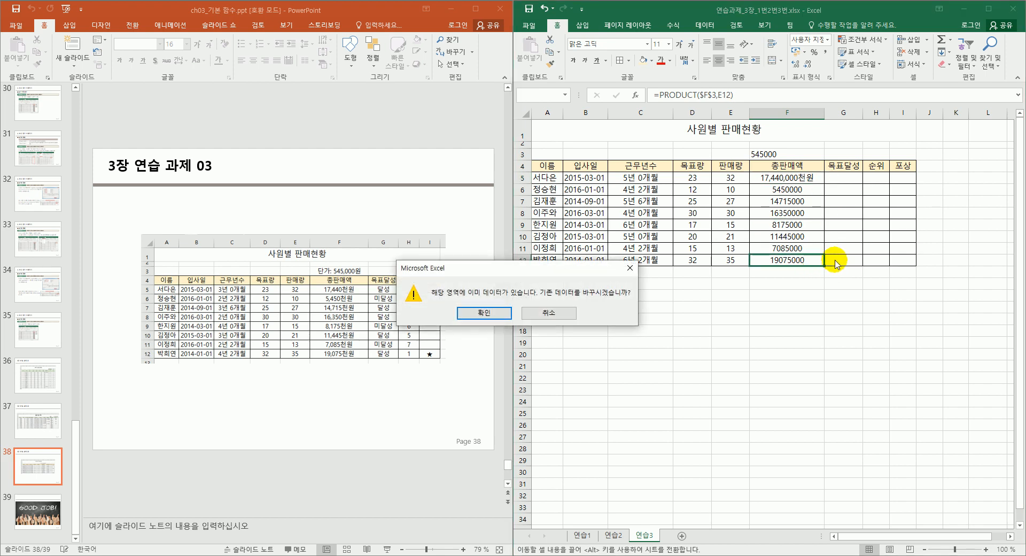
left_click(601, 341)
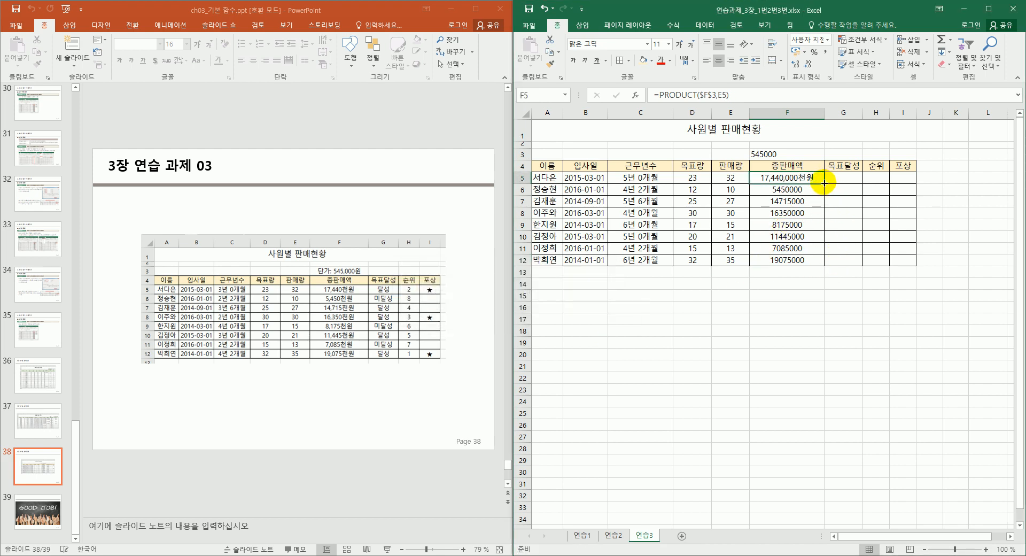
left_click_drag(824, 183, 823, 264)
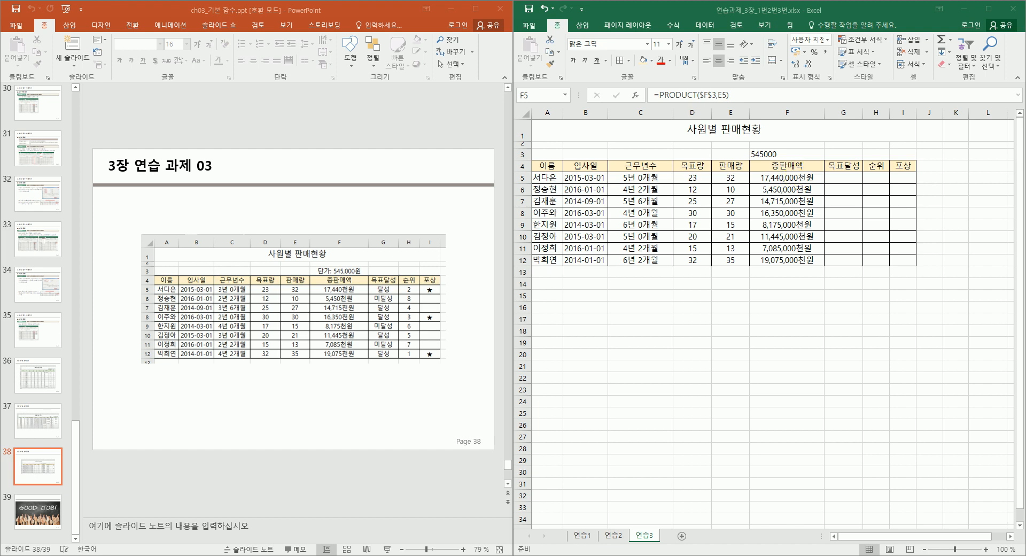
left_click(795, 179)
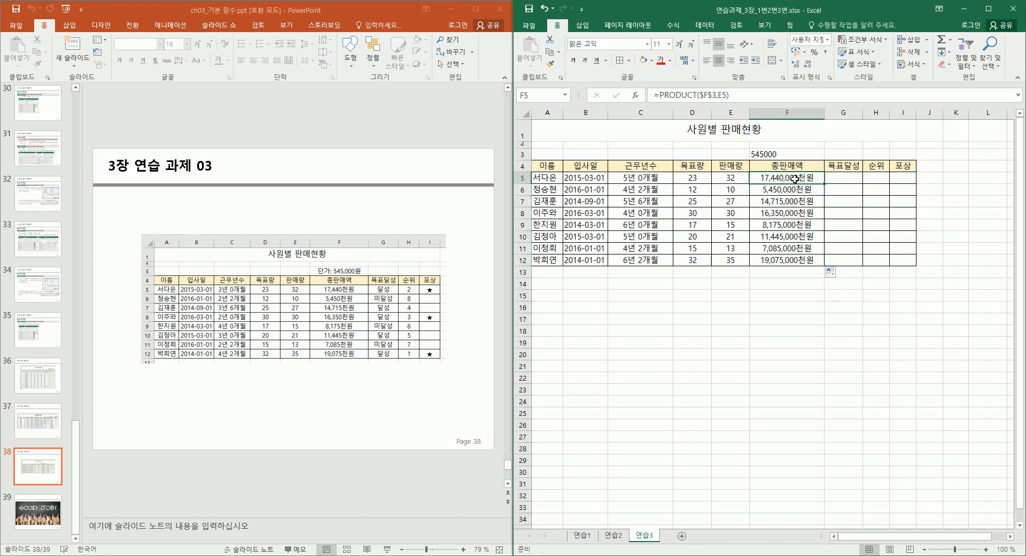
left_click_drag(801, 260, 803, 177)
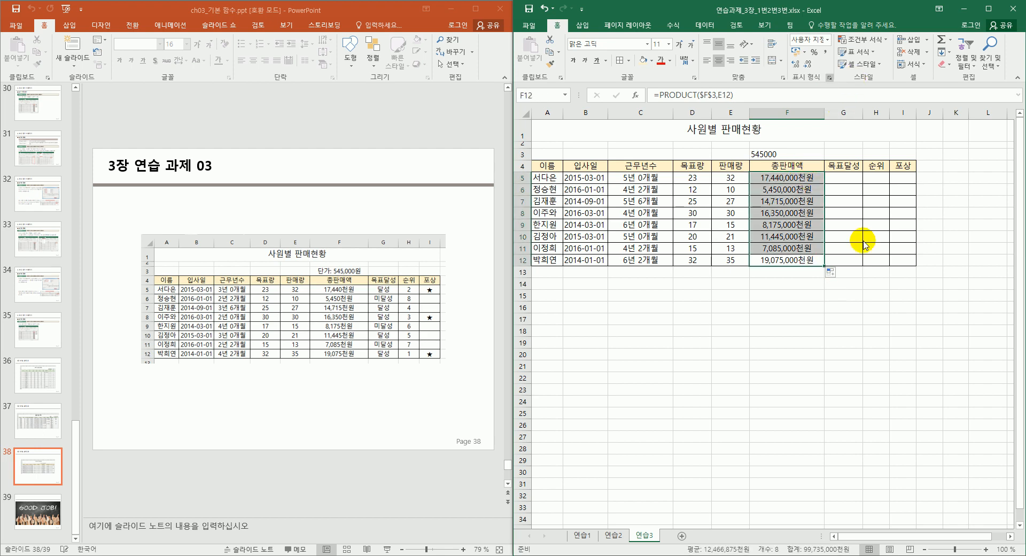
Change the totals' format to #,##0,"천원" (e.g. 17,440천원) and right-align them.
key("ctrl+1")
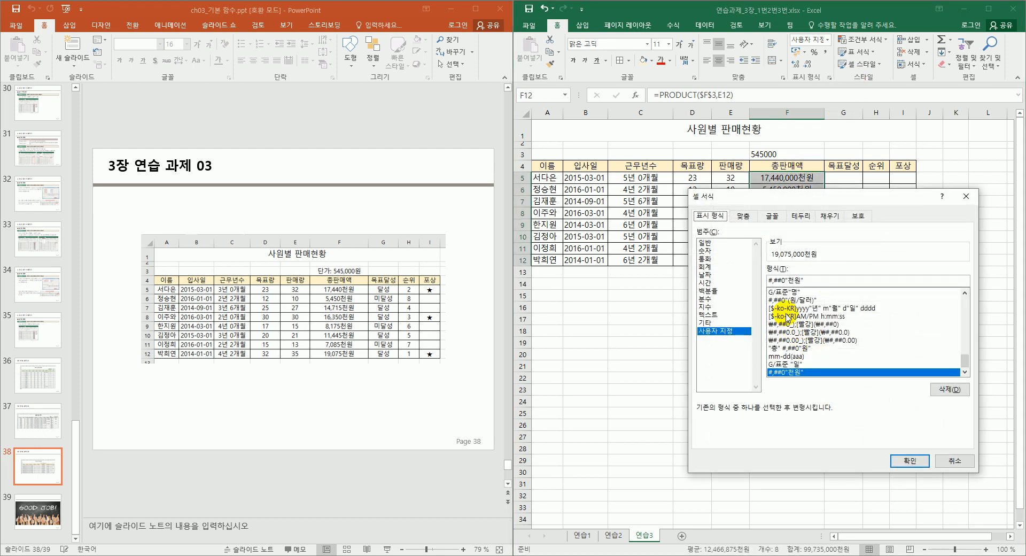
left_click(788, 280)
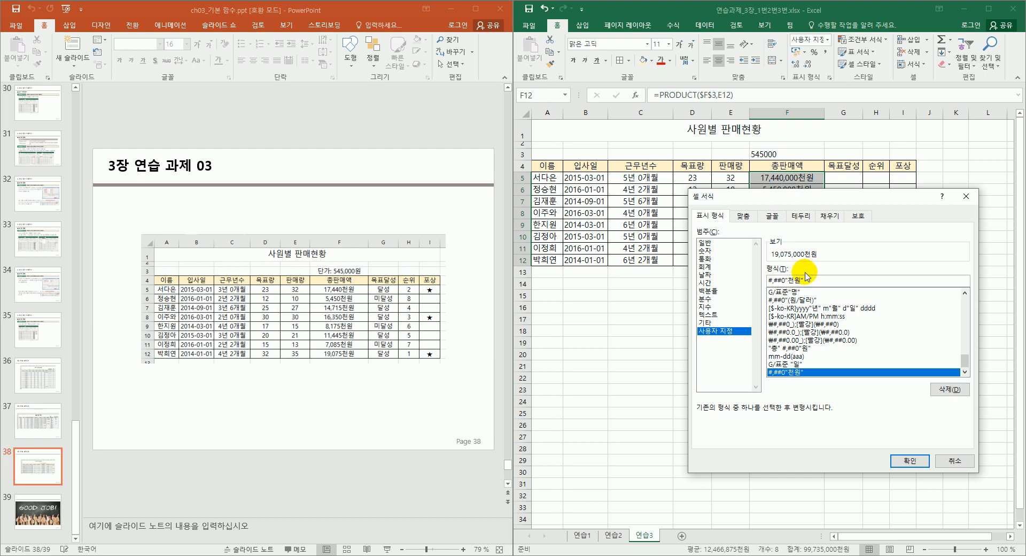
type(",")
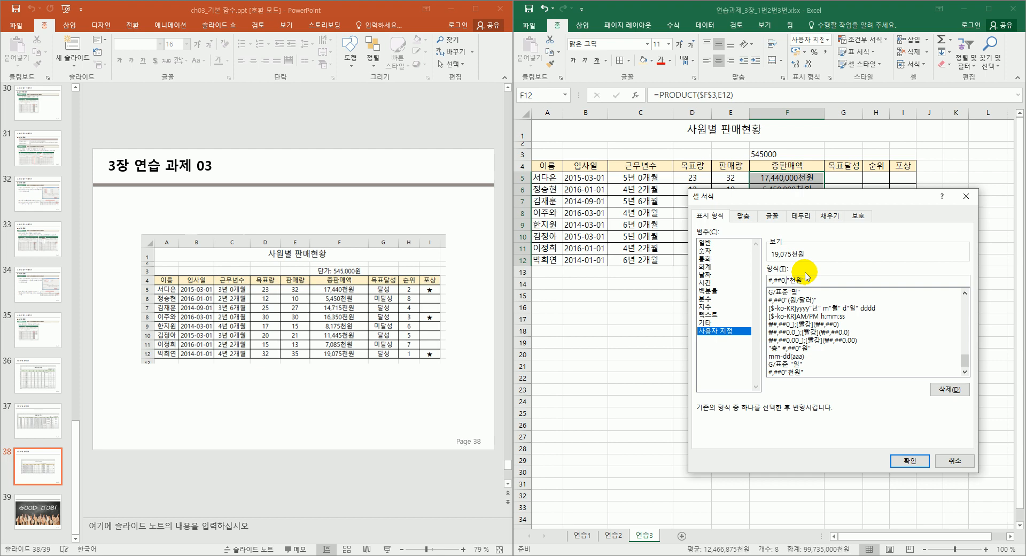
key("Return")
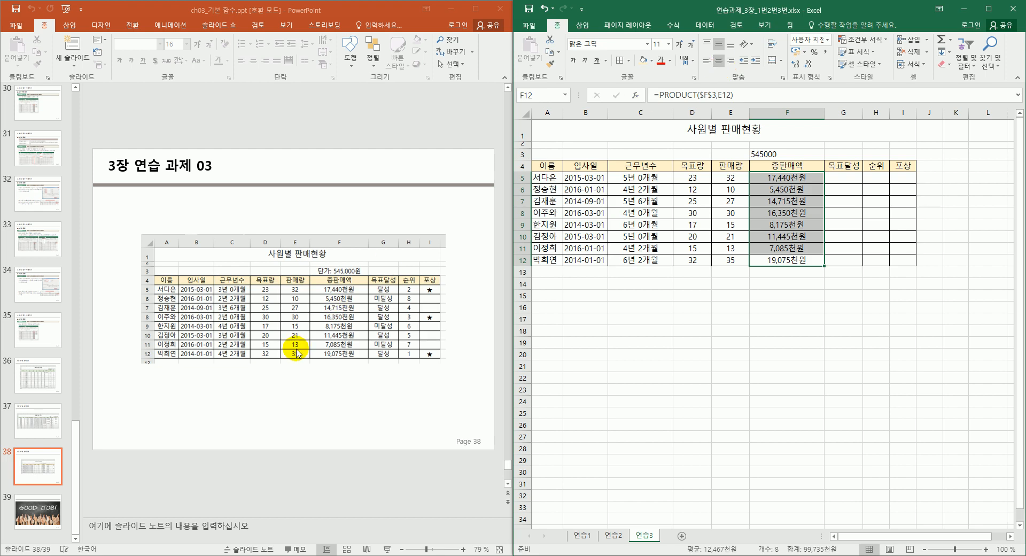
left_click(730, 61)
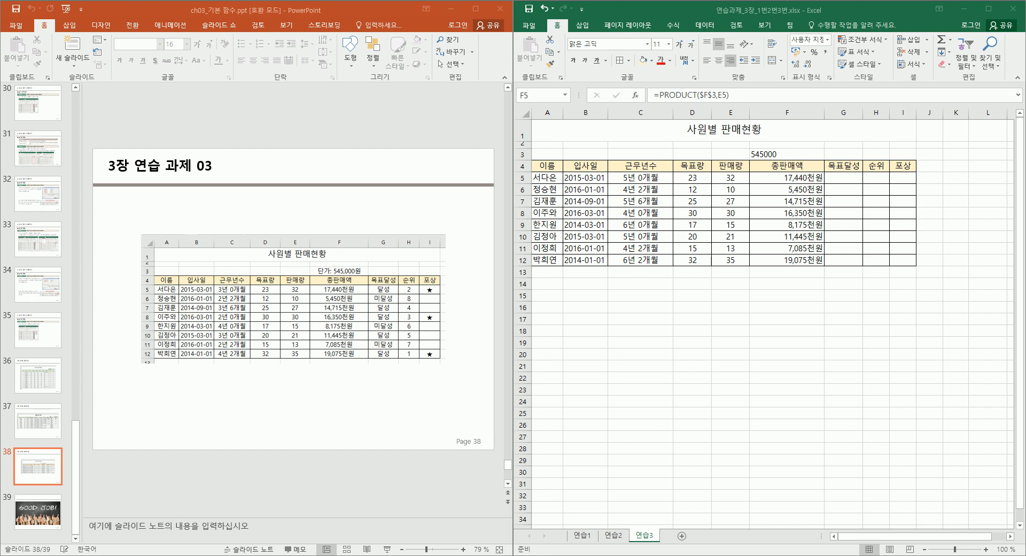
Start an IF formula in G5 testing whether E5>=D5.
left_click(843, 176)
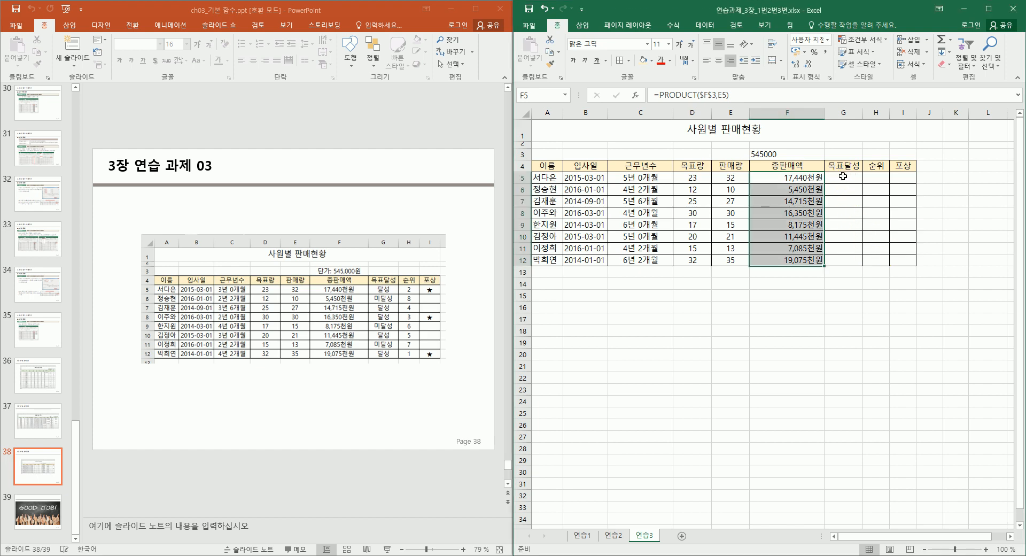
left_click(843, 176)
type("=ㅑㄹf(")
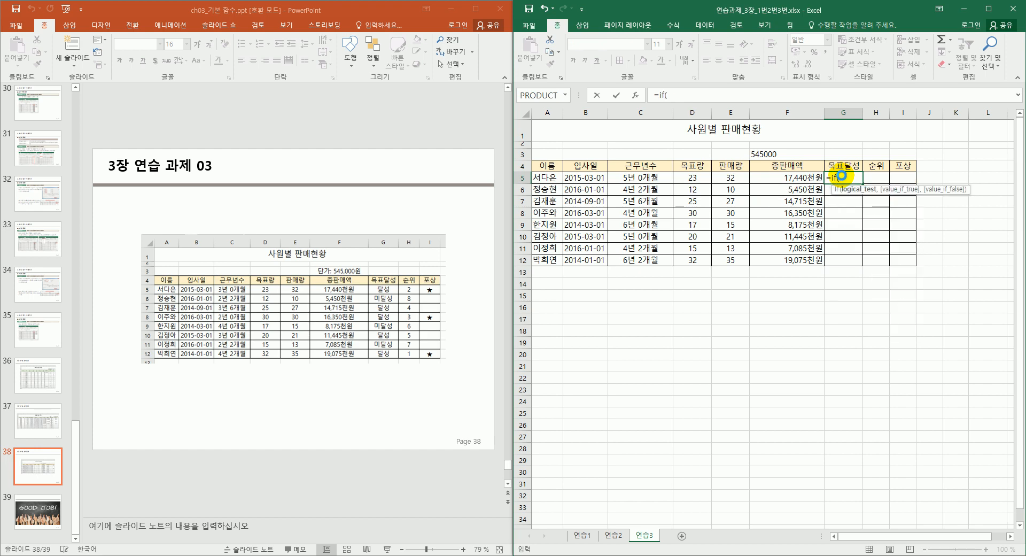
key("ctrl+a")
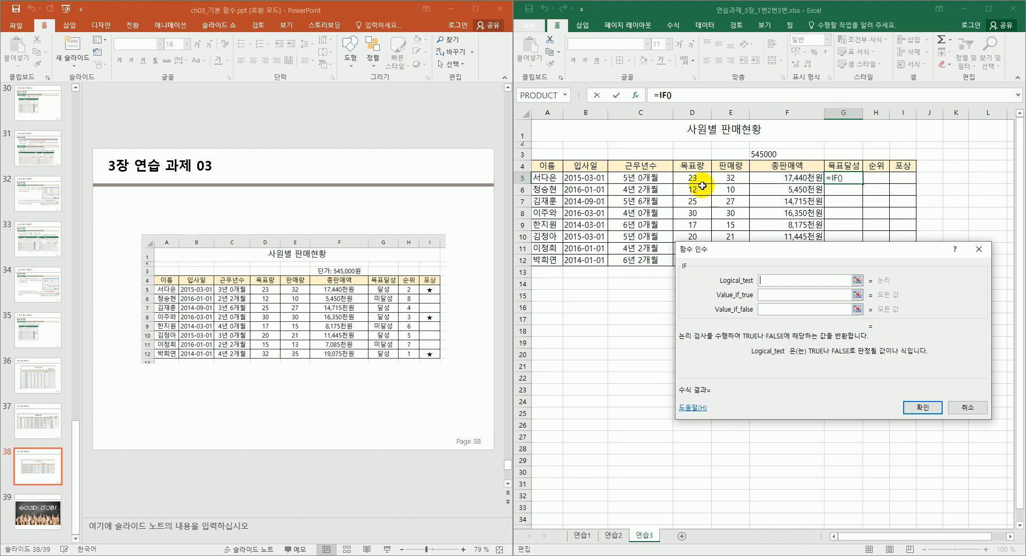
left_click(727, 177)
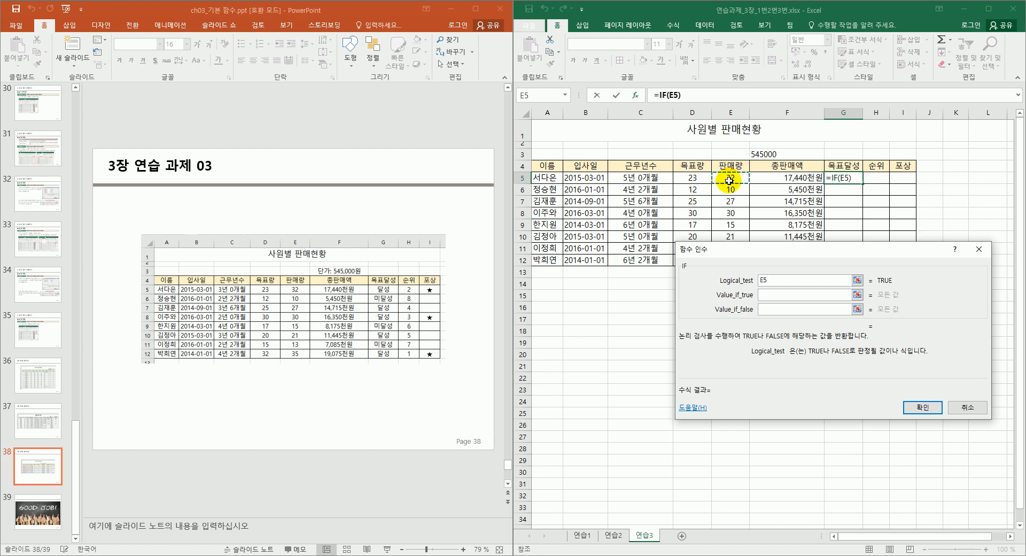
type(">=")
left_click(692, 177)
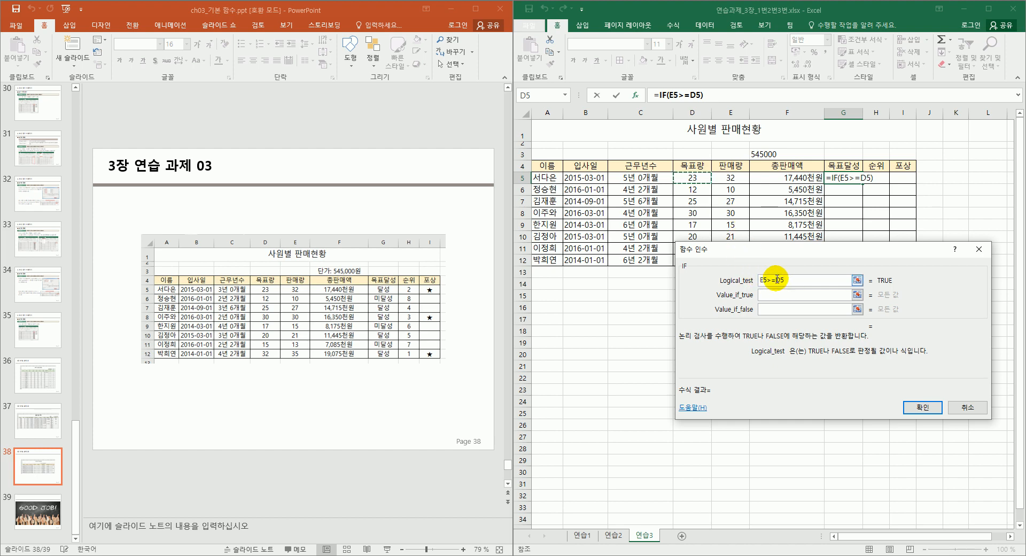
Set the results to "달성" and "미달성", fill down to G12, and centre.
left_click(778, 297)
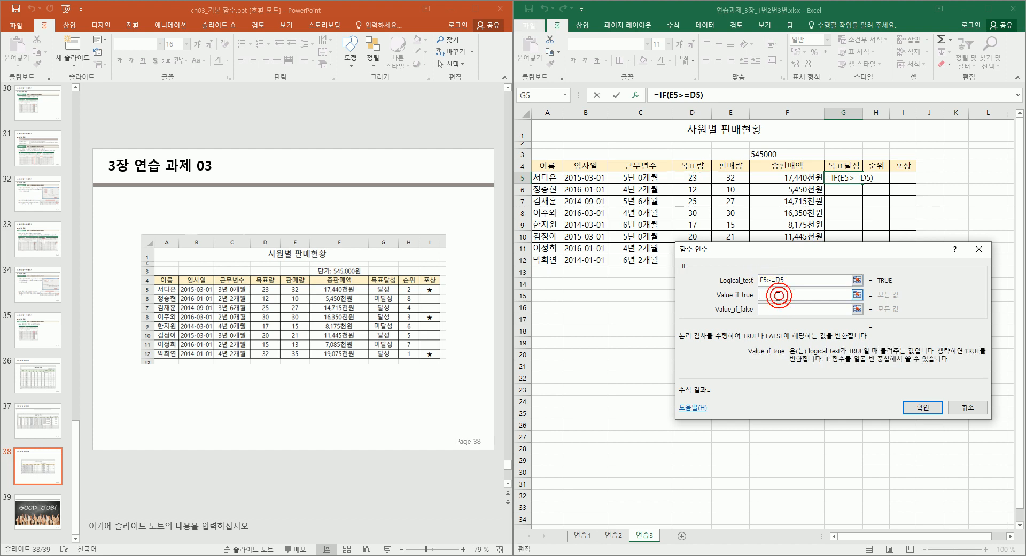
type("\"달")
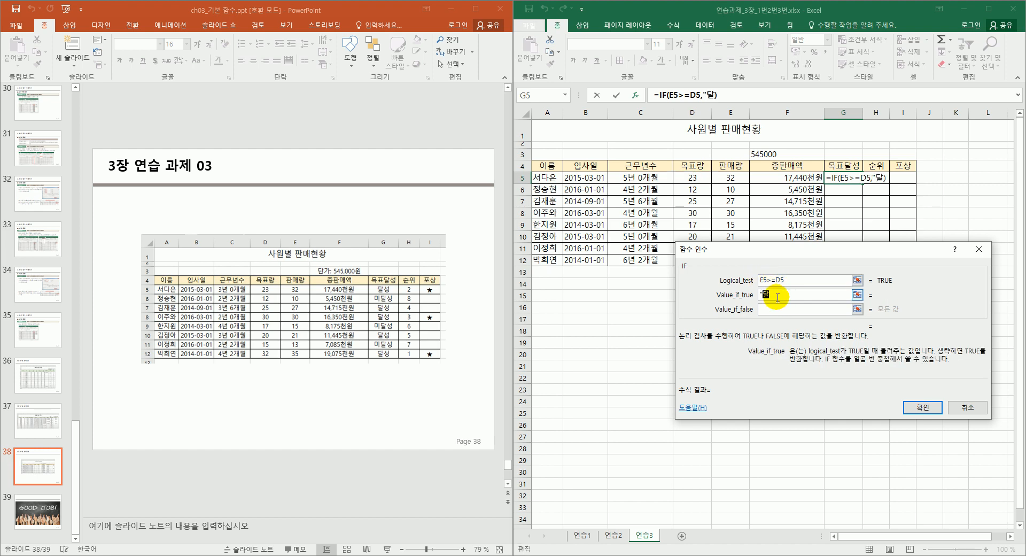
type("서\"")
key("Tab")
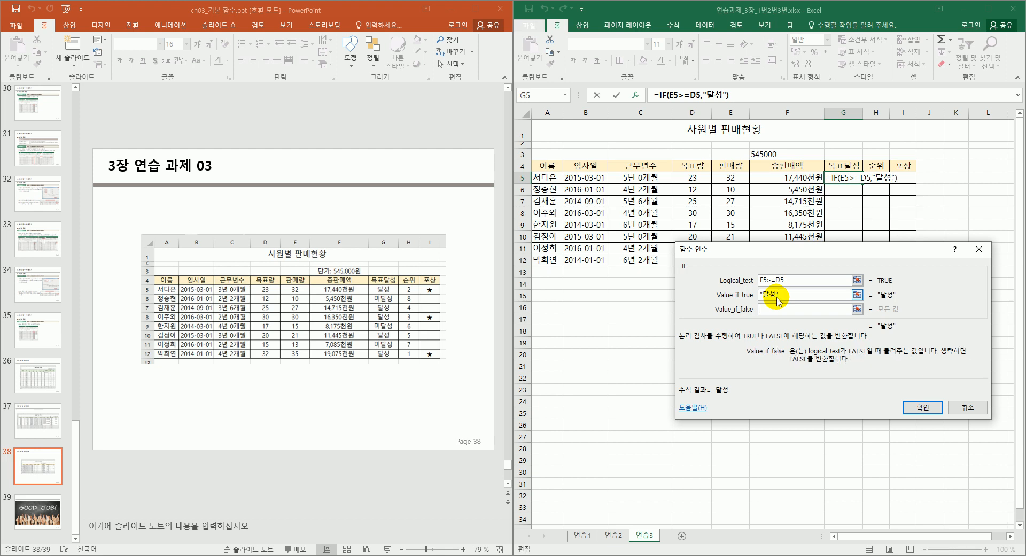
type("\"미달서")
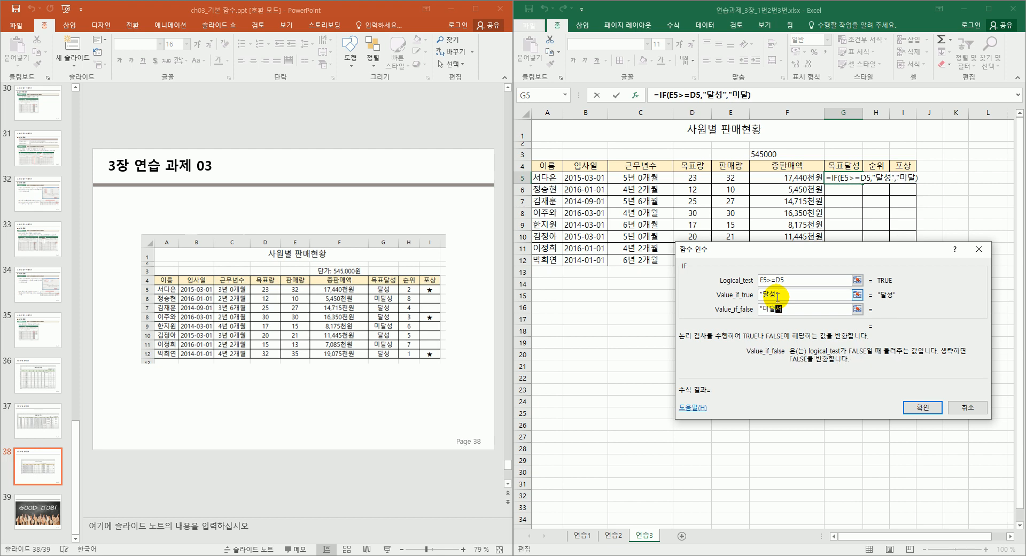
type("\"")
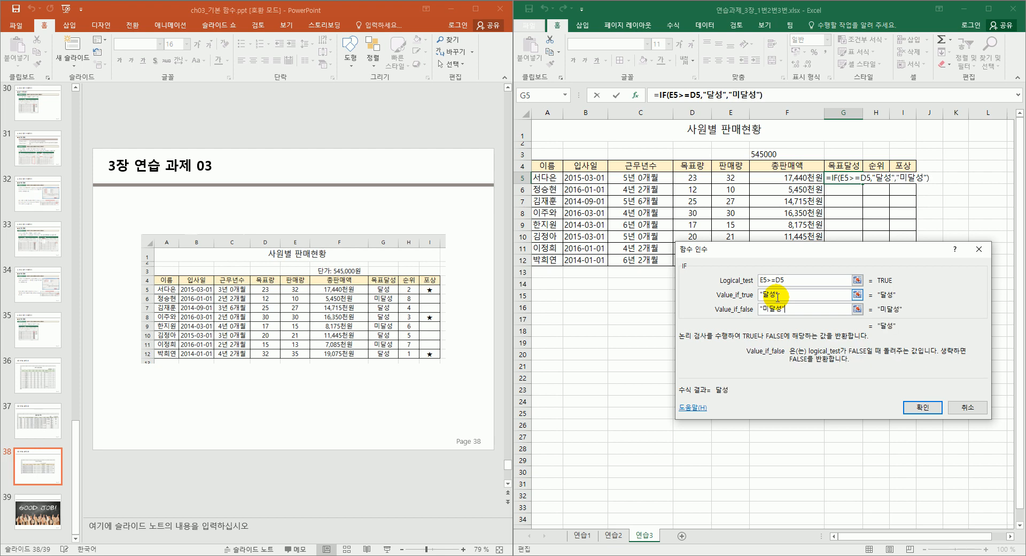
left_click(932, 406)
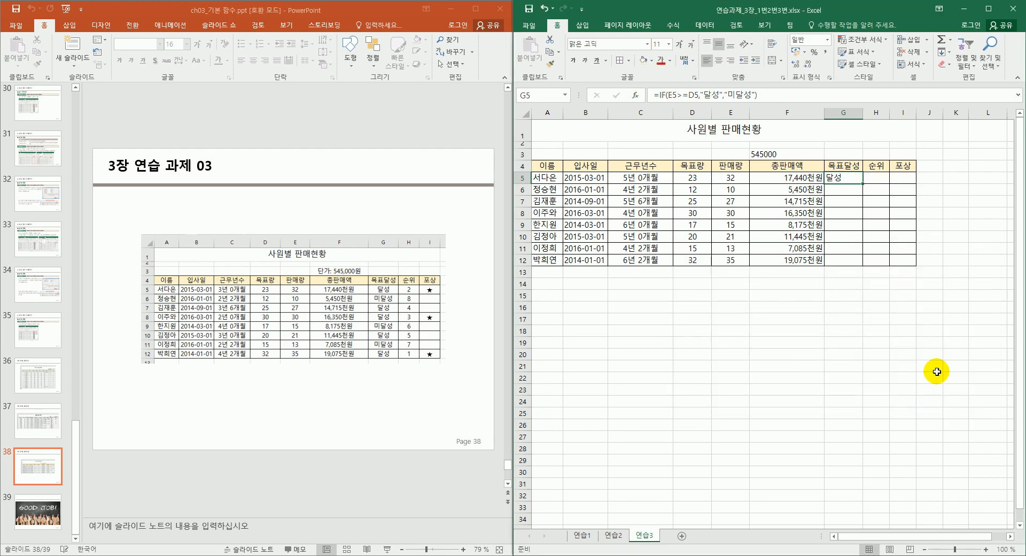
mouse_move(862, 183)
left_mouse_down()
mouse_move(860, 266)
mouse_move(852, 178)
mouse_move(857, 262)
left_mouse_up()
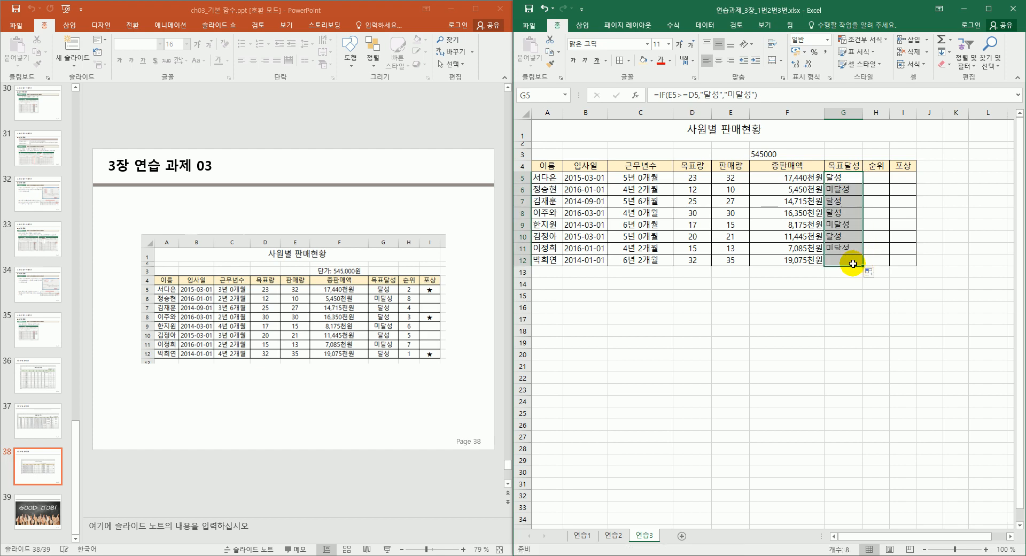
left_click(719, 60)
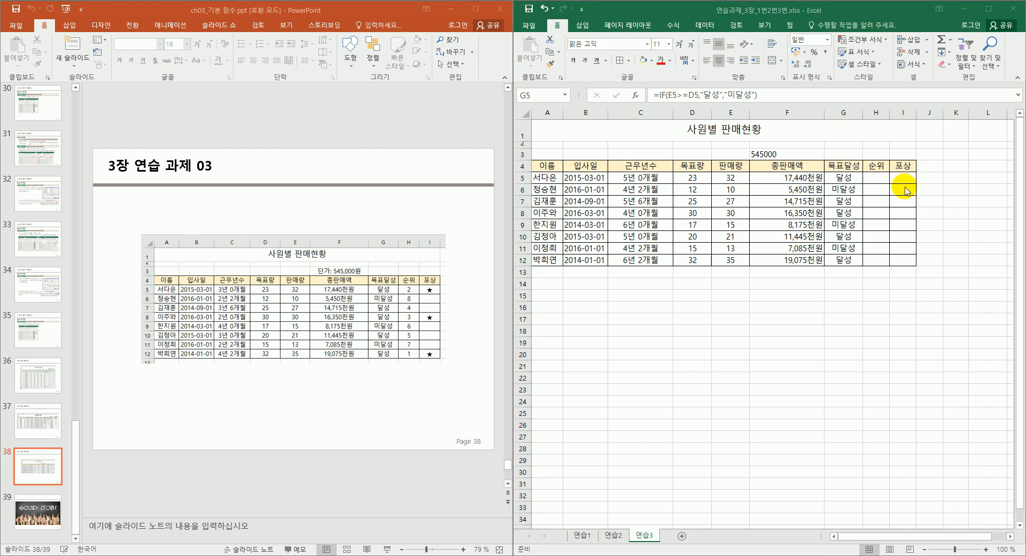
Enter =RANK.EQ(F5,$F$5:$F$12) in H5.
left_click(877, 177)
left_click(878, 173)
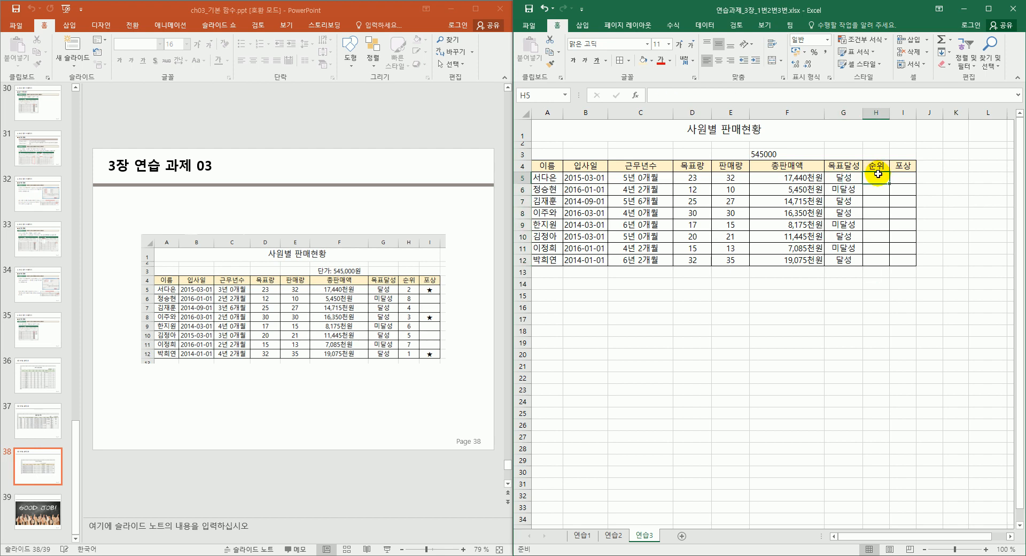
type("=")
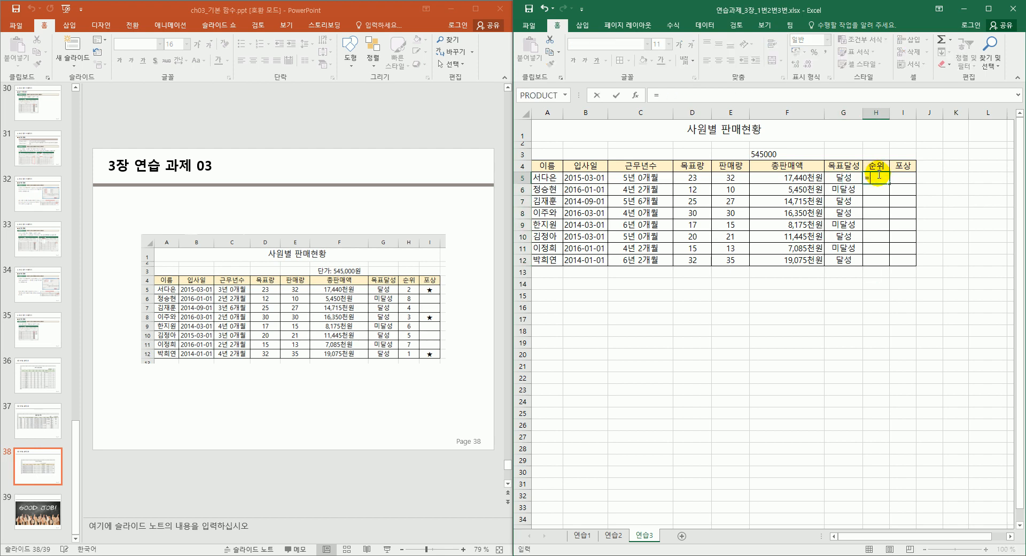
type("ㄱㅁran")
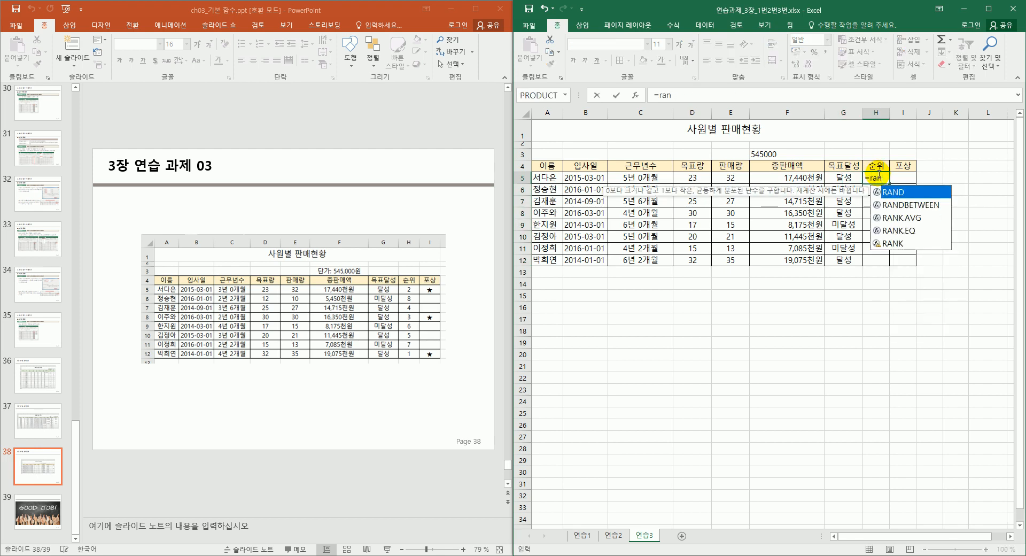
key("Down")
key("Down")
key("Down")
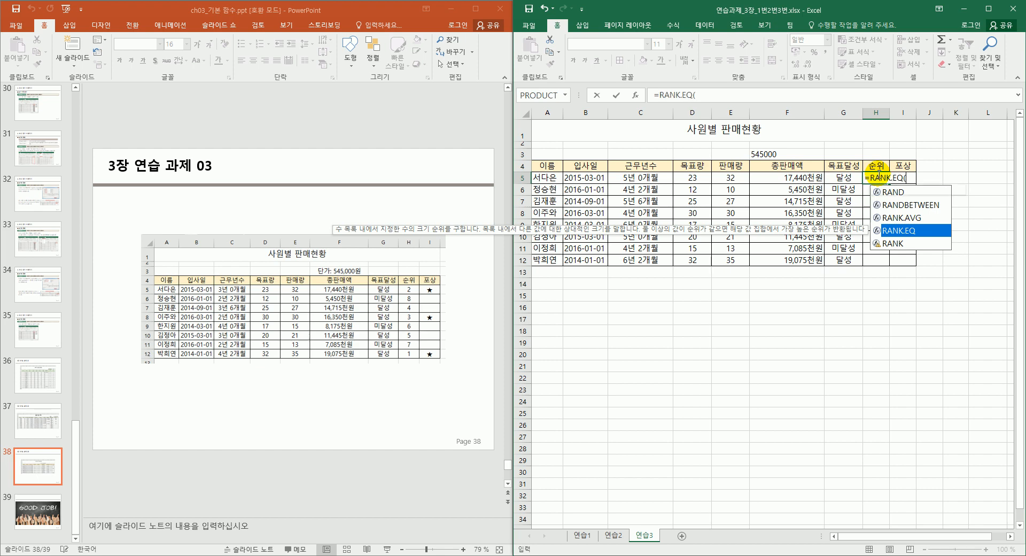
key("Tab")
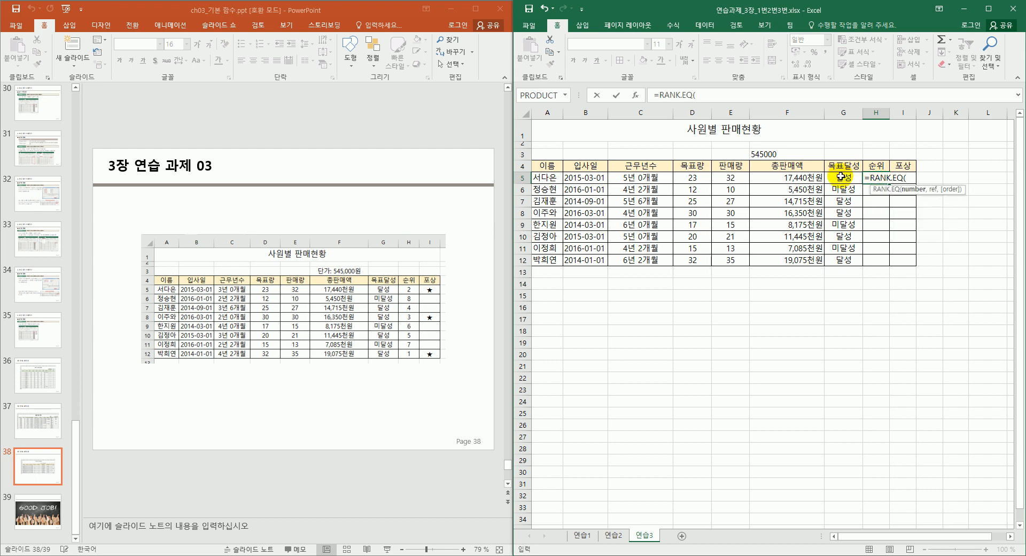
left_click(816, 177)
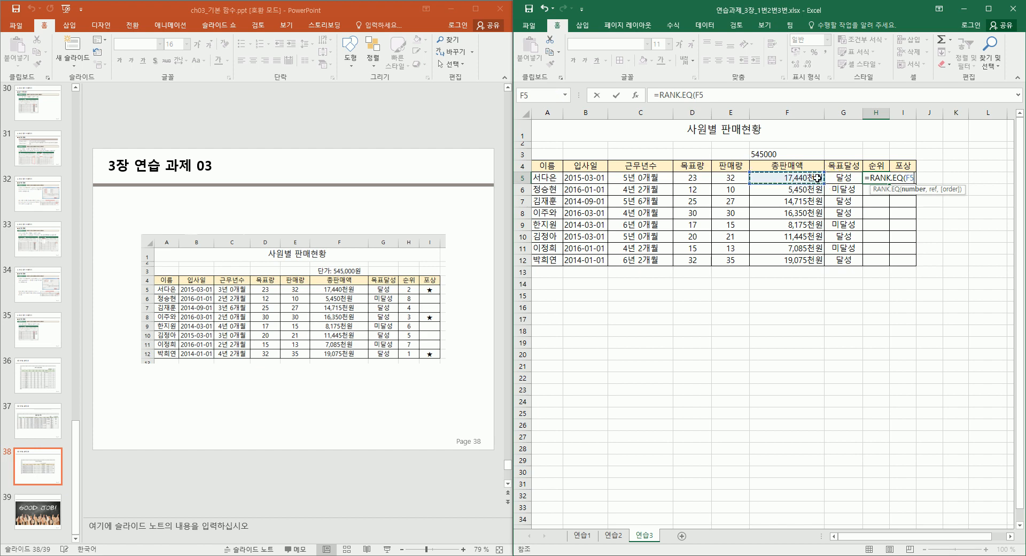
type(",")
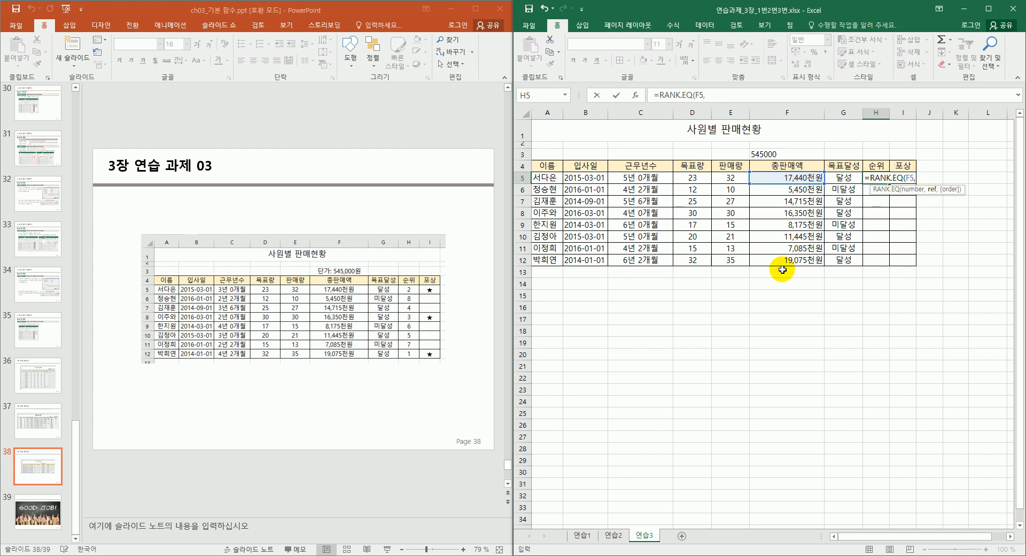
left_click_drag(790, 260, 811, 199)
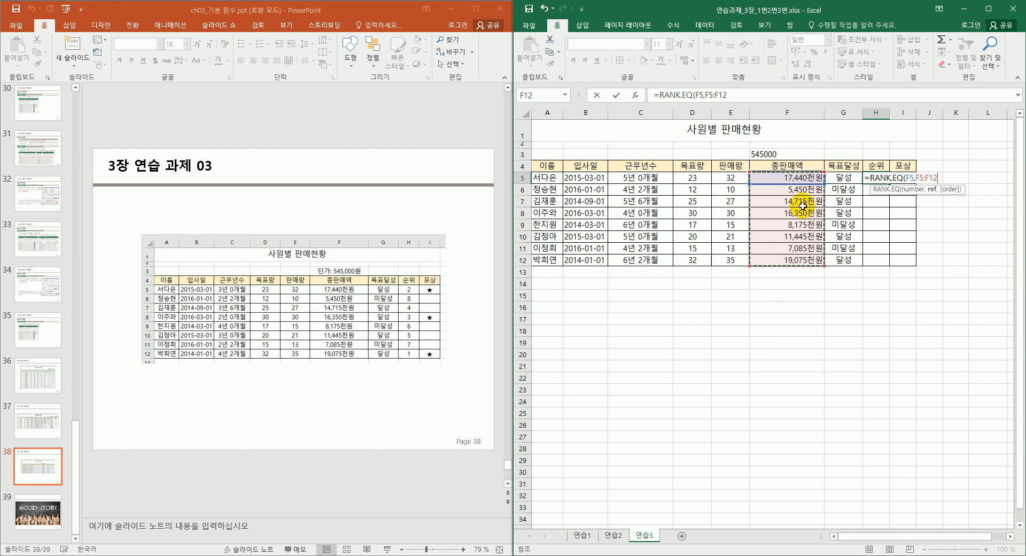
key("F4")
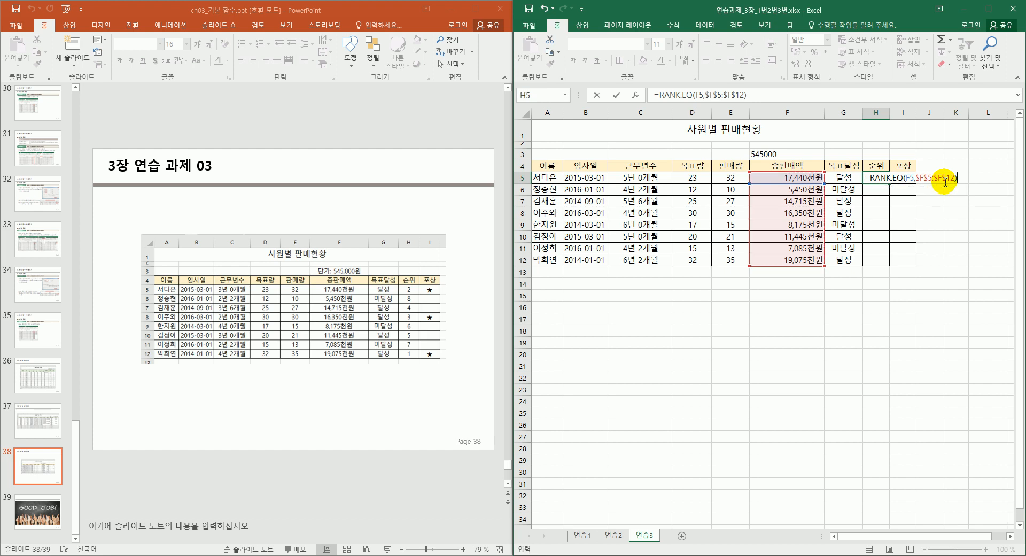
key("Return")
Copy the rank formula down to H12 and centre the rank numbers.
left_click(882, 179)
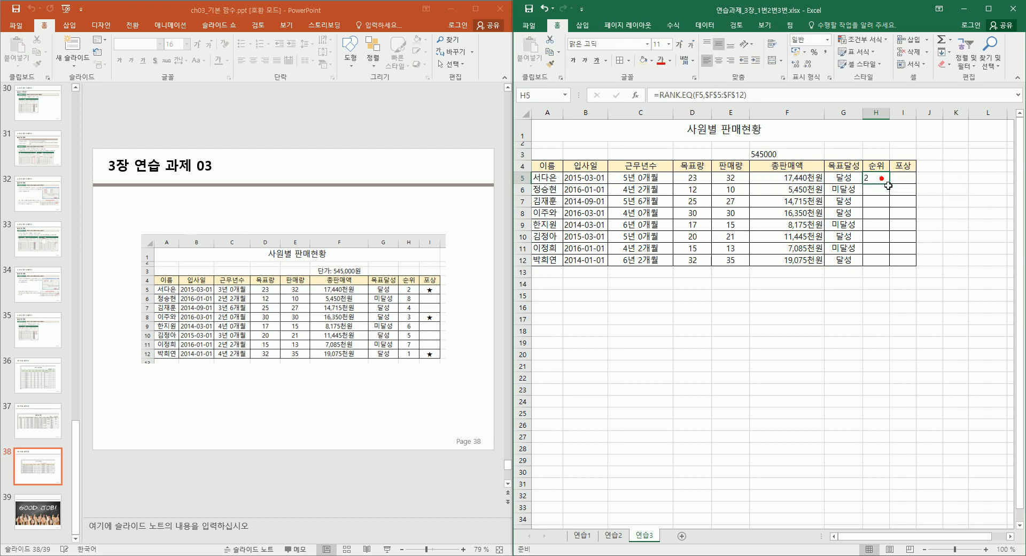
left_click_drag(890, 183, 877, 263)
left_click(718, 61)
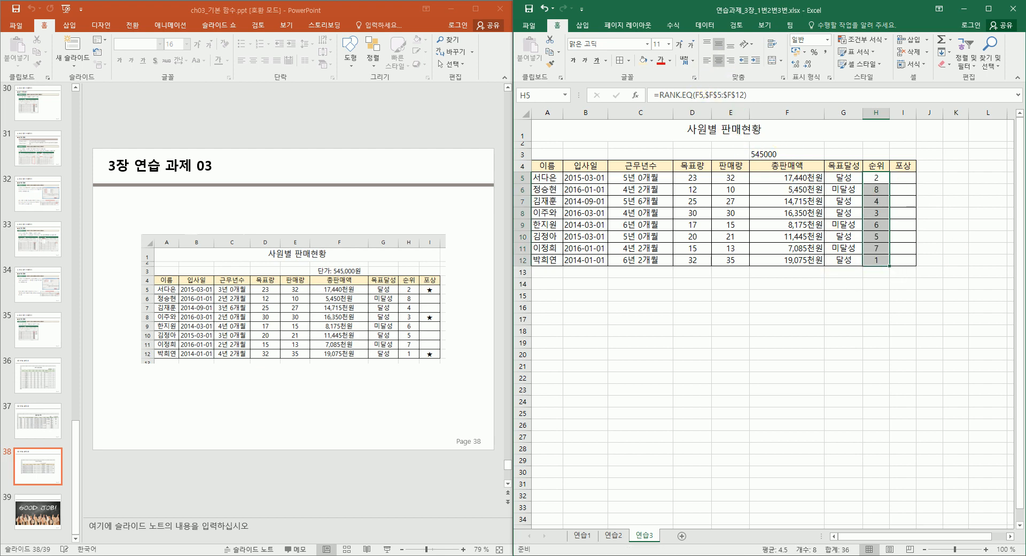
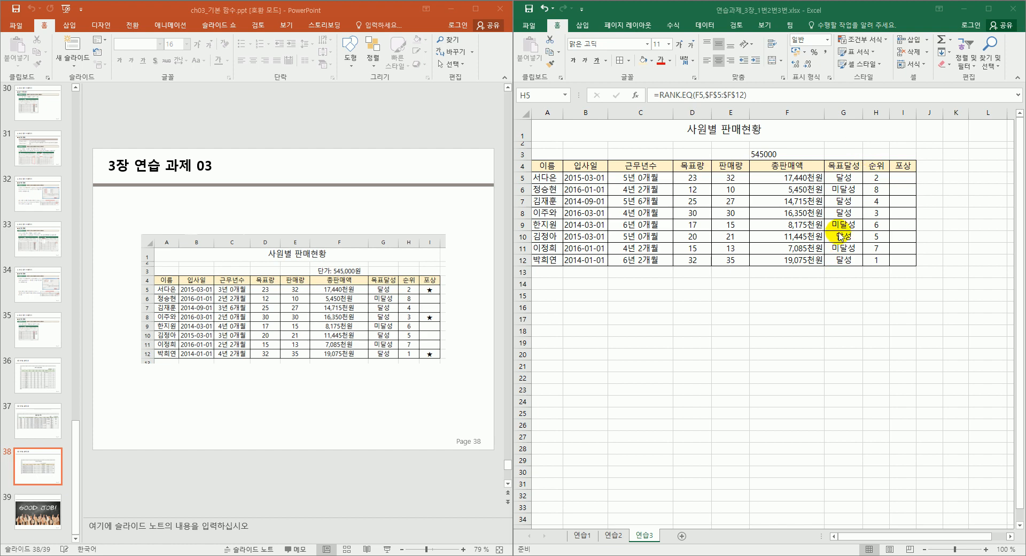
Review the 목표달성 results in G5:G12 and pick out the 달성 cells.
key("ctrl+shift+Down")
left_click(847, 176)
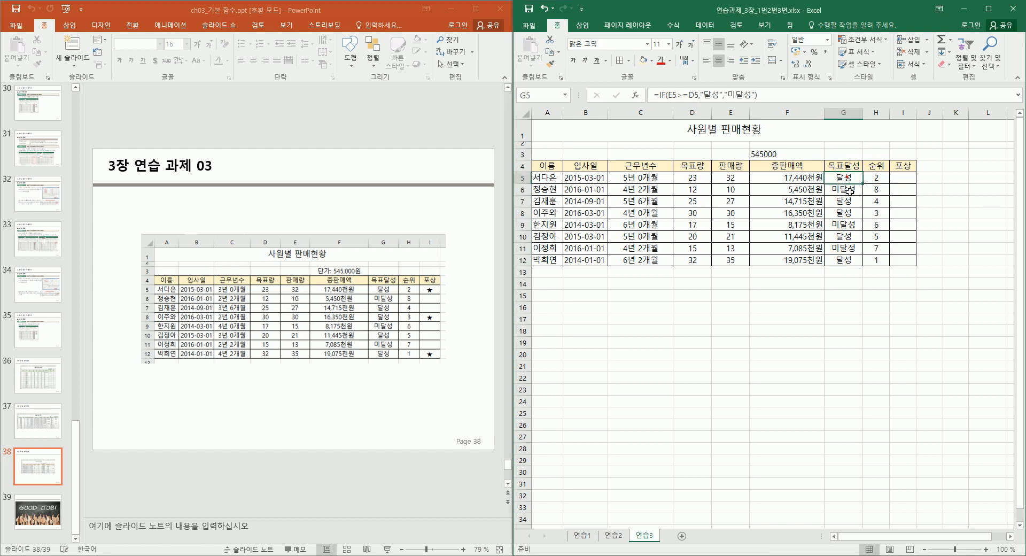
left_click(846, 202)
left_click(854, 177)
left_click(843, 201, "ctrl")
left_click(844, 214, "ctrl")
left_click(852, 236, "ctrl")
left_click(849, 262, "ctrl")
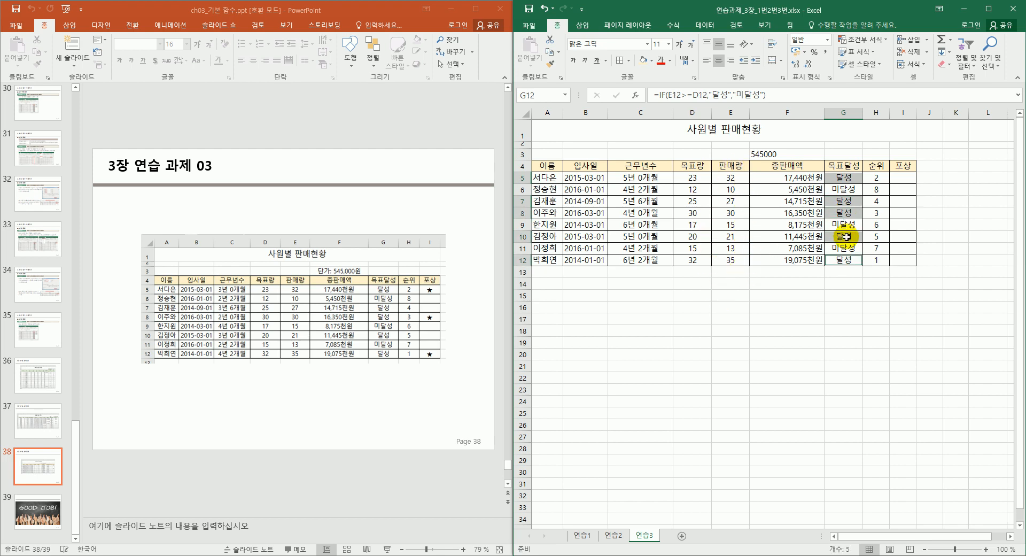
In I5, start an IF whose logical test is AND(E5>=30, G5="달성").
left_click(904, 177)
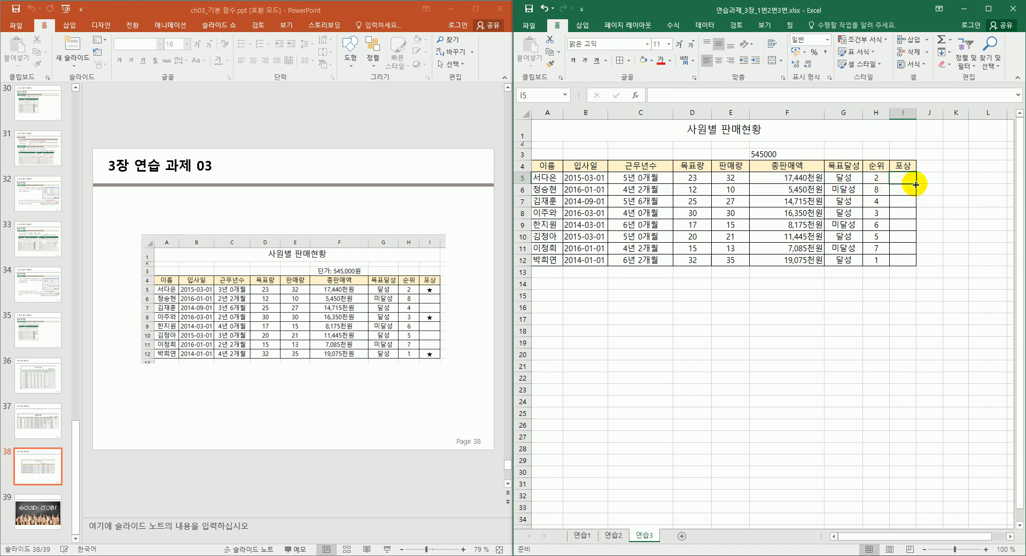
type("=if(")
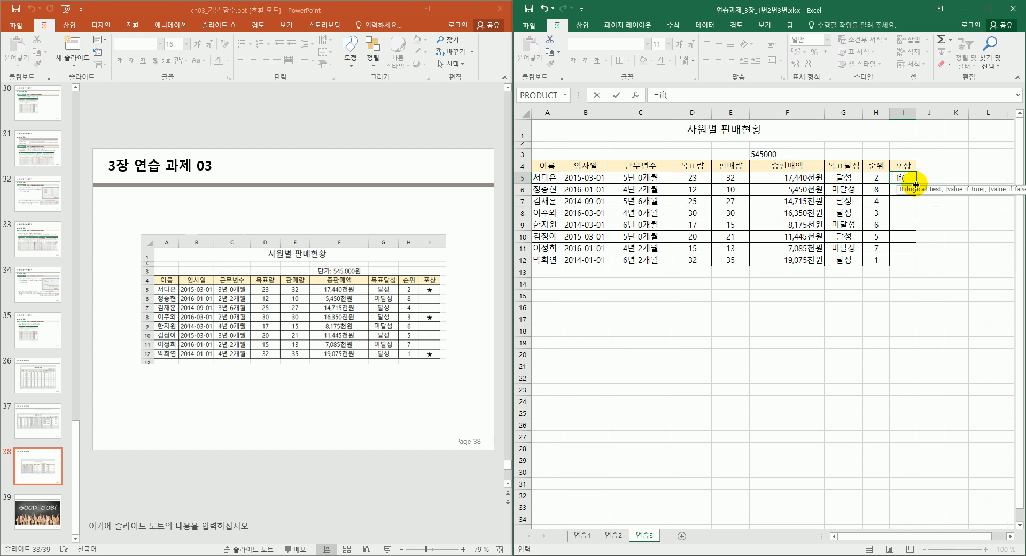
key("ctrl+a")
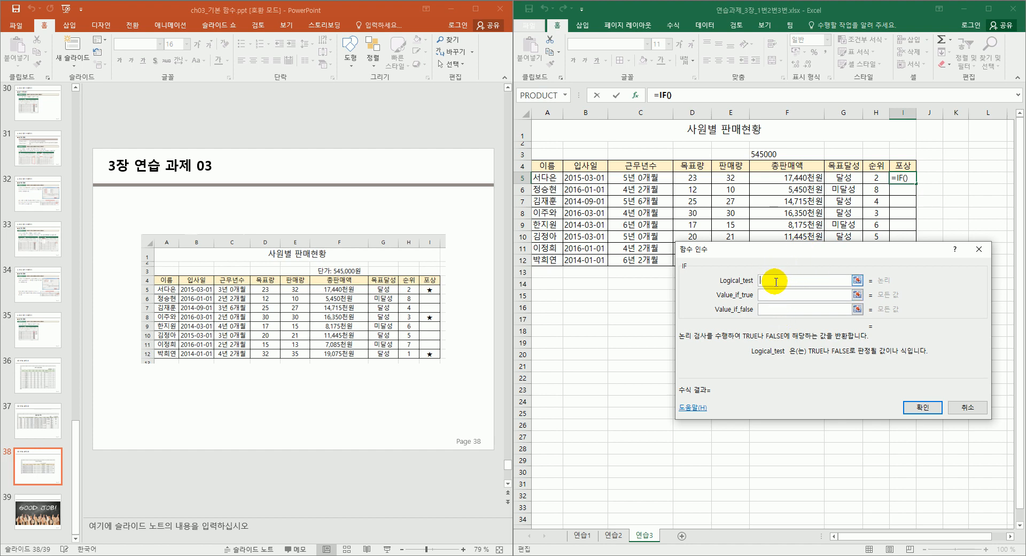
left_click_drag(785, 253, 775, 241)
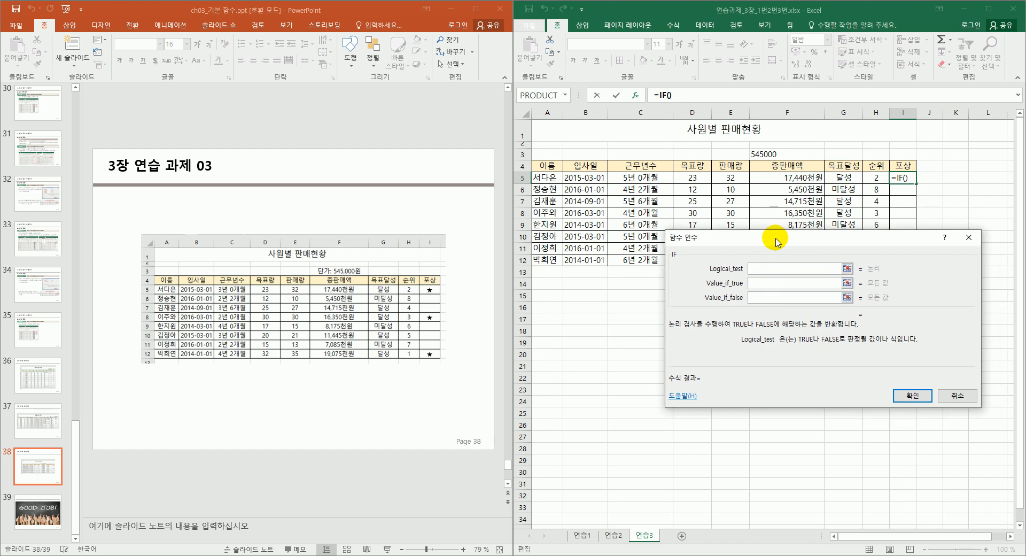
left_click(737, 182)
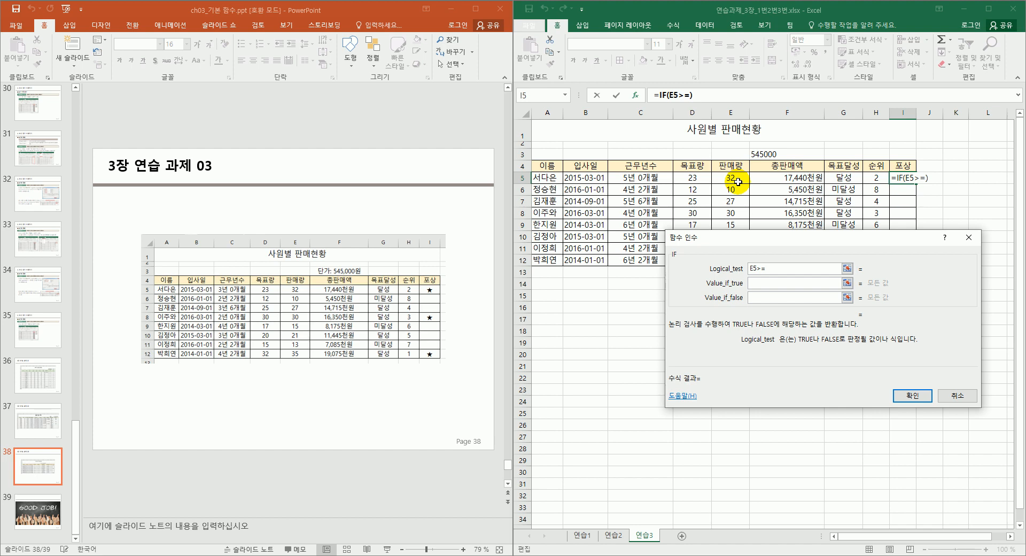
type("30,")
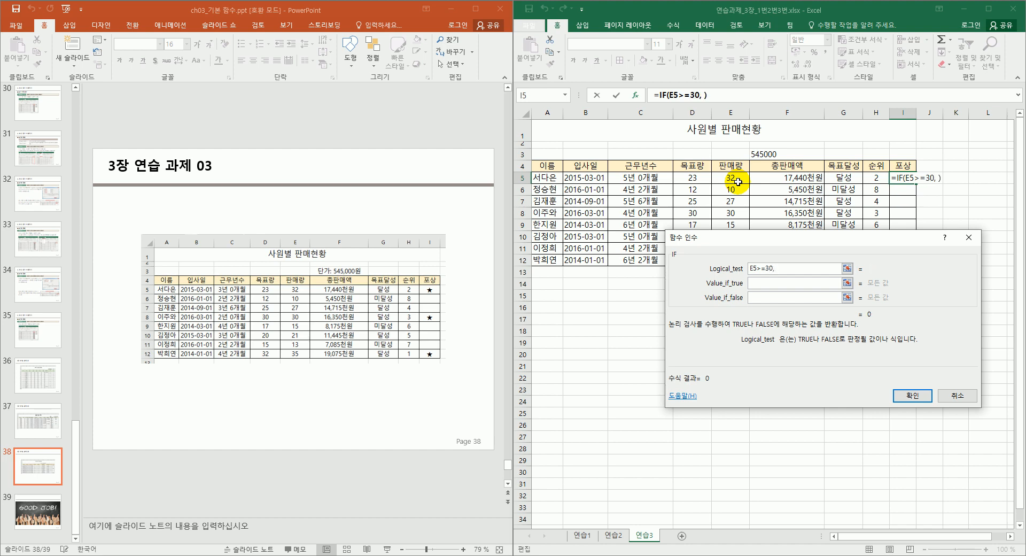
left_click(848, 180)
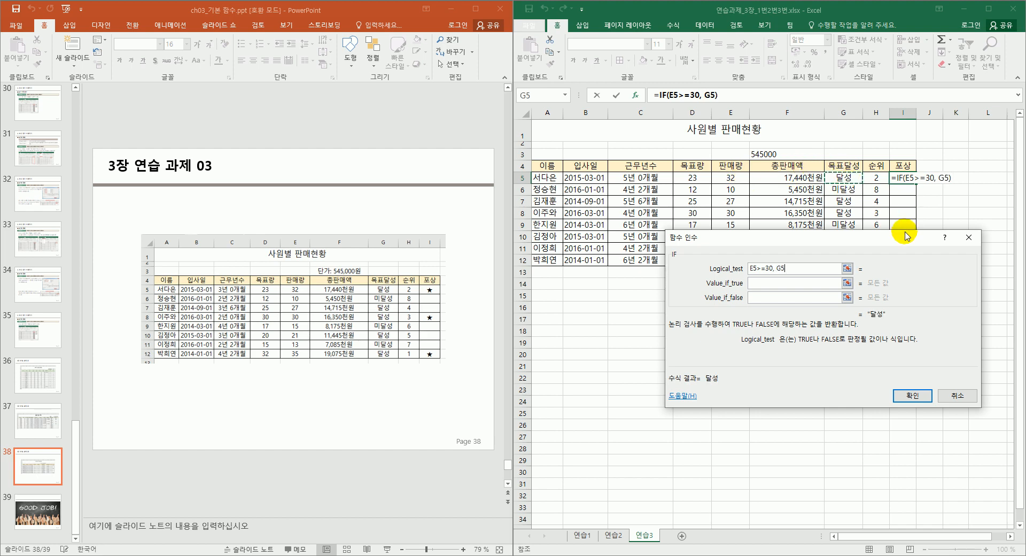
type("=\"ㄷ")
type("달성")
type("\"")
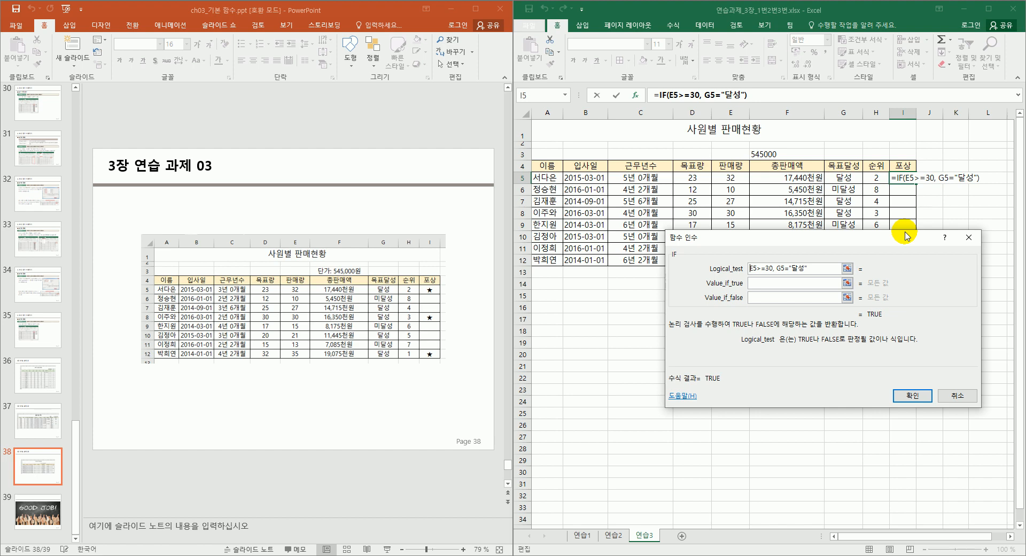
type("(")
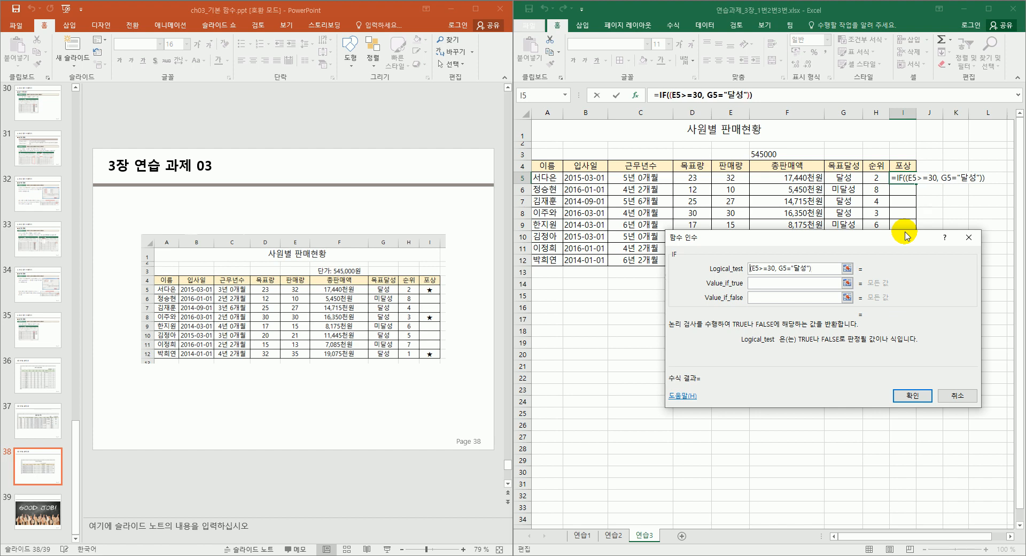
type("무")
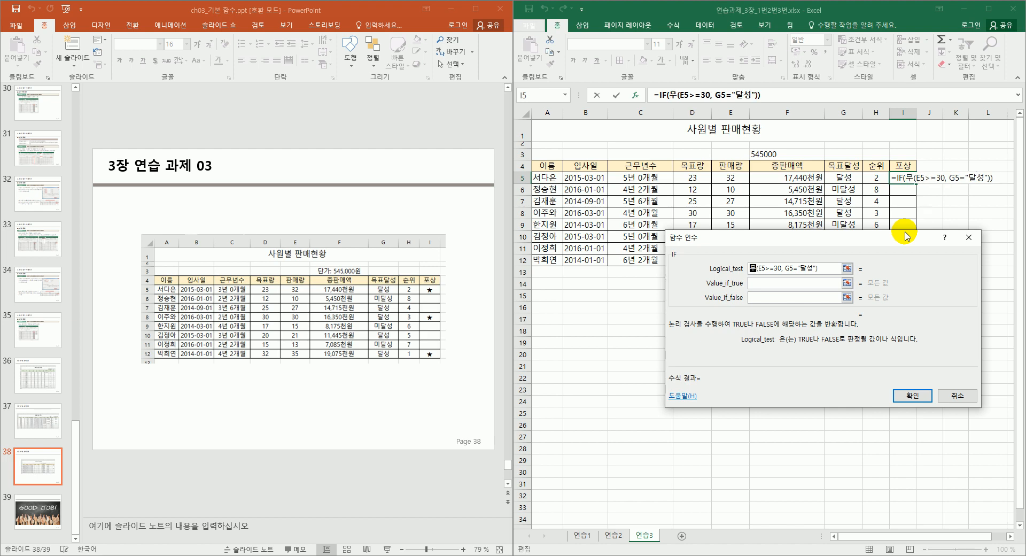
key("BackSpace")
key("BackSpace")
type("AND")
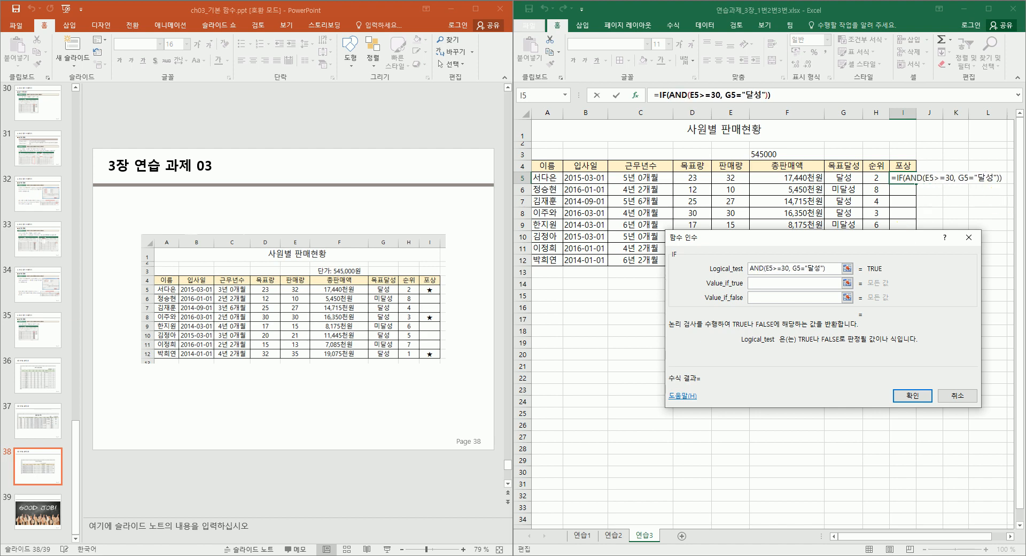
left_click(784, 287)
Set the IF's true value to ★ from the Hanja symbol list, leaving the false value empty.
left_click(785, 285)
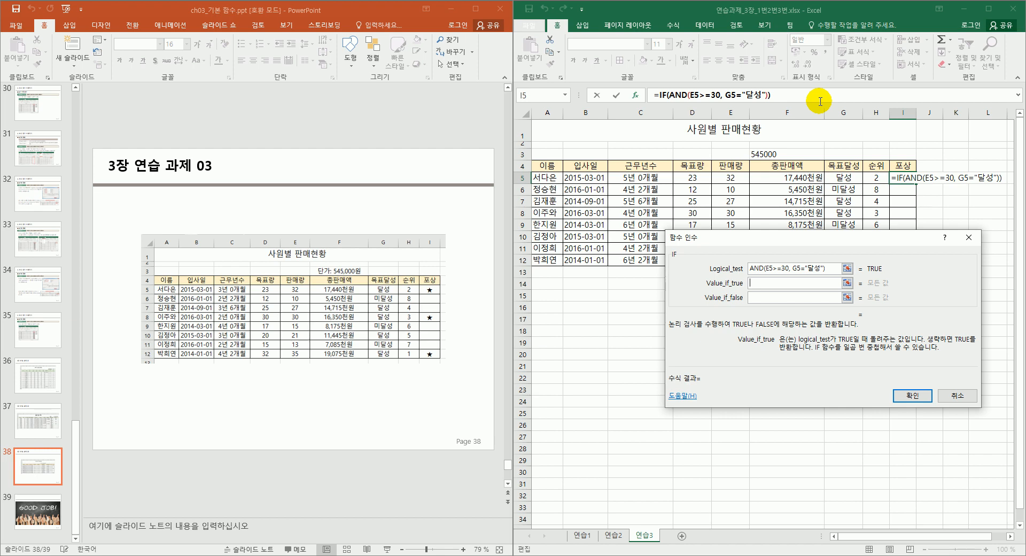
type("a")
key("BackSpace")
type("ㅁ")
key("Hangul_Hanja")
key("Down")
key("Down")
key("Down")
key("Down")
key("Down")
key("Down")
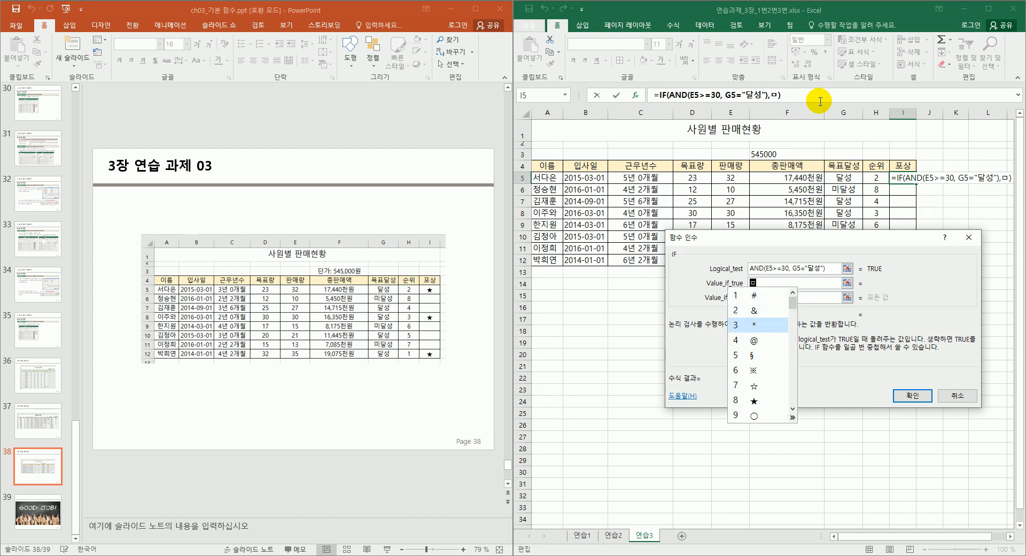
key("Down")
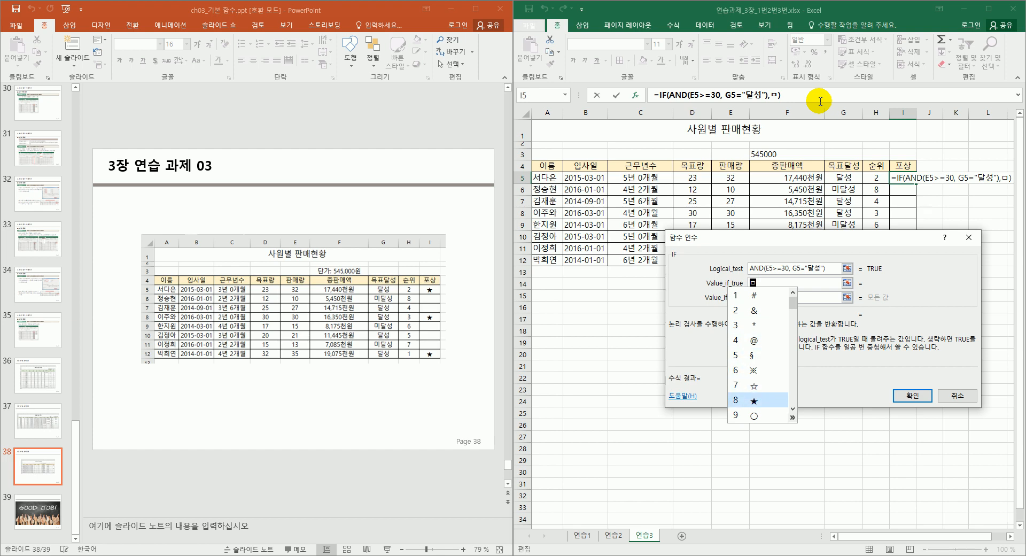
key("Return")
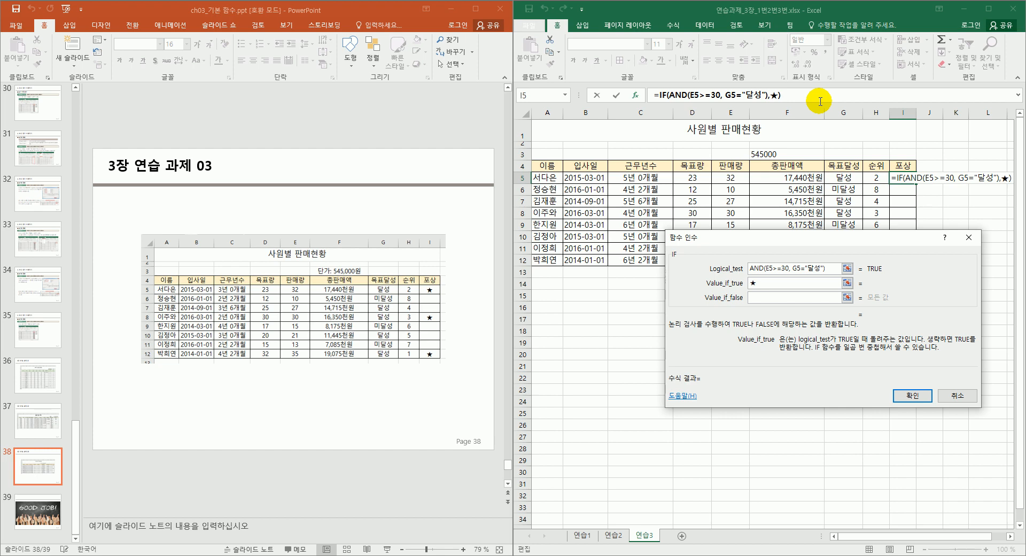
left_click(775, 296)
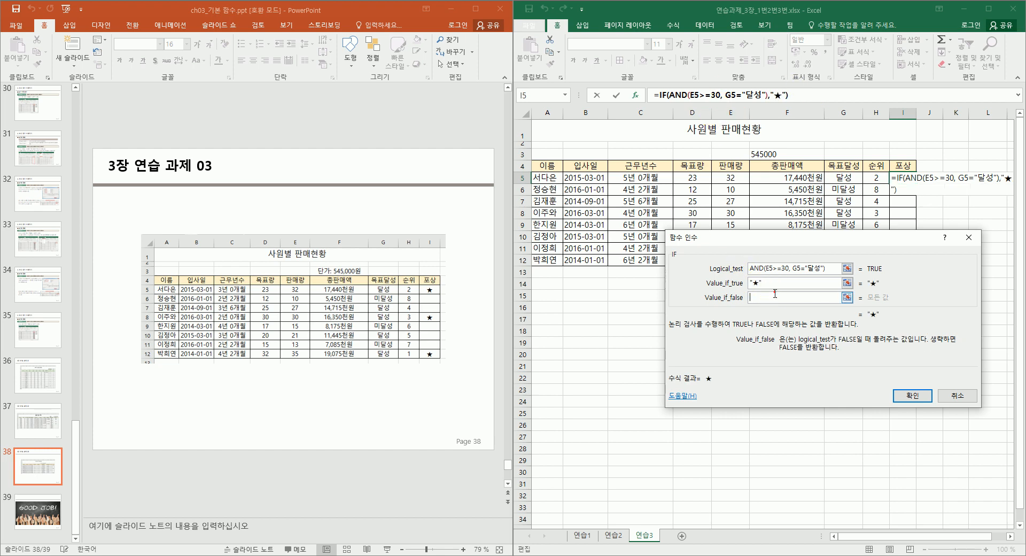
type("\"\"")
key("BackSpace")
key("BackSpace")
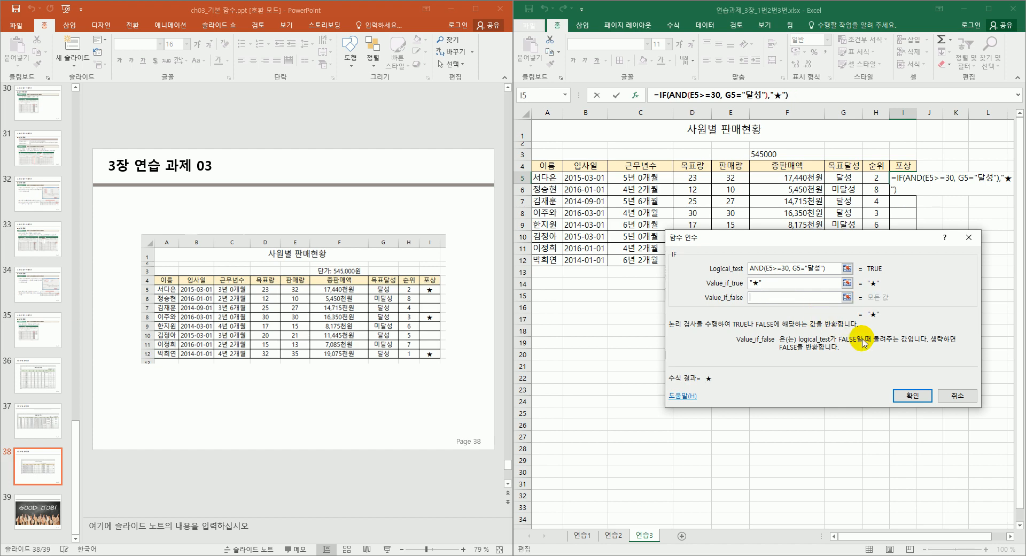
Confirm the star formula in I5 and copy it down to I12.
left_click(921, 395)
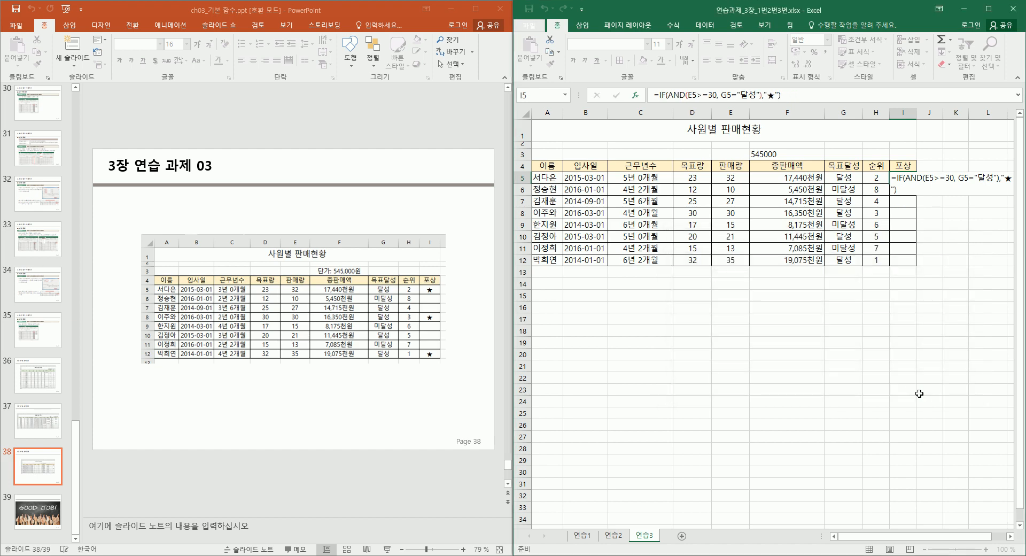
left_click_drag(916, 179, 911, 260)
key("ctrl+z")
left_click_drag(917, 184, 912, 263)
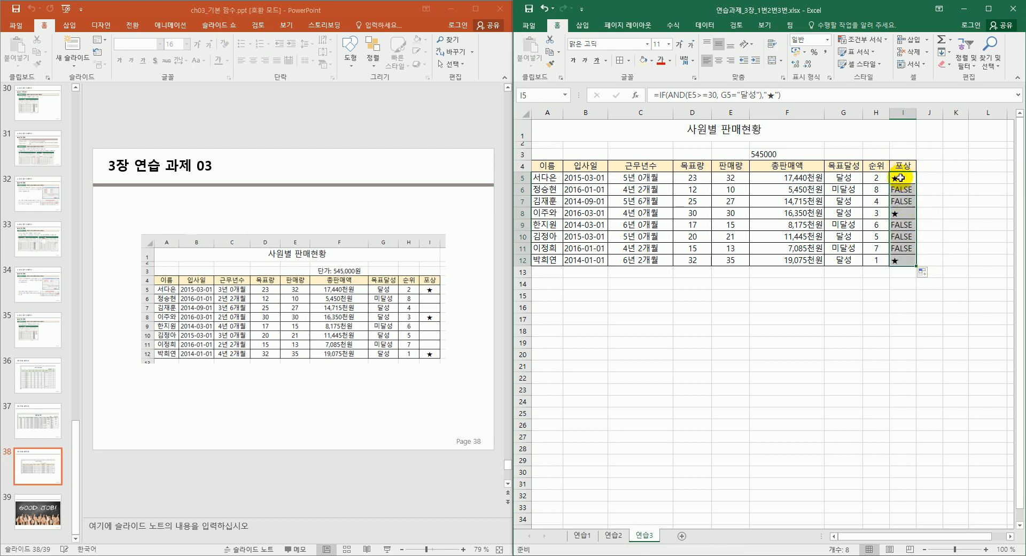
Set the false value to "" in =IF(AND(E5>=30,G5="달성"),"★",""), fill to I12, and centre.
left_click(908, 180)
left_click(778, 93)
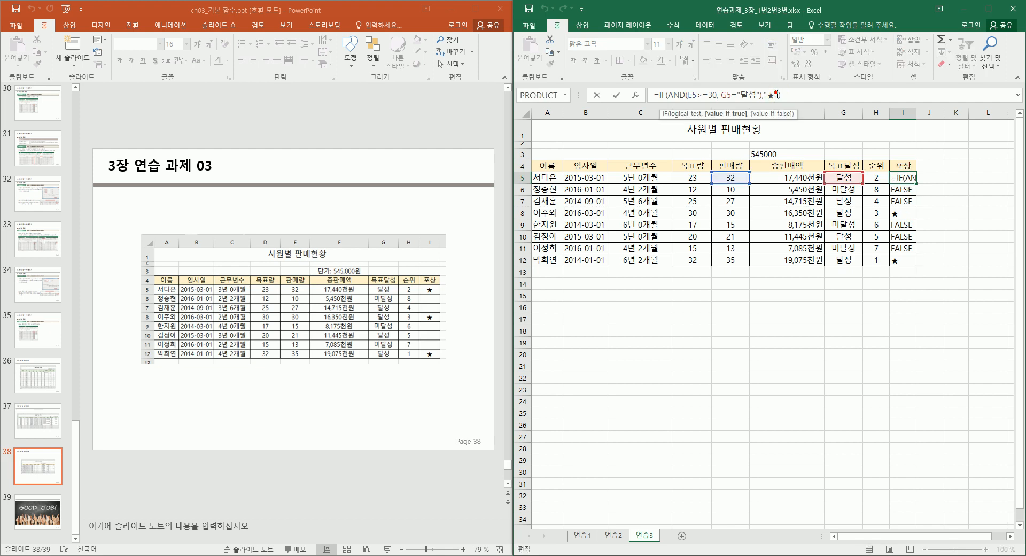
left_click(908, 176)
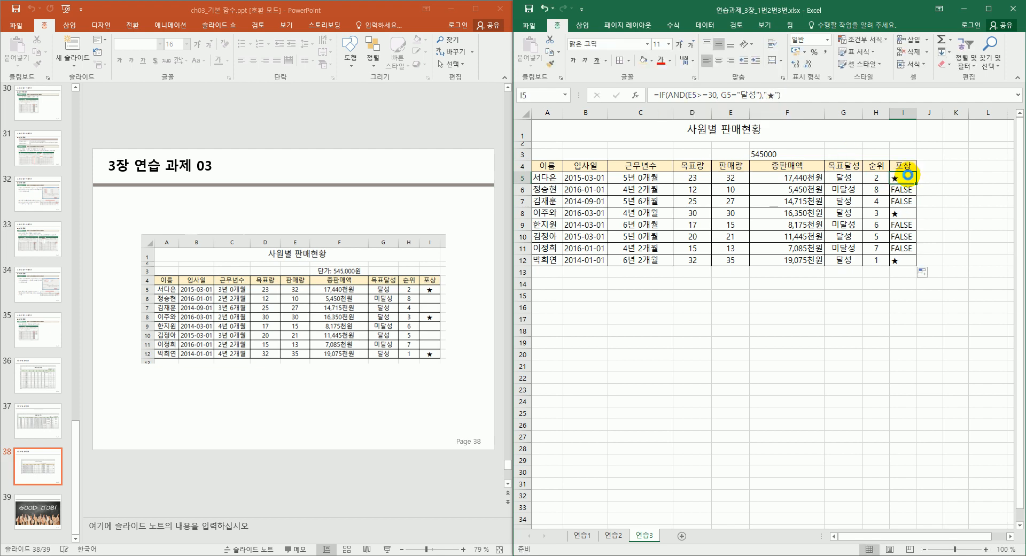
key("shift+F3")
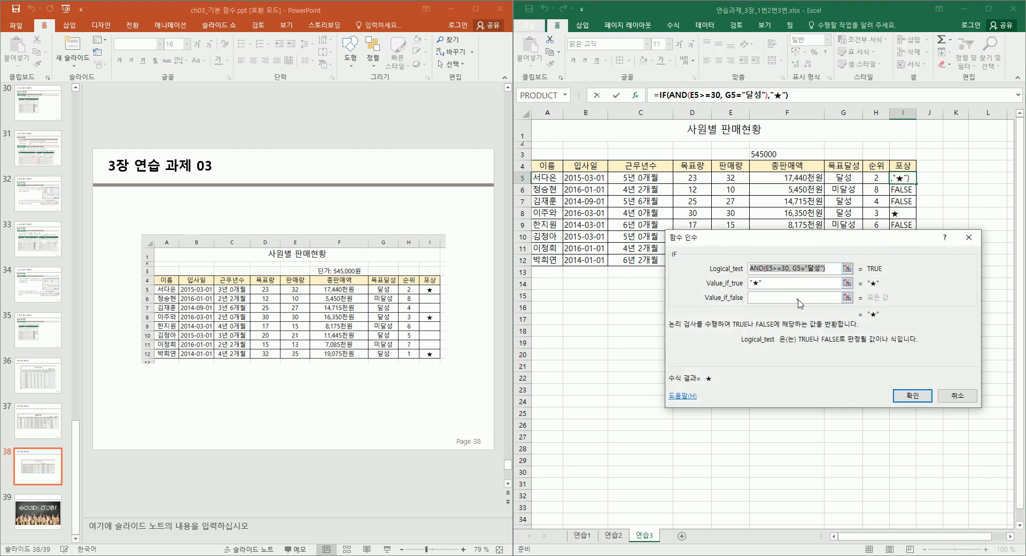
left_click(796, 298)
type("\"\"")
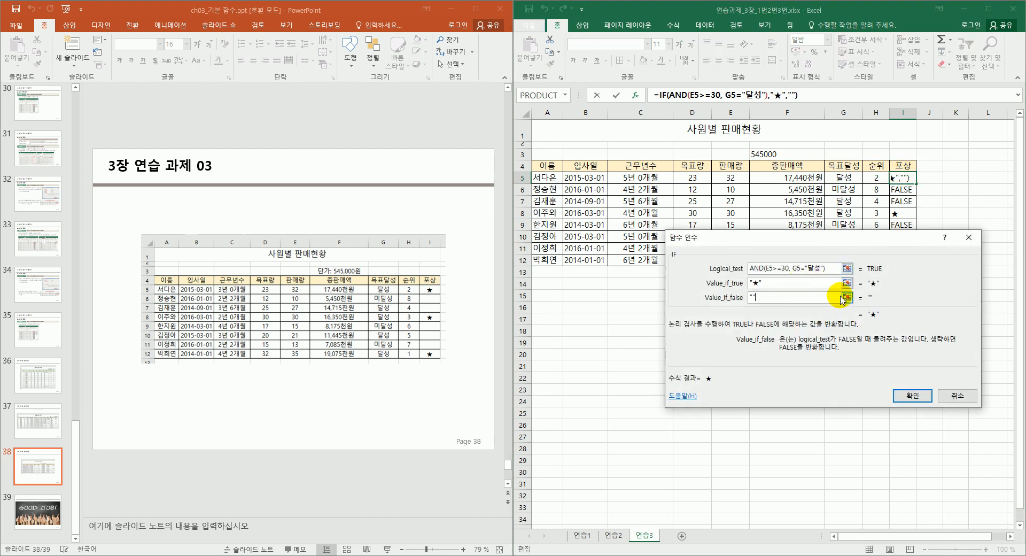
left_click(912, 396)
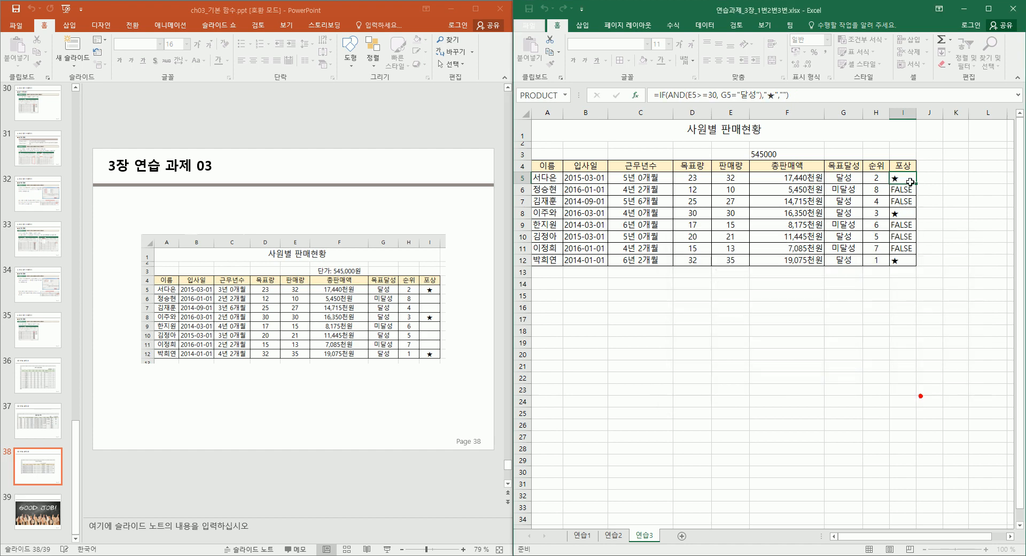
left_click_drag(916, 183, 910, 271)
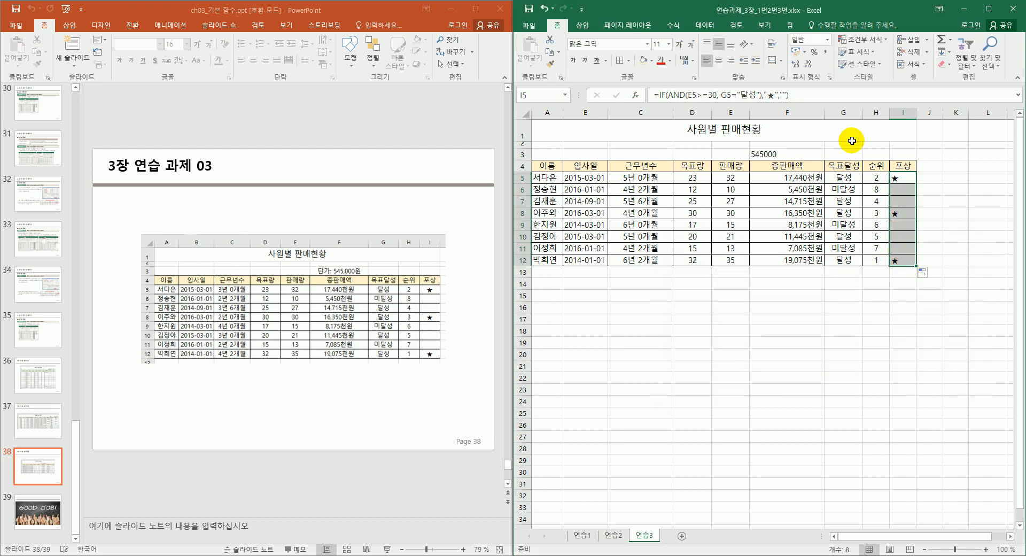
left_click(722, 63)
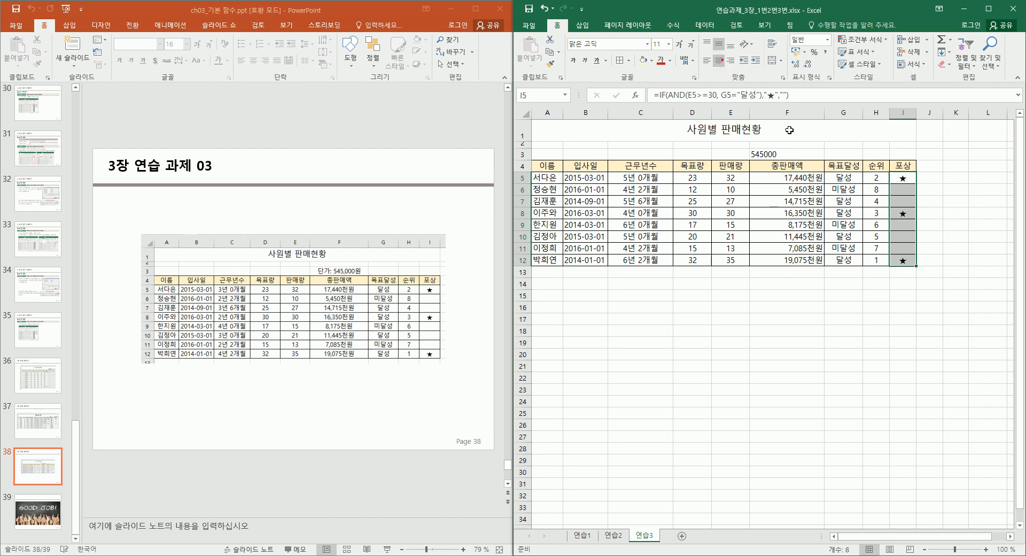
left_click(785, 296)
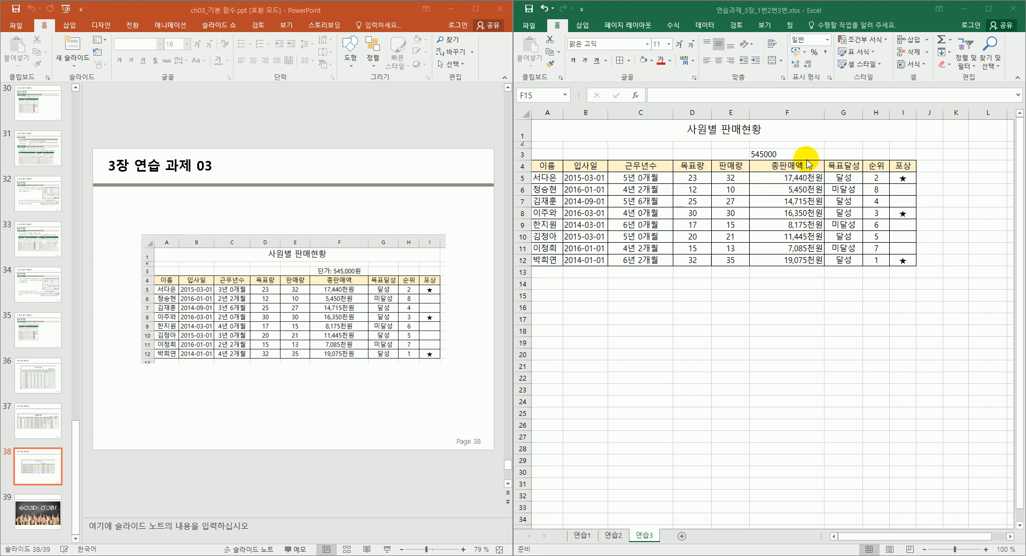
Centre F3 and give it the custom format "단가: "#,##0"원" so it shows 단가: 545,000원.
left_click(787, 154)
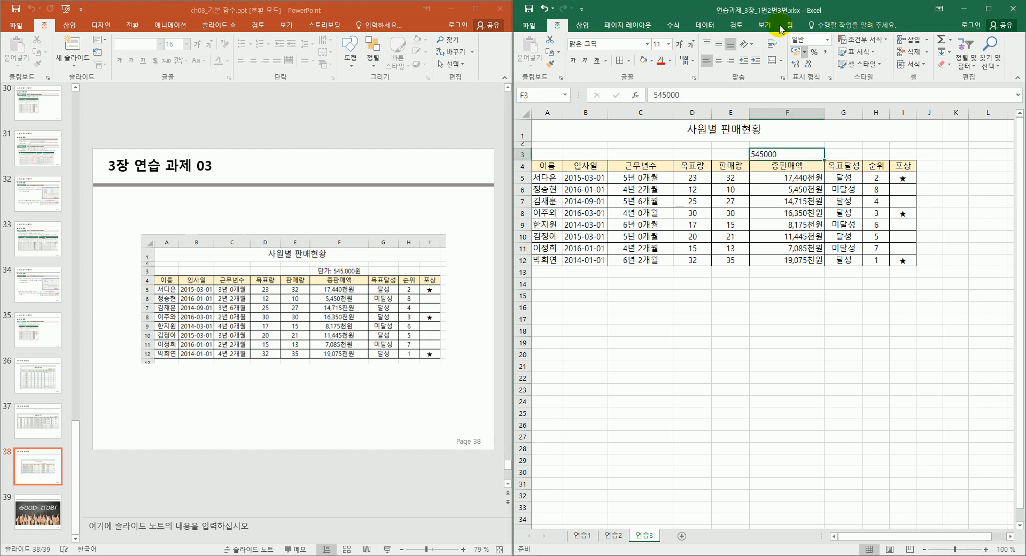
left_click(719, 59)
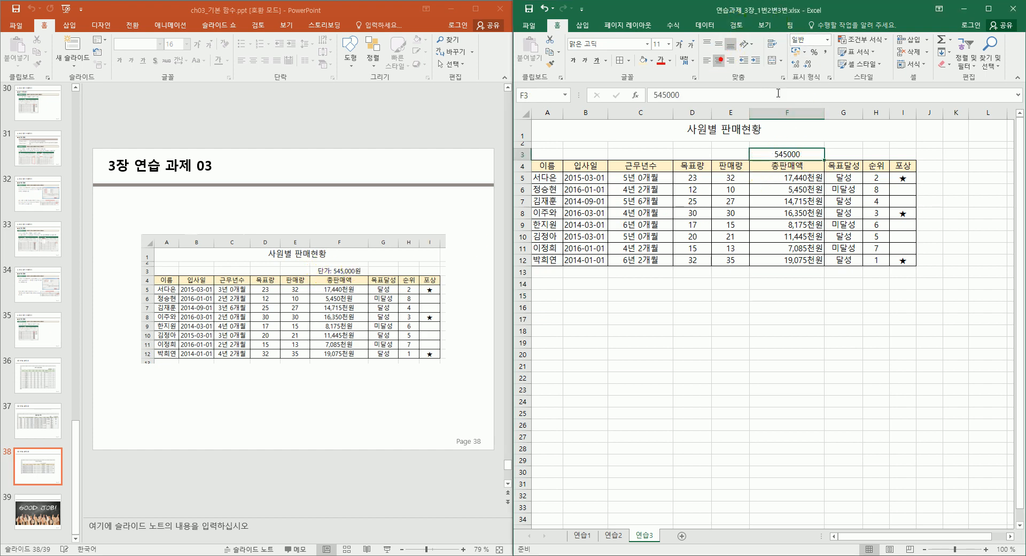
left_click(829, 77)
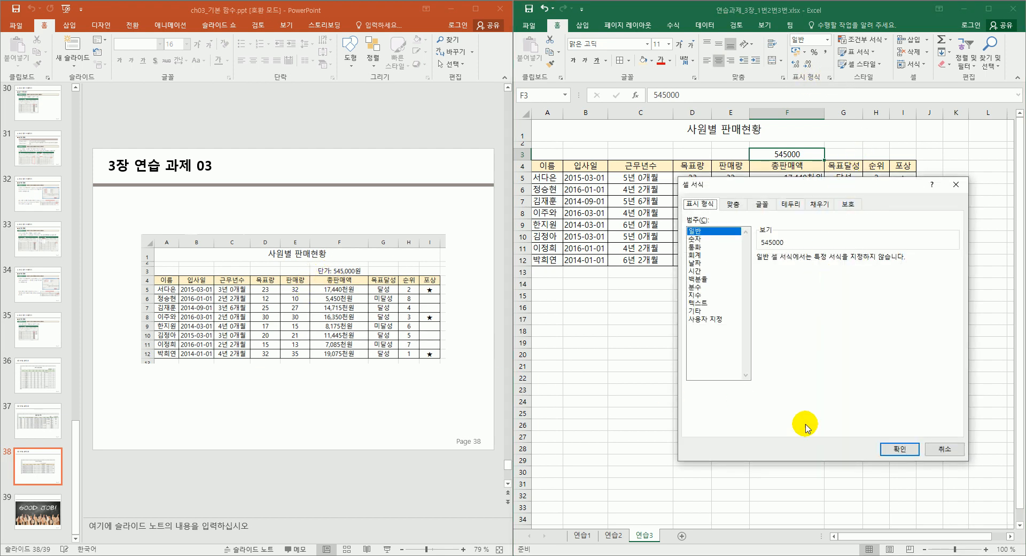
left_click(708, 319)
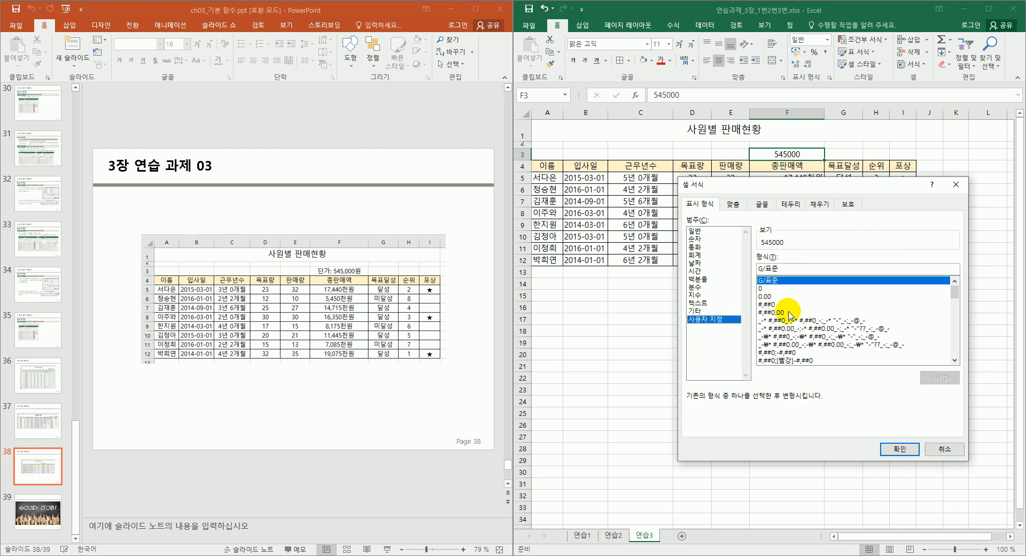
left_click(769, 304)
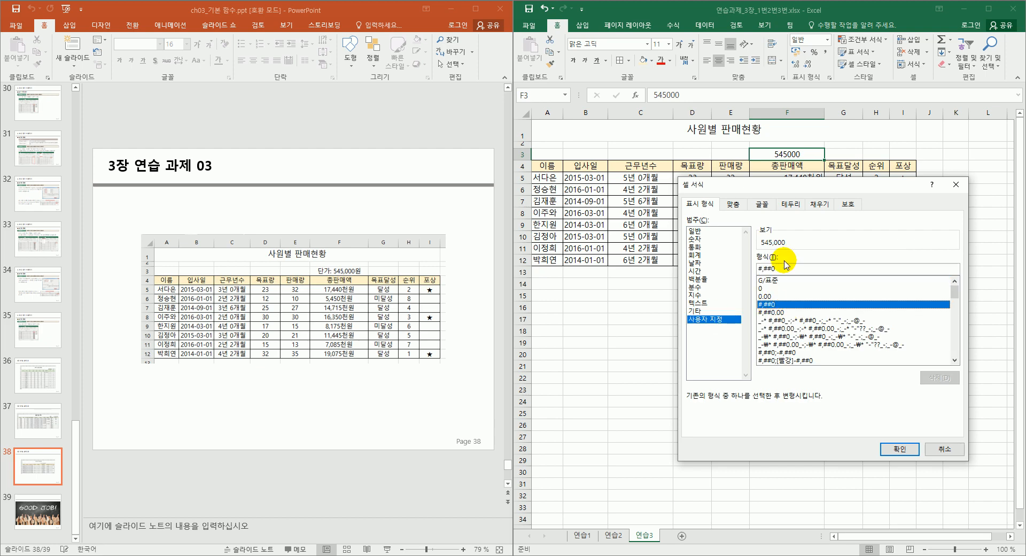
key("Home")
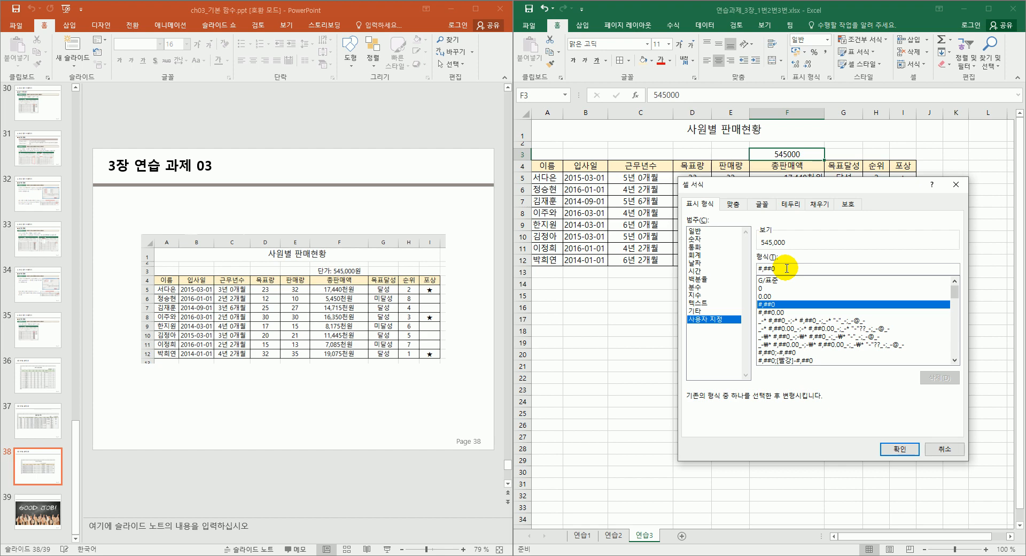
type("\"\"")
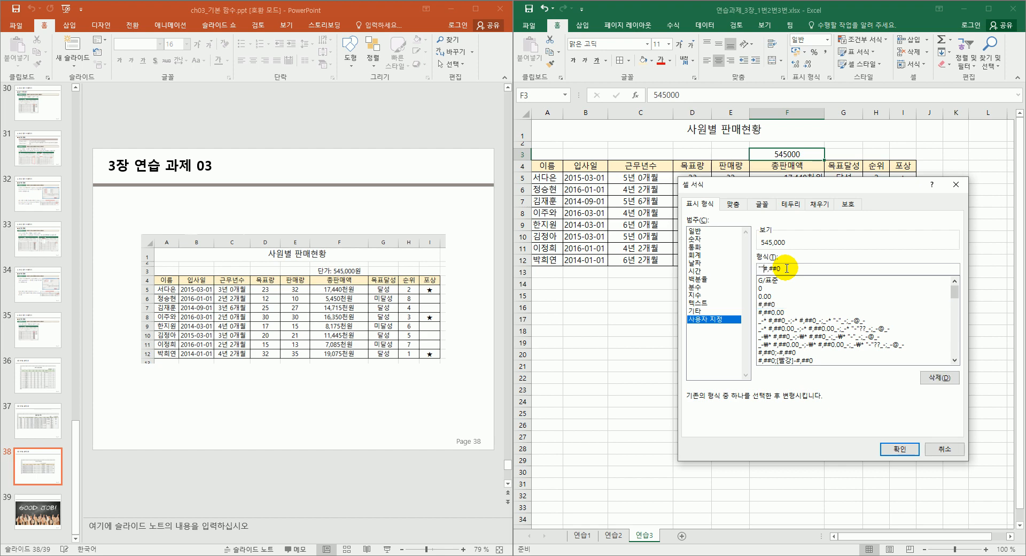
type("ㄷ")
type("단가")
type(":")
key("BackSpace")
key("BackSpace")
type("원")
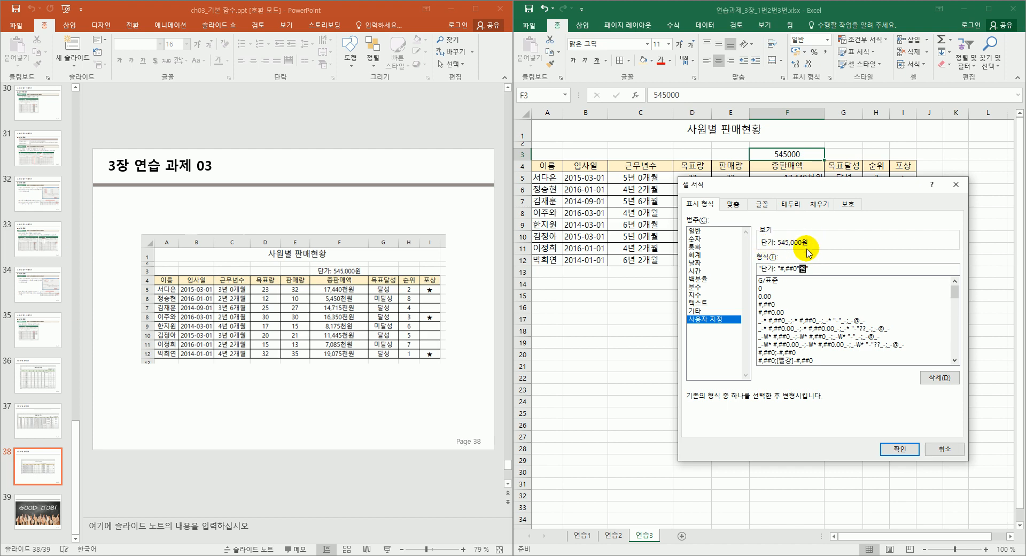
left_click(888, 449)
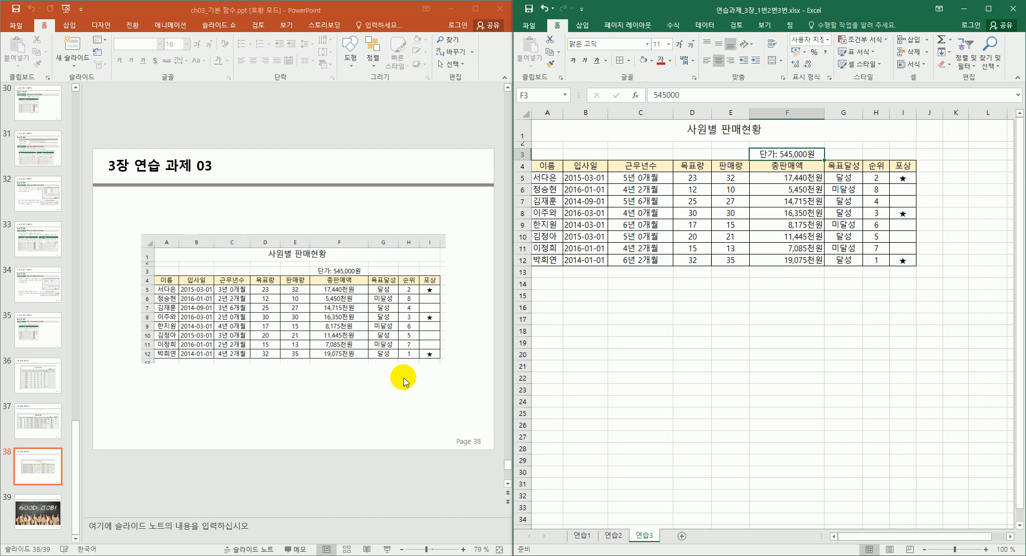
left_click(701, 367)
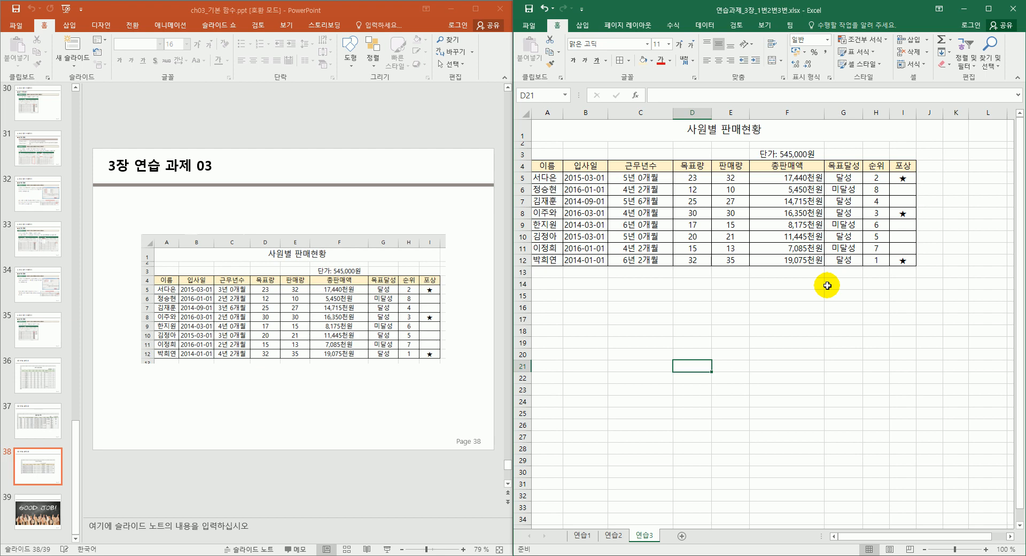
left_click(435, 477)
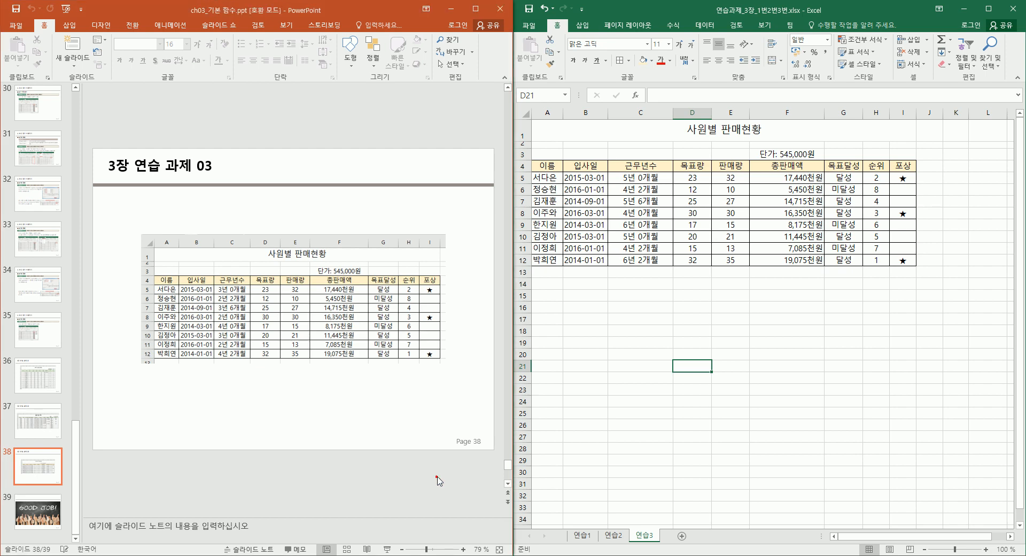
scroll(437, 479, "down", 1)
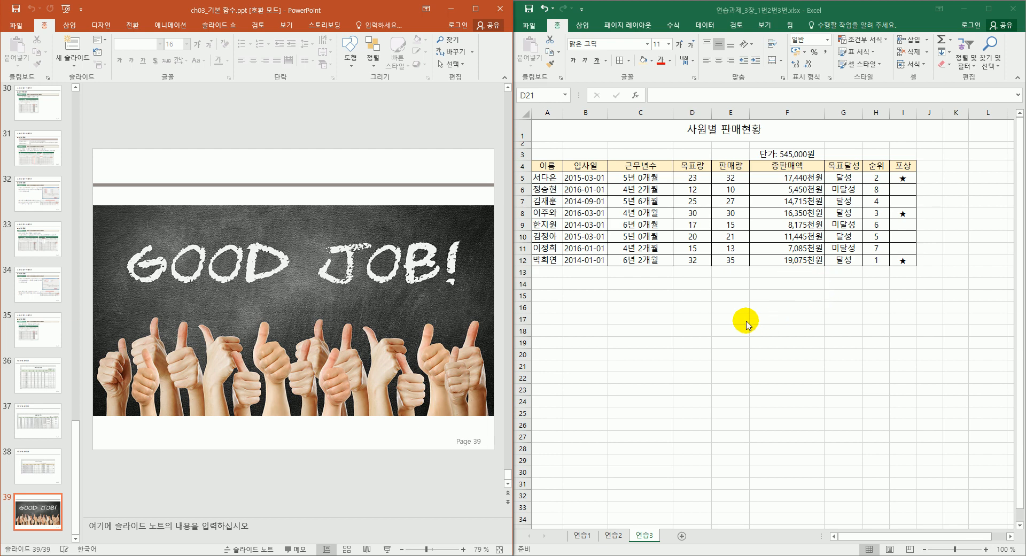
left_click(645, 295)
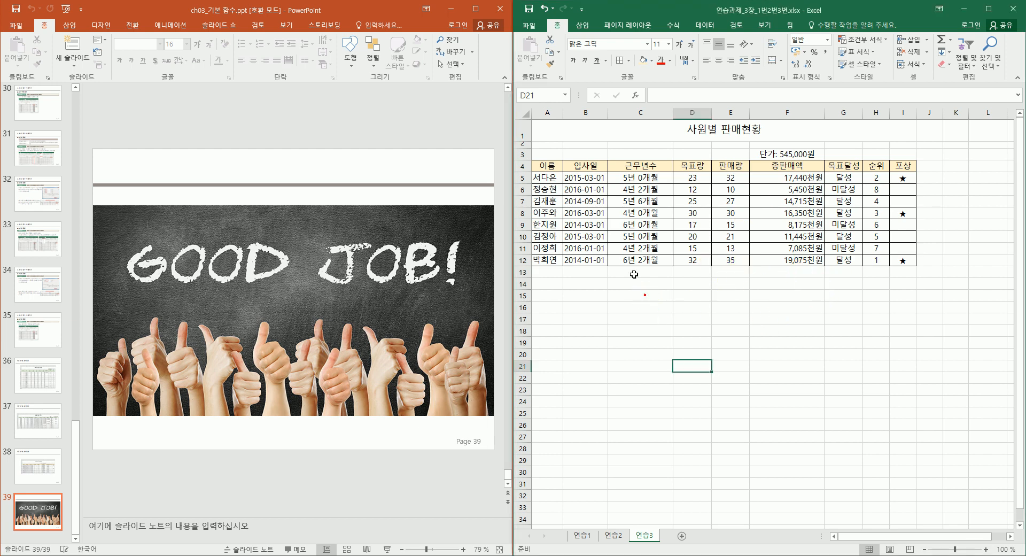
scroll(473, 261, "up", 1)
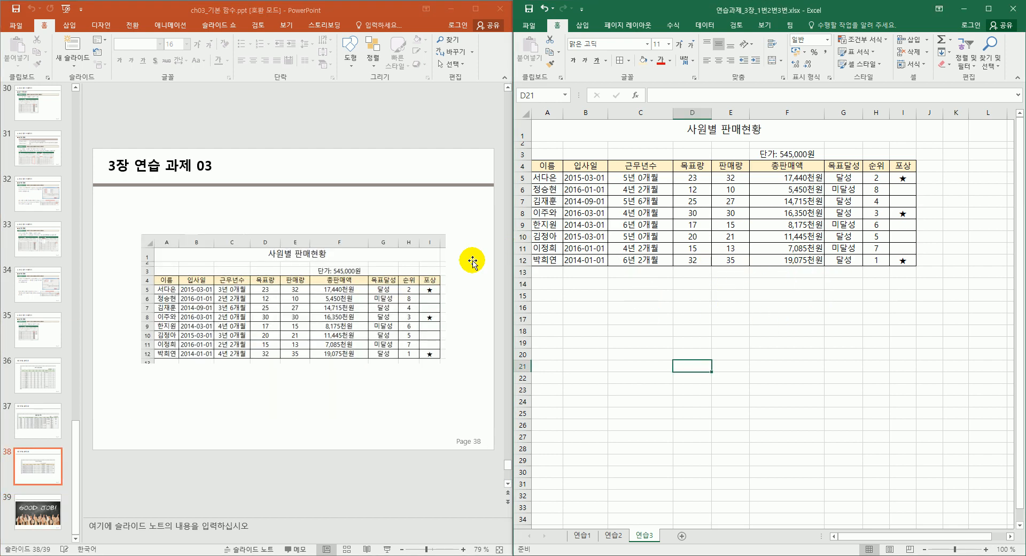
left_click(554, 178)
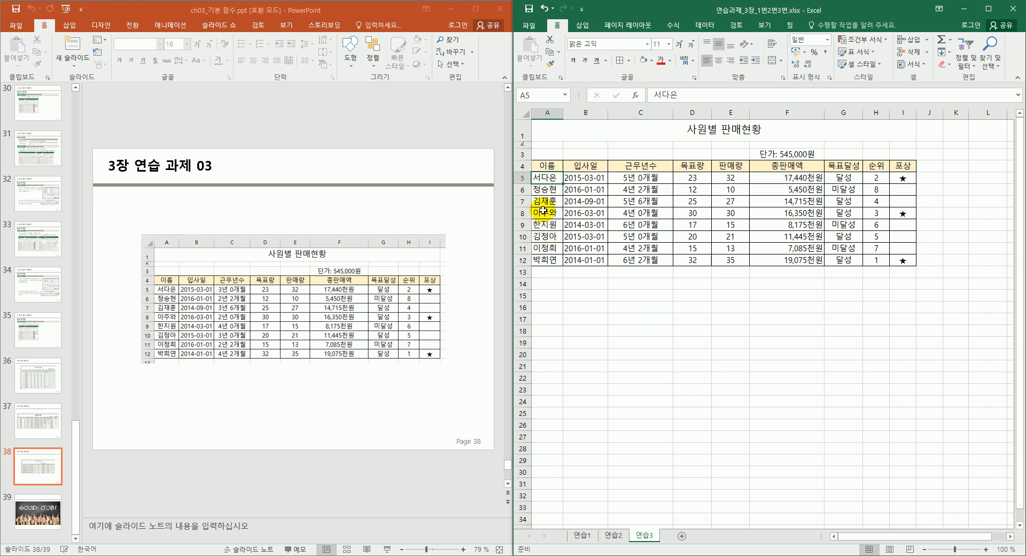
Centre the names and join dates in A5:B12 and autofit columns A and B.
left_click_drag(550, 176, 584, 260)
left_click_drag(604, 114, 624, 114)
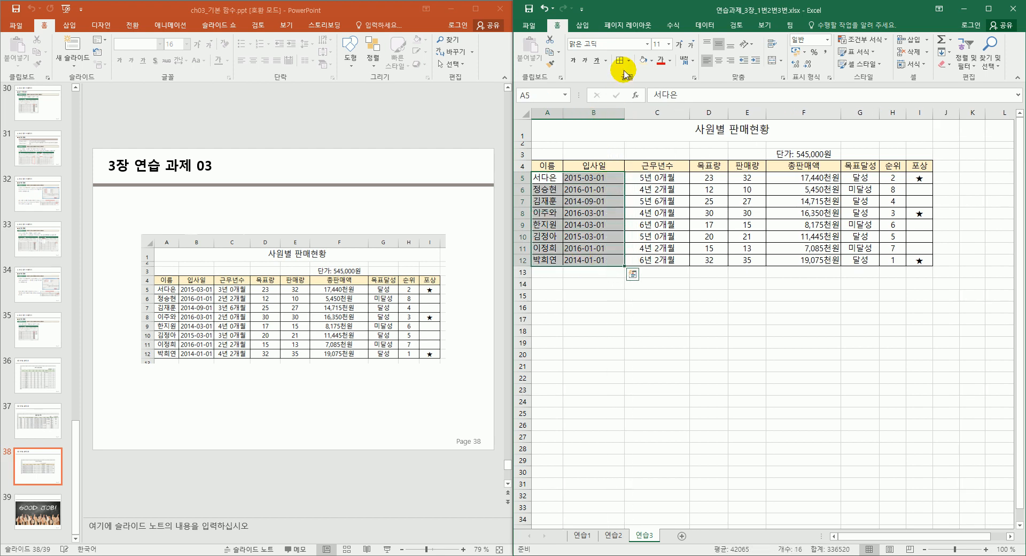
left_click(718, 60)
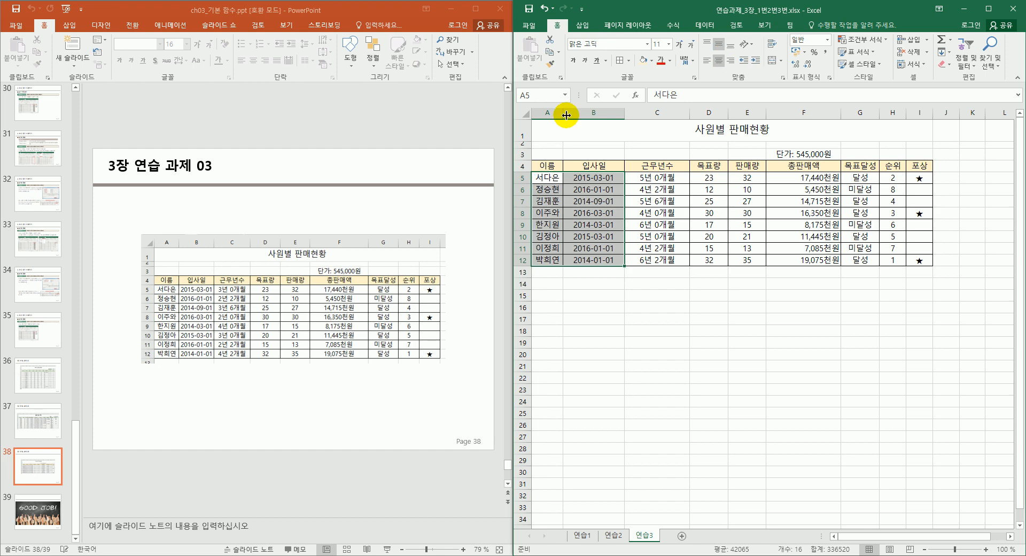
left_click_drag(563, 112, 574, 111)
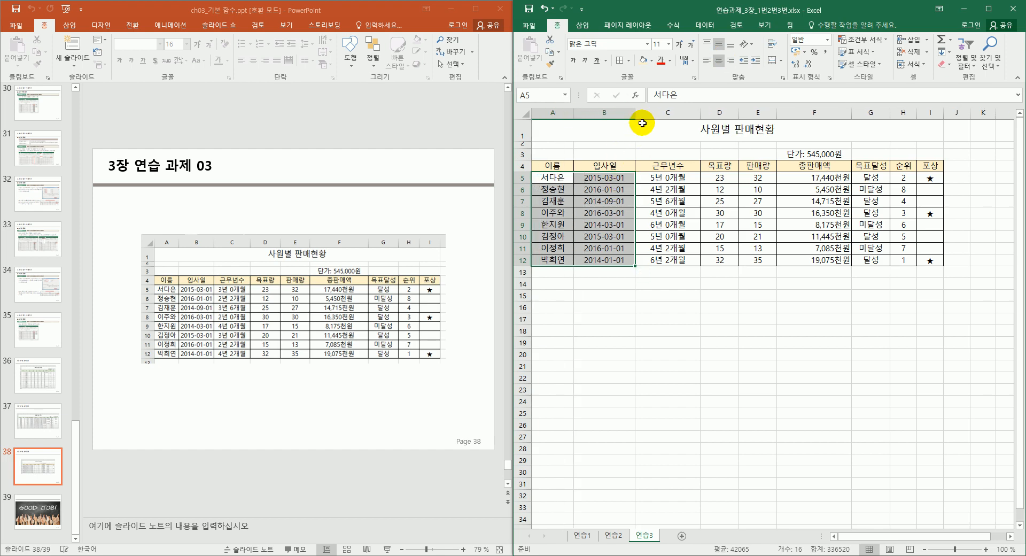
double_click(634, 109)
left_click(573, 112)
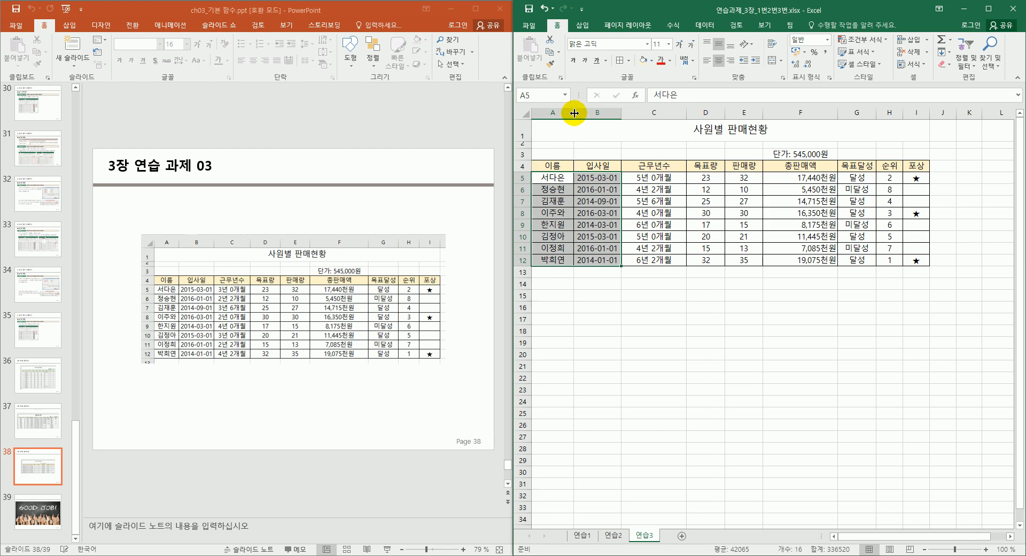
double_click(572, 112)
left_click(649, 312)
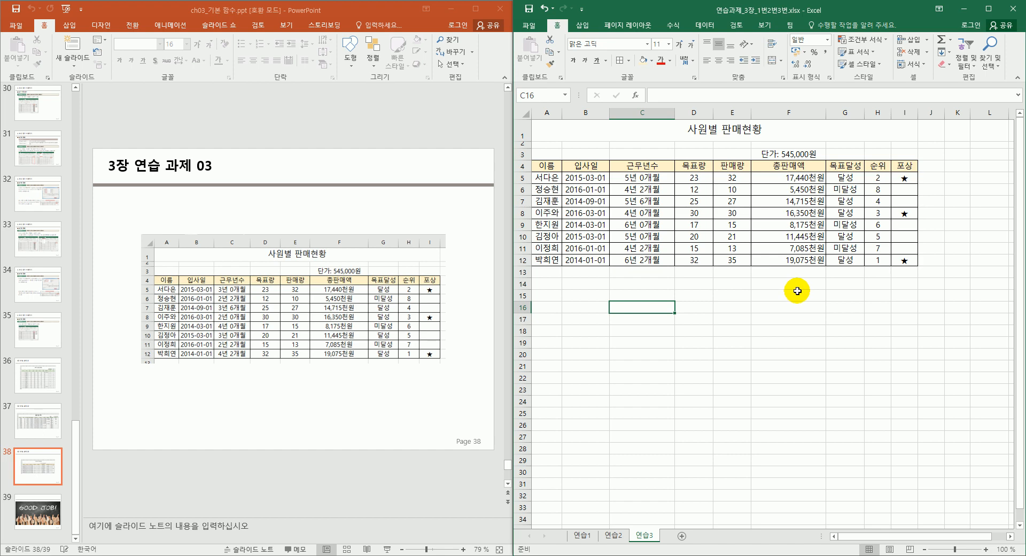
scroll(367, 459, "down", 1)
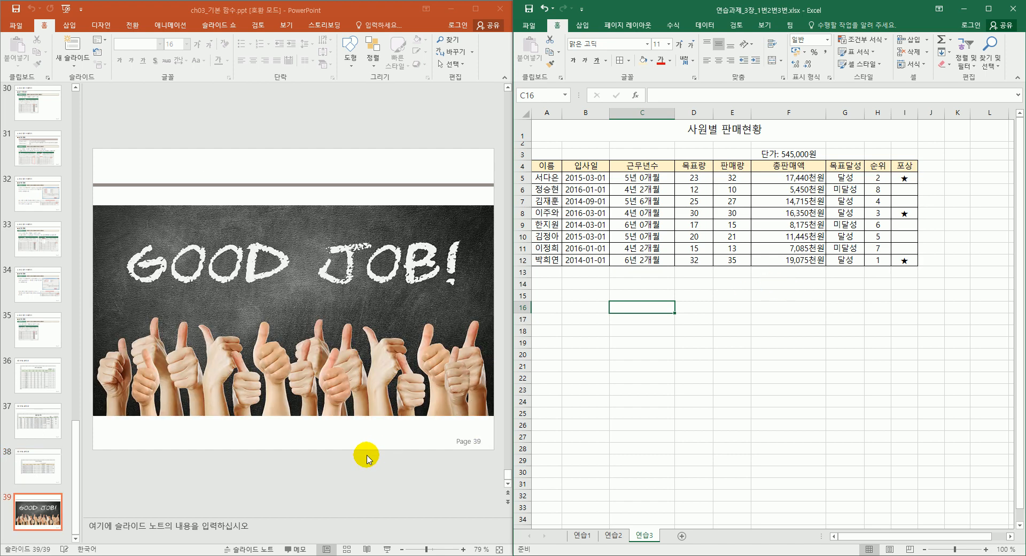